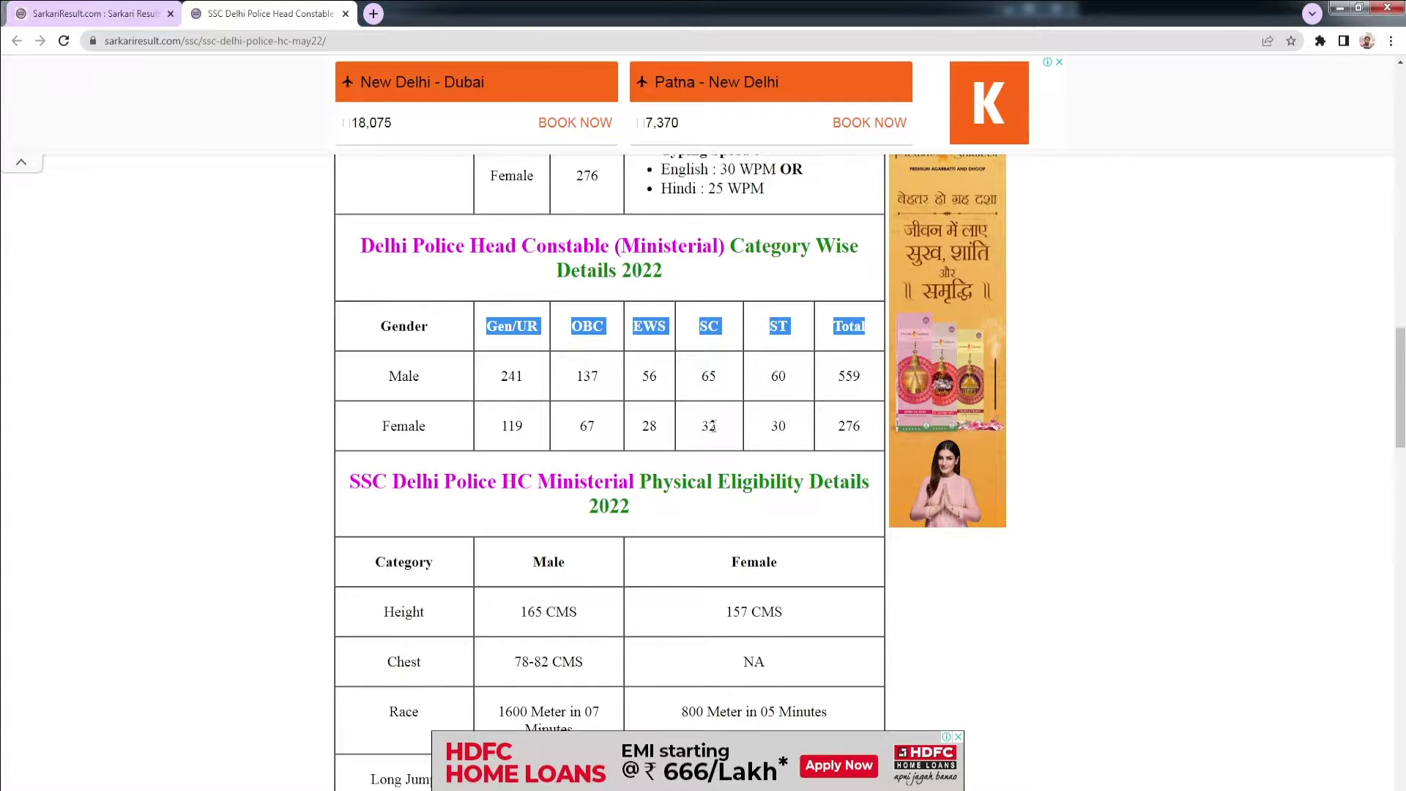
Step: Highlight the first Physical Eligibility table rows, including Chest and Race requirements
{"action": "scroll", "coordinate": [674, 545], "scroll_direction": "down", "scroll_amount": 1}
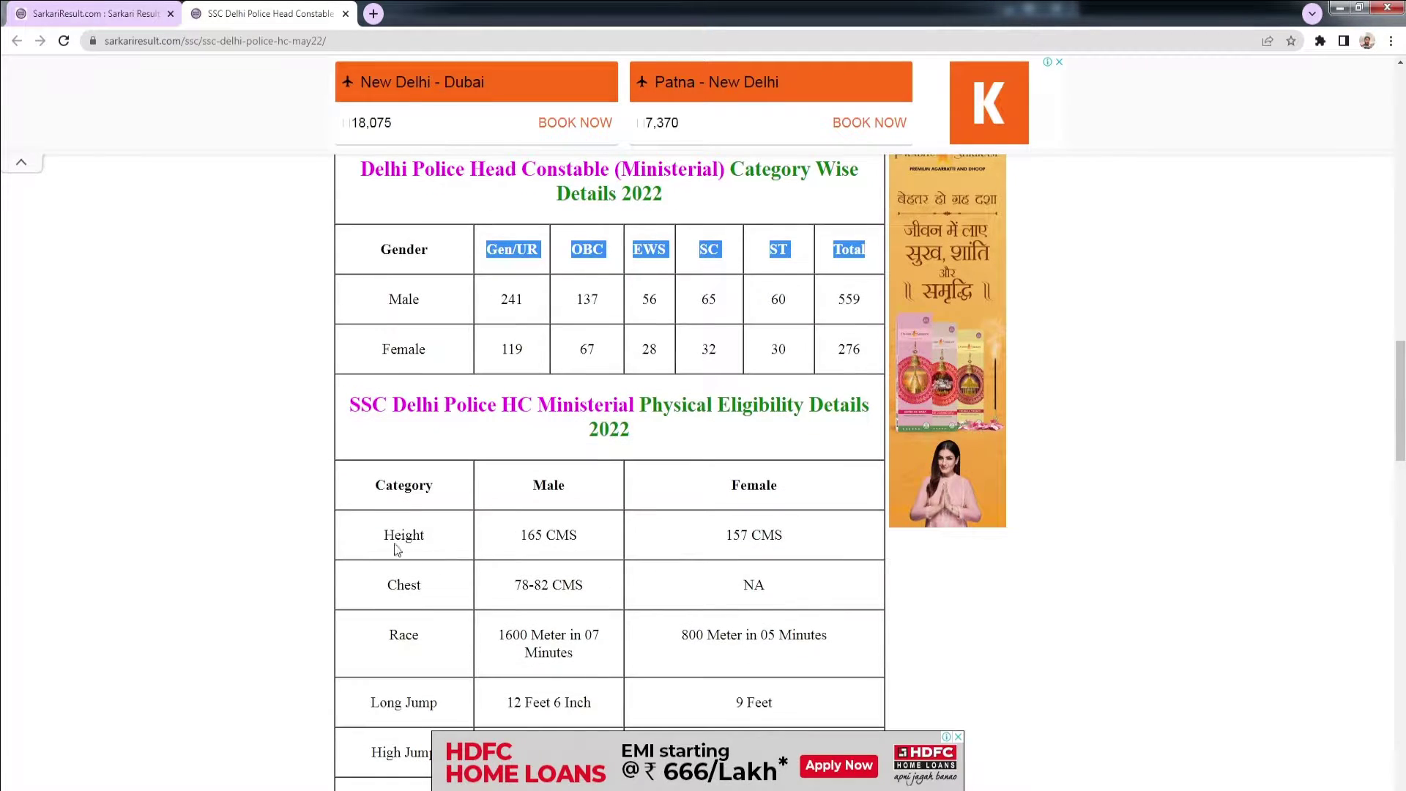
{"action": "scroll", "coordinate": [609, 518], "scroll_direction": "down", "scroll_amount": 1}
{"action": "scroll", "coordinate": [608, 517], "scroll_direction": "down", "scroll_amount": 1}
{"action": "left_click_drag", "start_coordinate": [386, 377], "coordinate": [783, 383]}
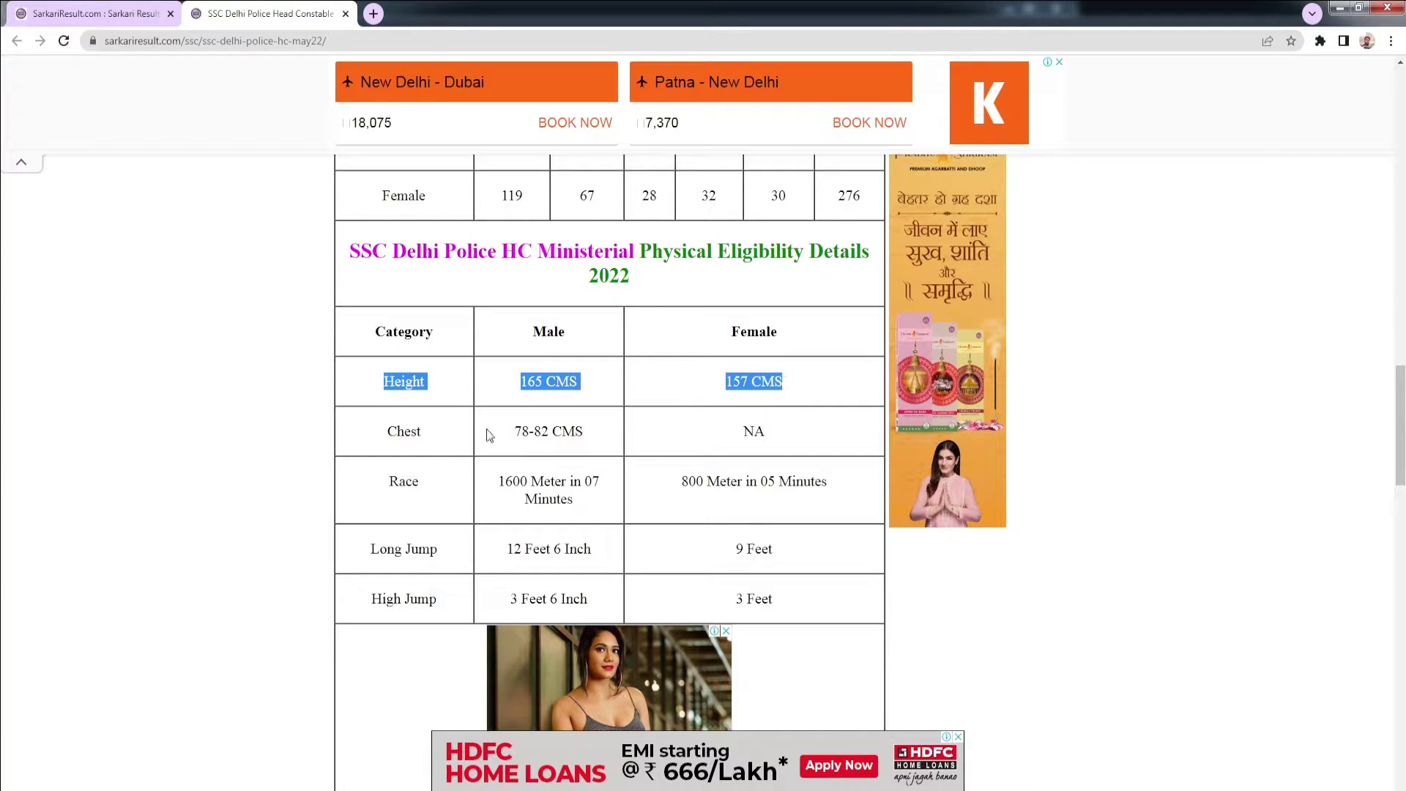
{"action": "left_click_drag", "start_coordinate": [385, 438], "coordinate": [640, 432]}
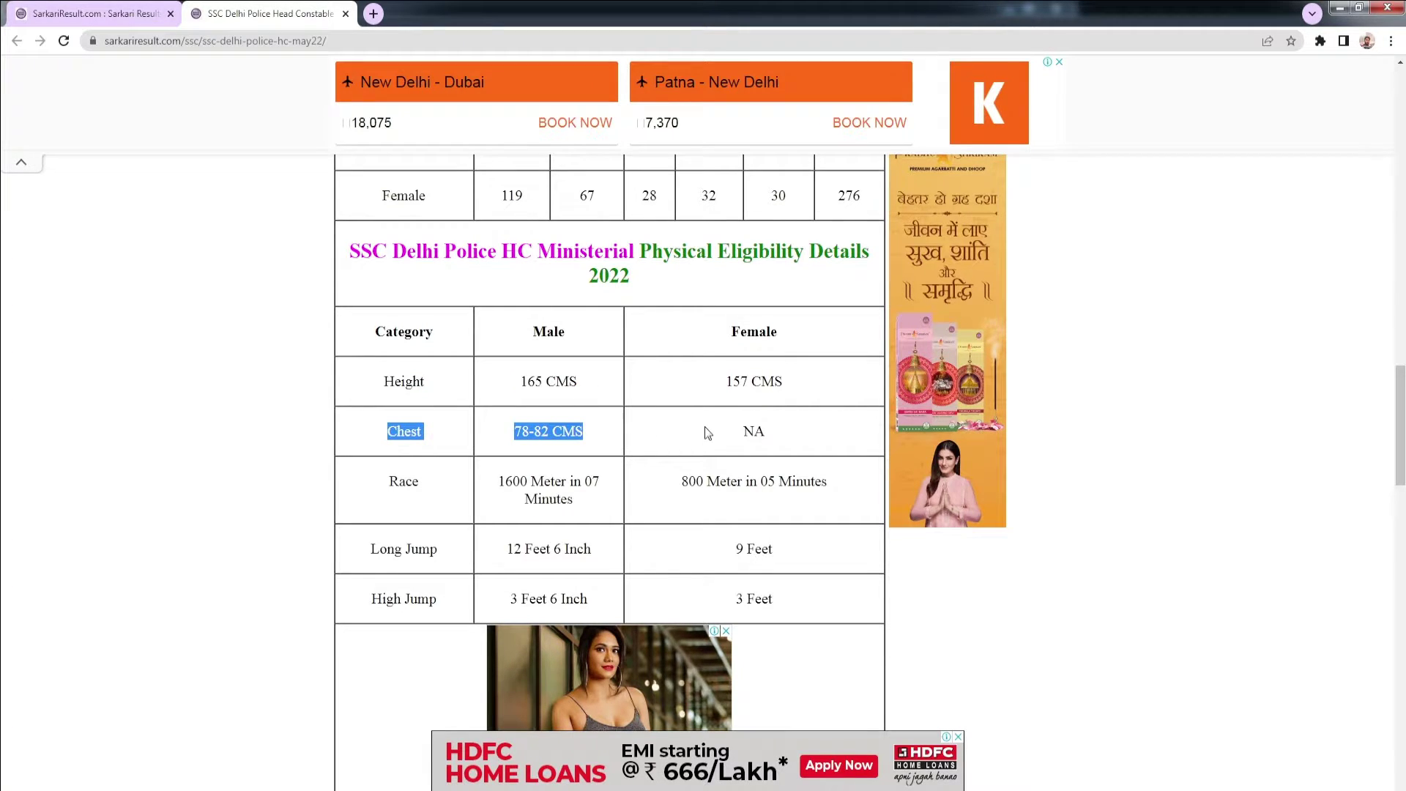
{"action": "left_click_drag", "start_coordinate": [390, 489], "coordinate": [826, 489]}
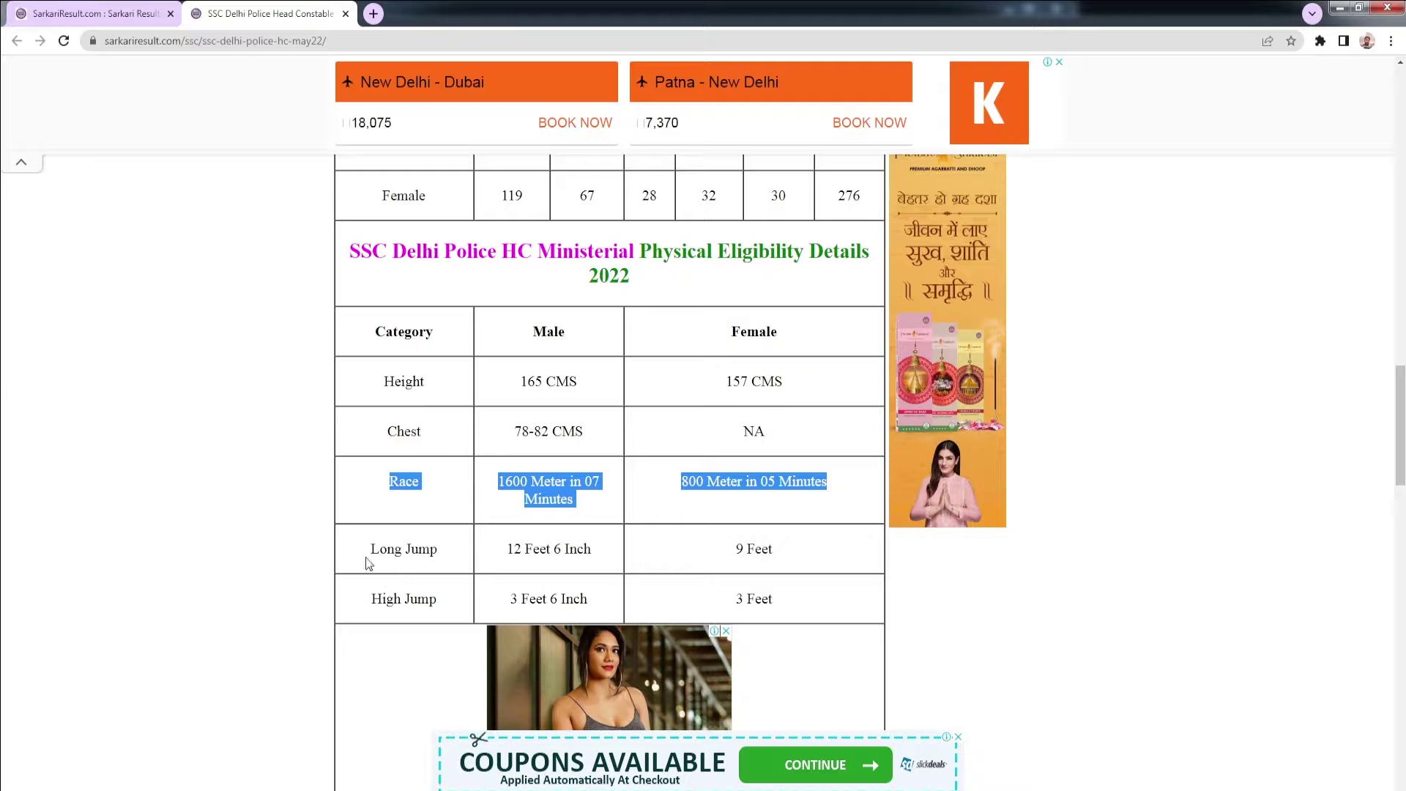
Step: Highlight the Long Jump and High Jump rows, then reach the Important Links table
{"action": "left_click_drag", "start_coordinate": [369, 558], "coordinate": [772, 546]}
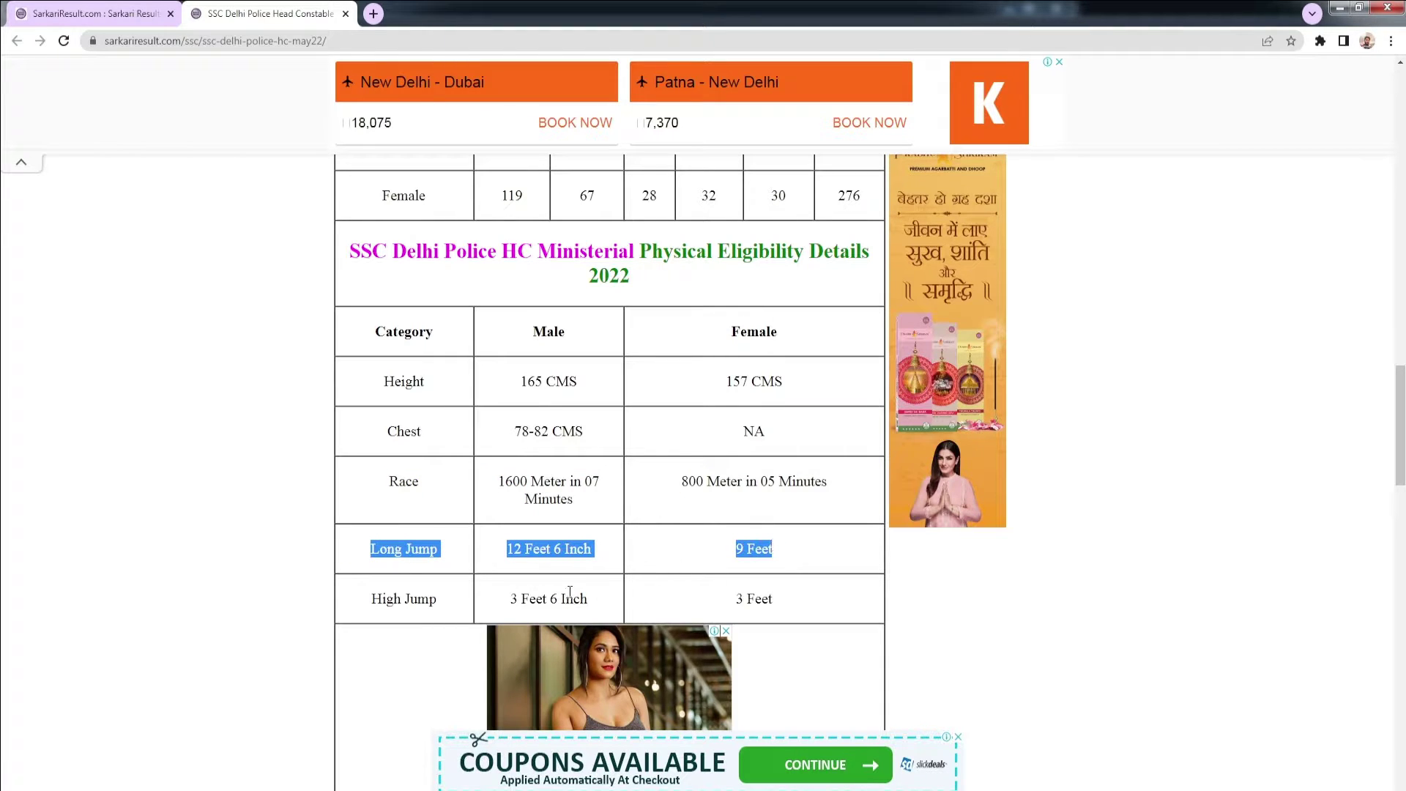
{"action": "left_click", "coordinate": [375, 601]}
{"action": "left_click_drag", "start_coordinate": [376, 600], "coordinate": [772, 602]}
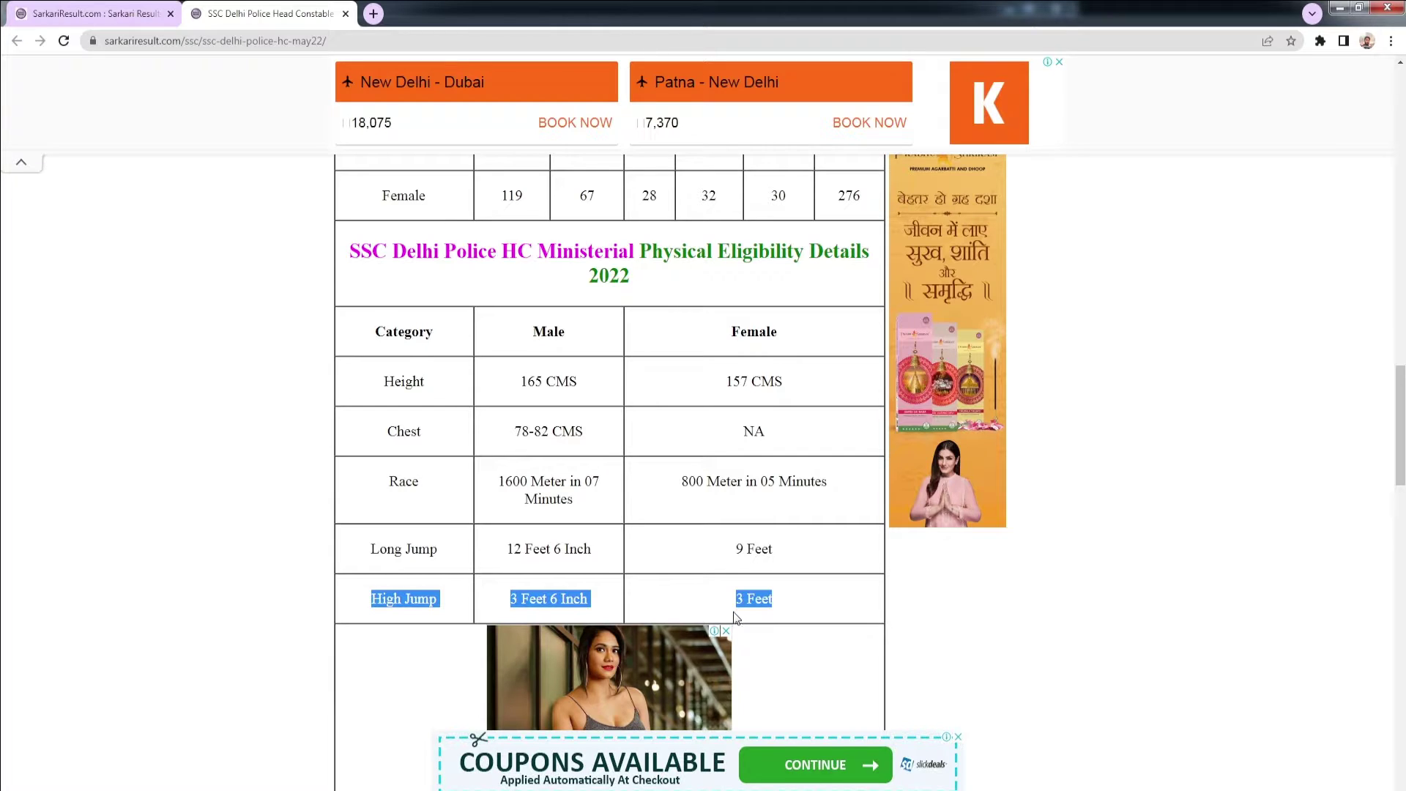
{"action": "scroll", "coordinate": [736, 618], "scroll_direction": "down", "scroll_amount": 8}
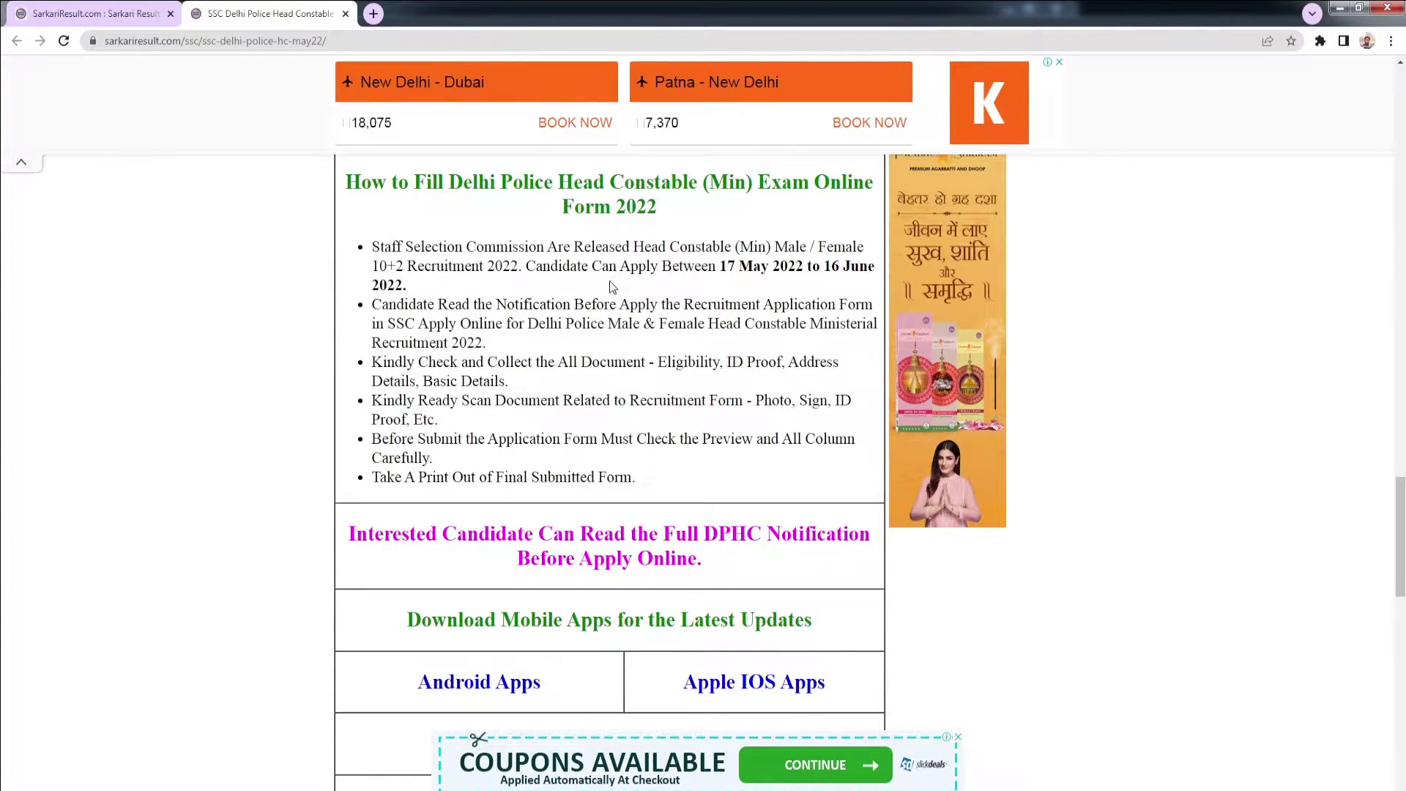
{"action": "scroll", "coordinate": [637, 551], "scroll_direction": "down", "scroll_amount": 4}
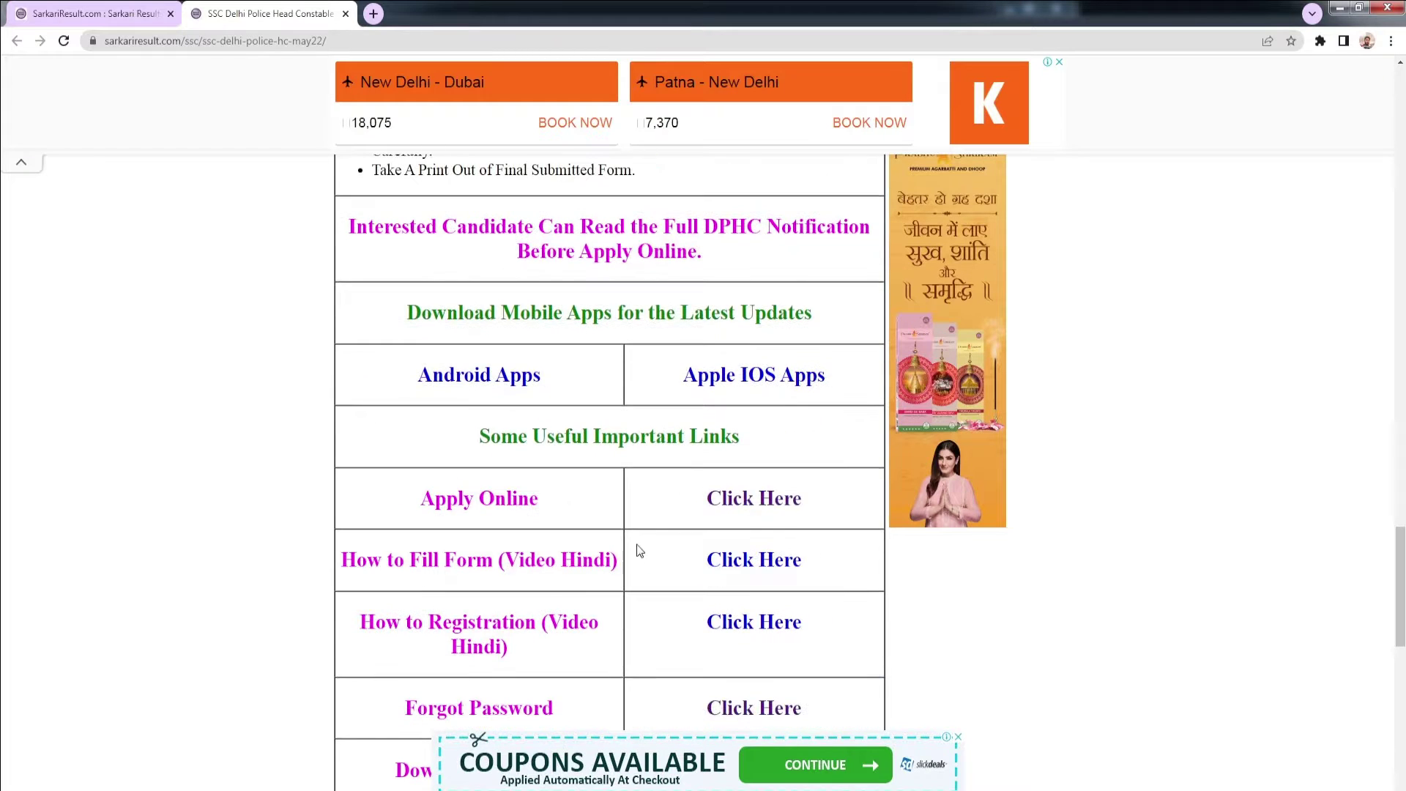
Step: Open the SSC application site and start a New User registration from the Login box
{"action": "left_click", "coordinate": [757, 500]}
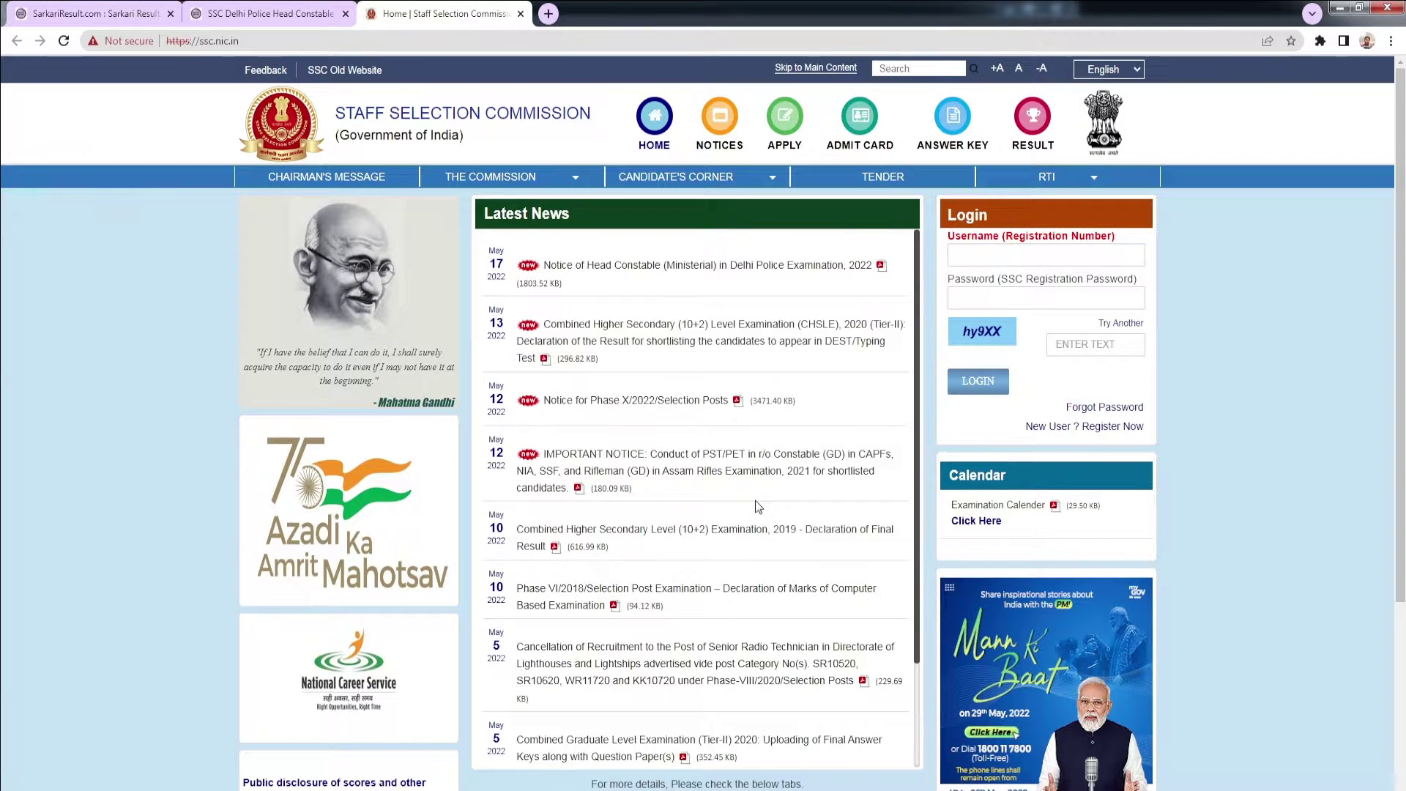
{"action": "left_click_drag", "start_coordinate": [938, 230], "coordinate": [1155, 242]}
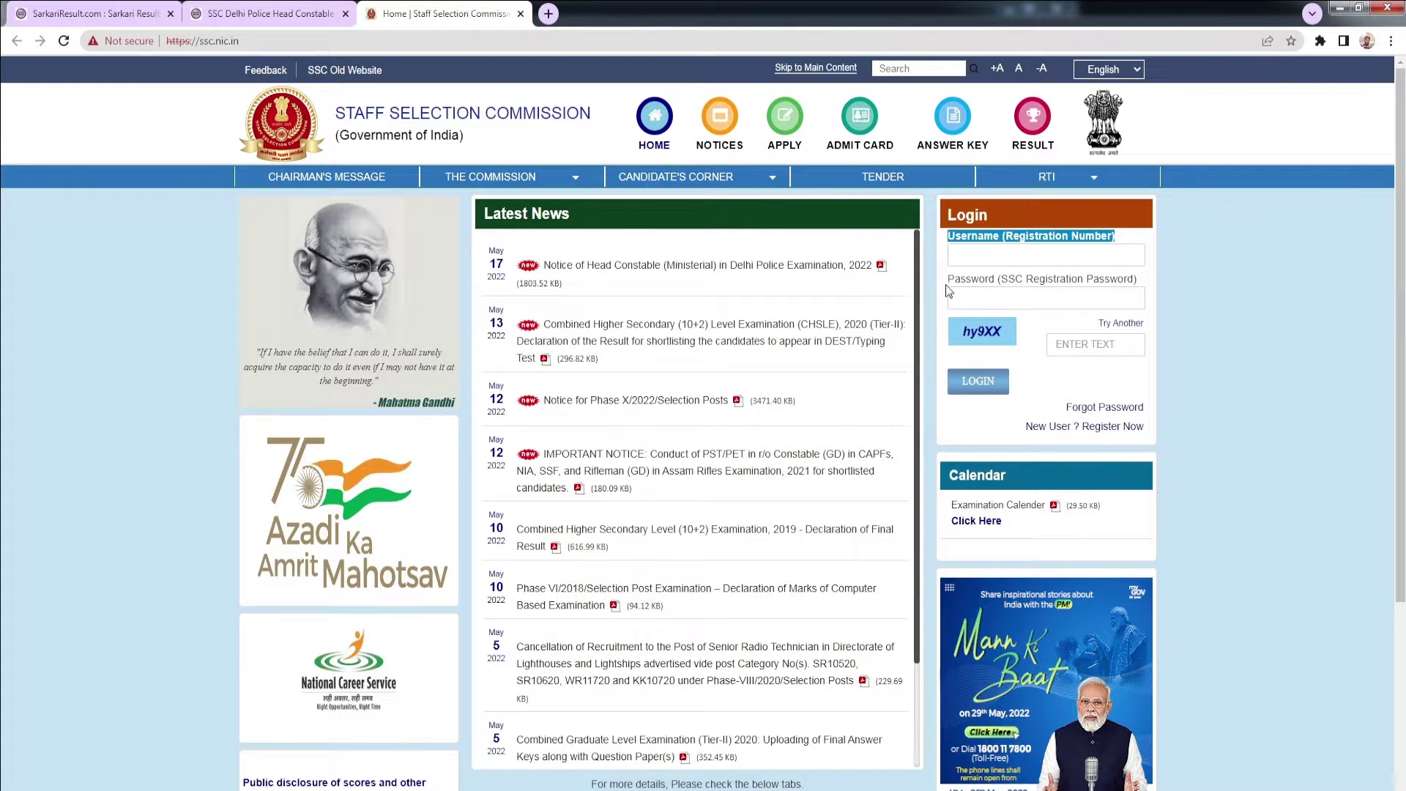
{"action": "left_click_drag", "start_coordinate": [946, 279], "coordinate": [1135, 286]}
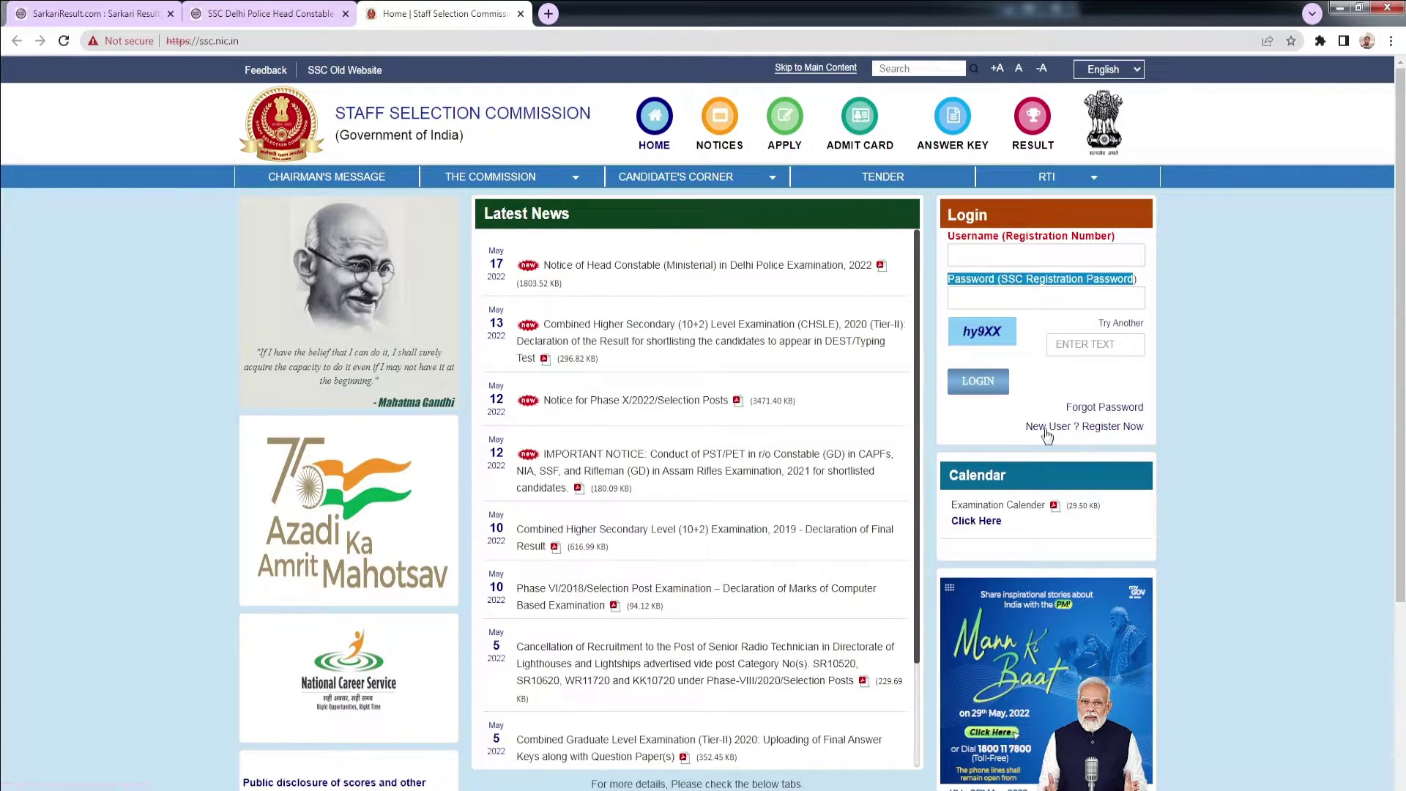
{"action": "left_click", "coordinate": [1023, 436]}
{"action": "left_click", "coordinate": [1059, 430]}
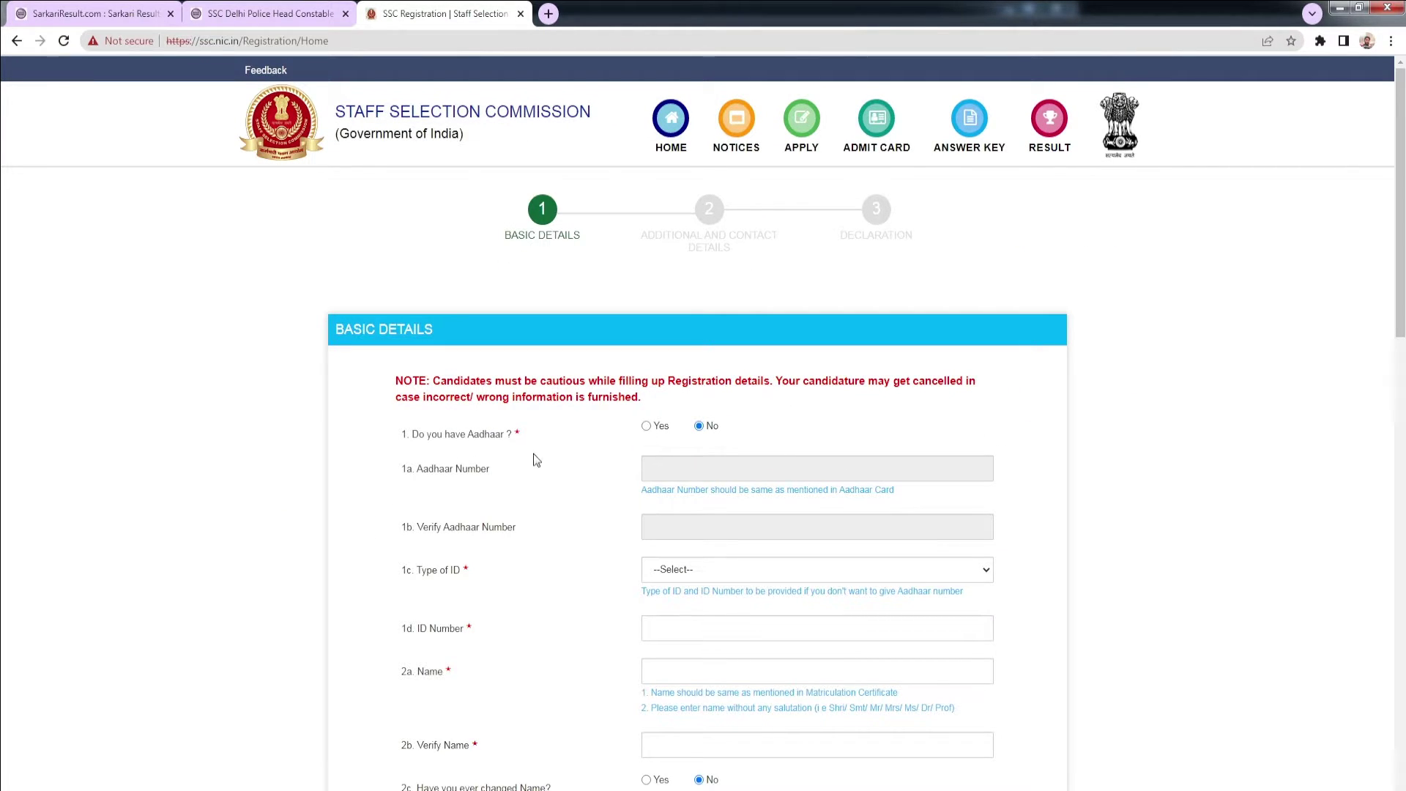
{"action": "left_click_drag", "start_coordinate": [412, 434], "coordinate": [511, 436]}
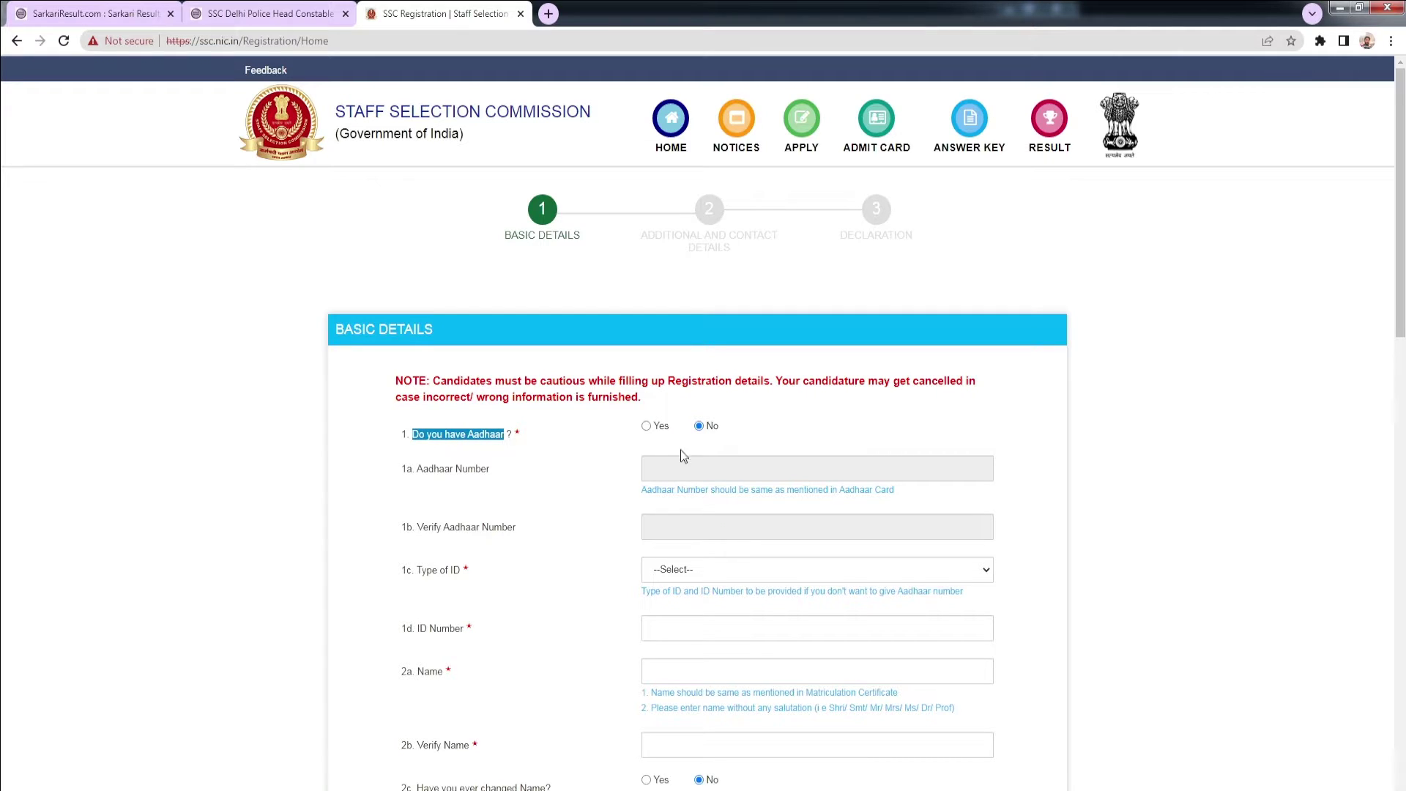
{"action": "left_click", "coordinate": [646, 428]}
{"action": "left_click_drag", "start_coordinate": [414, 475], "coordinate": [466, 476]}
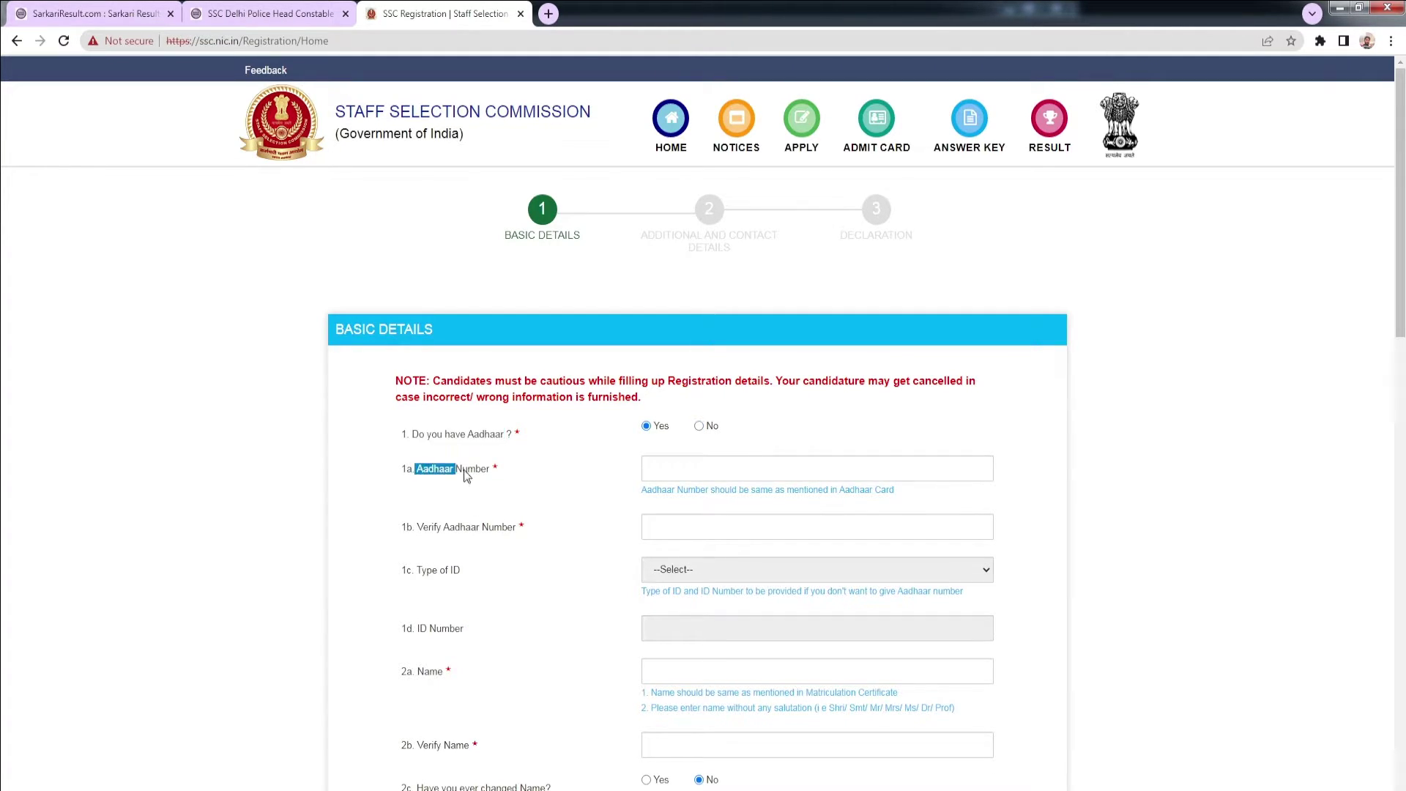
{"action": "left_click", "coordinate": [465, 476]}
{"action": "left_click_drag", "start_coordinate": [418, 531], "coordinate": [515, 530]}
{"action": "scroll", "coordinate": [688, 530], "scroll_direction": "down", "scroll_amount": 2}
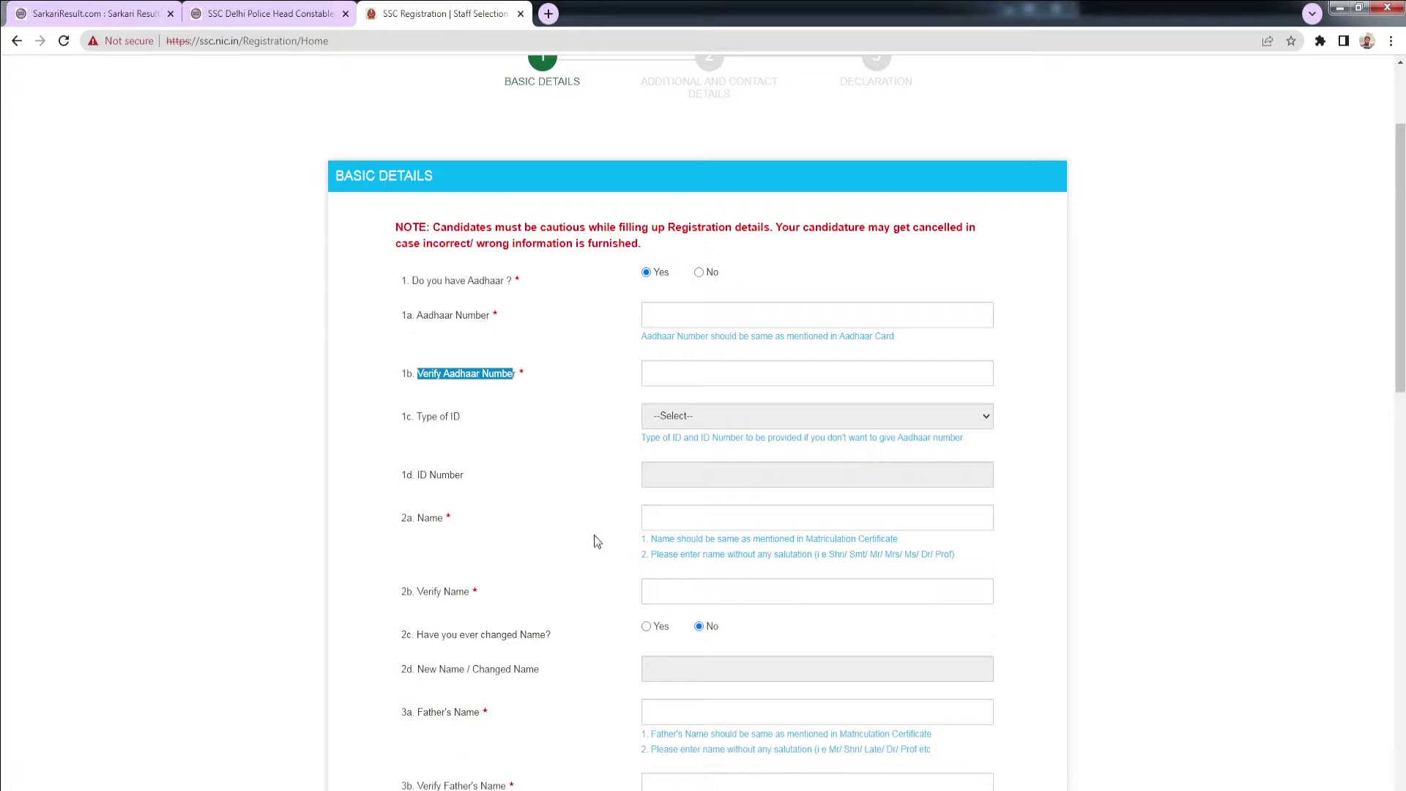
{"action": "left_click", "coordinate": [700, 273]}
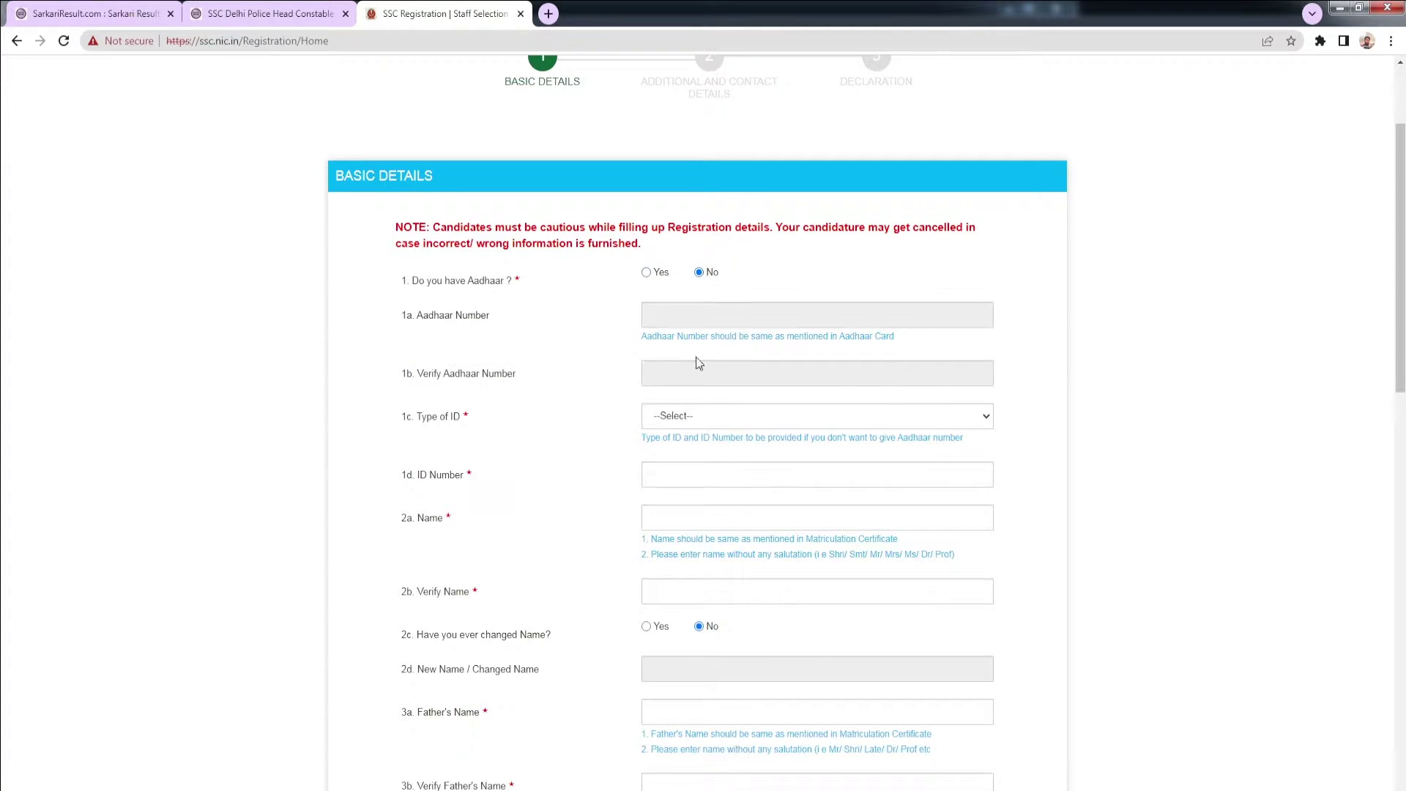
{"action": "left_click", "coordinate": [701, 426]}
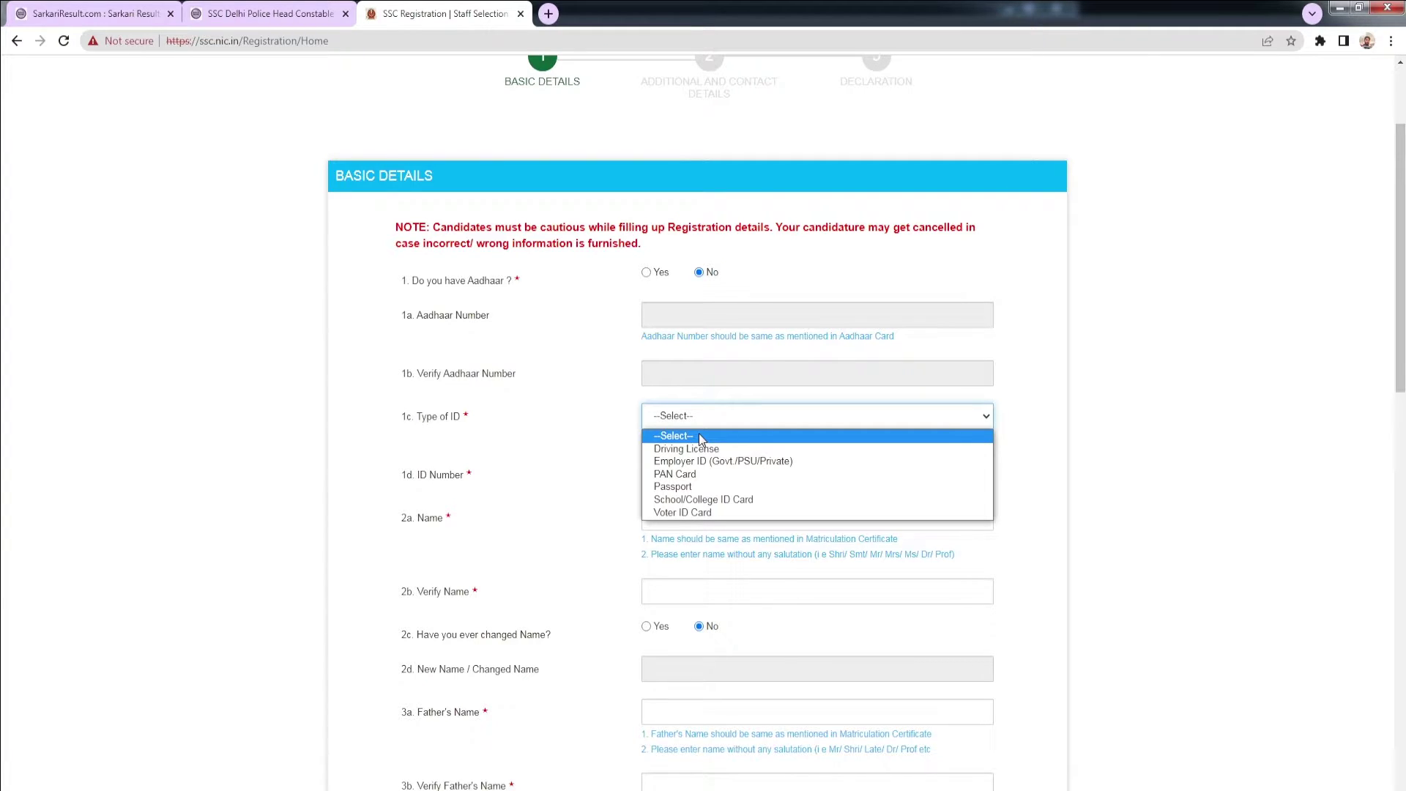
{"action": "left_click", "coordinate": [607, 500]}
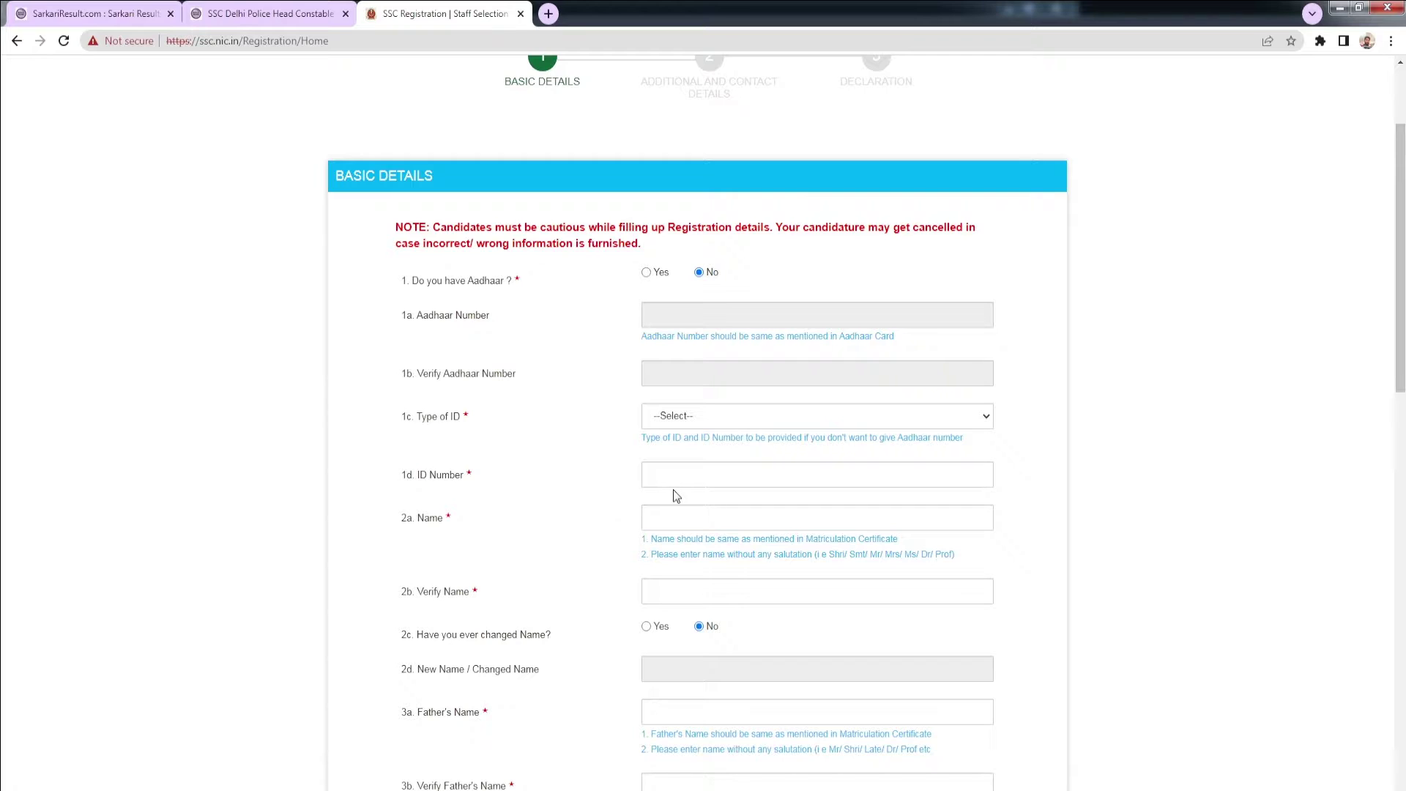
{"action": "scroll", "coordinate": [672, 490], "scroll_direction": "down", "scroll_amount": 1}
{"action": "left_click_drag", "start_coordinate": [411, 441], "coordinate": [446, 445]}
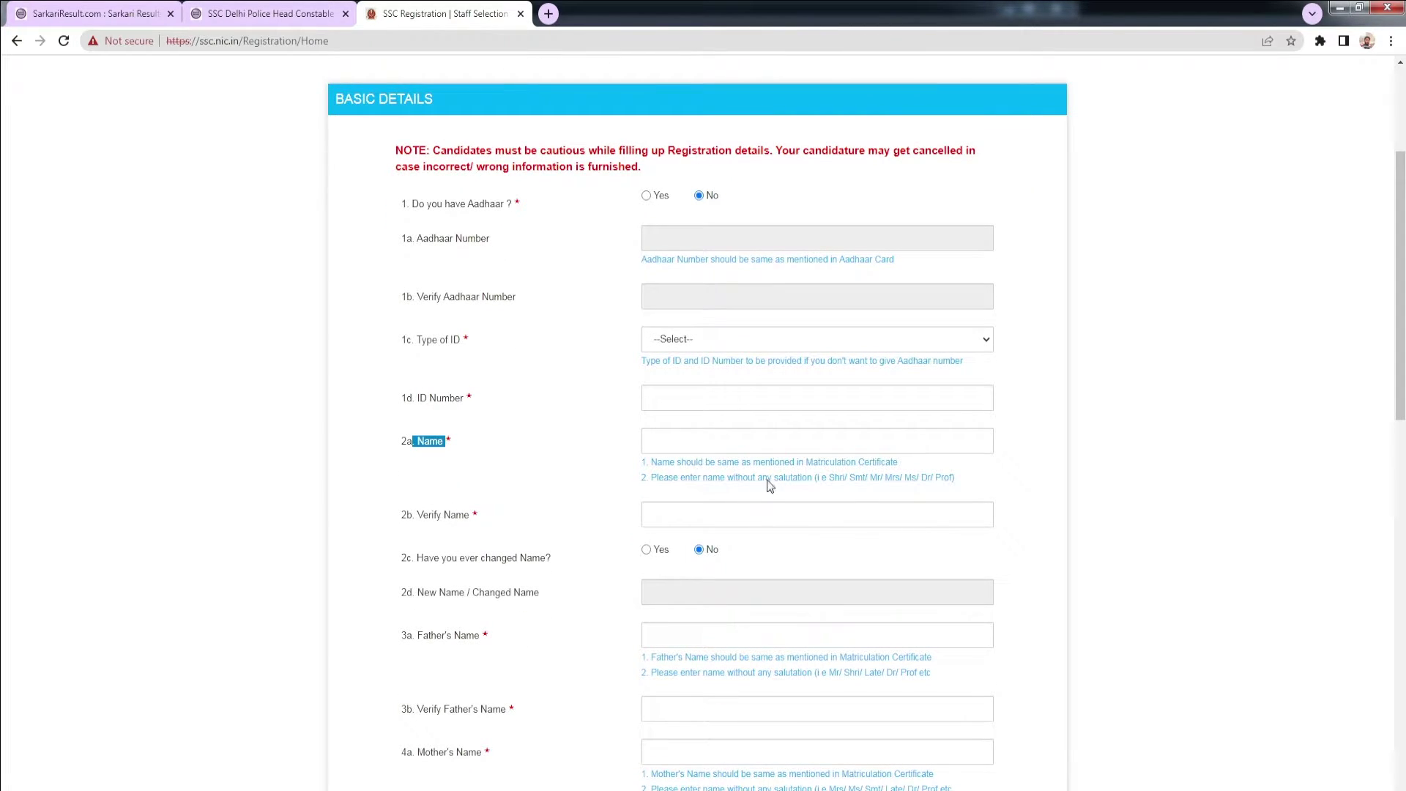
{"action": "left_click_drag", "start_coordinate": [652, 463], "coordinate": [903, 472]}
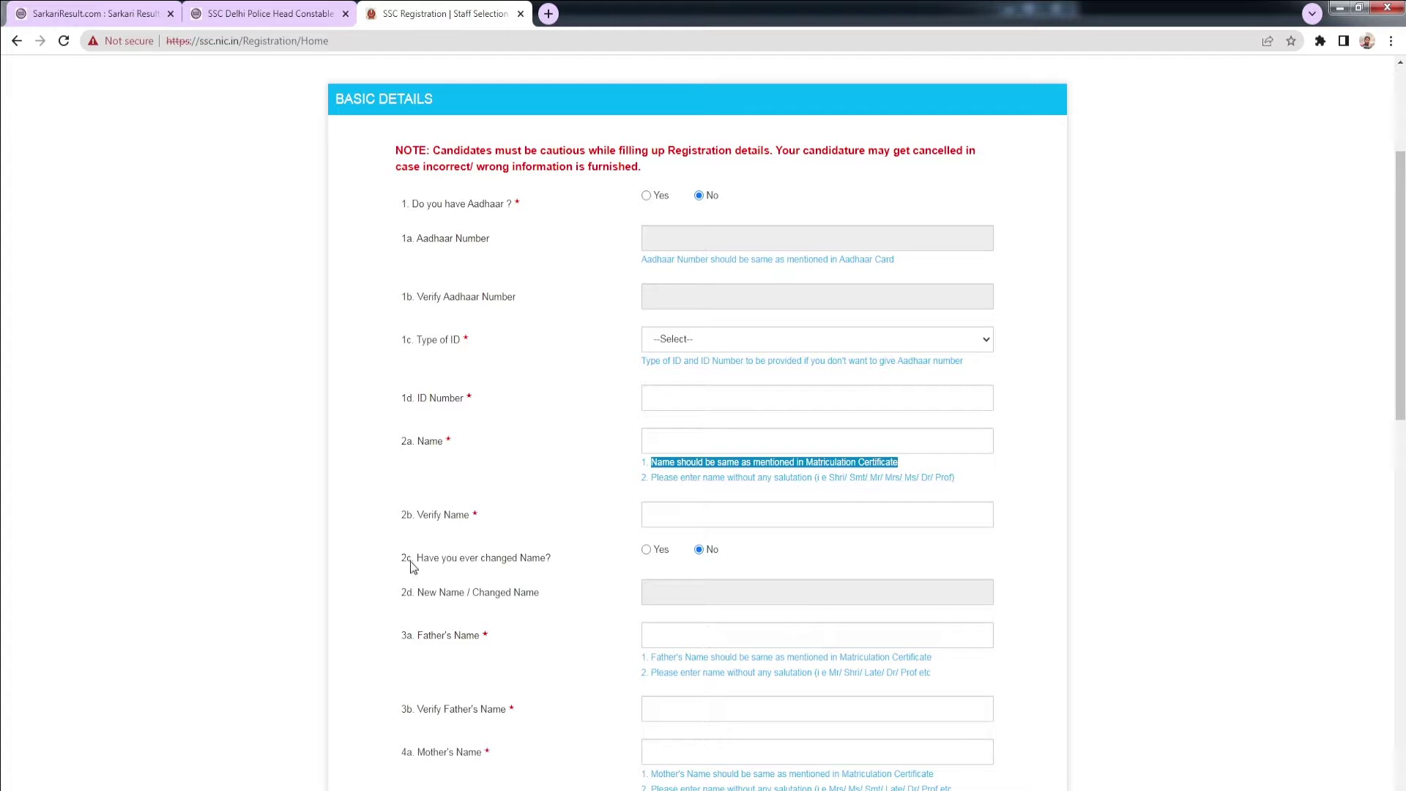
{"action": "left_click_drag", "start_coordinate": [416, 516], "coordinate": [480, 516]}
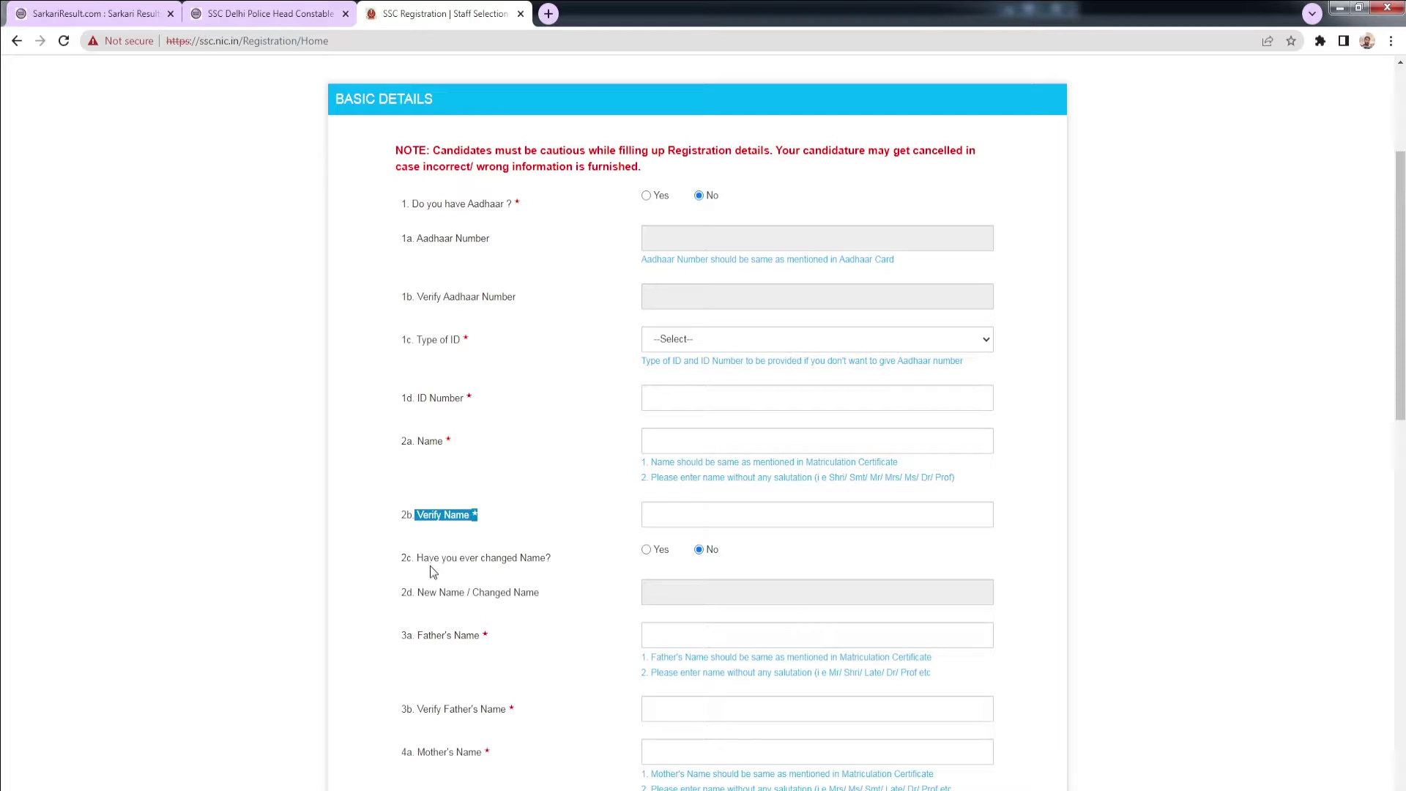
{"action": "left_click_drag", "start_coordinate": [417, 558], "coordinate": [540, 558]}
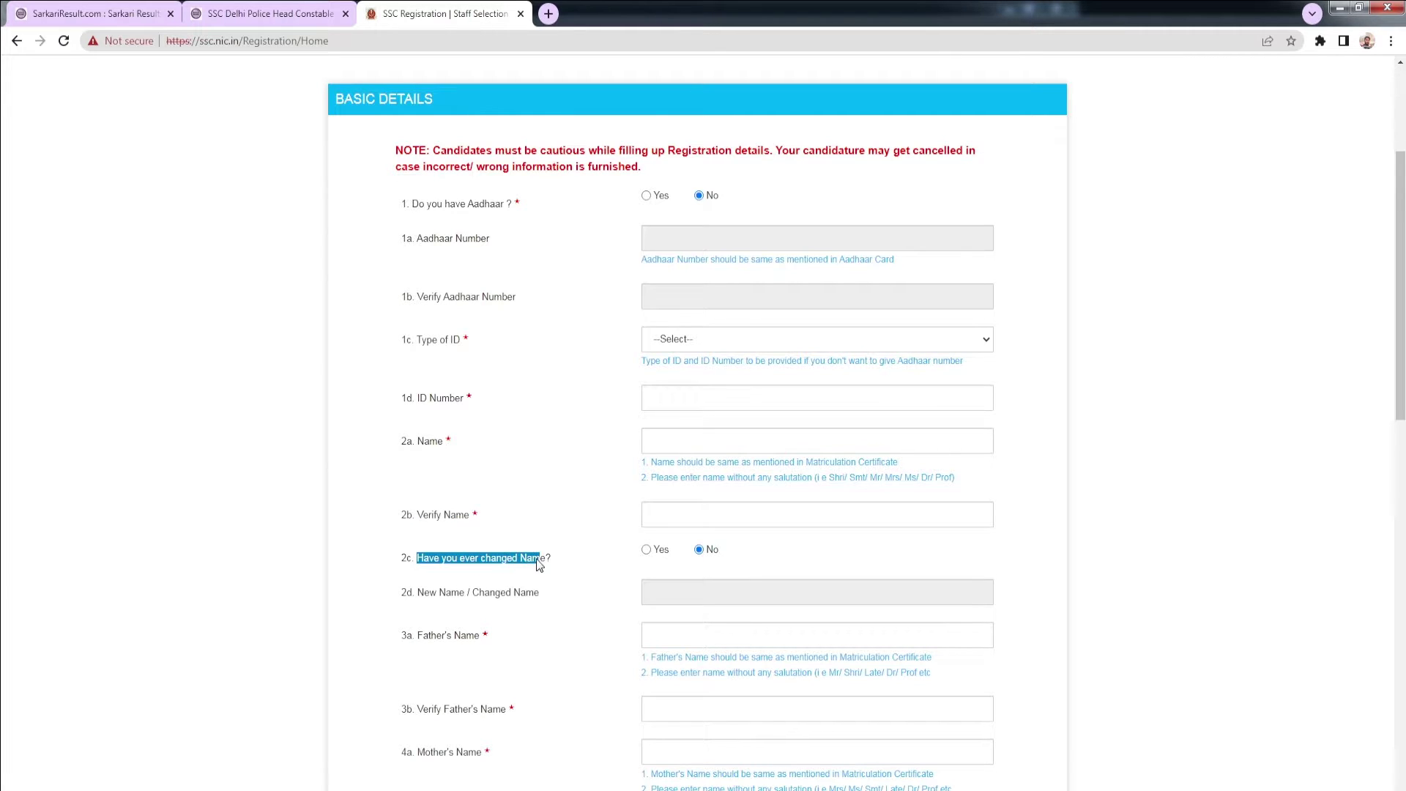
{"action": "left_click", "coordinate": [637, 563]}
{"action": "left_click", "coordinate": [653, 549]}
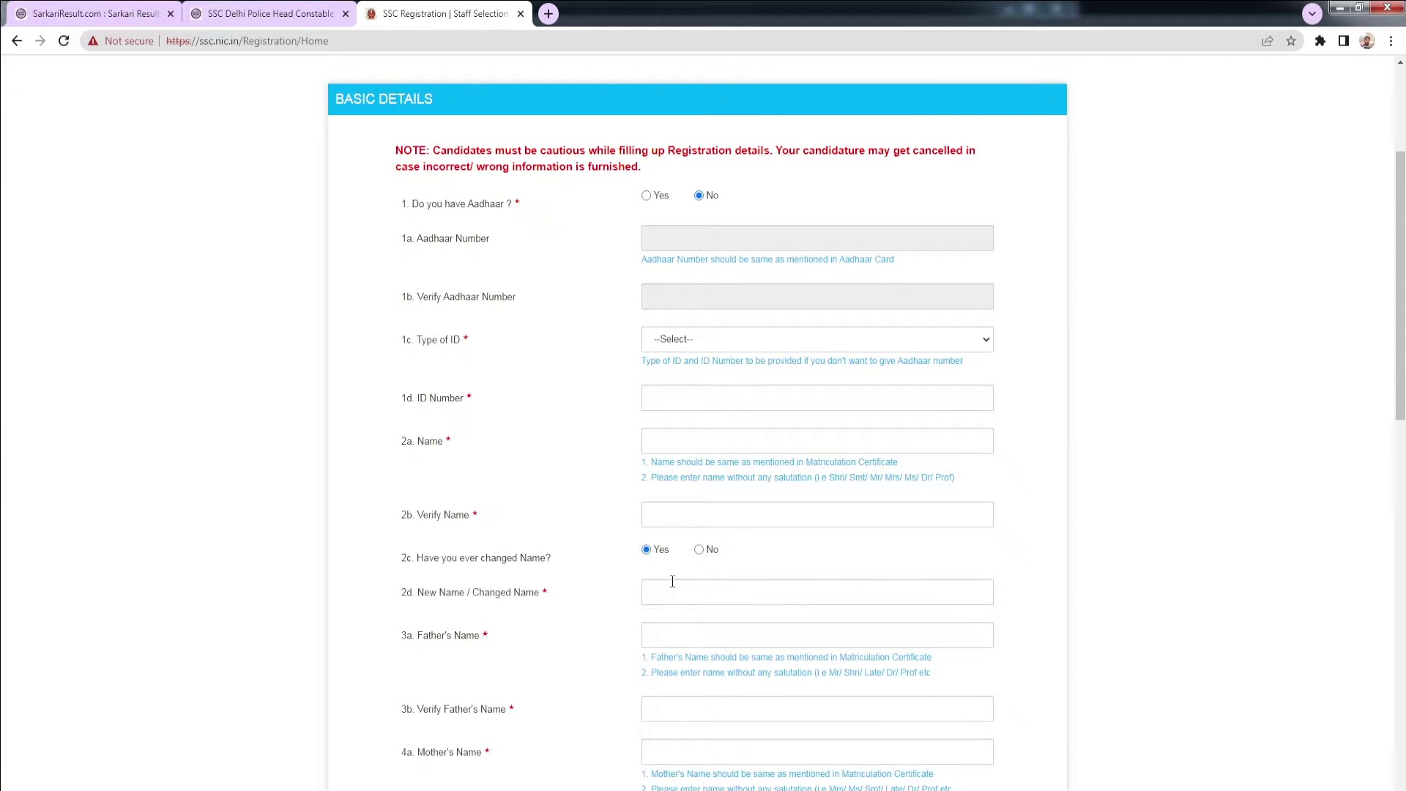
{"action": "left_click", "coordinate": [699, 550]}
{"action": "scroll", "coordinate": [543, 597], "scroll_direction": "down", "scroll_amount": 2}
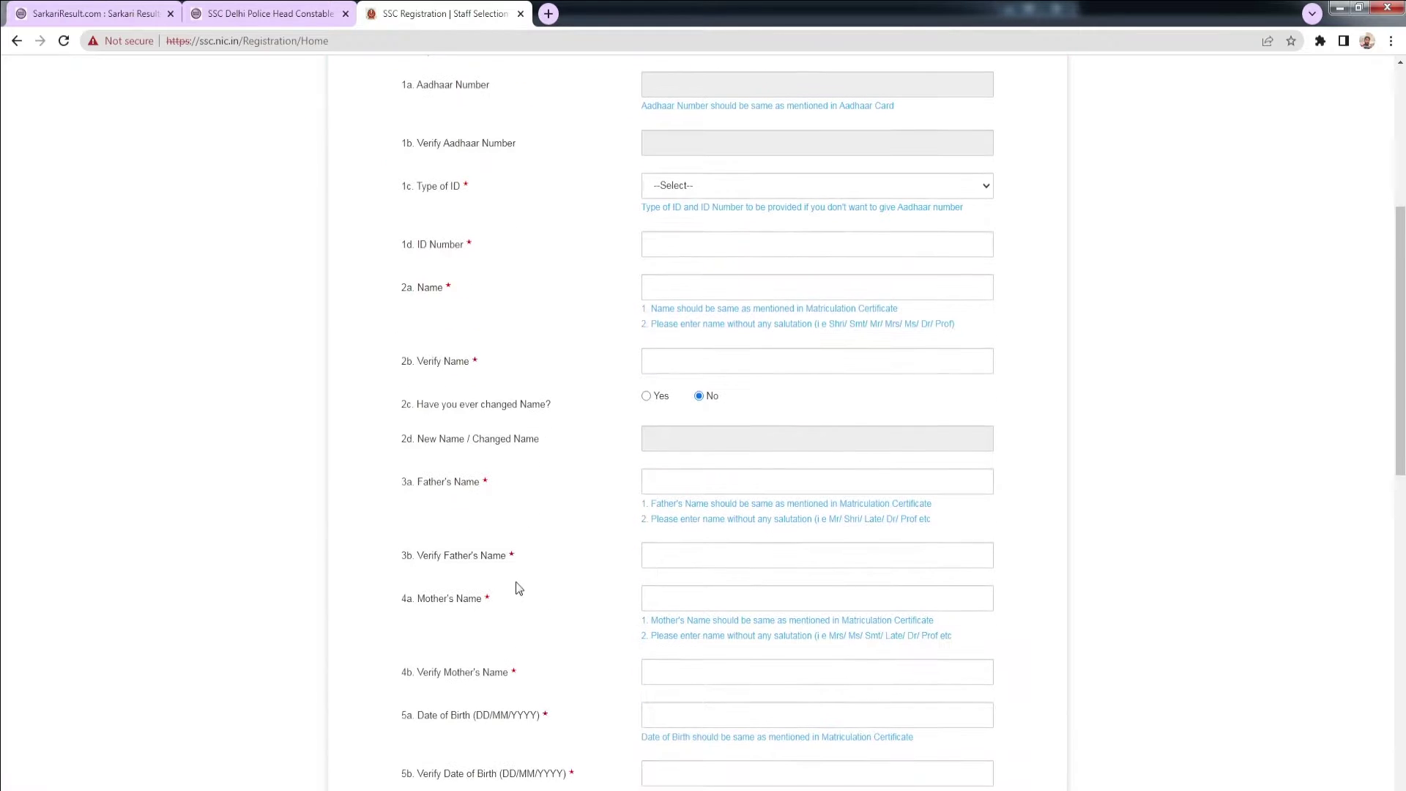
{"action": "left_click_drag", "start_coordinate": [416, 488], "coordinate": [519, 491]}
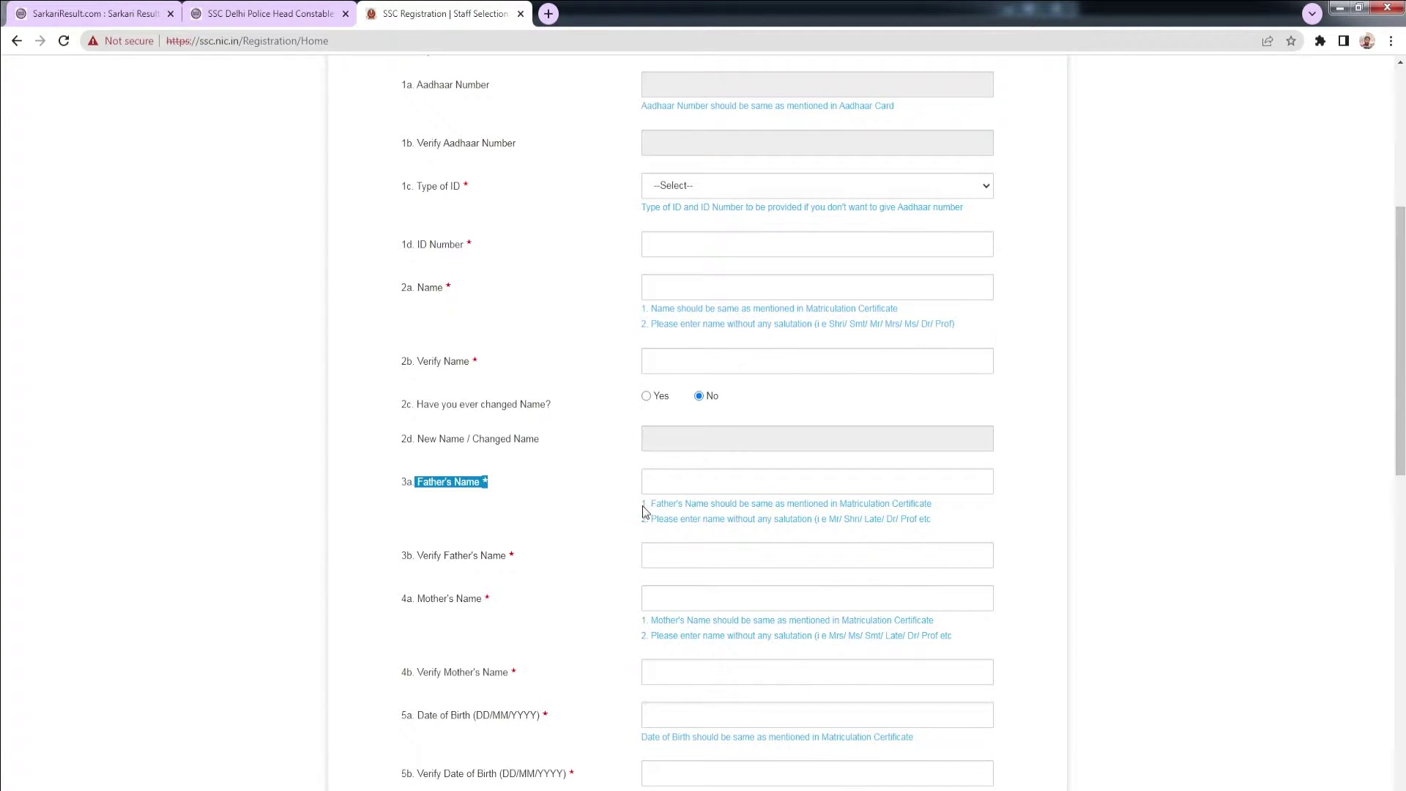
{"action": "left_click_drag", "start_coordinate": [645, 505], "coordinate": [928, 503]}
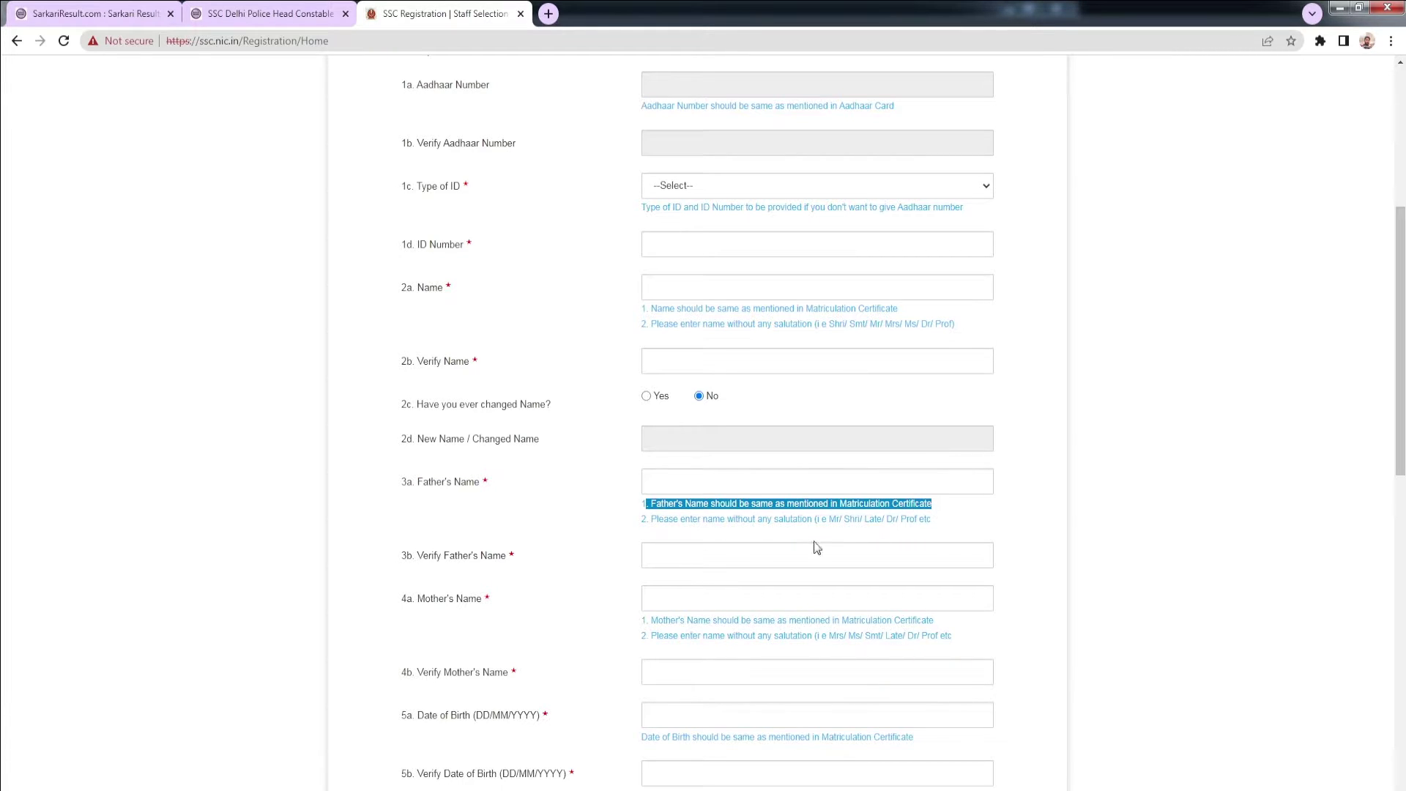
{"action": "left_click_drag", "start_coordinate": [641, 521], "coordinate": [773, 521]}
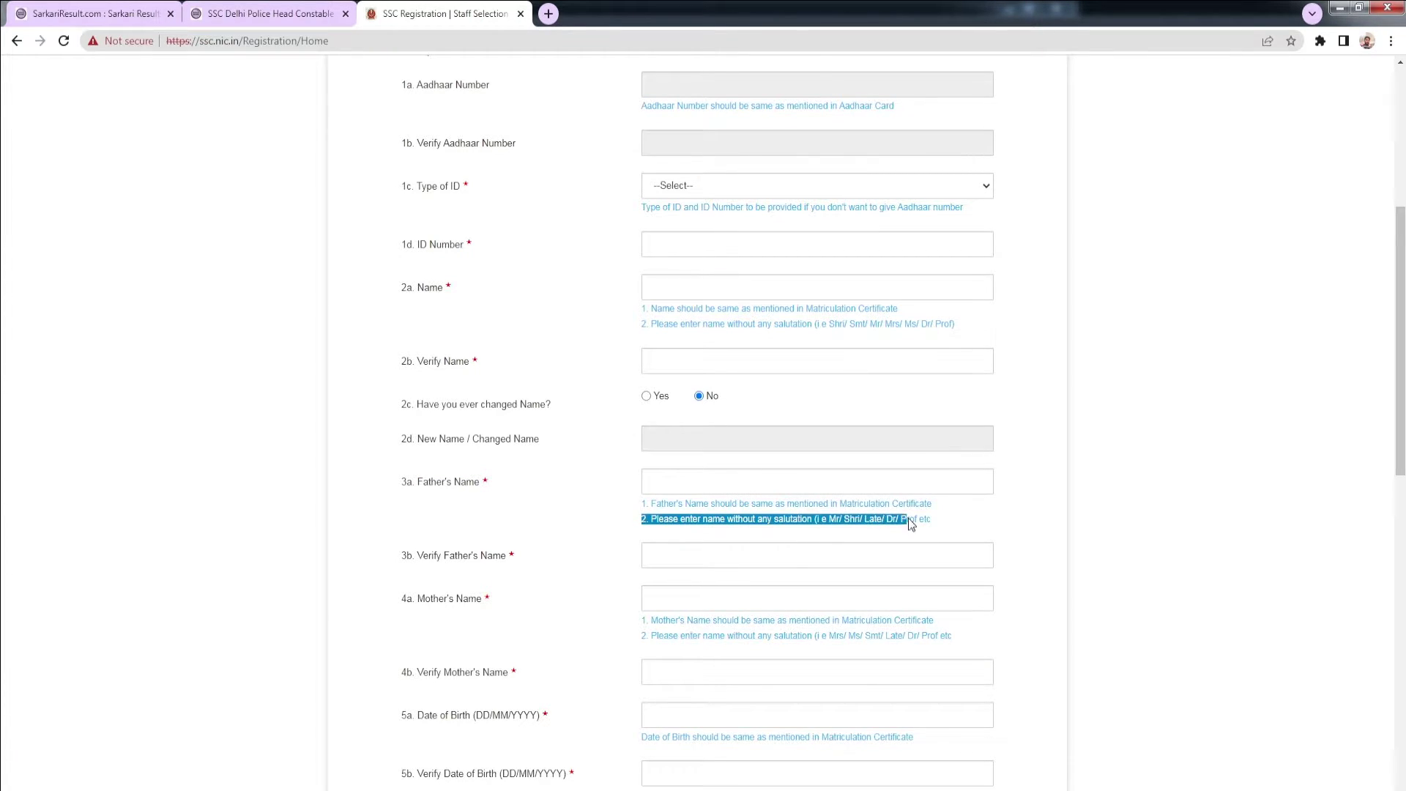
{"action": "left_click_drag", "start_coordinate": [908, 519], "coordinate": [938, 521]}
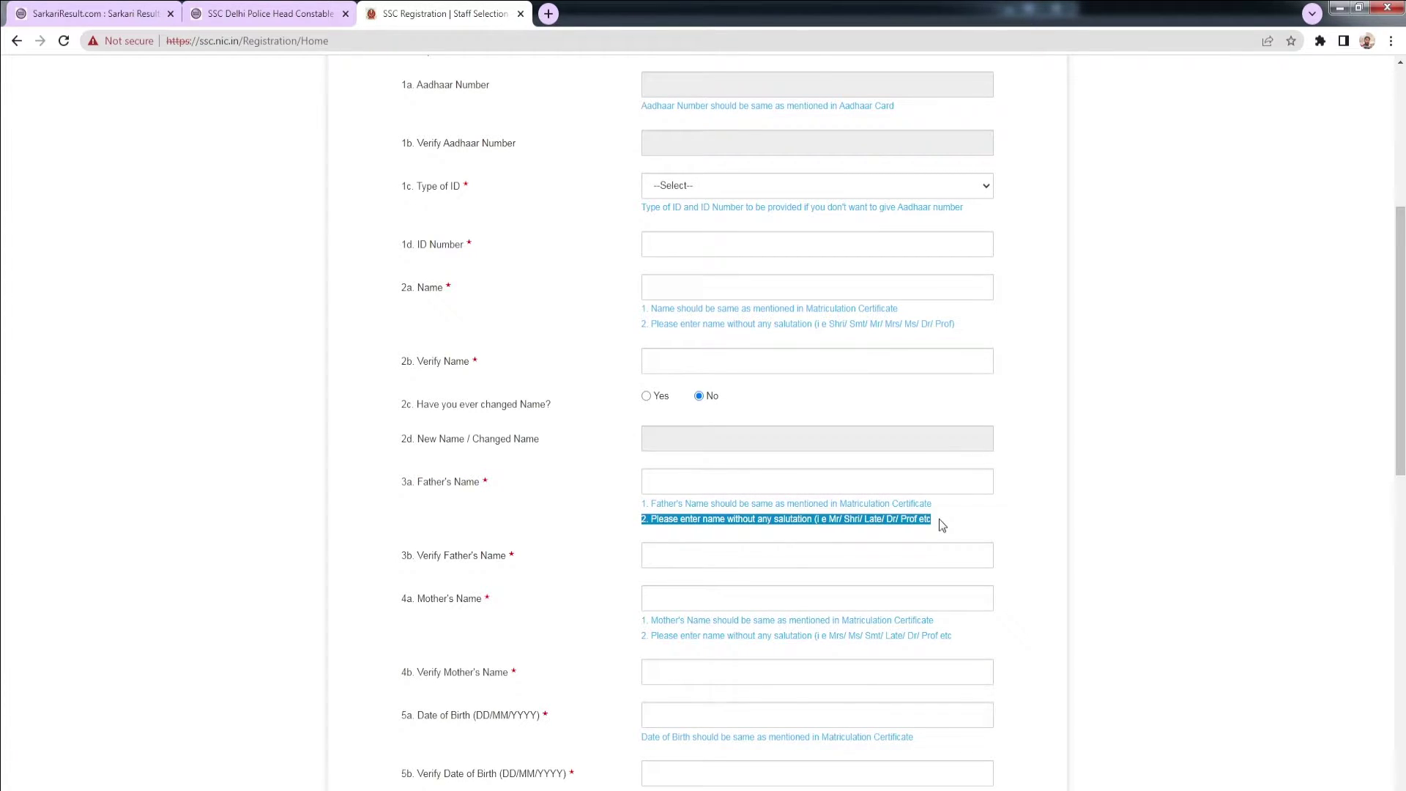
{"action": "left_click_drag", "start_coordinate": [405, 558], "coordinate": [516, 560]}
{"action": "left_click", "coordinate": [514, 562]}
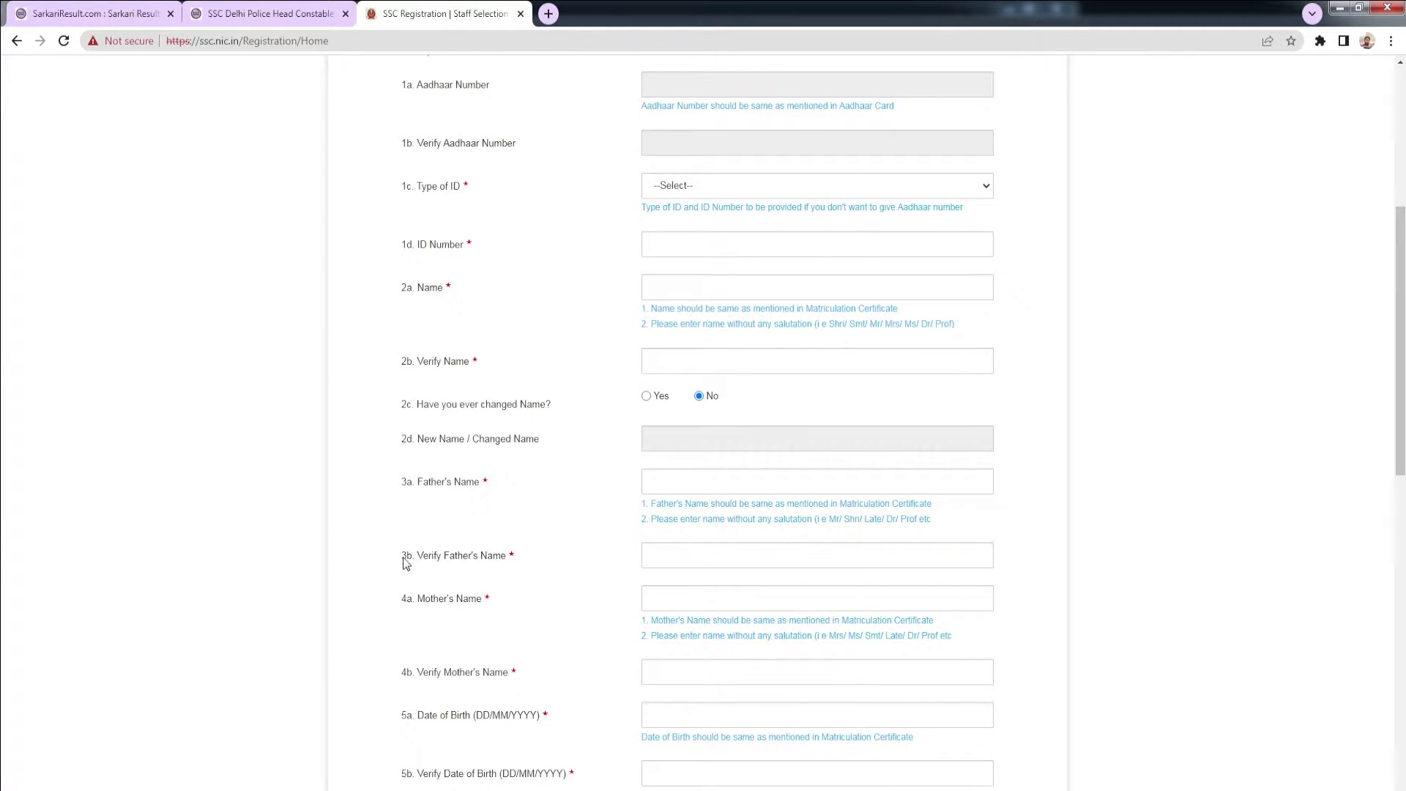
{"action": "left_click_drag", "start_coordinate": [404, 559], "coordinate": [519, 561]}
{"action": "left_click_drag", "start_coordinate": [386, 600], "coordinate": [472, 595]}
{"action": "left_click", "coordinate": [493, 607]}
{"action": "scroll", "coordinate": [591, 602], "scroll_direction": "down", "scroll_amount": 1}
{"action": "scroll", "coordinate": [587, 596], "scroll_direction": "down", "scroll_amount": 1}
{"action": "scroll", "coordinate": [474, 594], "scroll_direction": "down", "scroll_amount": 2}
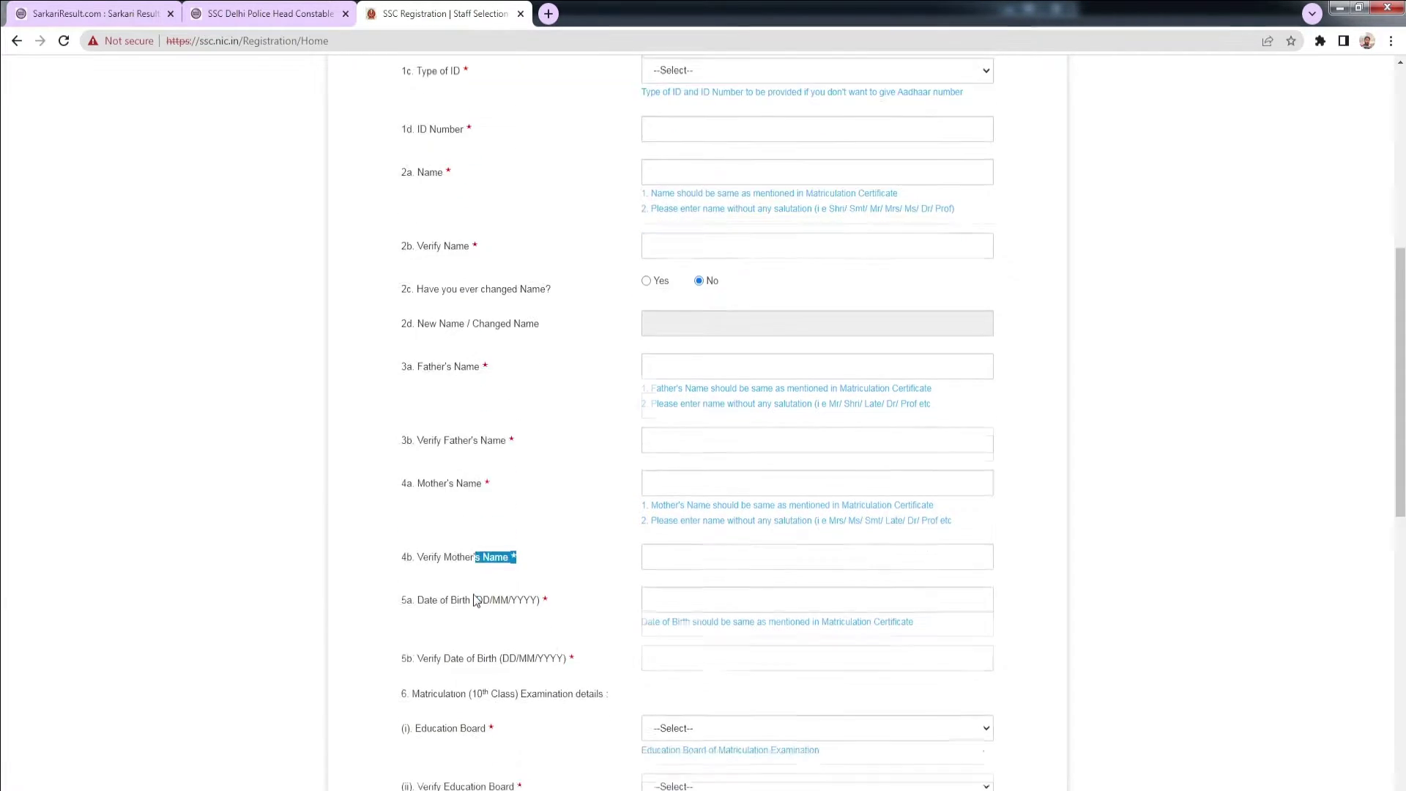
{"action": "left_click_drag", "start_coordinate": [401, 562], "coordinate": [549, 562]}
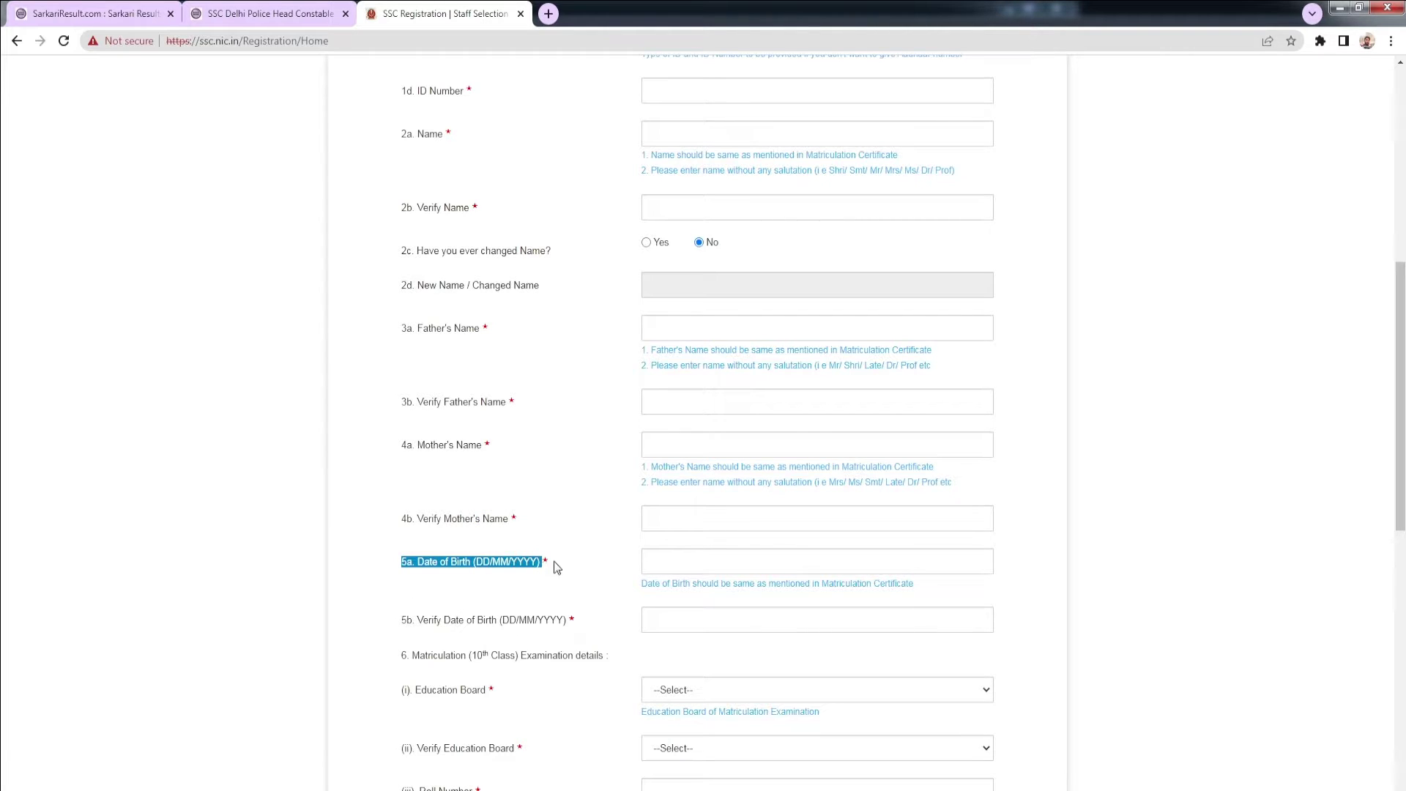
{"action": "left_click_drag", "start_coordinate": [639, 586], "coordinate": [821, 582]}
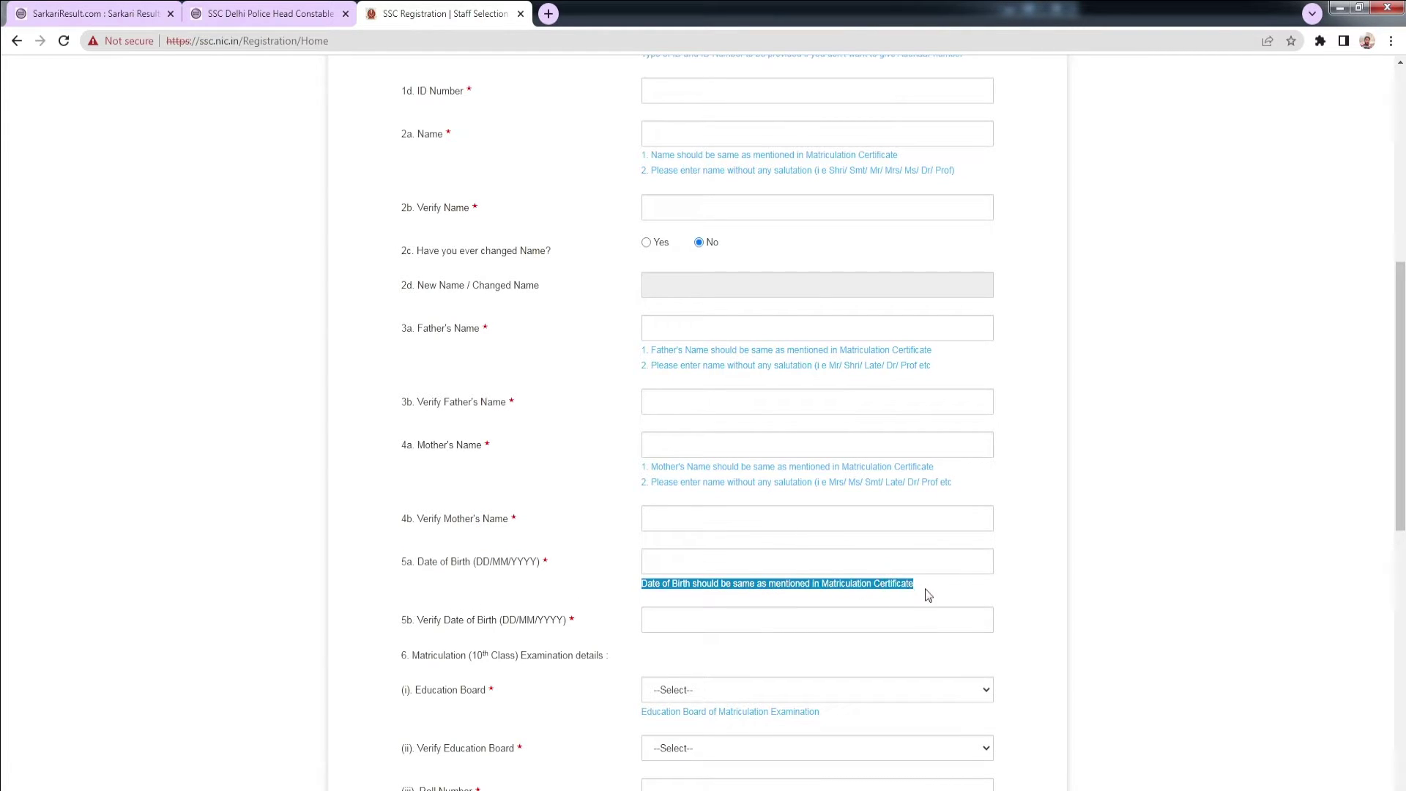
{"action": "scroll", "coordinate": [584, 503], "scroll_direction": "down", "scroll_amount": 3}
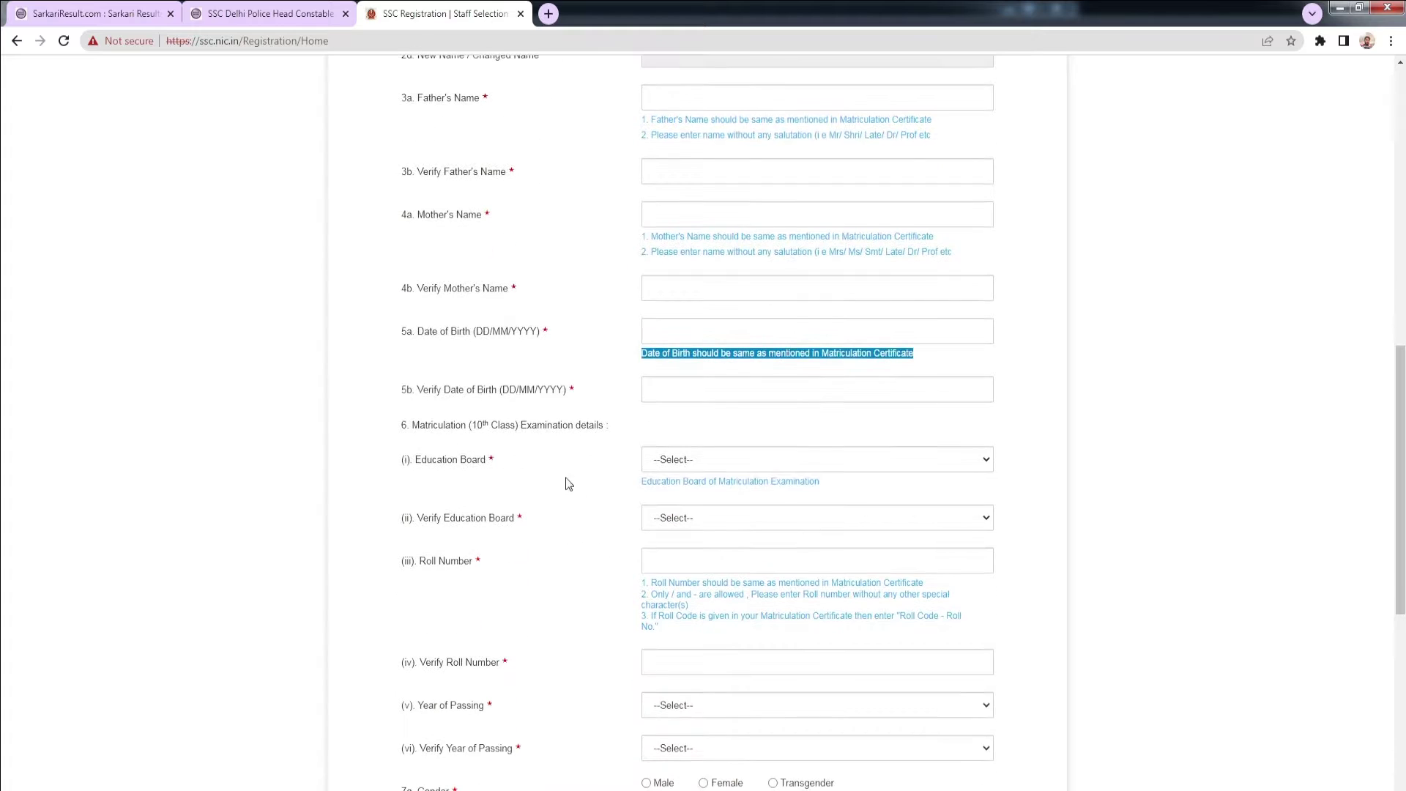
{"action": "left_click_drag", "start_coordinate": [400, 395], "coordinate": [573, 397]}
{"action": "left_click_drag", "start_coordinate": [400, 432], "coordinate": [596, 449]}
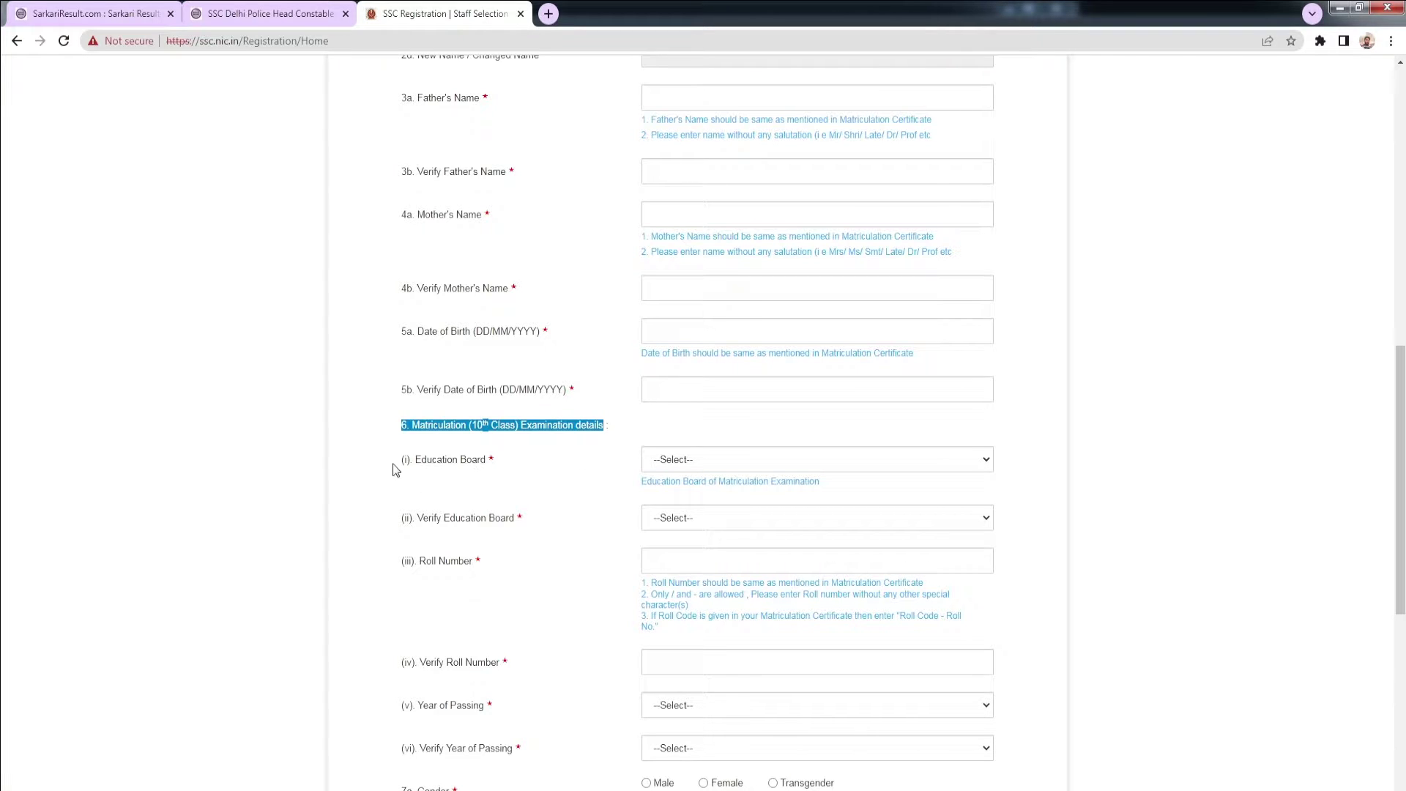
{"action": "left_click", "coordinate": [476, 463]}
{"action": "left_click_drag", "start_coordinate": [397, 467], "coordinate": [485, 463]}
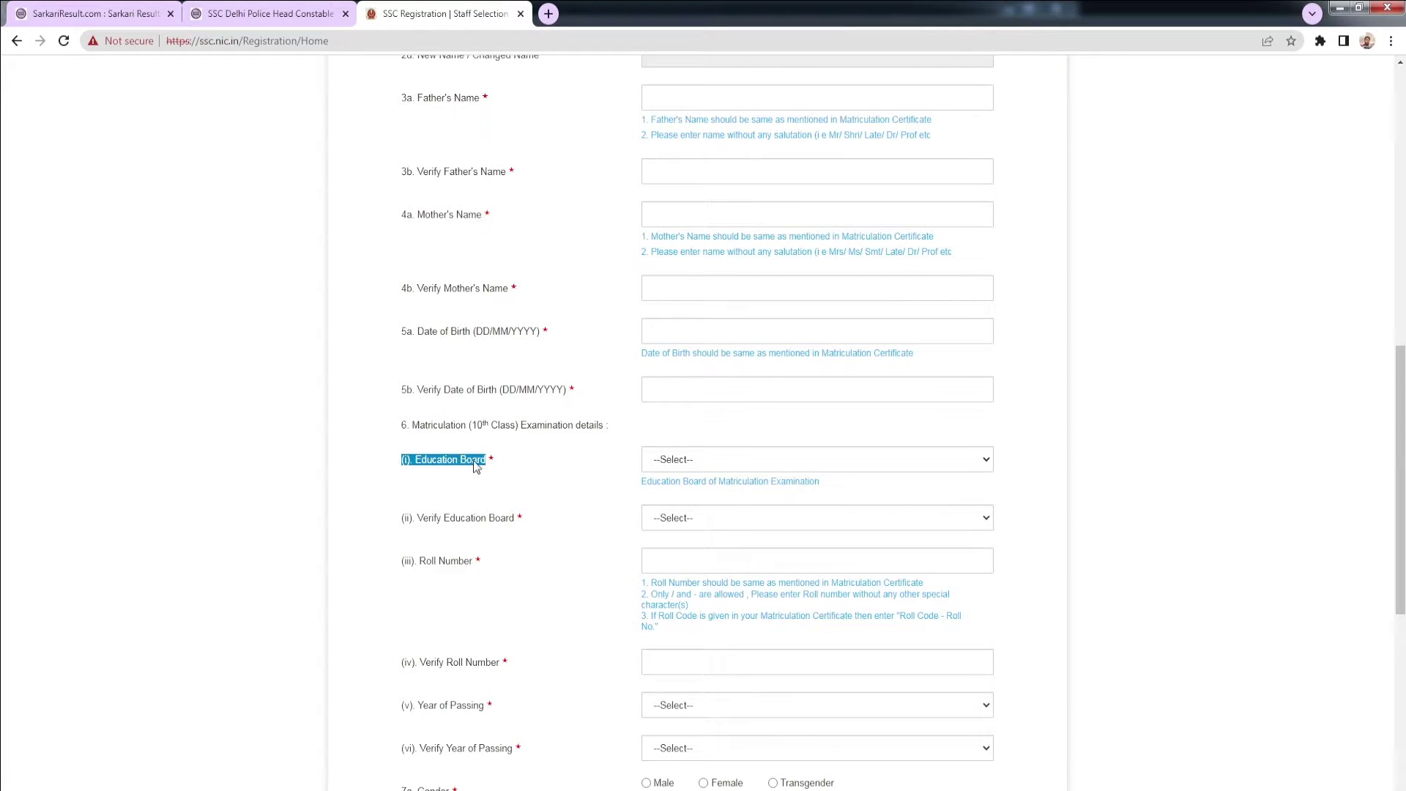
Step: Choose Board of High School And Intermediate Education Uttar Pradesh as the Education Board
{"action": "left_click", "coordinate": [683, 466]}
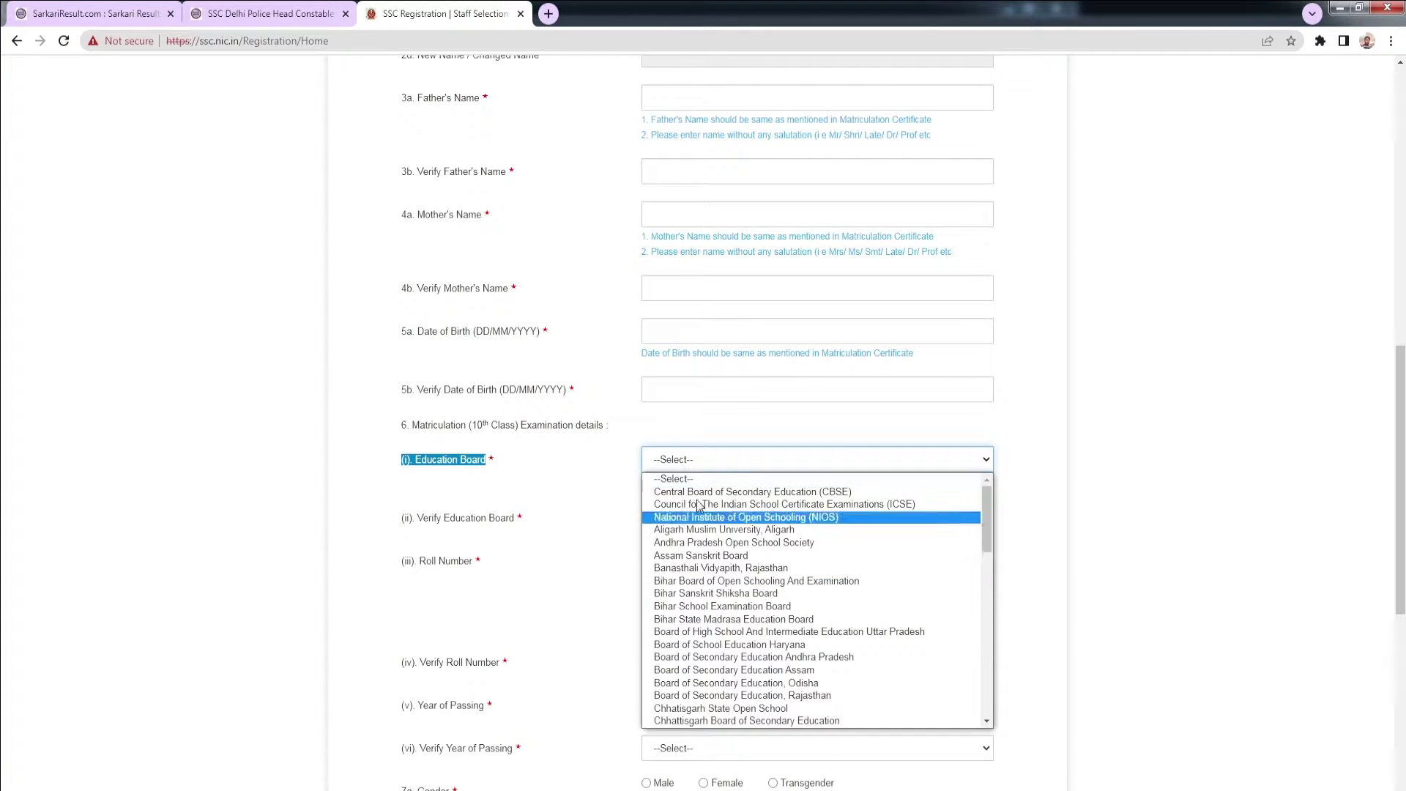
{"action": "scroll", "coordinate": [722, 560], "scroll_direction": "down", "scroll_amount": 4}
{"action": "scroll", "coordinate": [721, 560], "scroll_direction": "down", "scroll_amount": 5}
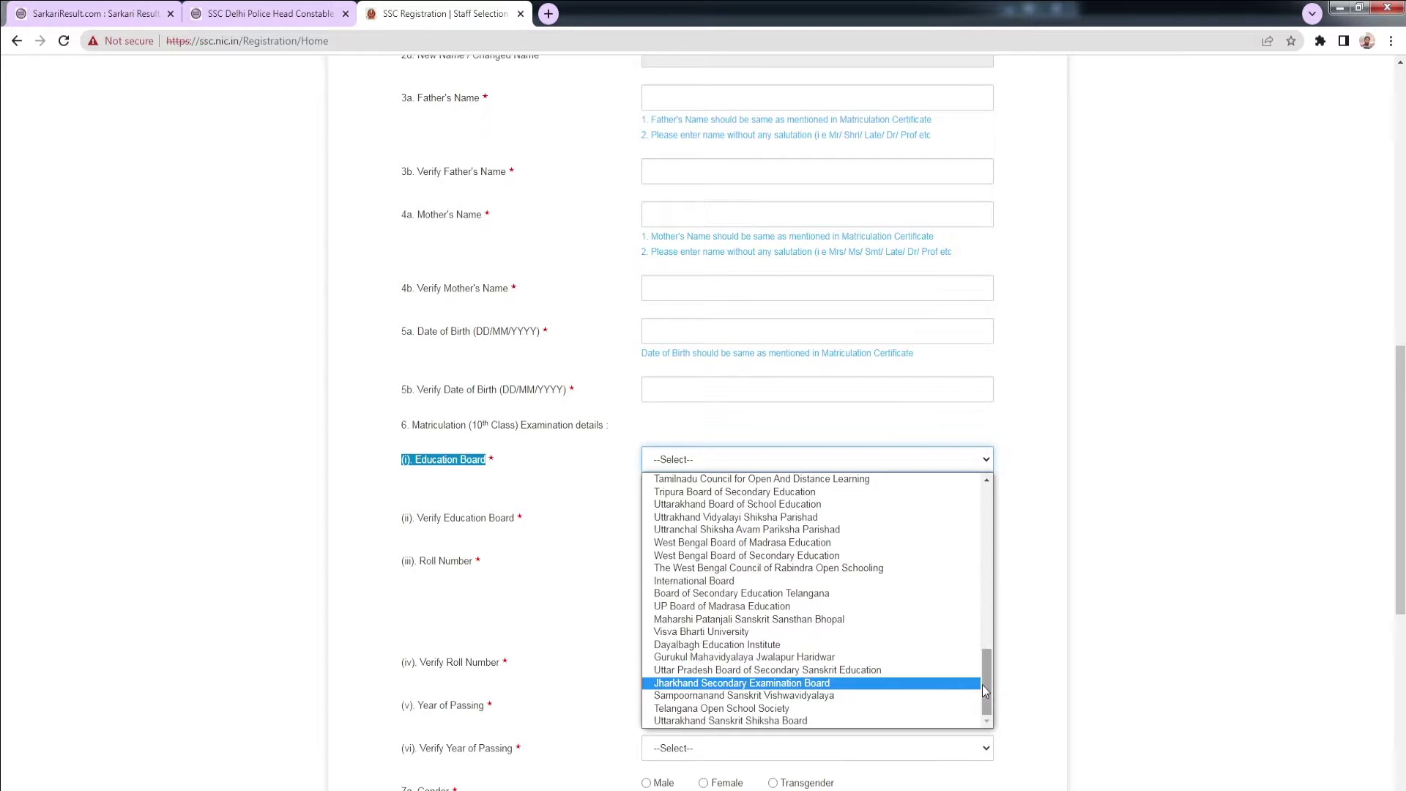
{"action": "left_click_drag", "start_coordinate": [982, 684], "coordinate": [982, 549]}
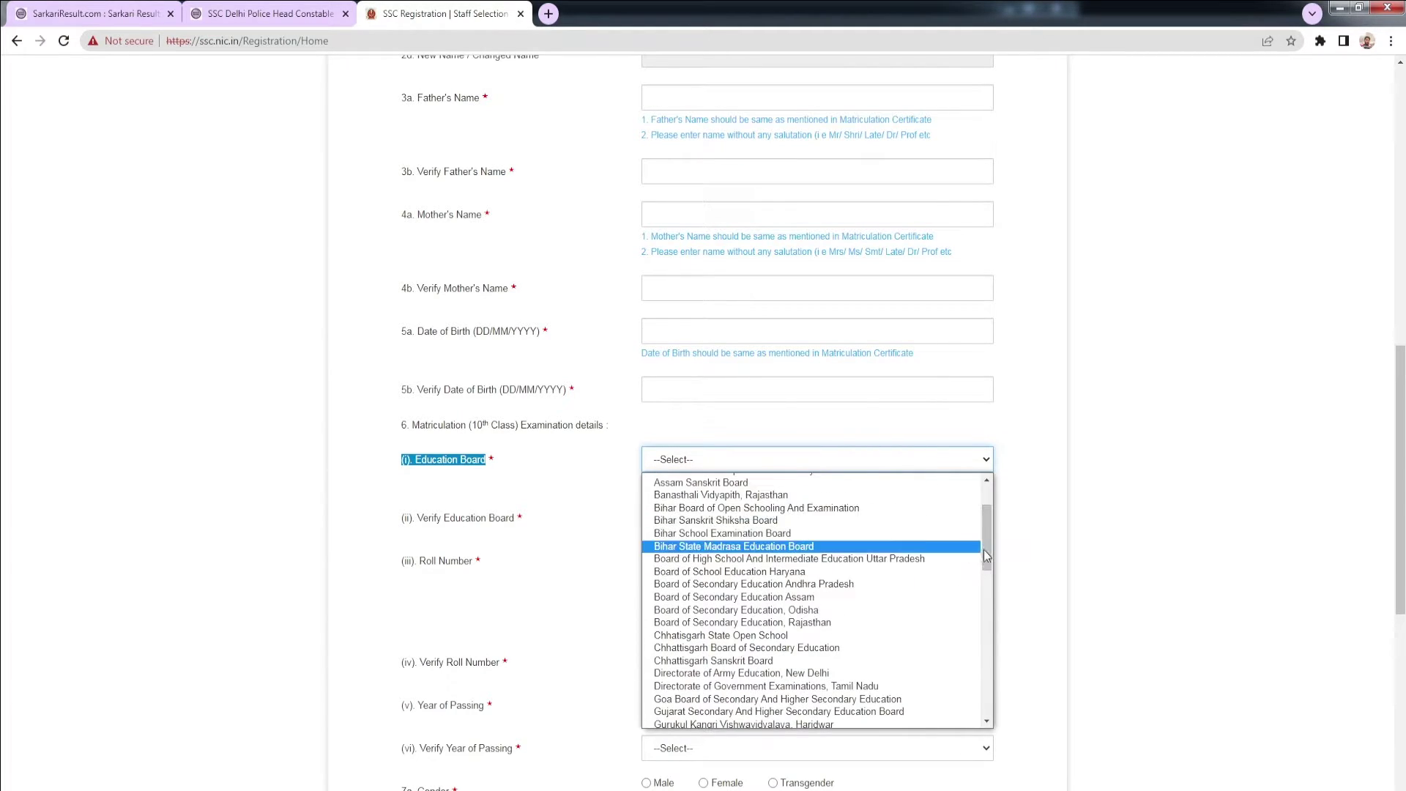
{"action": "left_click", "coordinate": [741, 562]}
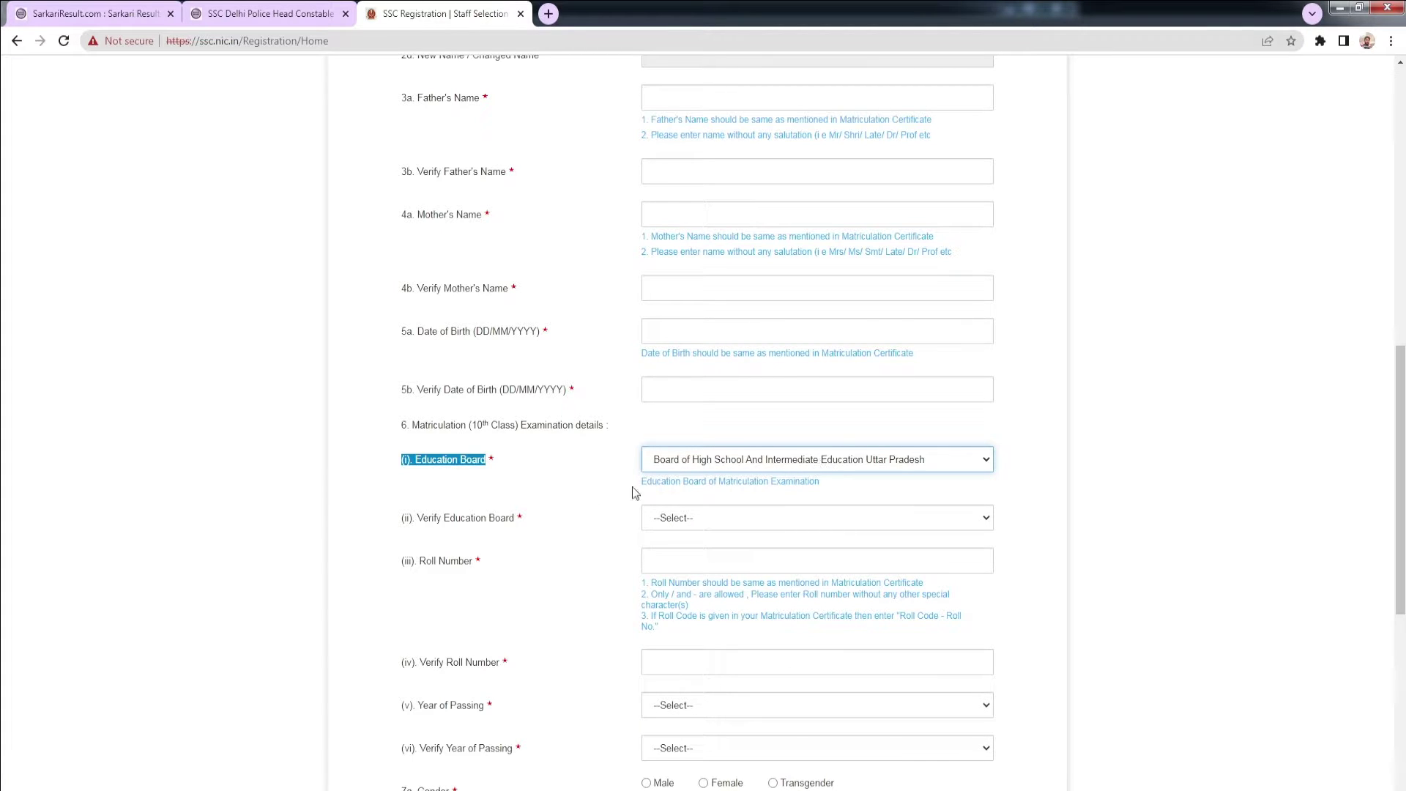
{"action": "left_click_drag", "start_coordinate": [411, 520], "coordinate": [539, 521]}
Step: Review the roll number formatting rules and the verify and Year of Passing fields
{"action": "scroll", "coordinate": [442, 538], "scroll_direction": "down", "scroll_amount": 3}
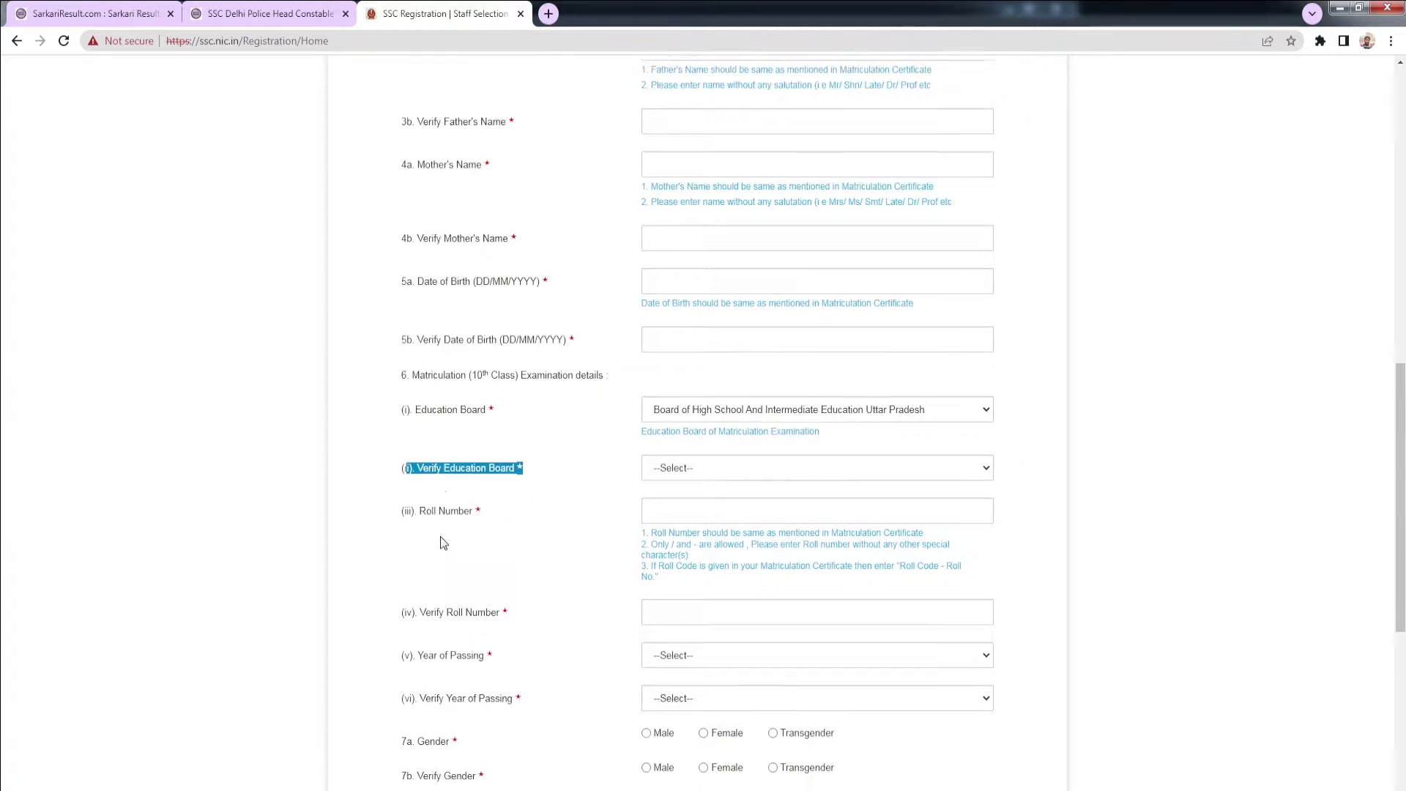
{"action": "left_click_drag", "start_coordinate": [399, 329], "coordinate": [475, 333]}
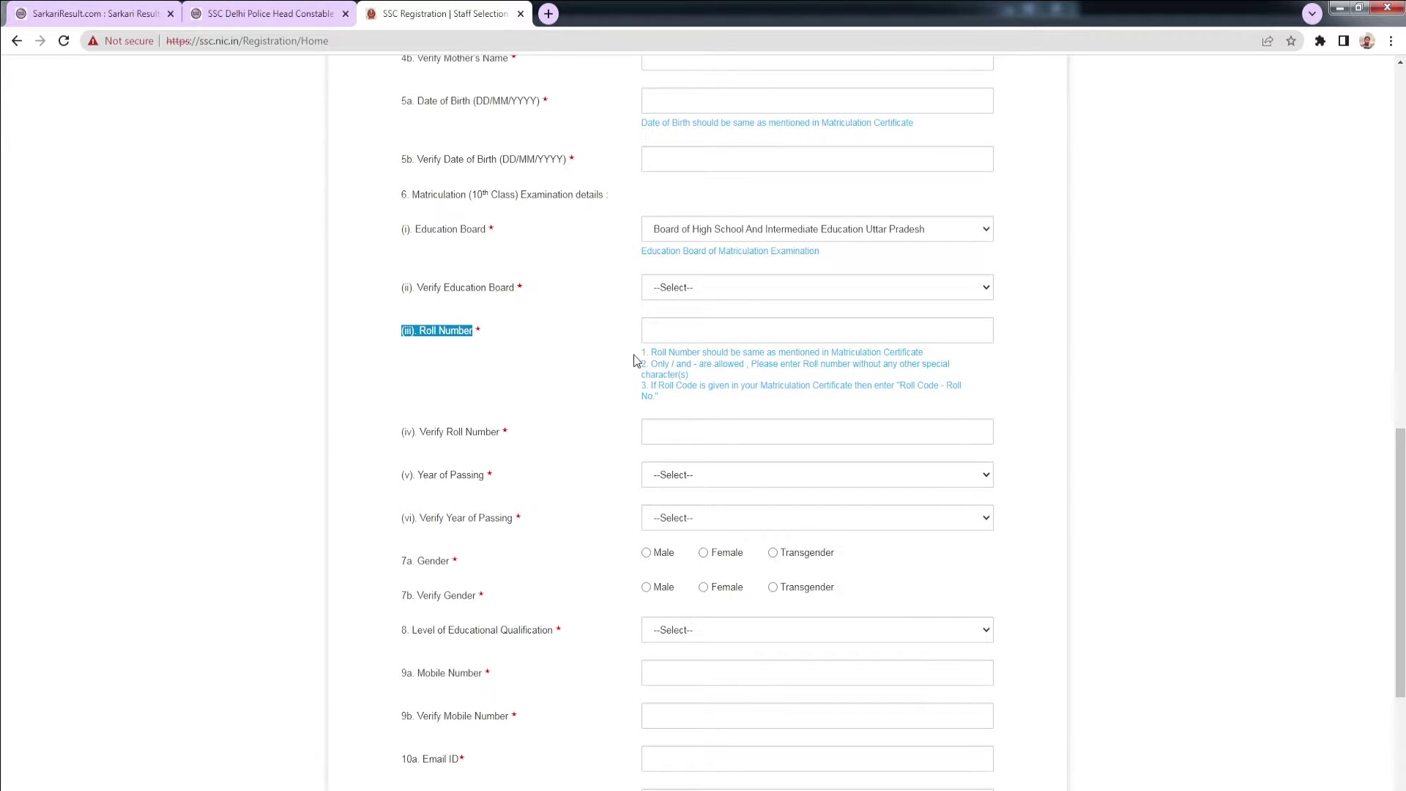
{"action": "left_click_drag", "start_coordinate": [635, 359], "coordinate": [678, 403]}
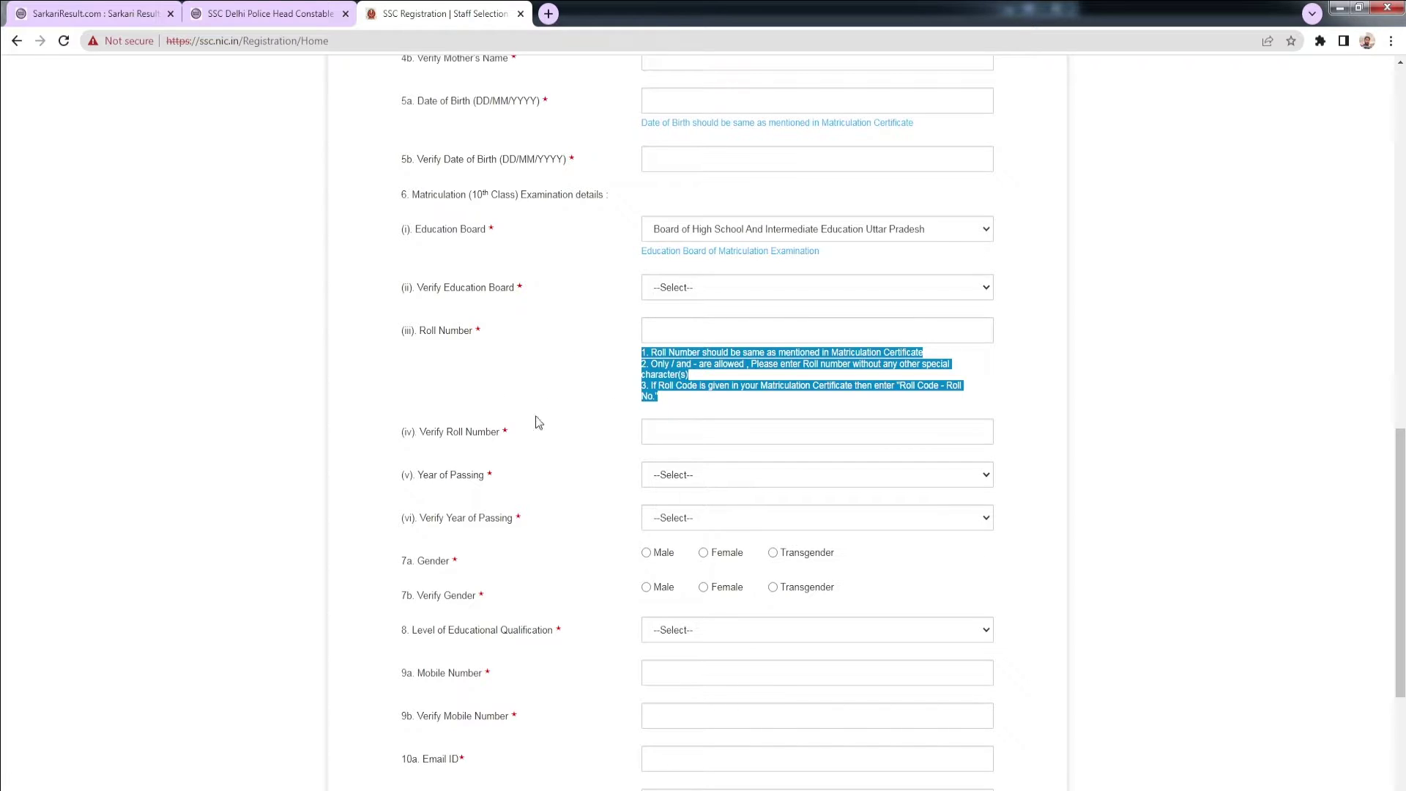
{"action": "left_click_drag", "start_coordinate": [400, 434], "coordinate": [476, 438]}
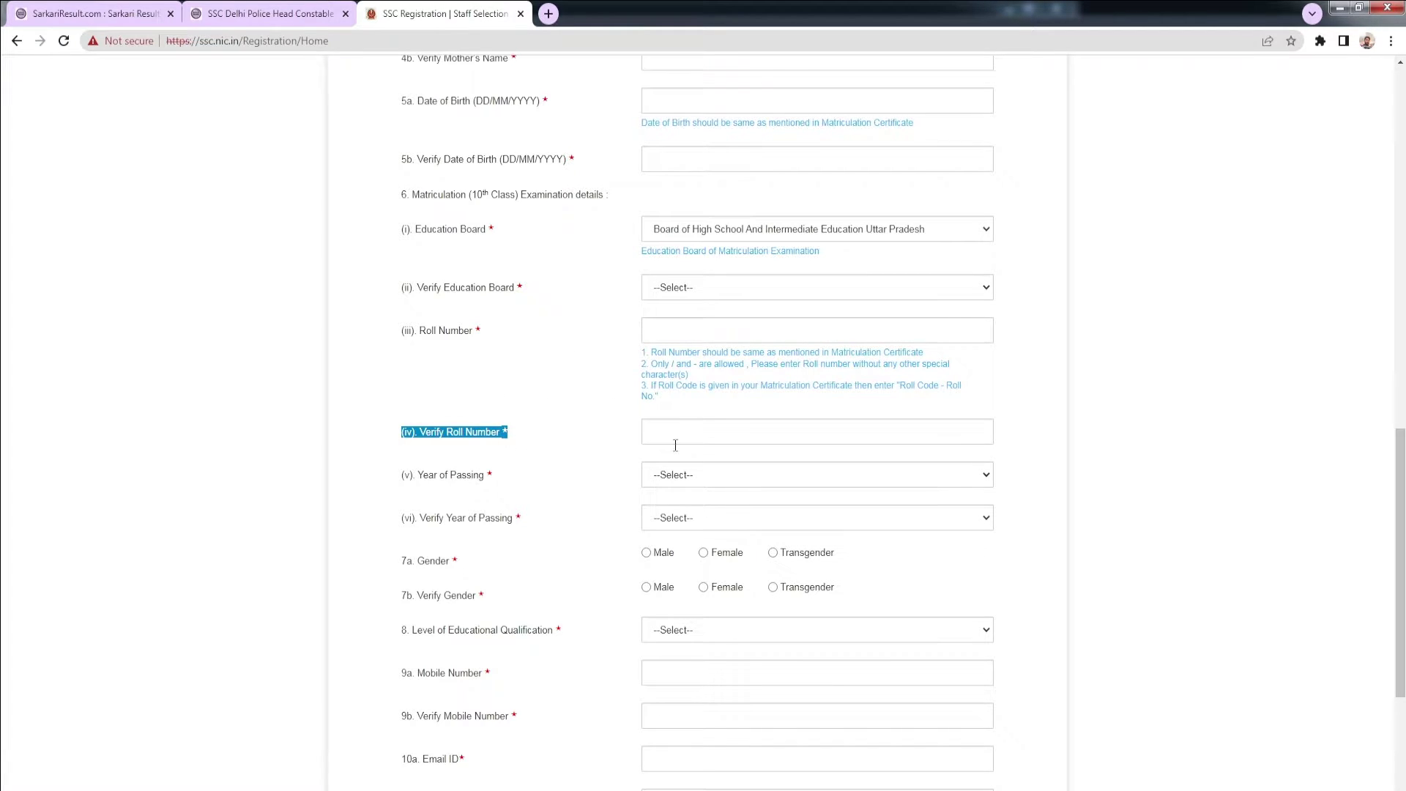
{"action": "left_click_drag", "start_coordinate": [386, 483], "coordinate": [500, 479]}
{"action": "left_click", "coordinate": [500, 473]}
{"action": "left_click_drag", "start_coordinate": [402, 476], "coordinate": [484, 474]}
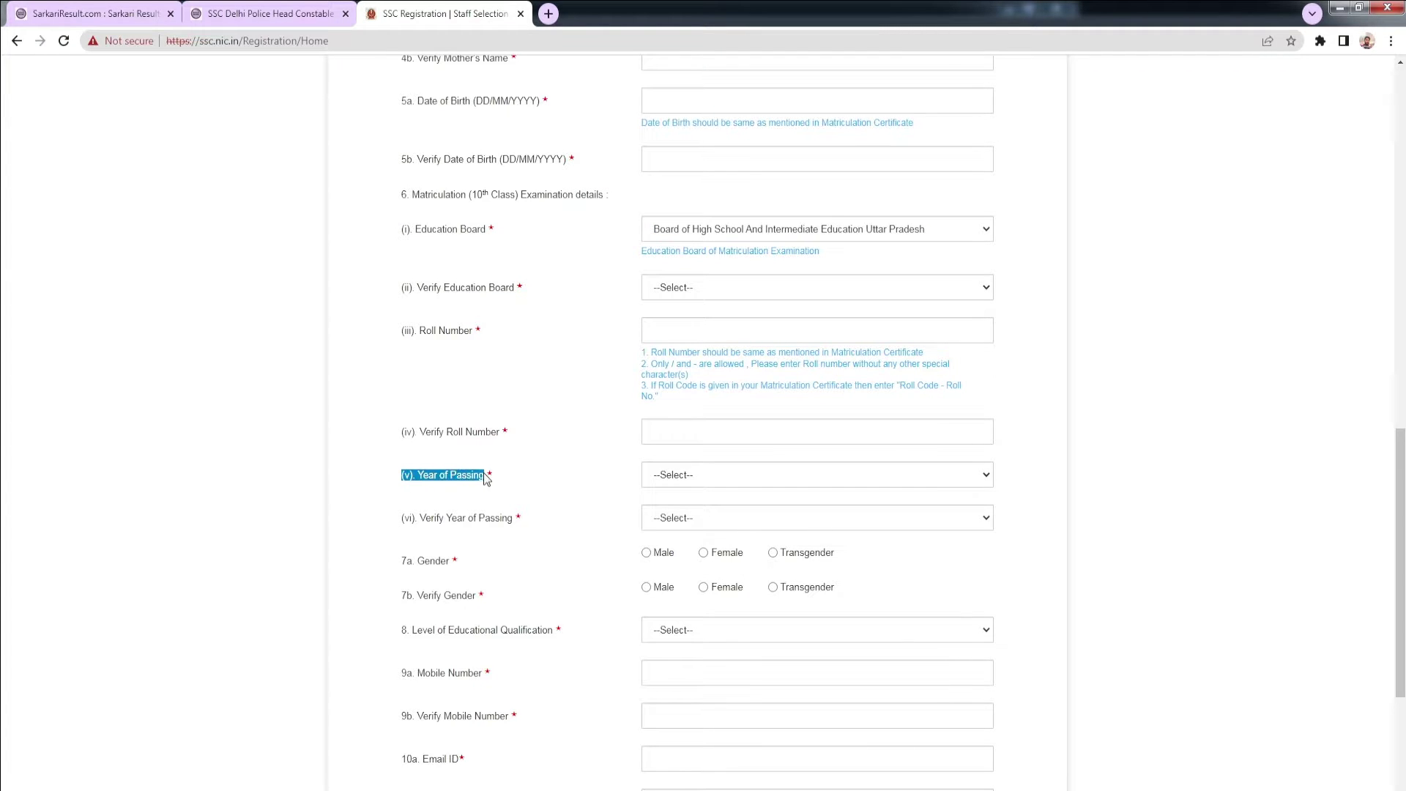
Step: Set Year of Passing to 2014
{"action": "left_click", "coordinate": [691, 483]}
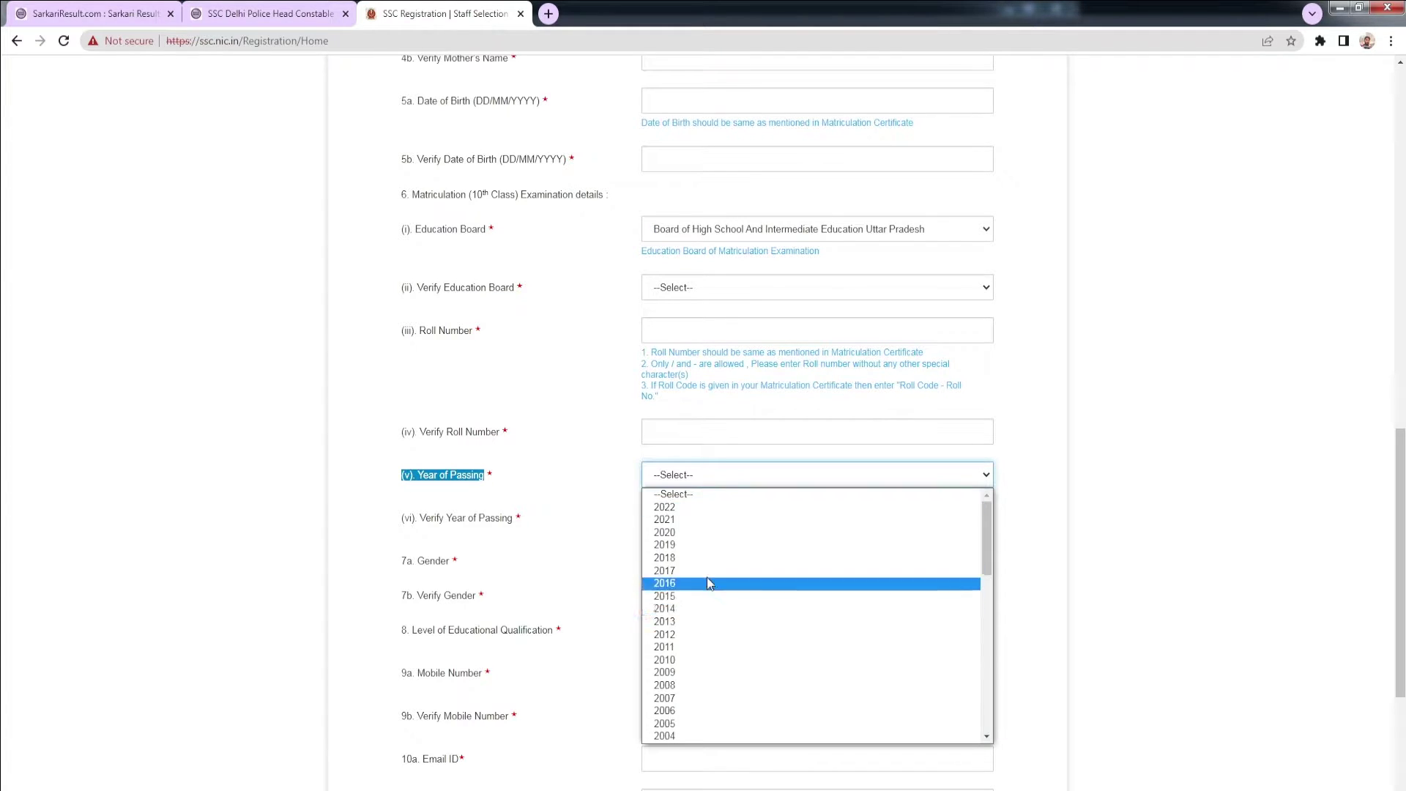
{"action": "left_click", "coordinate": [706, 578]}
{"action": "left_click", "coordinate": [674, 485]}
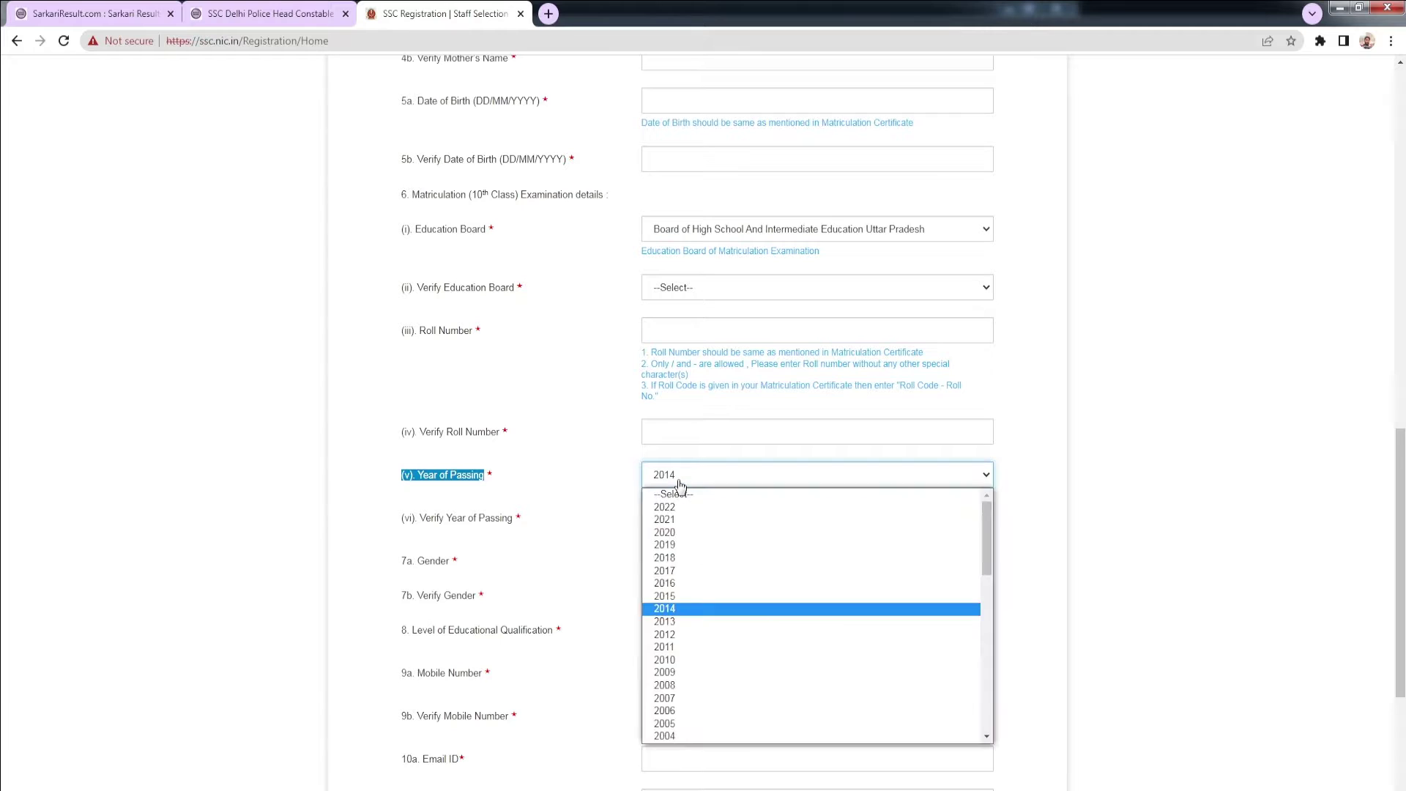
{"action": "left_click_drag", "start_coordinate": [521, 519], "coordinate": [495, 518]}
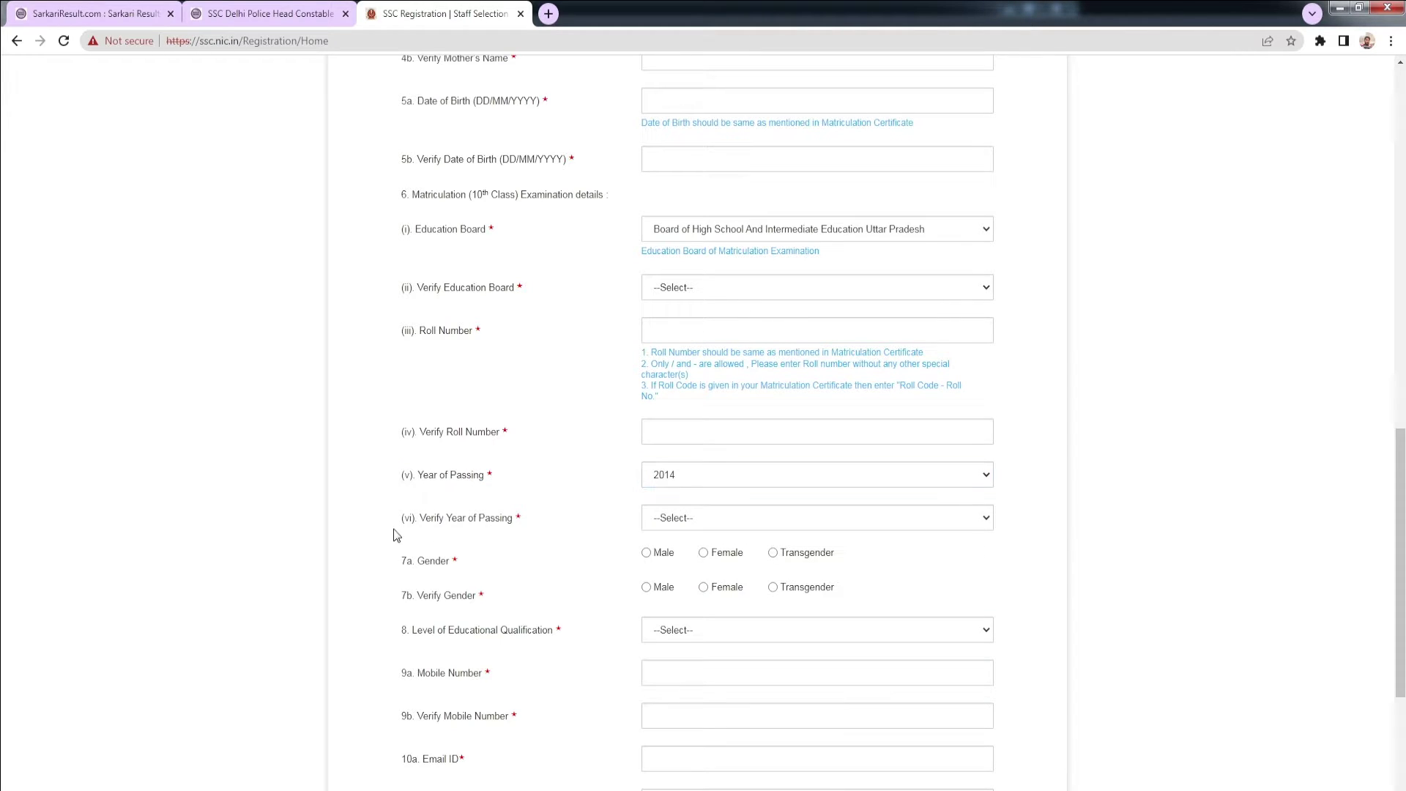
{"action": "left_click_drag", "start_coordinate": [401, 520], "coordinate": [498, 518]}
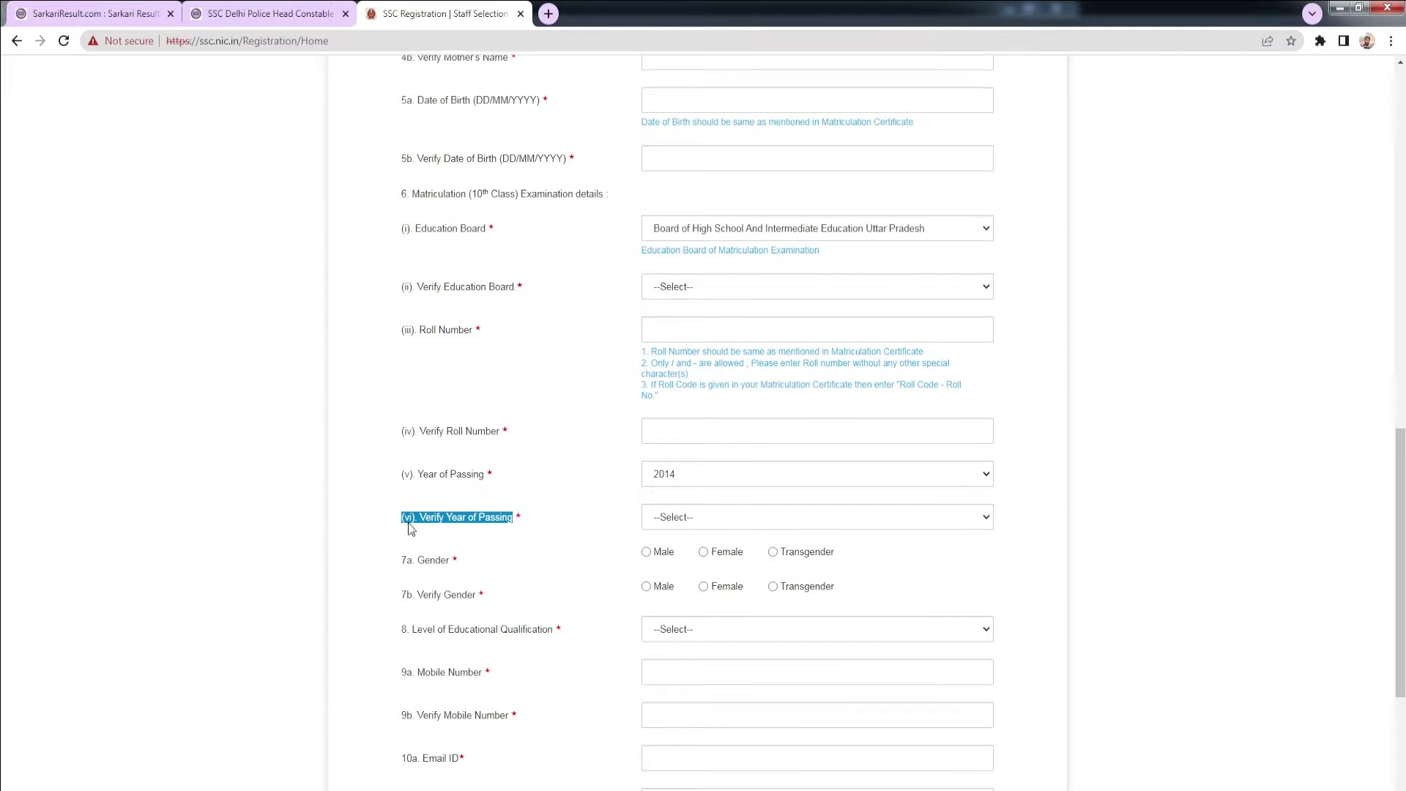
{"action": "scroll", "coordinate": [410, 524], "scroll_direction": "down", "scroll_amount": 3}
Step: Review the Gender, Verify Gender and Level of Educational Qualification fields
{"action": "left_click_drag", "start_coordinate": [402, 416], "coordinate": [461, 408]}
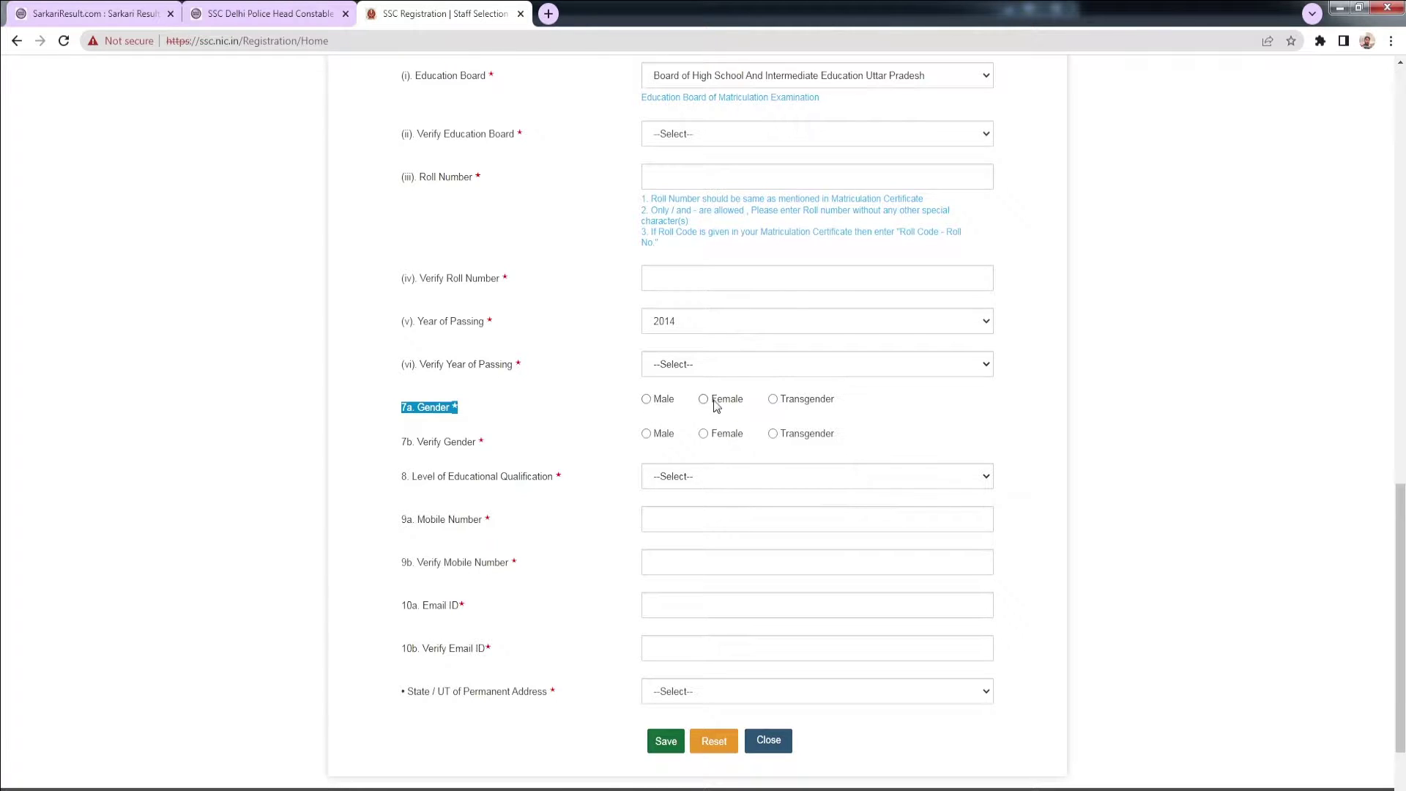
{"action": "left_click_drag", "start_coordinate": [402, 444], "coordinate": [476, 447]}
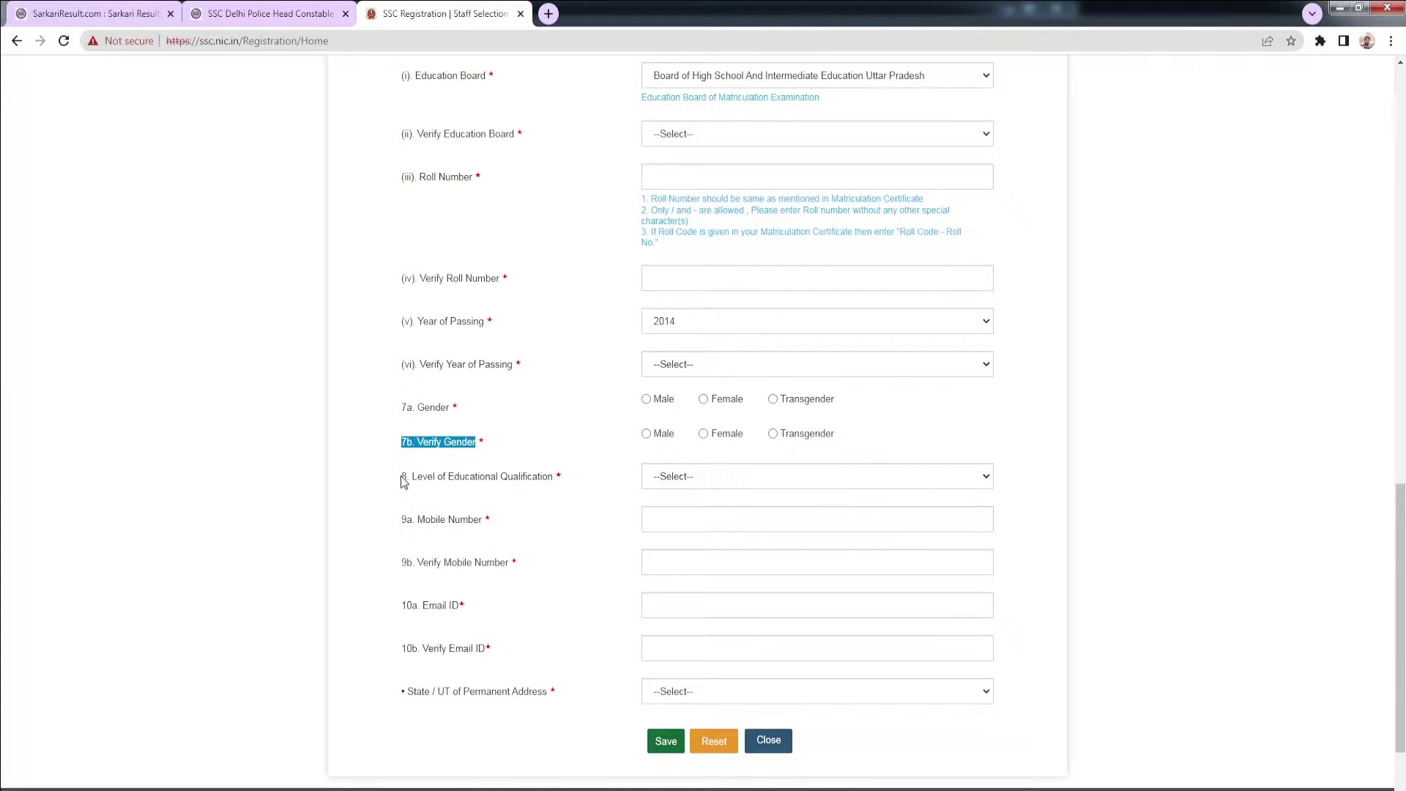
{"action": "left_click_drag", "start_coordinate": [403, 481], "coordinate": [553, 481]}
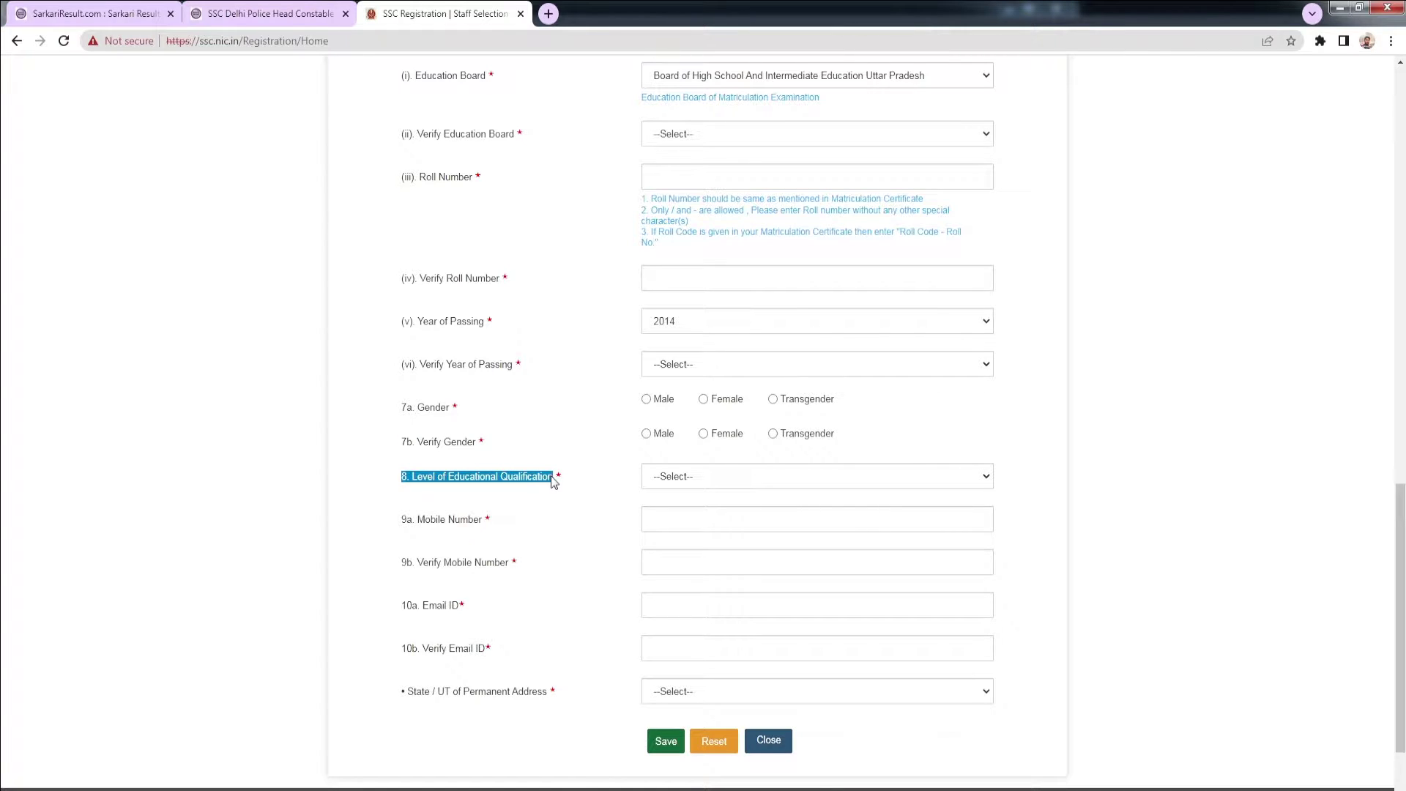
{"action": "left_click", "coordinate": [691, 483]}
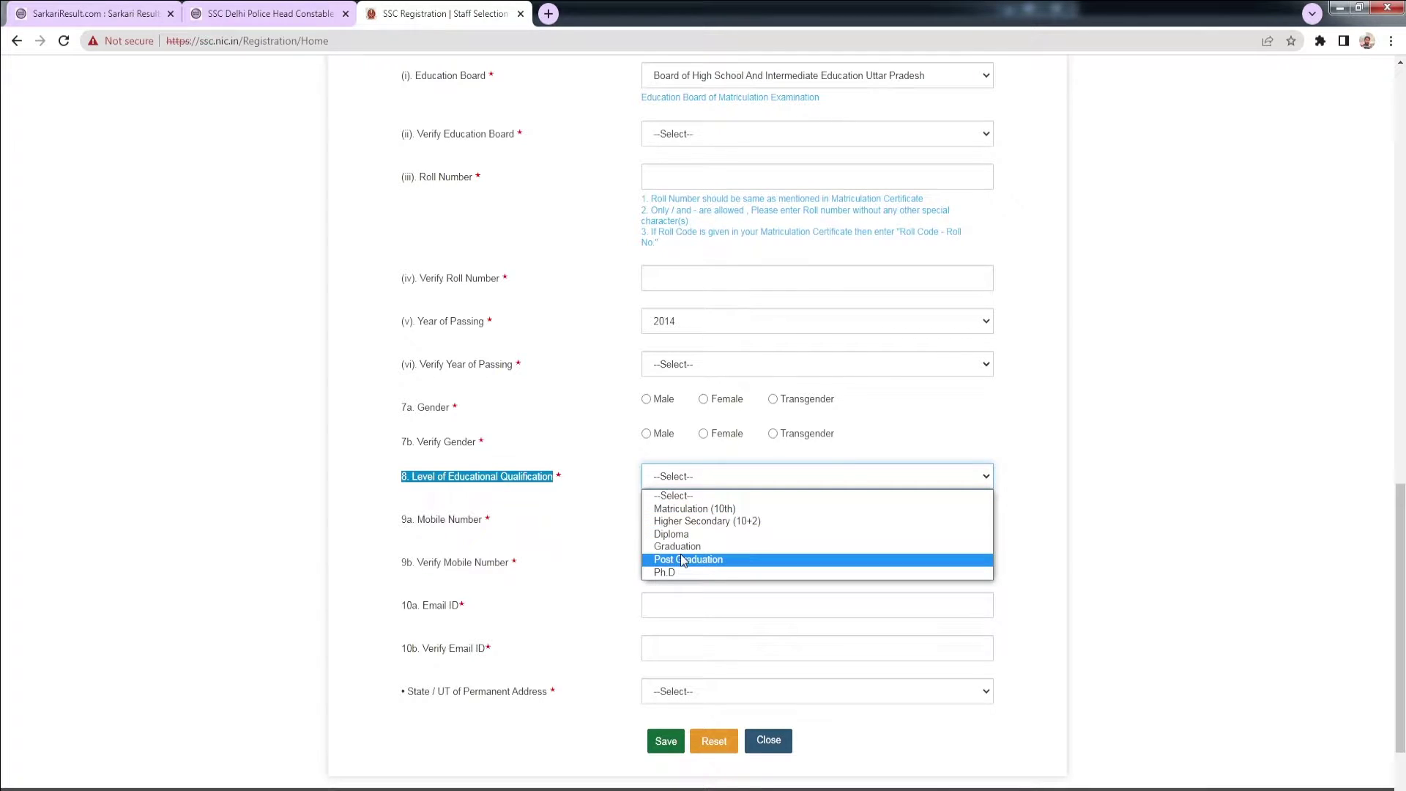
{"action": "left_click", "coordinate": [595, 518]}
Step: Review the Mobile Number, Verify Mobile Number and Email ID fields
{"action": "left_click_drag", "start_coordinate": [399, 535], "coordinate": [487, 522]}
{"action": "left_click", "coordinate": [432, 530]}
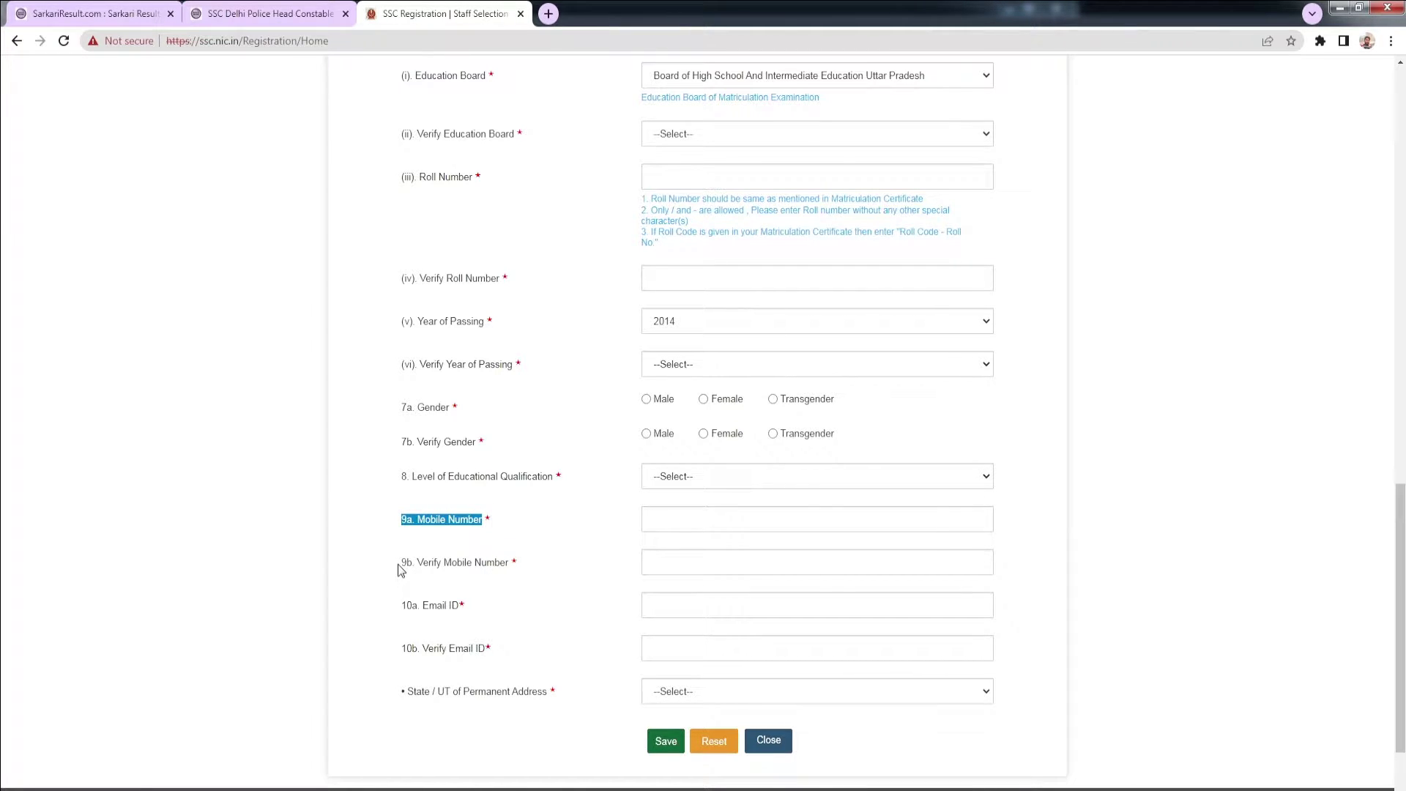
{"action": "left_click_drag", "start_coordinate": [401, 571], "coordinate": [493, 571]}
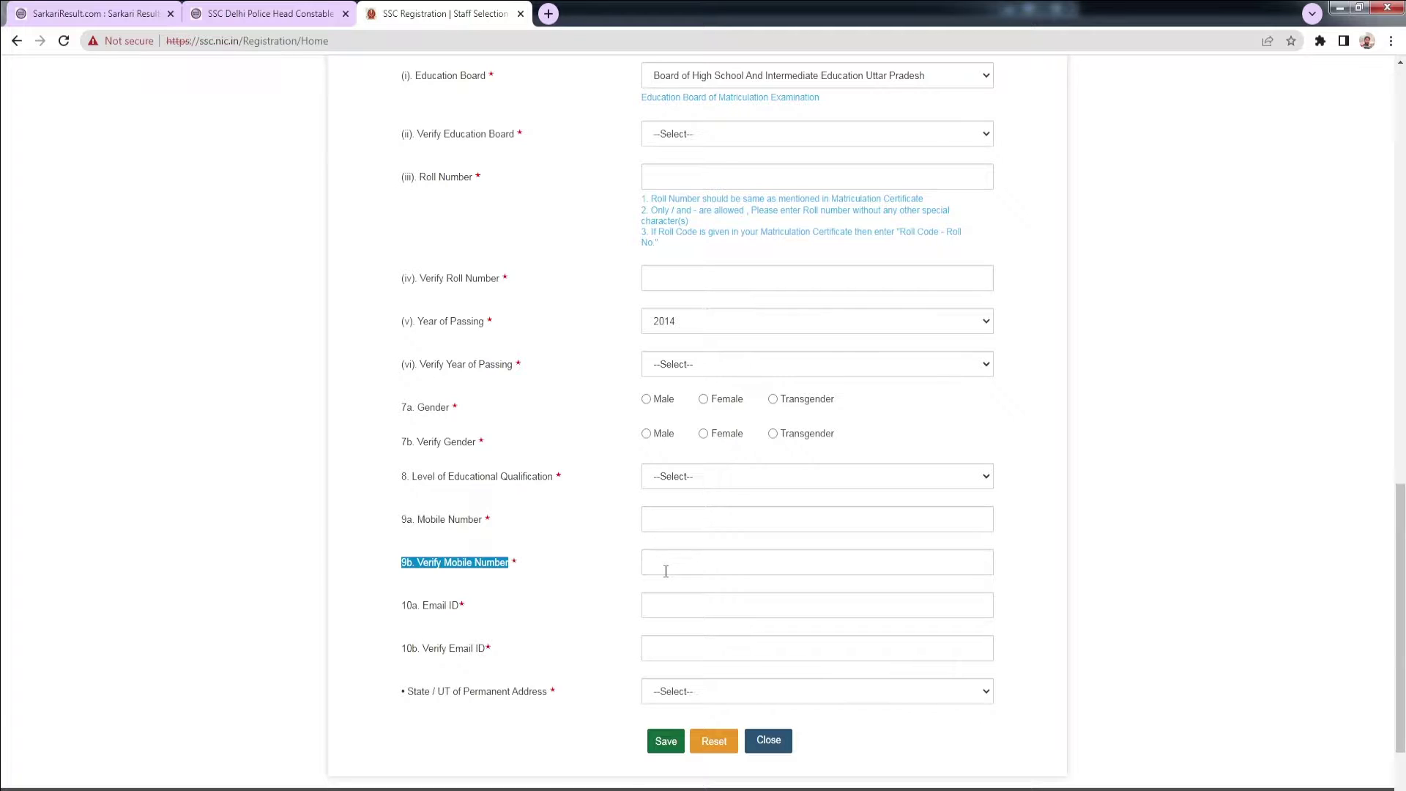
{"action": "left_click", "coordinate": [399, 609]}
{"action": "left_click_drag", "start_coordinate": [398, 609], "coordinate": [458, 609]}
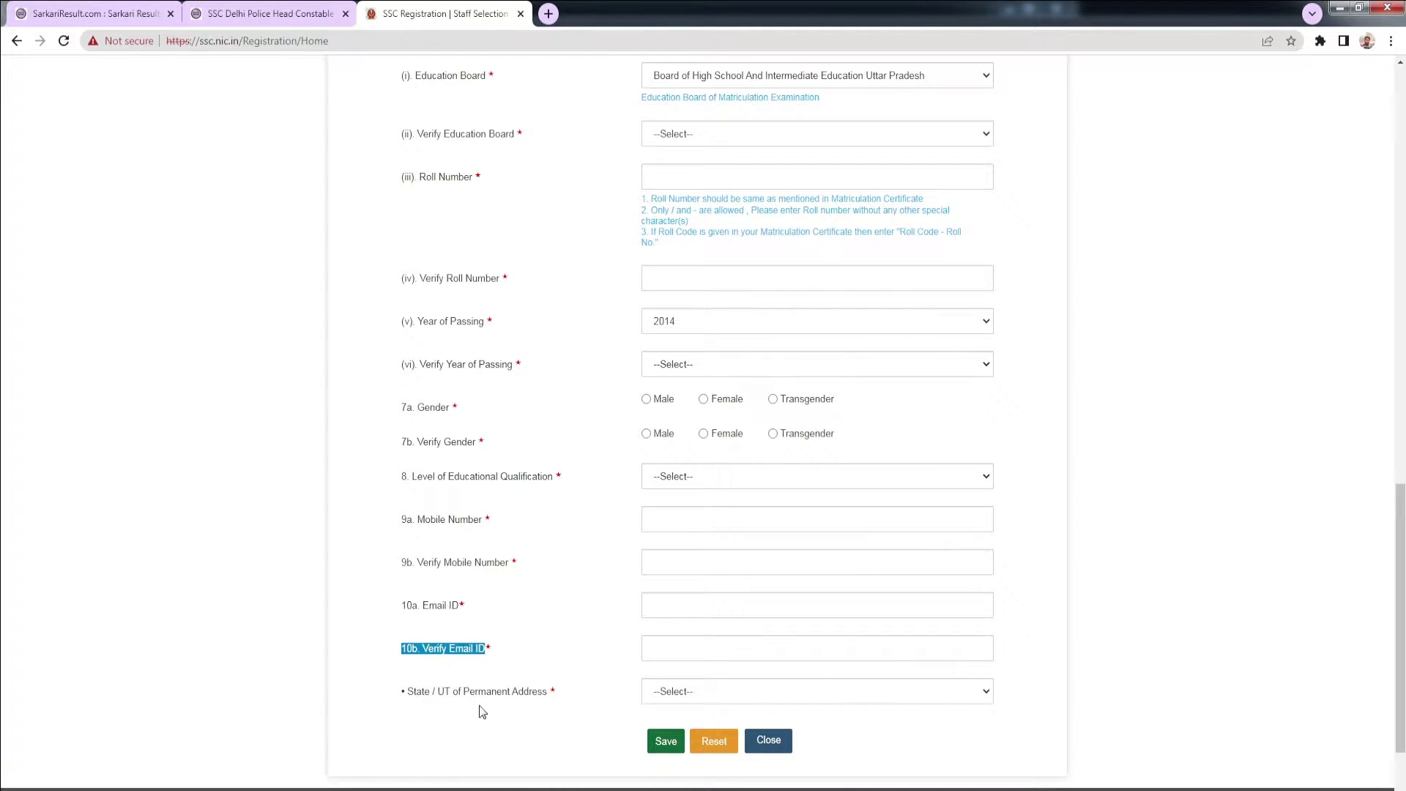
Step: Check the list of states and union territories for the permanent address
{"action": "left_click_drag", "start_coordinate": [399, 693], "coordinate": [530, 694]}
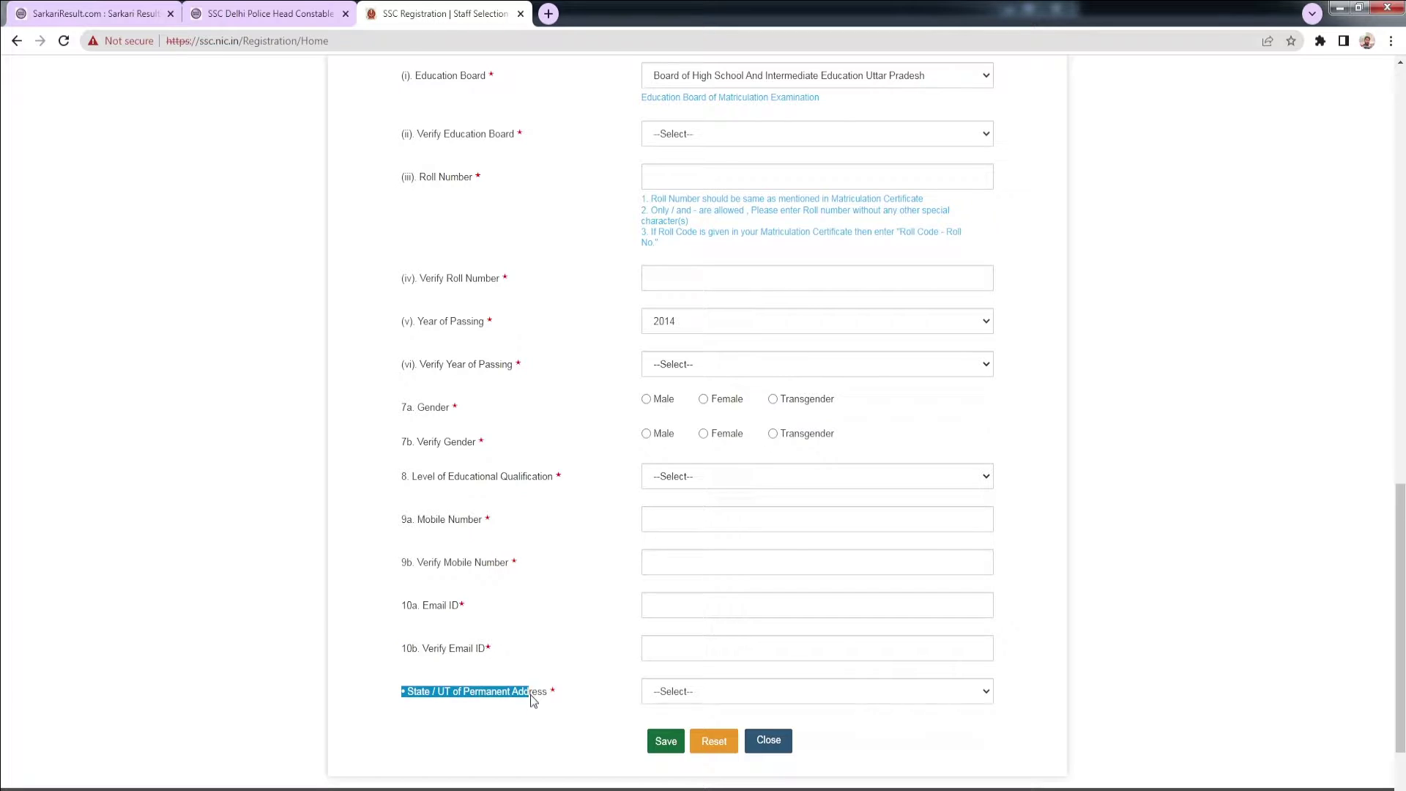
{"action": "left_click", "coordinate": [683, 693]}
{"action": "scroll", "coordinate": [749, 568], "scroll_direction": "down", "scroll_amount": 3}
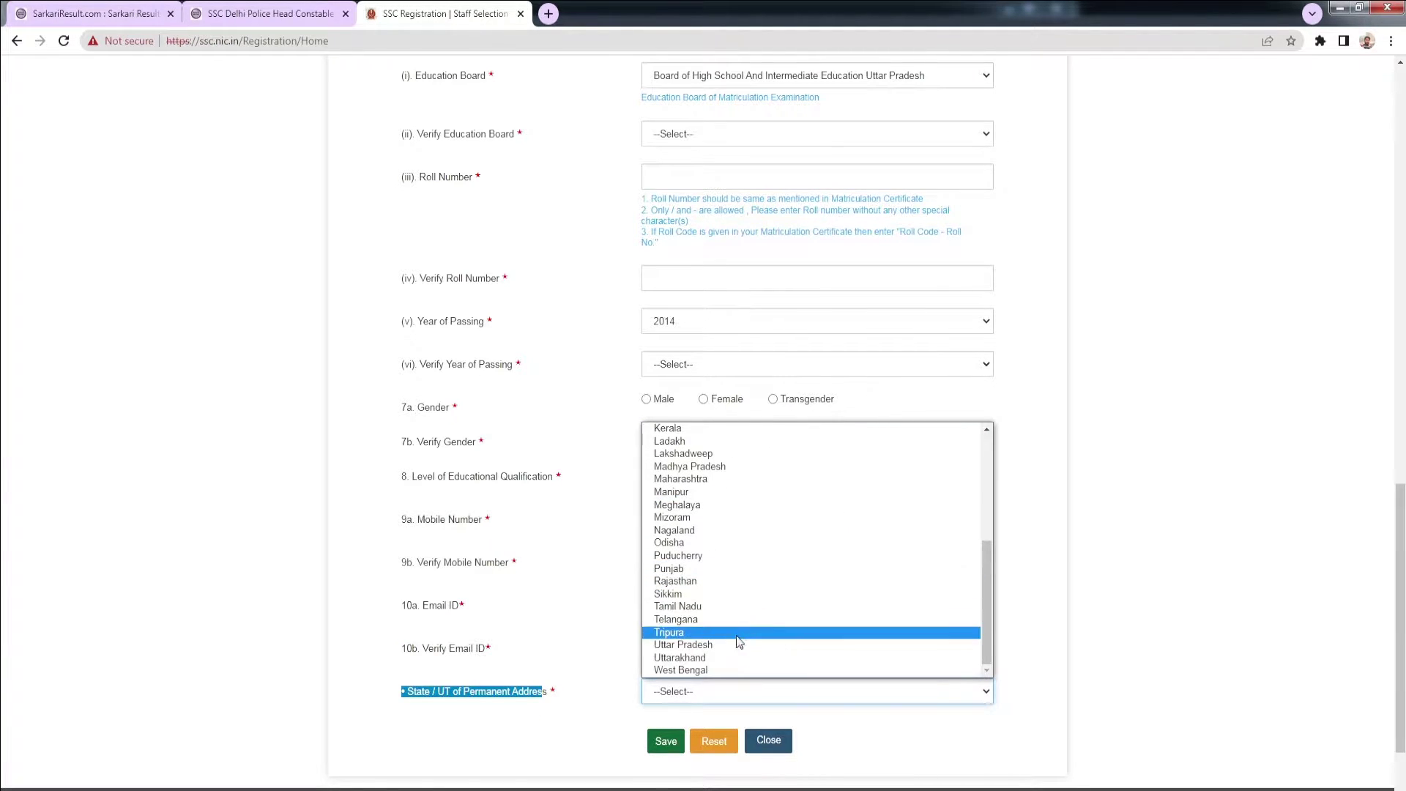
{"action": "scroll", "coordinate": [736, 641], "scroll_direction": "up", "scroll_amount": 5}
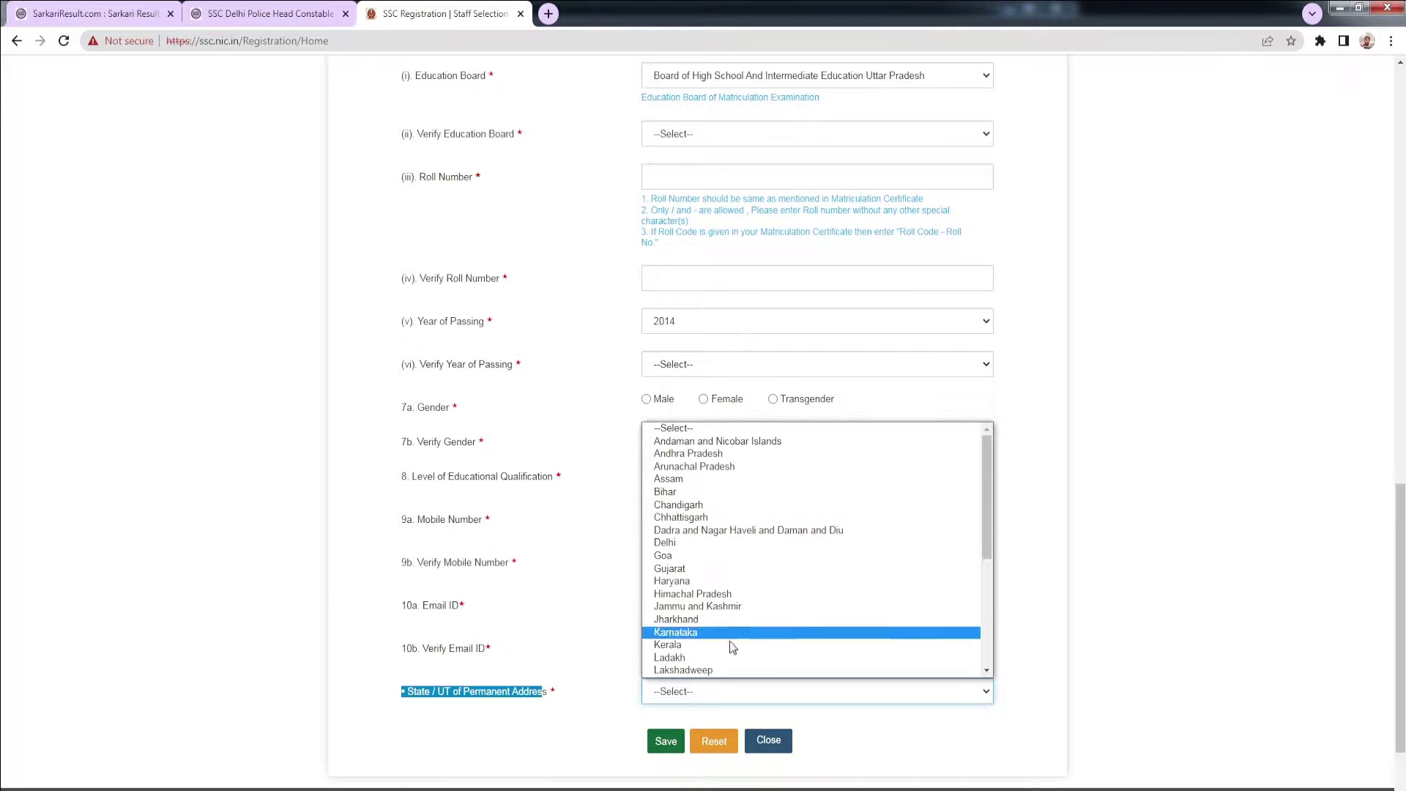
{"action": "left_click", "coordinate": [575, 644]}
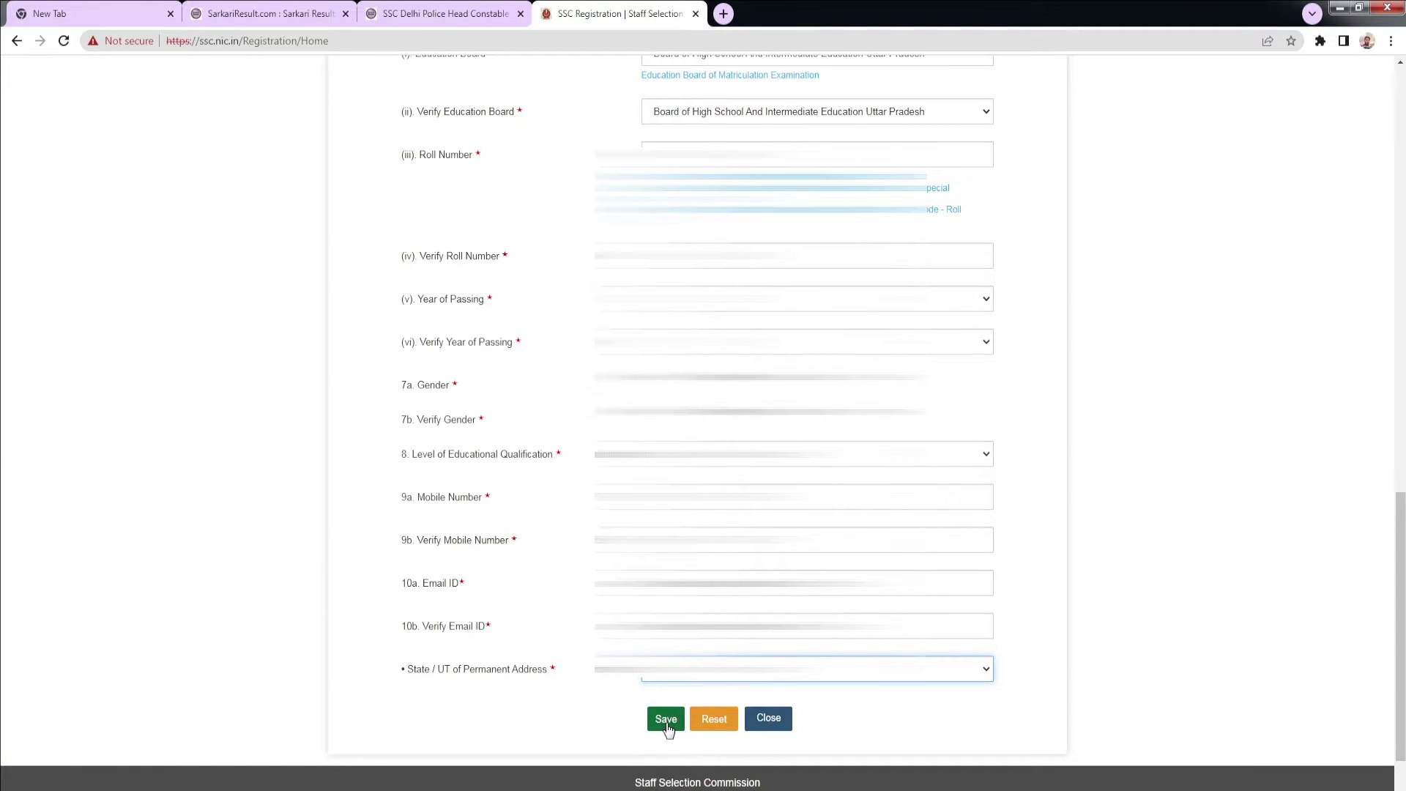
Step: Save the registration details and note the newly issued registration number
{"action": "left_click", "coordinate": [663, 725]}
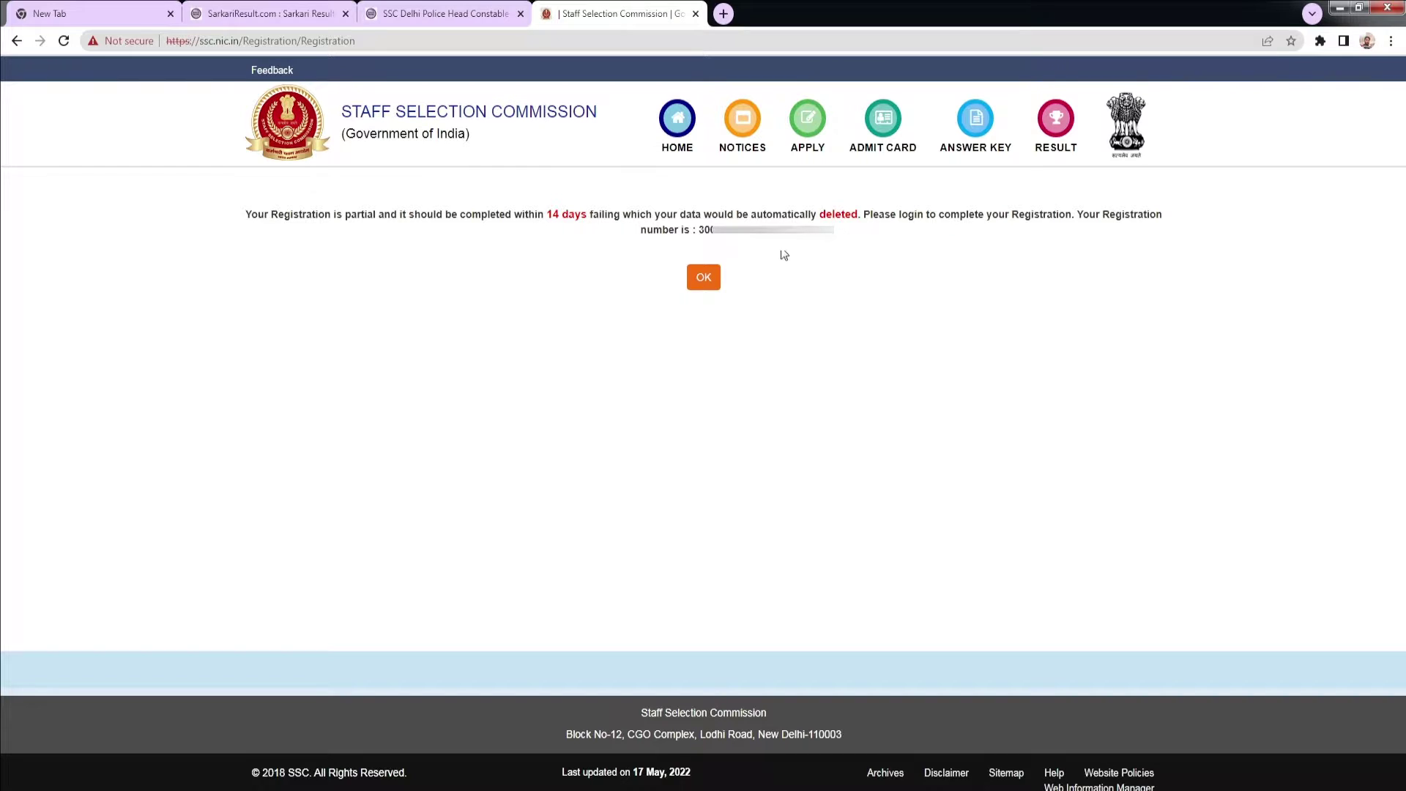
{"action": "left_click_drag", "start_coordinate": [701, 231], "coordinate": [828, 233]}
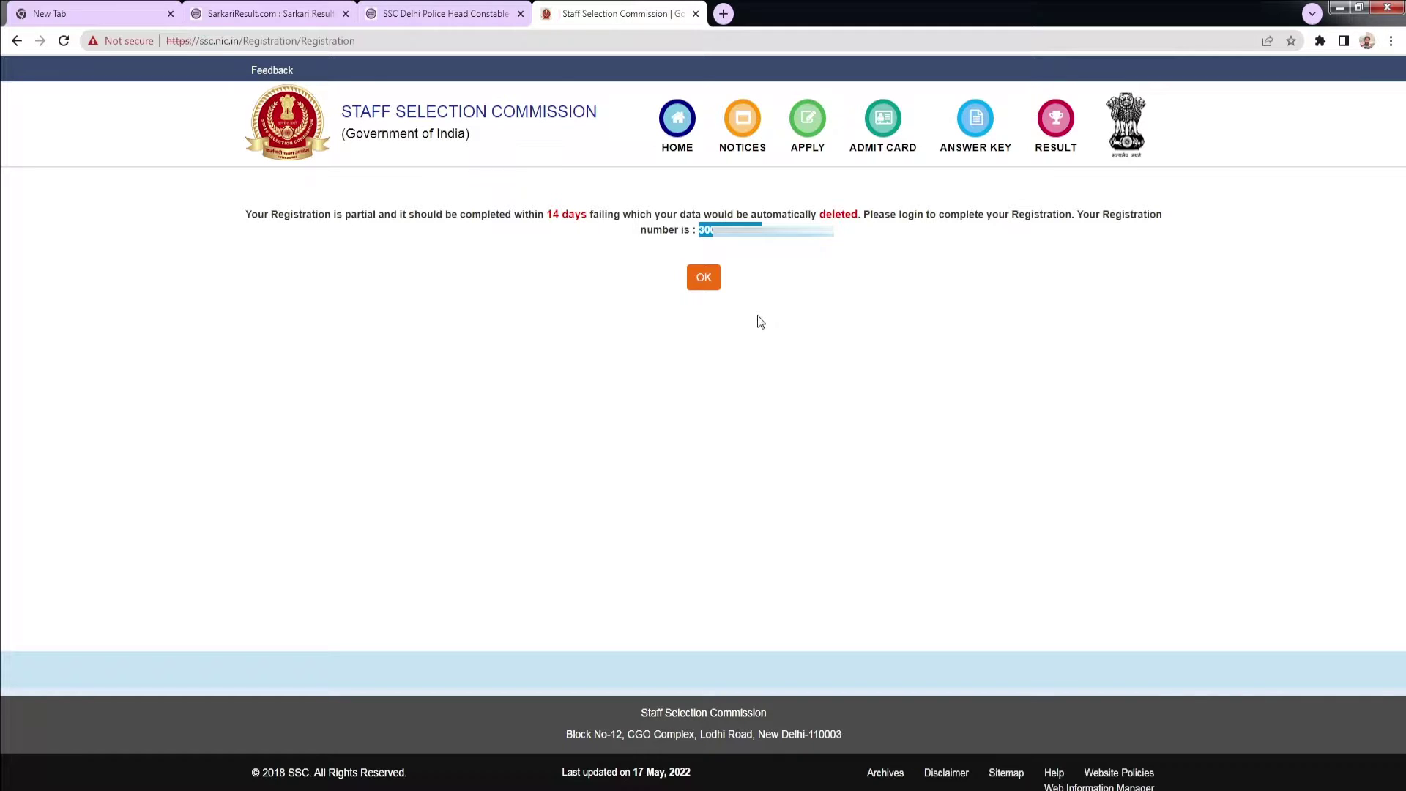
Step: Log in using the pasted registration number, the password and the captcha
{"action": "left_click", "coordinate": [712, 282]}
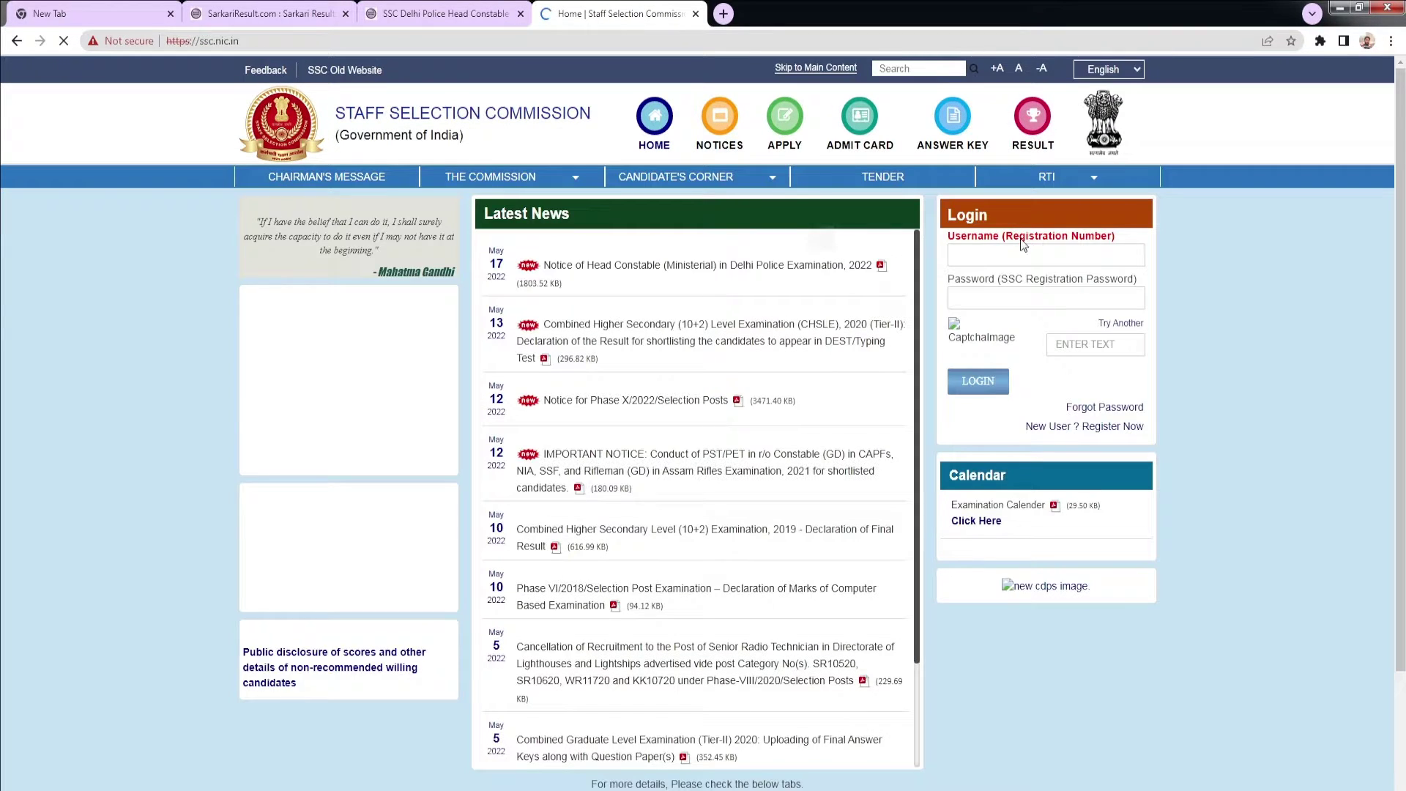
{"action": "left_click", "coordinate": [1010, 254]}
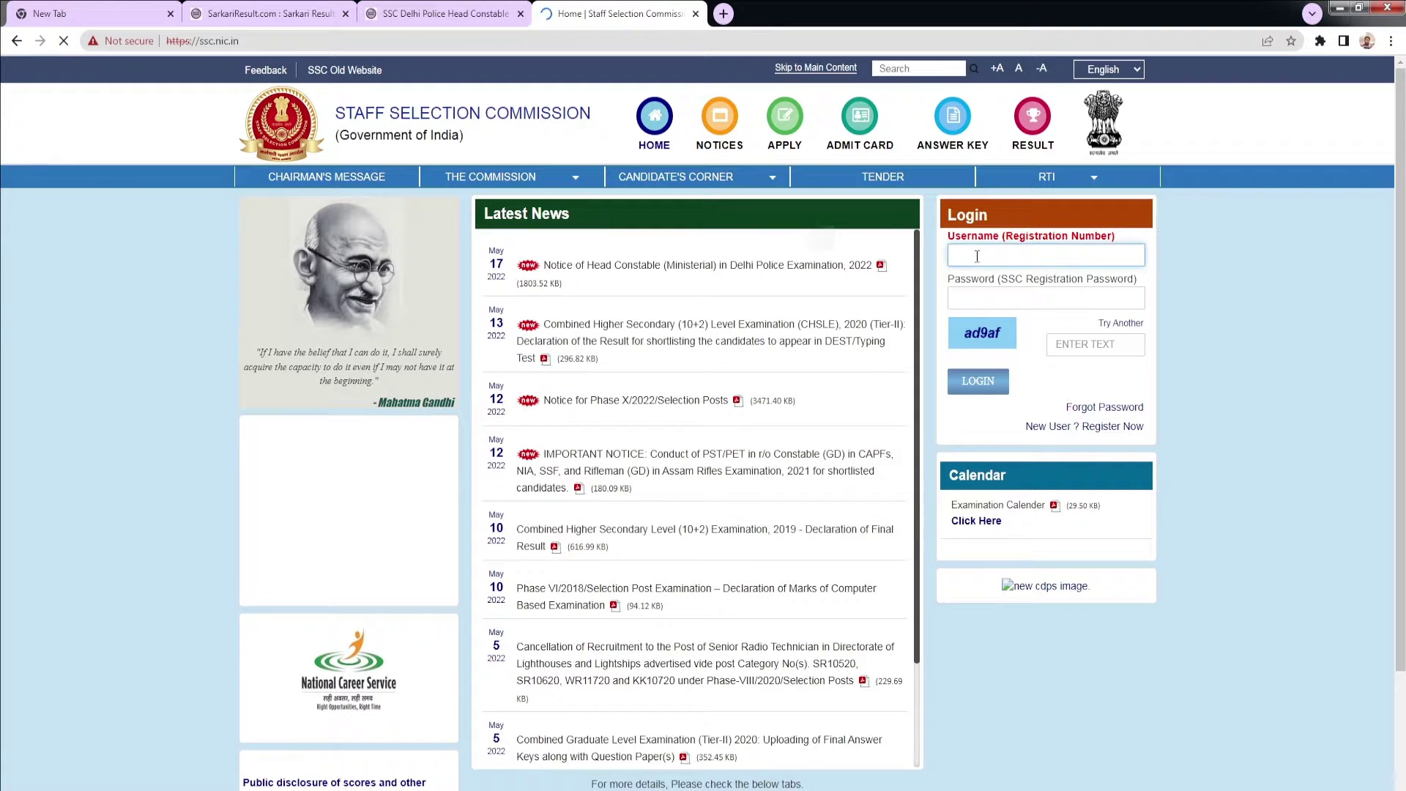
{"action": "key", "text": "ctrl+v"}
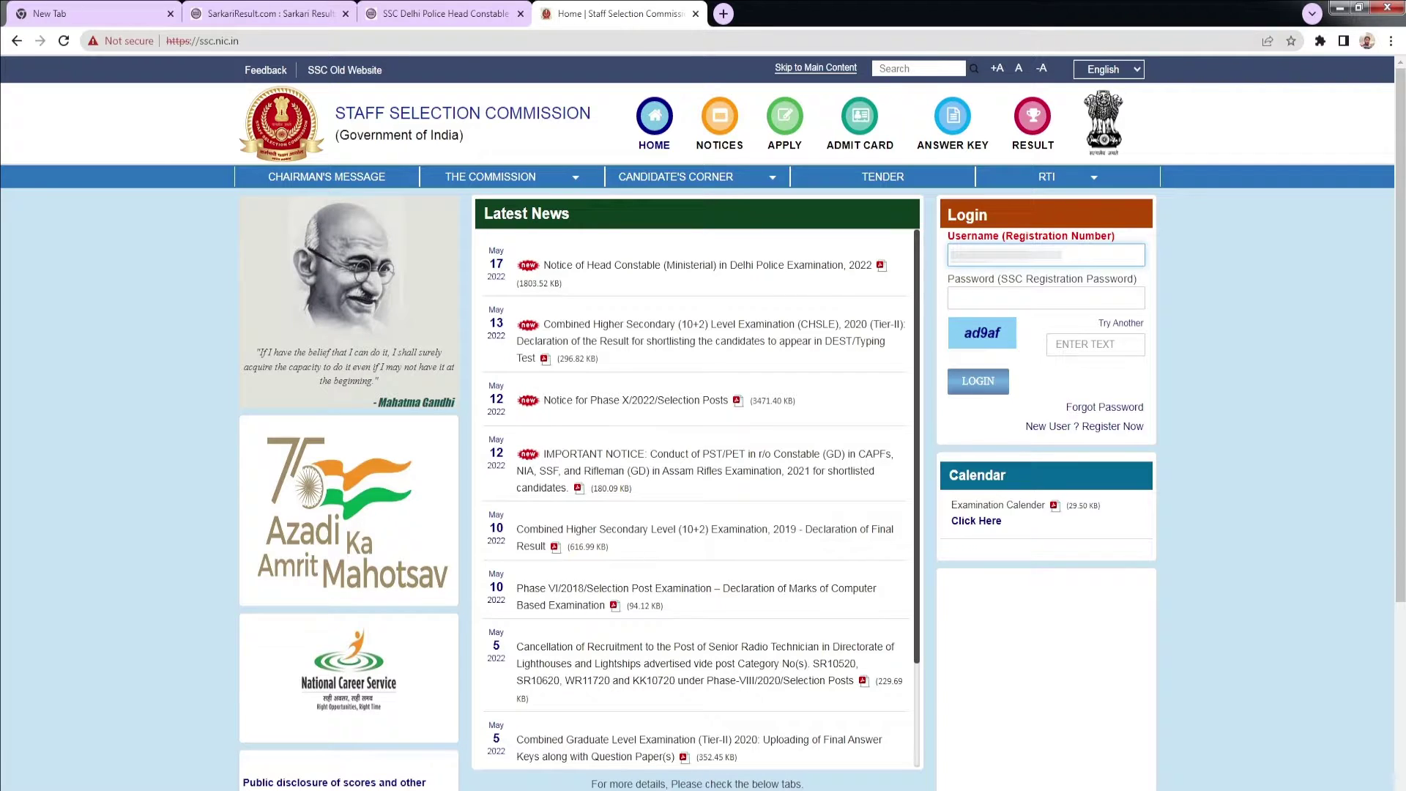
{"action": "left_click", "coordinate": [979, 291]}
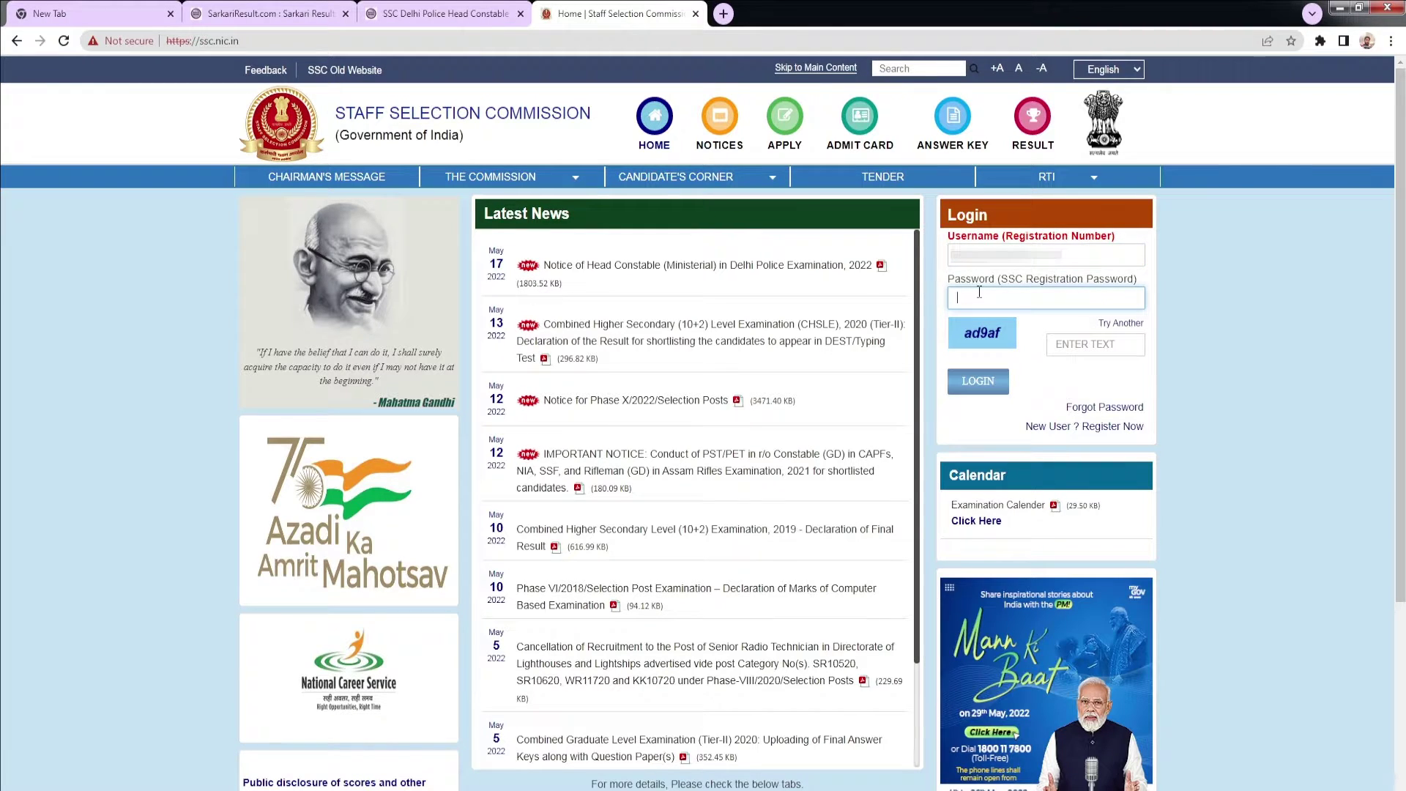
{"action": "type", "text": "••••"}
{"action": "left_click", "coordinate": [1057, 344]}
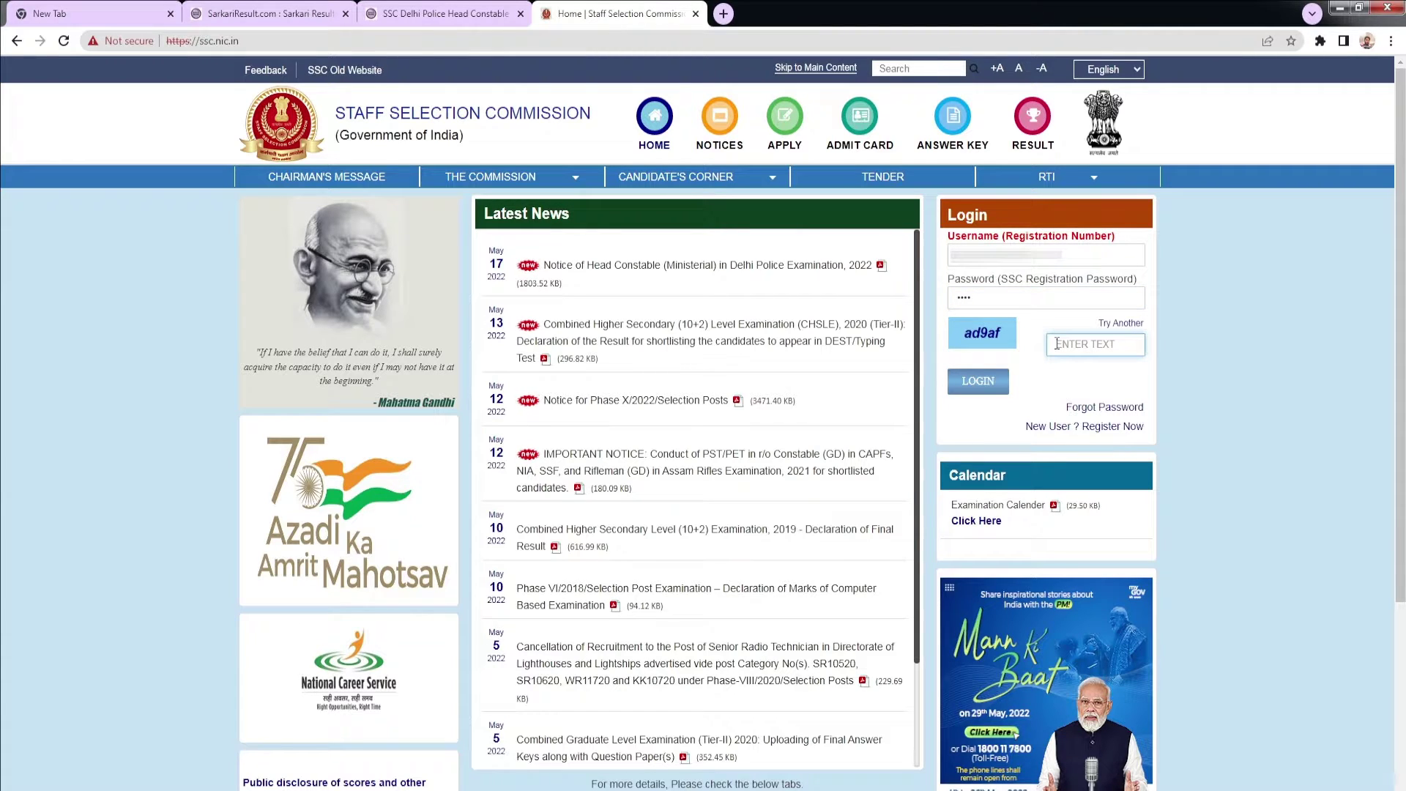
{"action": "type", "text": "ad9af"}
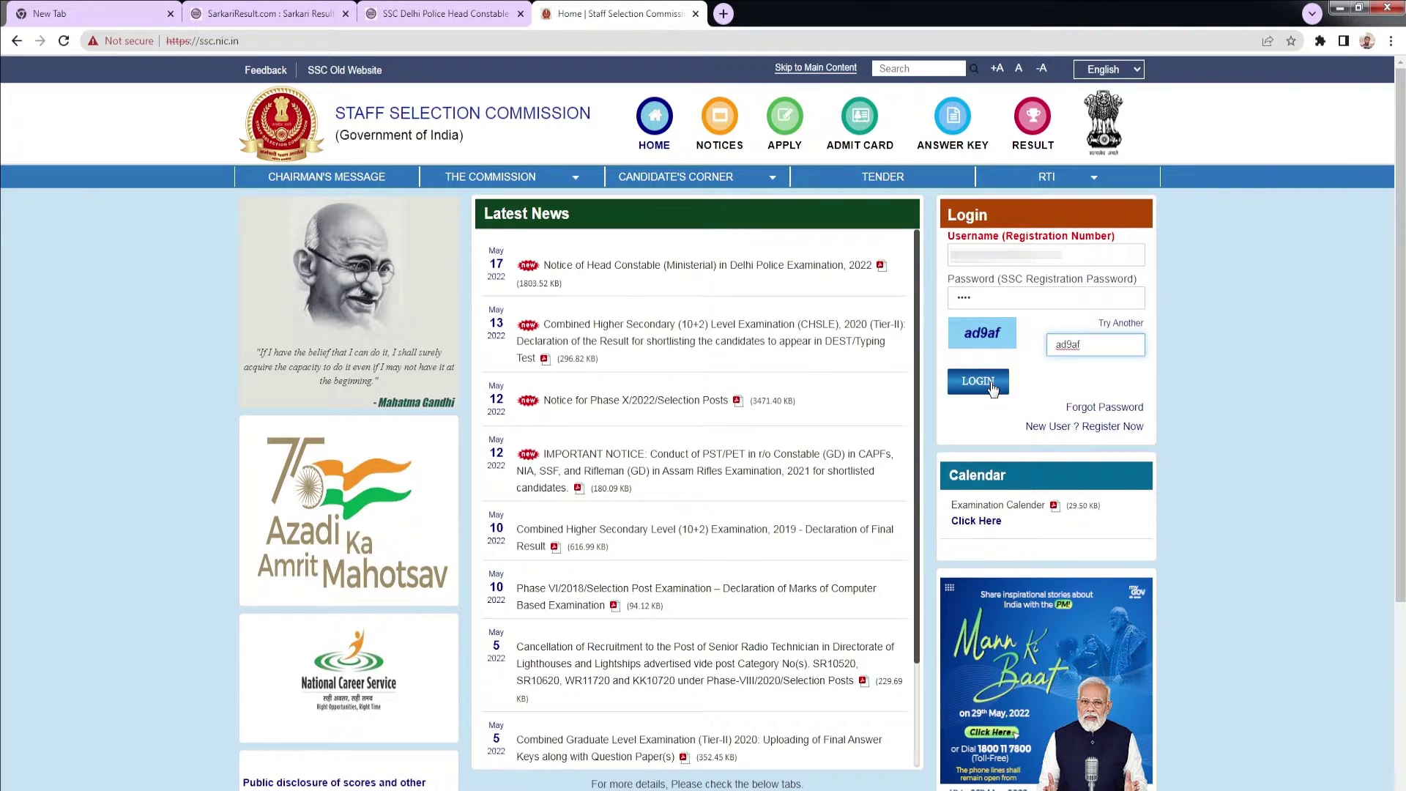
{"action": "left_click", "coordinate": [979, 382]}
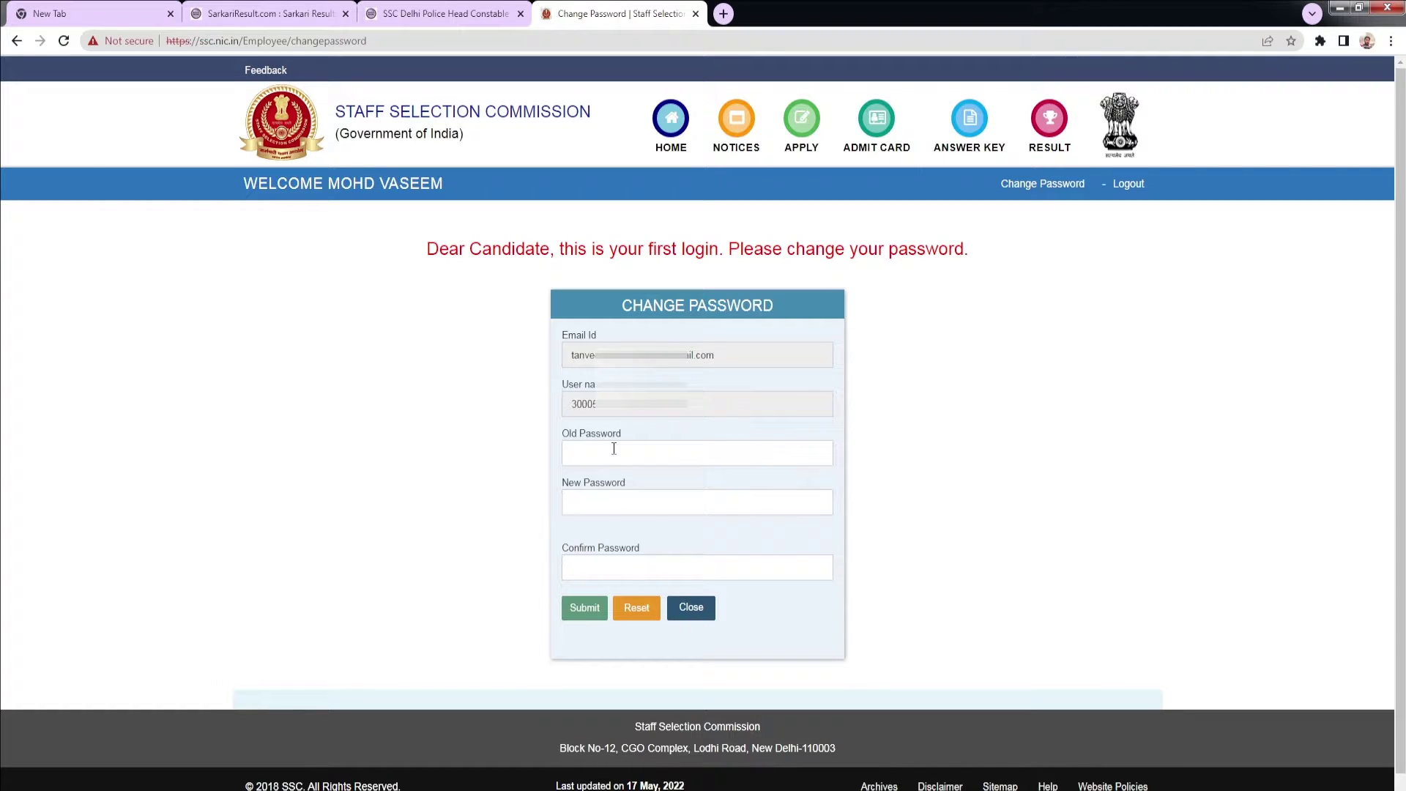
Step: Enter the old password, a new password and its confirmation, then submit
{"action": "left_click", "coordinate": [613, 449]}
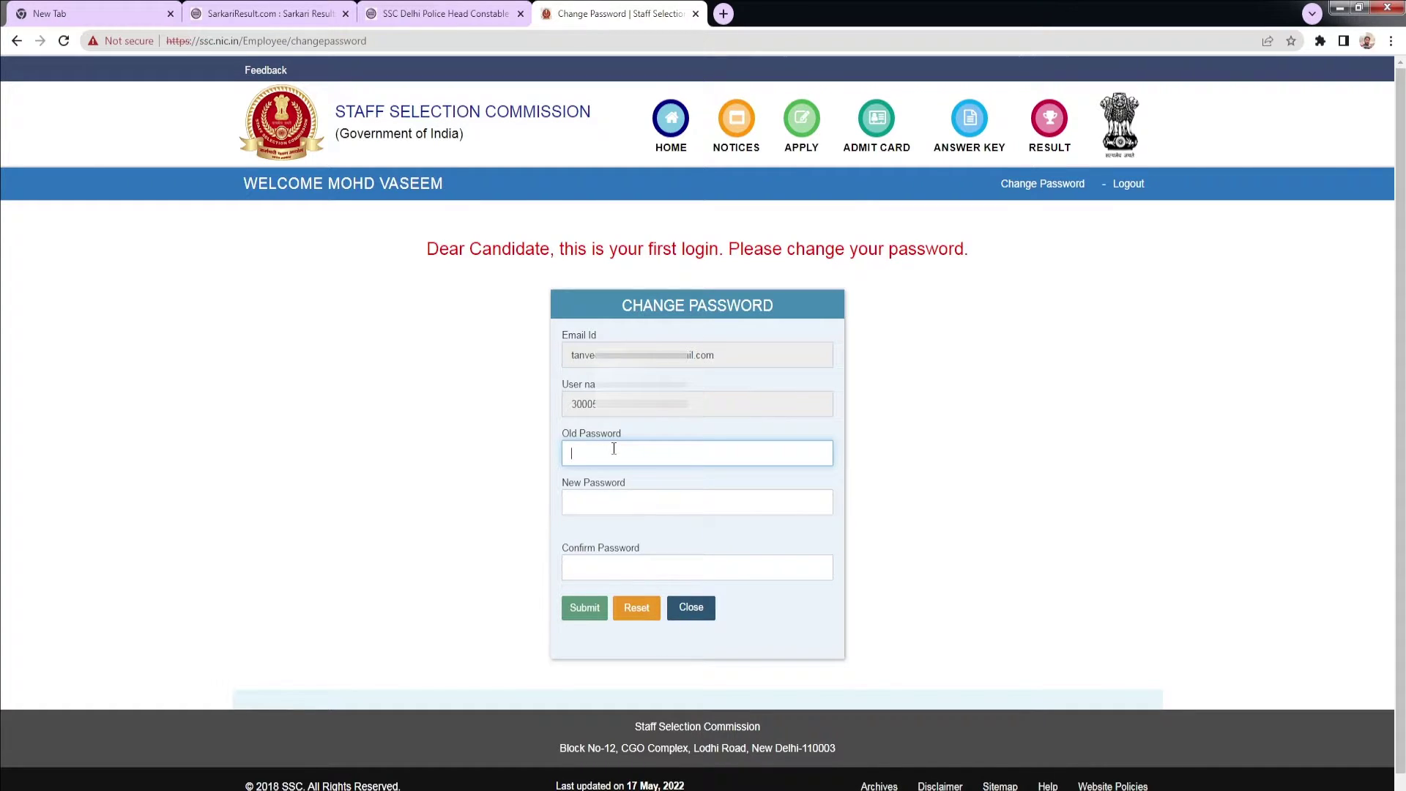
{"action": "type", "text": "••••"}
{"action": "left_click", "coordinate": [628, 504]}
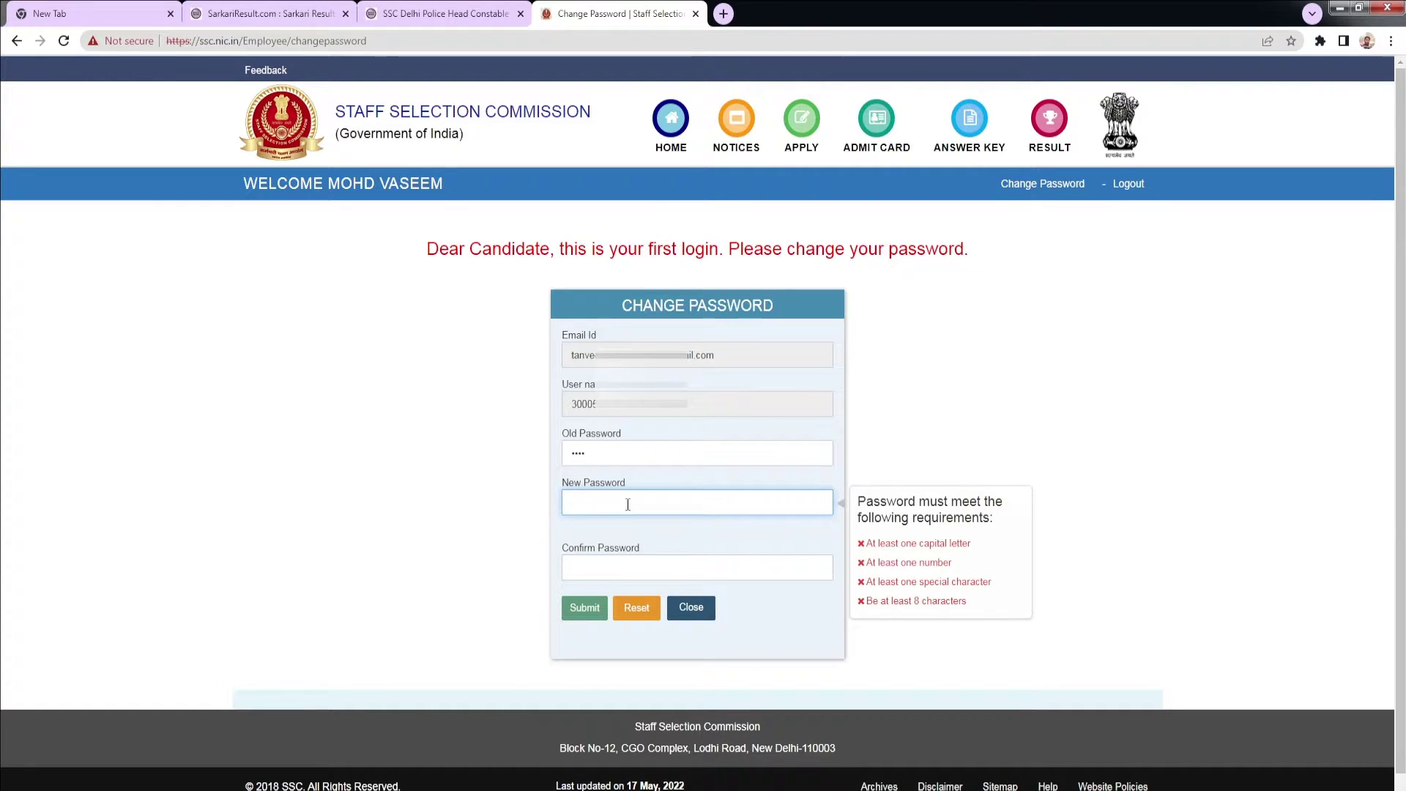
{"action": "type", "text": "•••••••"}
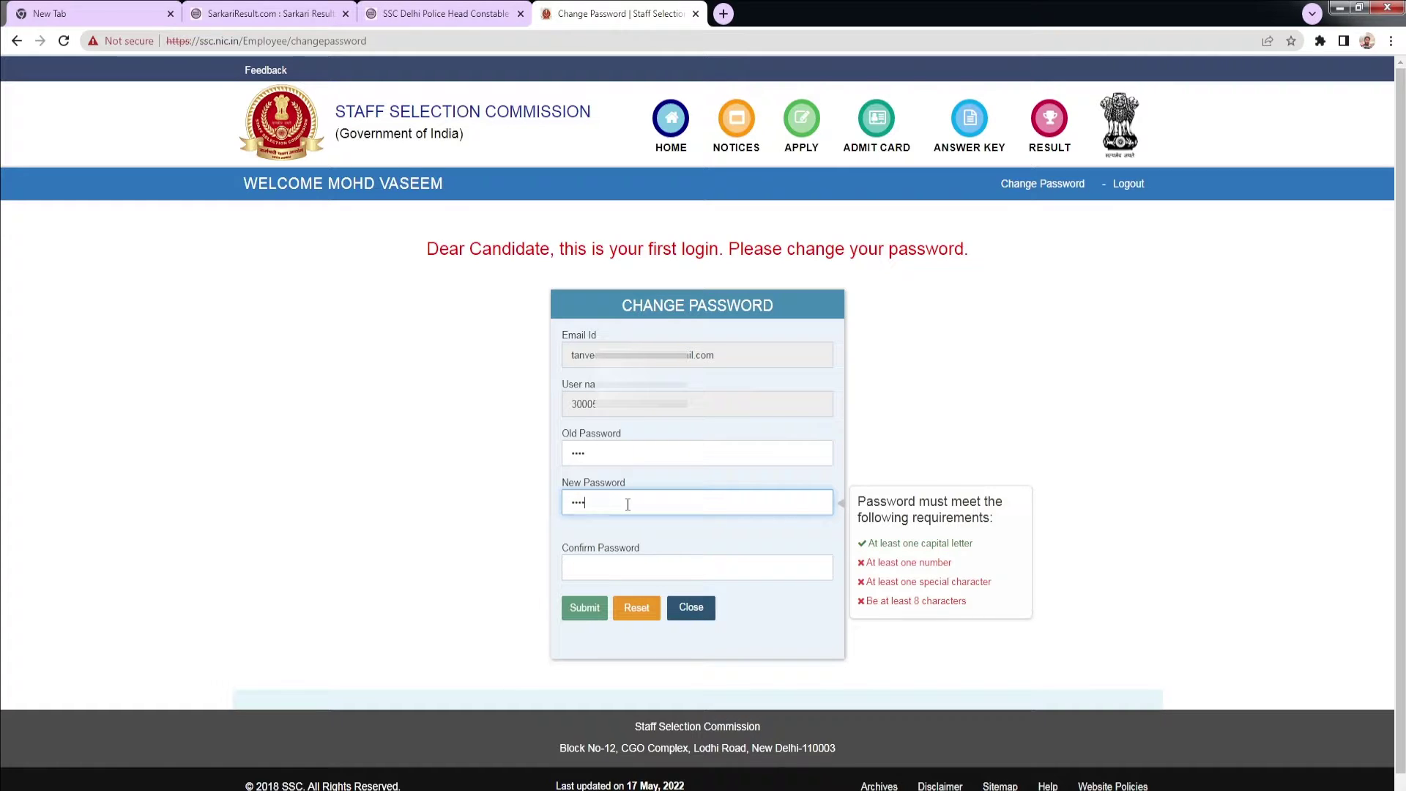
{"action": "key", "text": "BackSpace"}
{"action": "key", "text": "BackSpace"}
{"action": "key", "text": "BackSpace"}
{"action": "key", "text": "BackSpace"}
{"action": "key", "text": "BackSpace"}
{"action": "key", "text": "BackSpace"}
{"action": "type", "text": "•••••••••"}
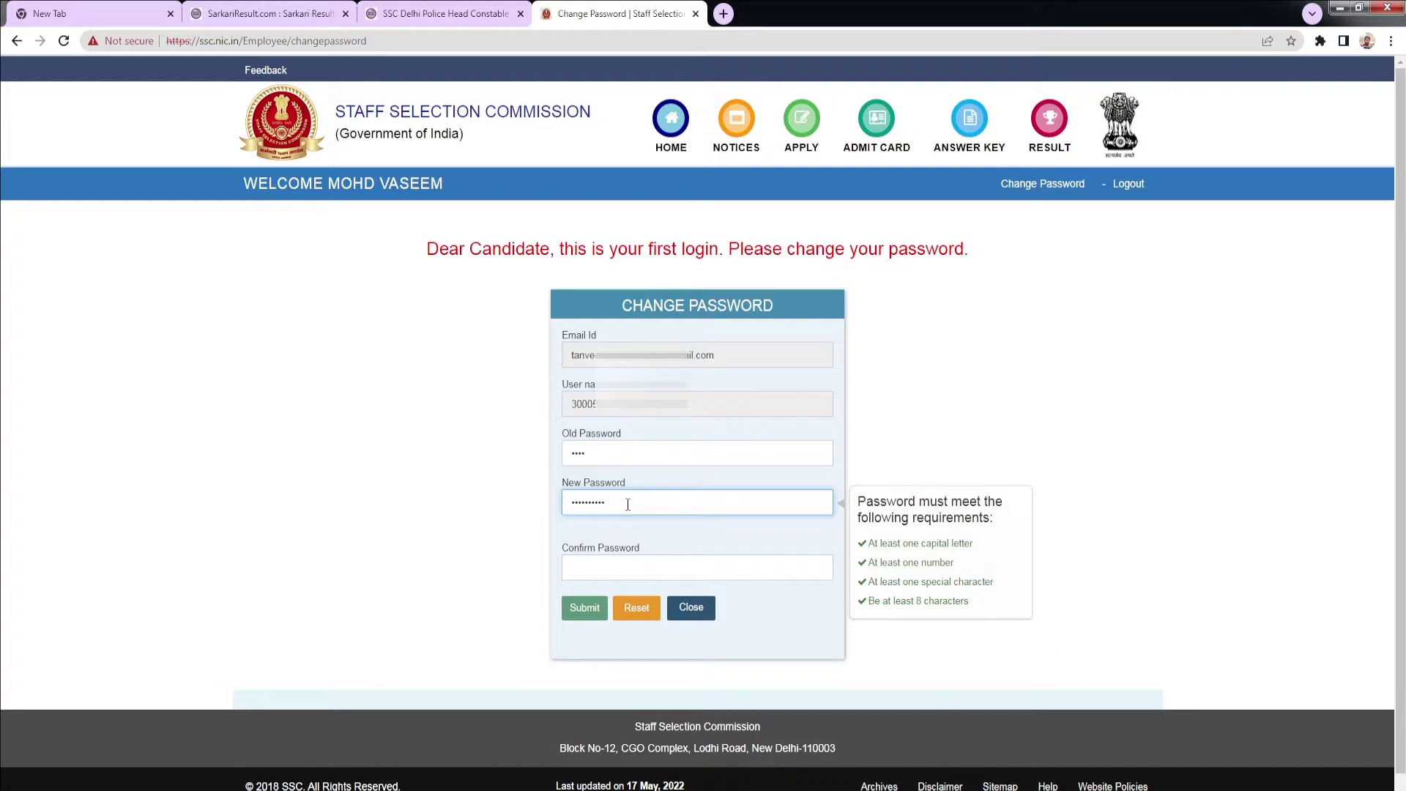
{"action": "left_click", "coordinate": [605, 577]}
{"action": "type", "text": "••"}
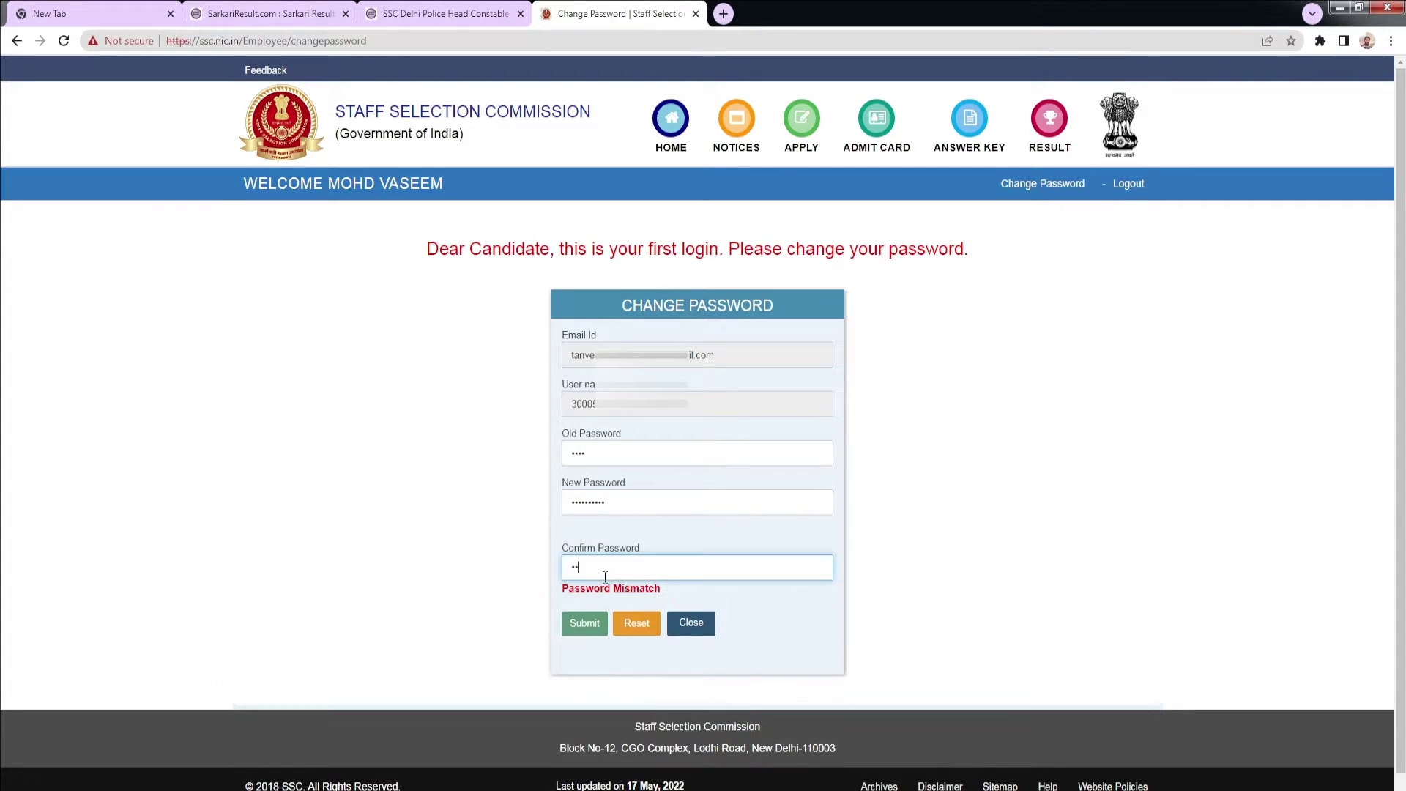
{"action": "type", "text": "••••••••"}
{"action": "left_click", "coordinate": [588, 612]}
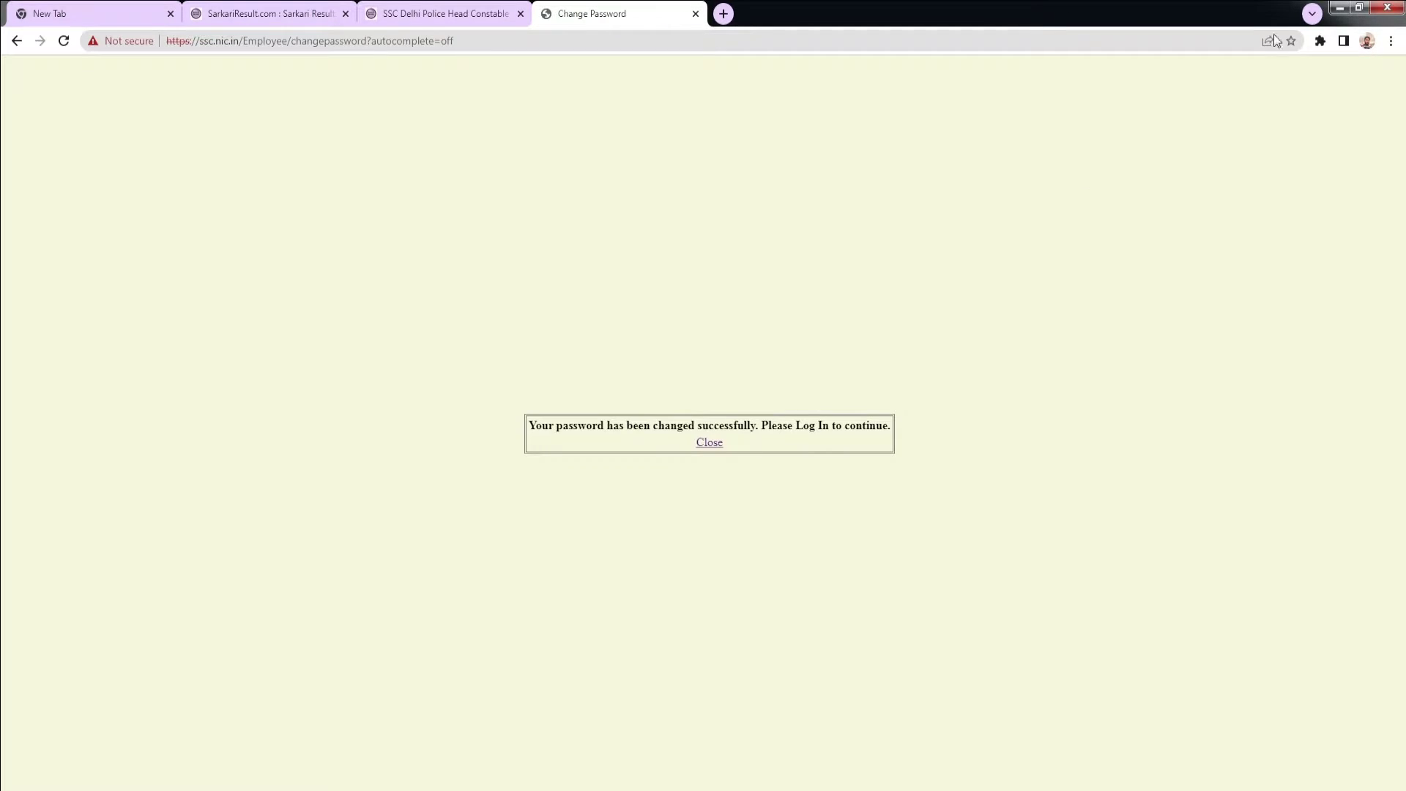
Step: Dismiss the success message and log back in with the new password and captcha
{"action": "left_click", "coordinate": [718, 444]}
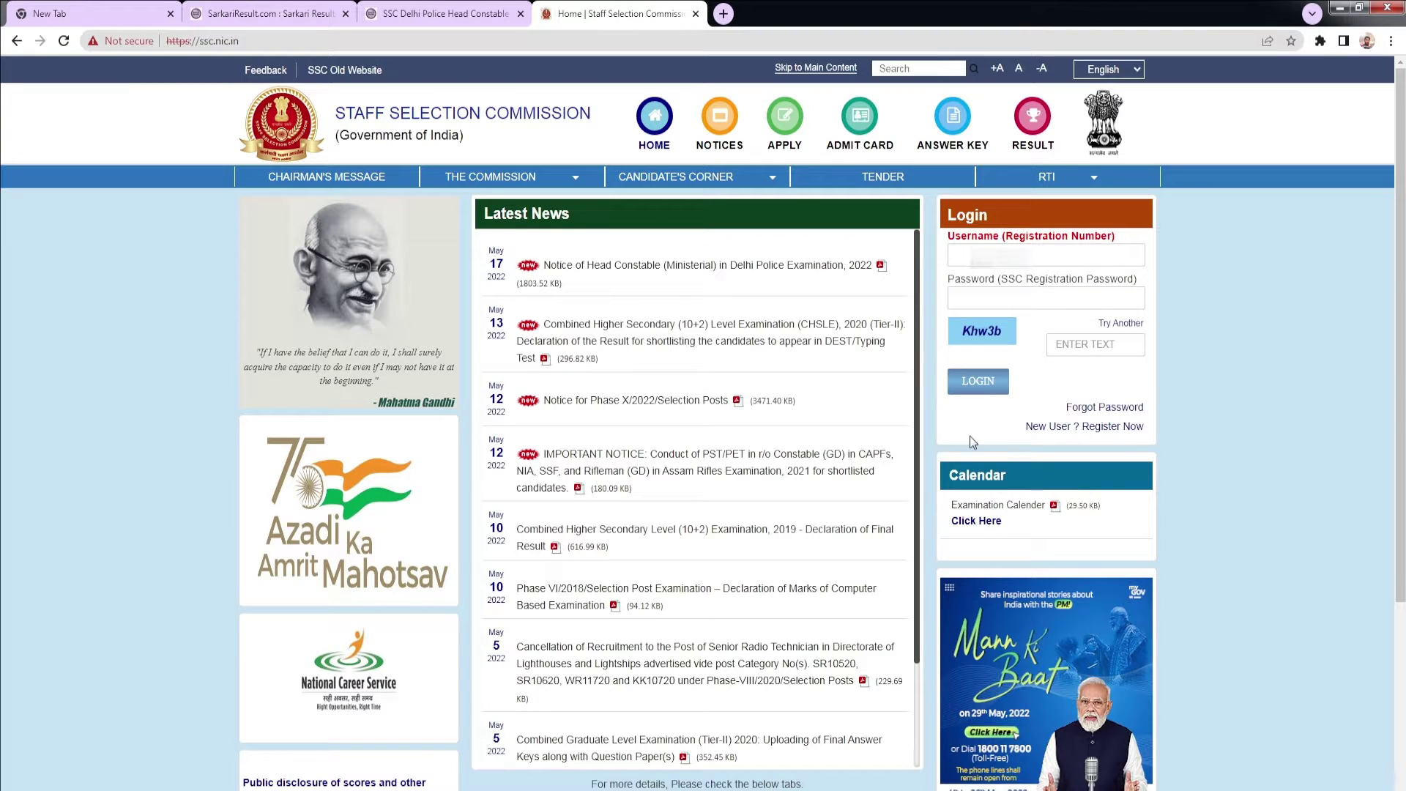
{"action": "left_click", "coordinate": [984, 291]}
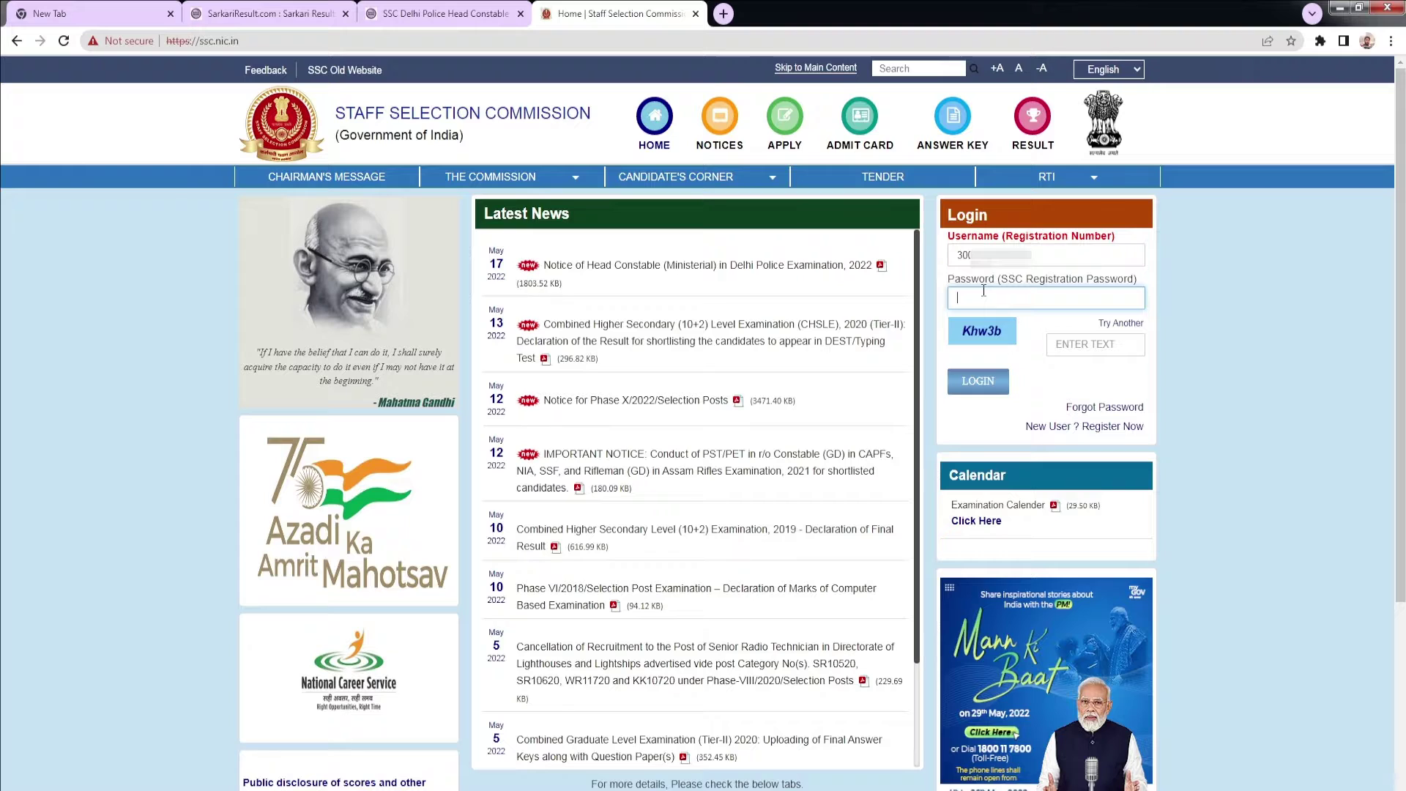
{"action": "type", "text": "••••••••••"}
{"action": "left_click", "coordinate": [1074, 348]}
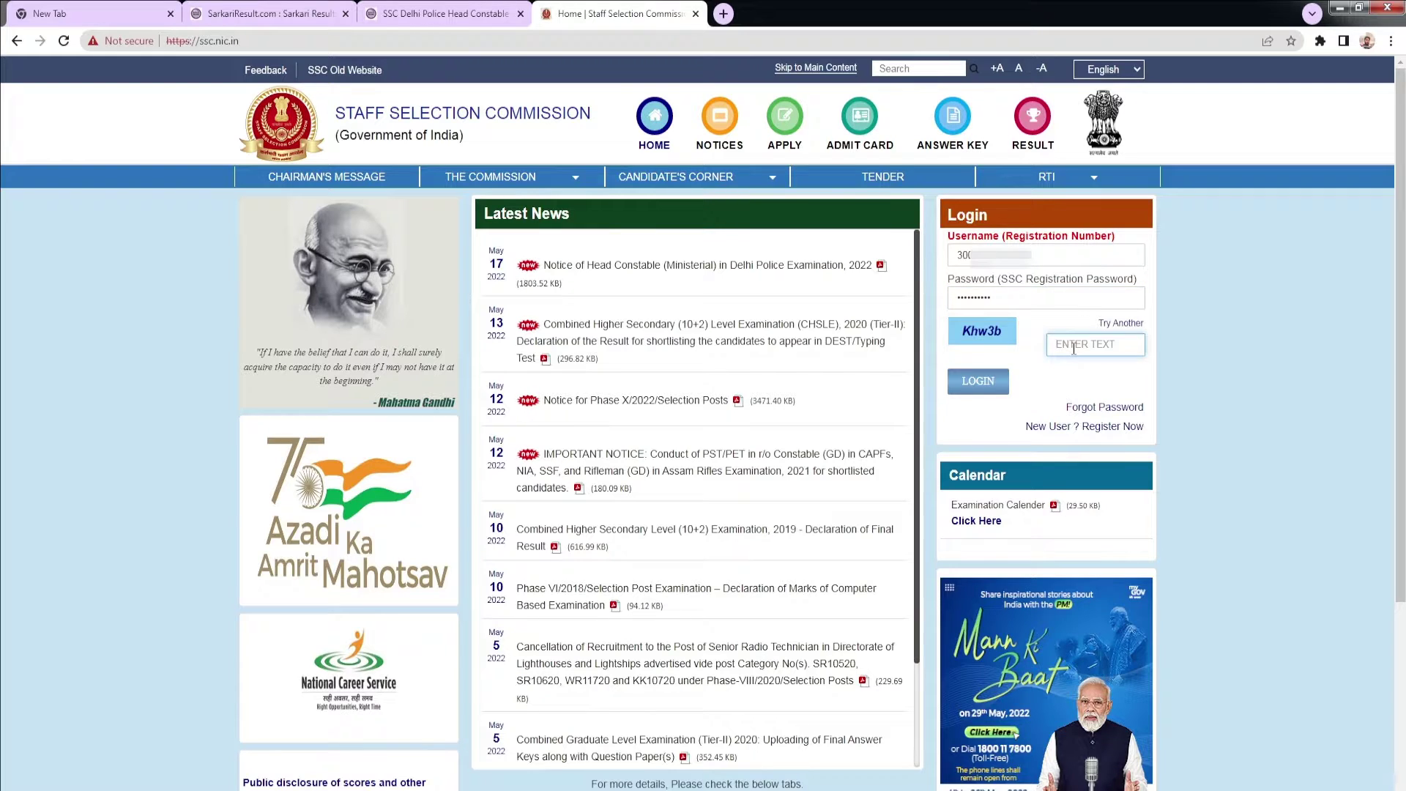
{"action": "type", "text": "Khw3b"}
{"action": "left_click", "coordinate": [980, 382]}
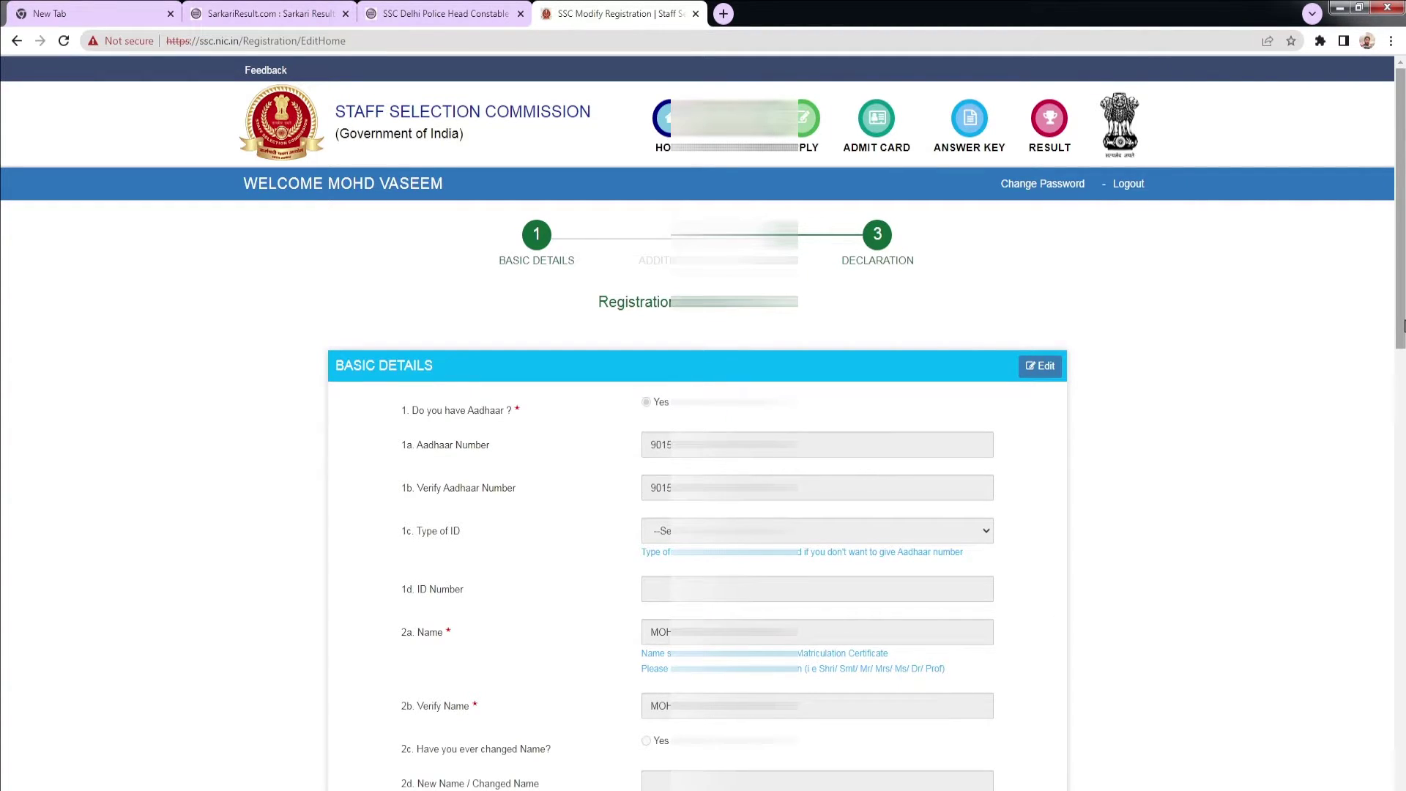
Step: Scroll through the saved Basic Details form toward the Next button
{"action": "scroll", "coordinate": [1403, 325], "scroll_direction": "down", "scroll_amount": 13}
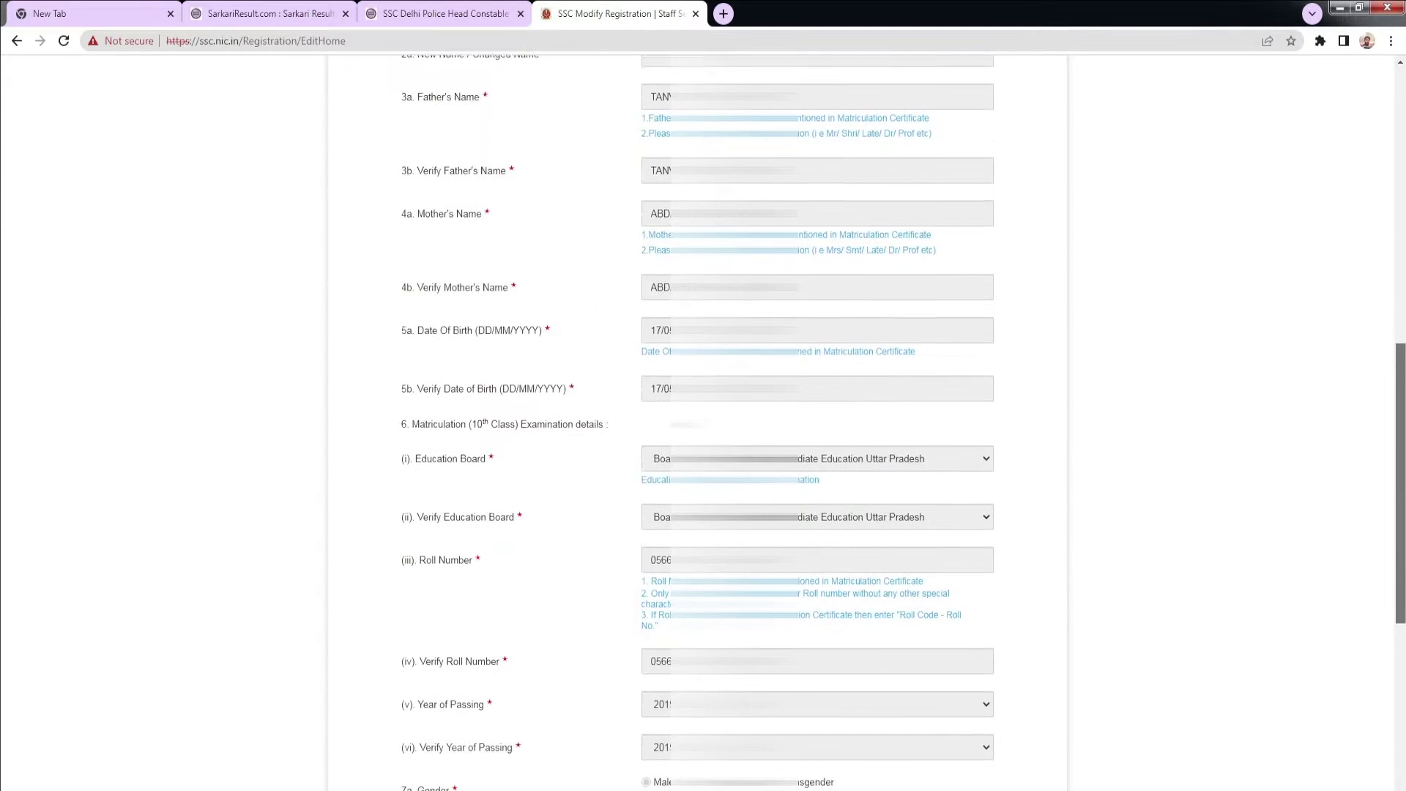
{"action": "scroll", "coordinate": [1403, 707], "scroll_direction": "down", "scroll_amount": 3}
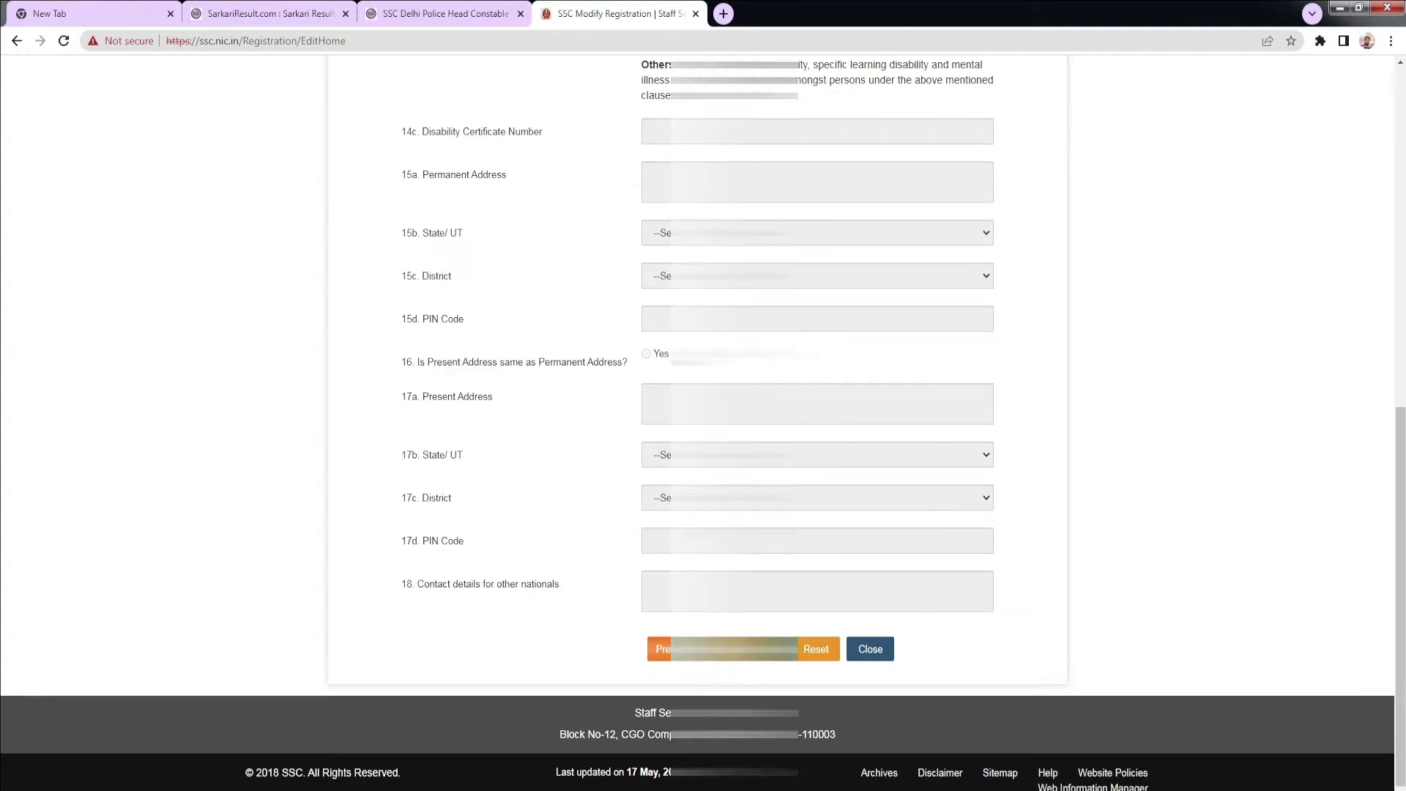
{"action": "scroll", "coordinate": [821, 482], "scroll_direction": "up", "scroll_amount": 15}
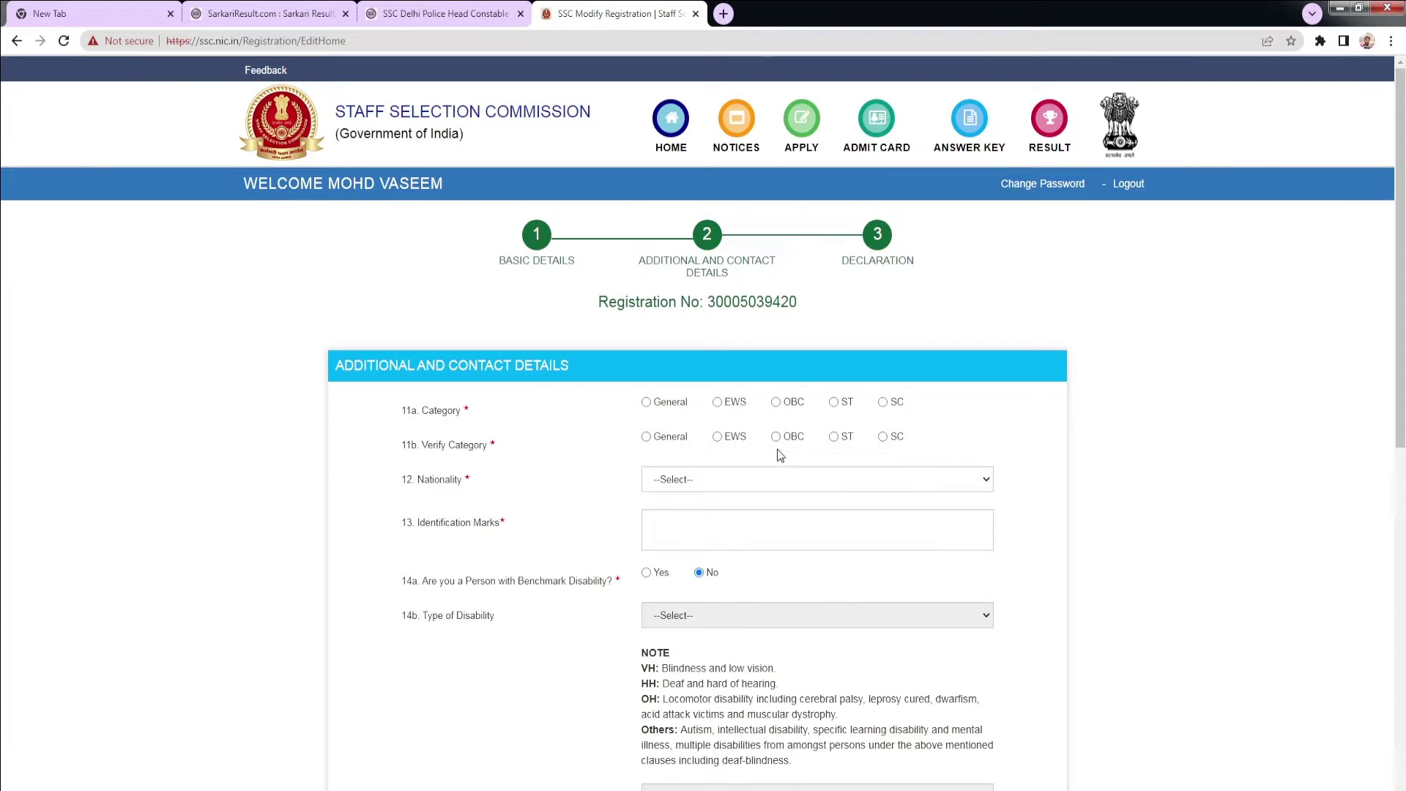
Step: Set Category 11a to OBC and look over the rest of the form
{"action": "left_click", "coordinate": [776, 402]}
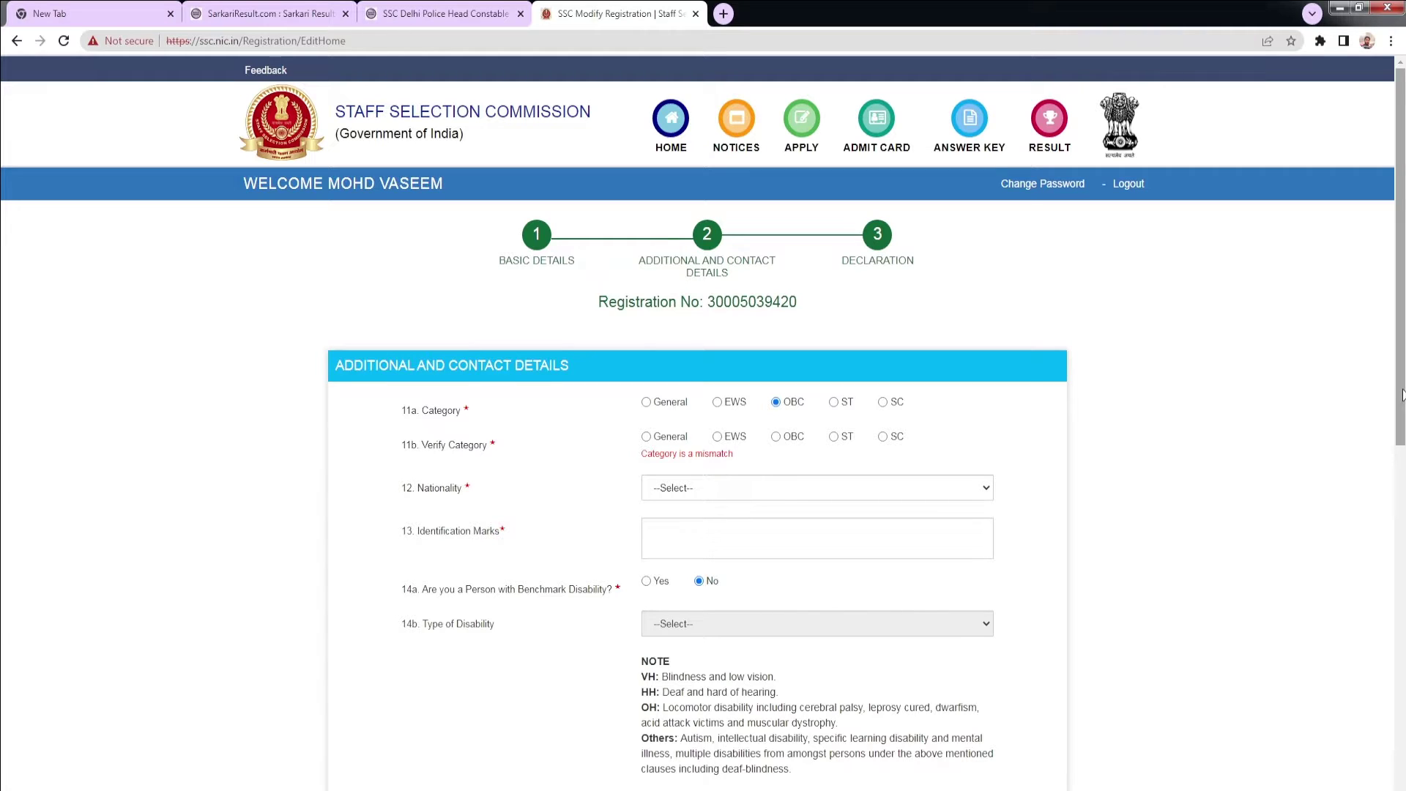
{"action": "left_click_drag", "start_coordinate": [1402, 396], "coordinate": [1402, 572]}
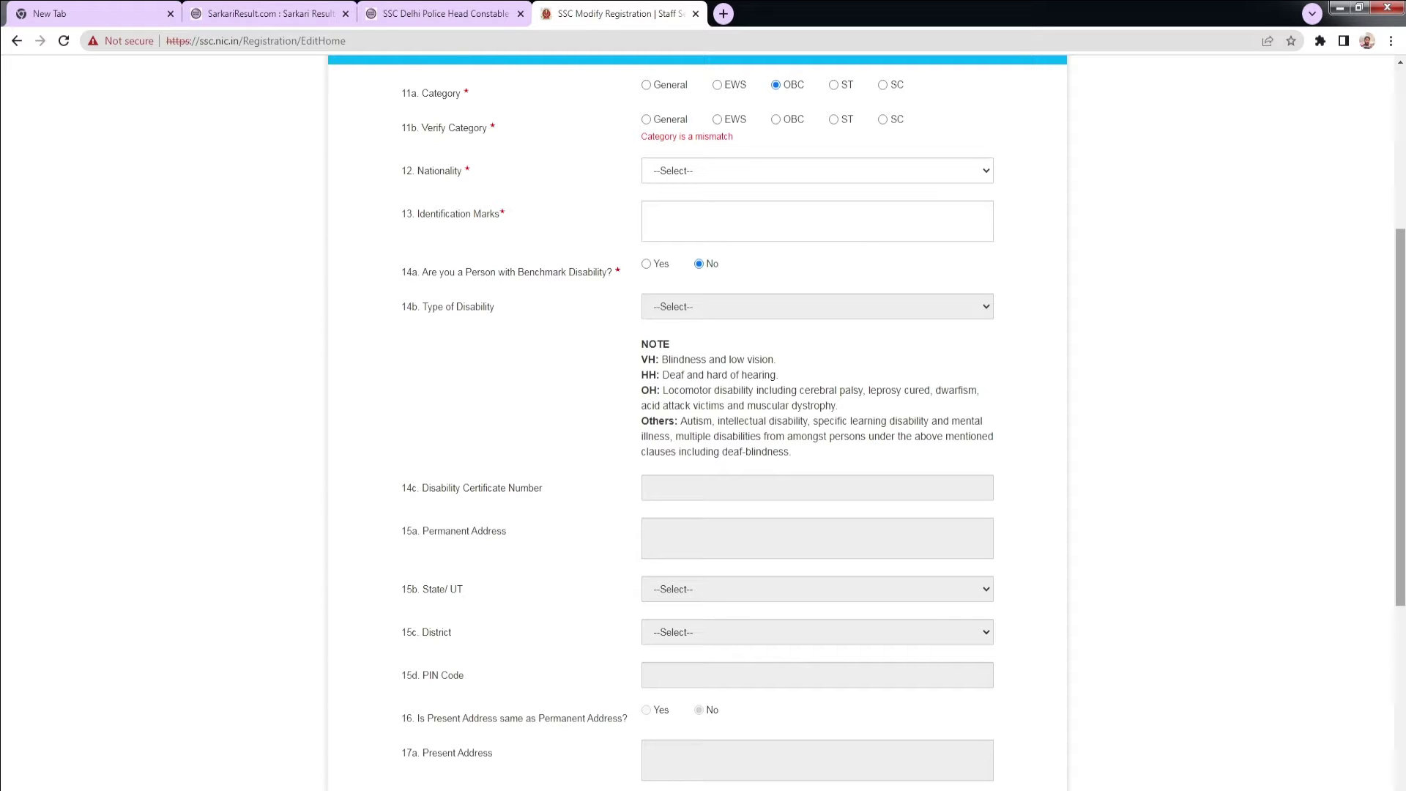
{"action": "scroll", "coordinate": [1402, 572], "scroll_direction": "down", "scroll_amount": 2}
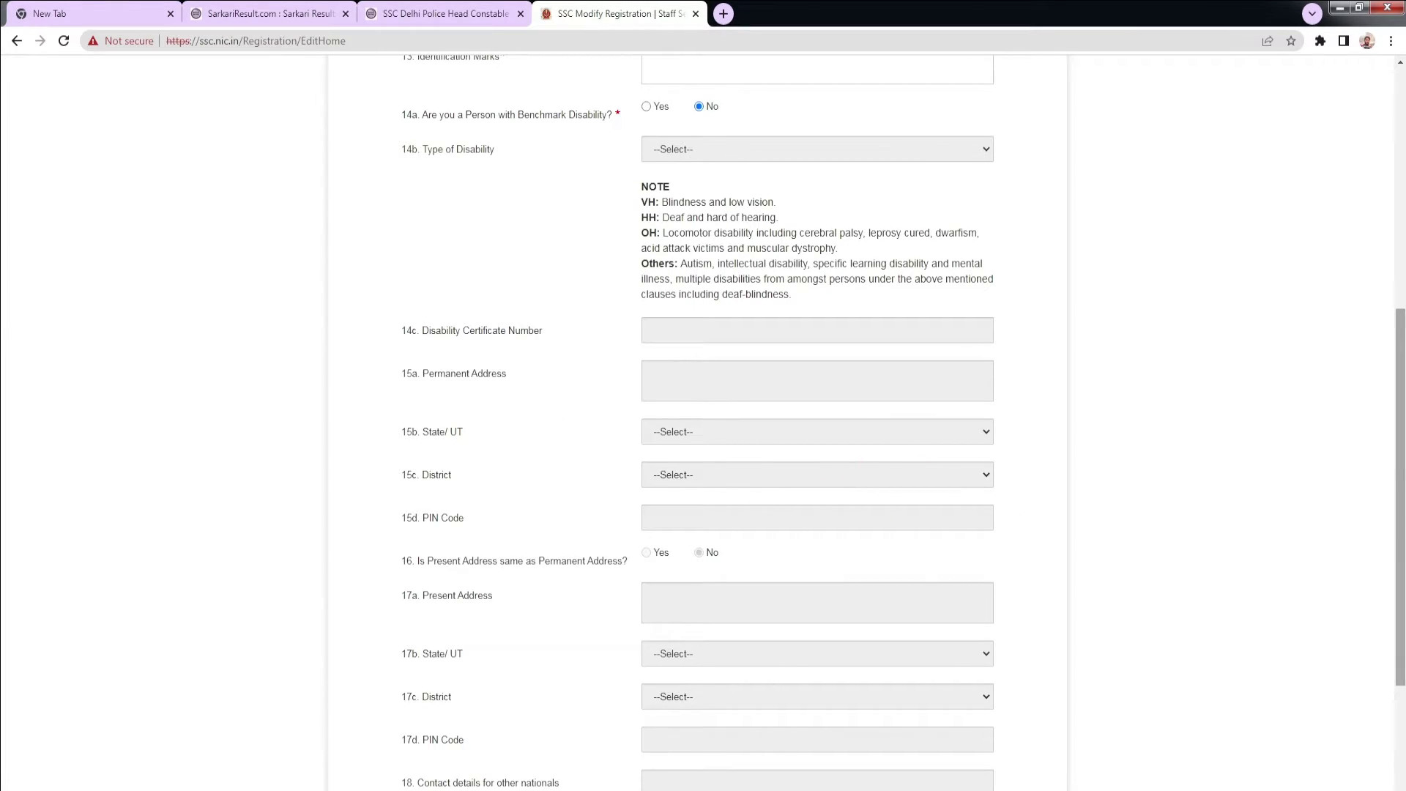
{"action": "scroll", "coordinate": [769, 610], "scroll_direction": "down", "scroll_amount": 1}
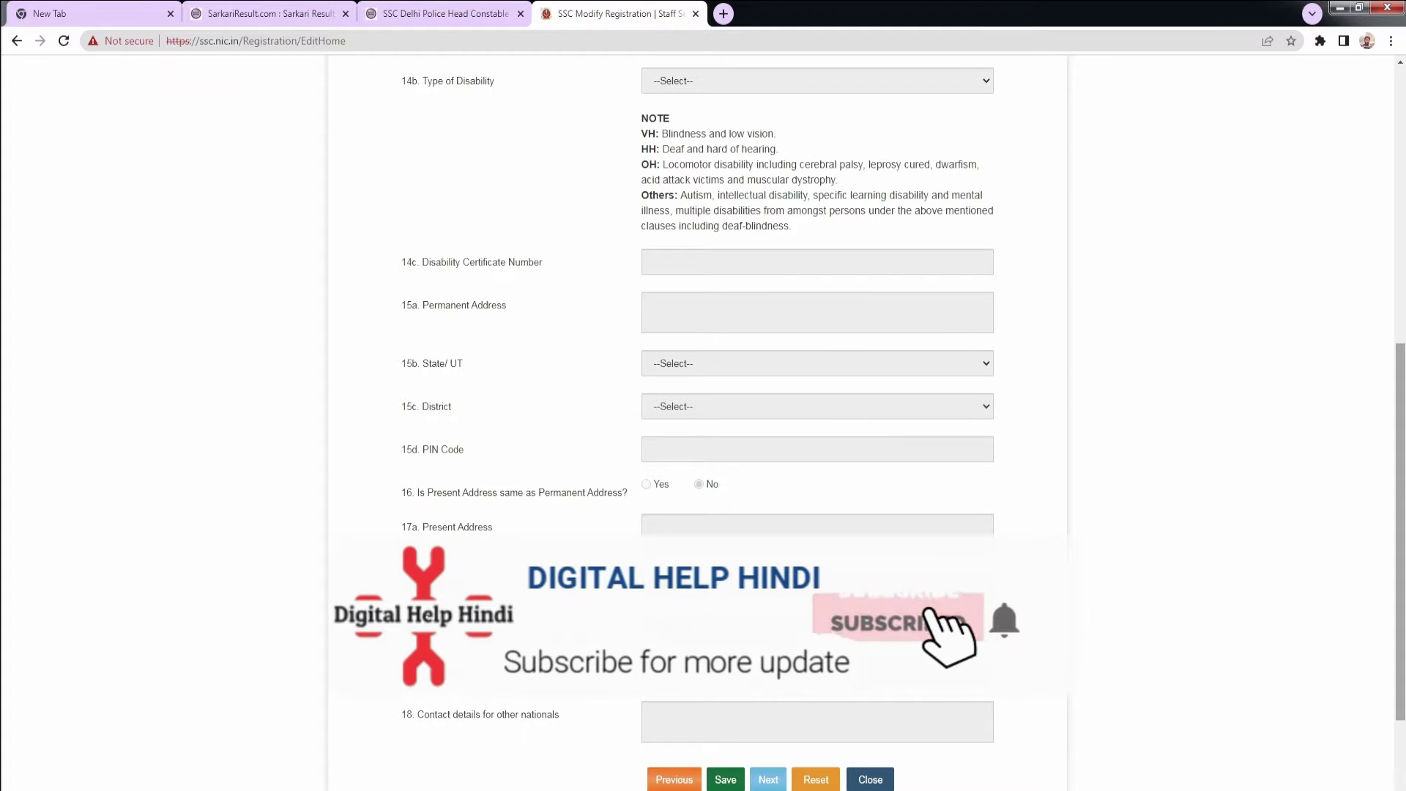
{"action": "scroll", "coordinate": [978, 784], "scroll_direction": "up", "scroll_amount": 3}
{"action": "scroll", "coordinate": [960, 265], "scroll_direction": "up", "scroll_amount": 1}
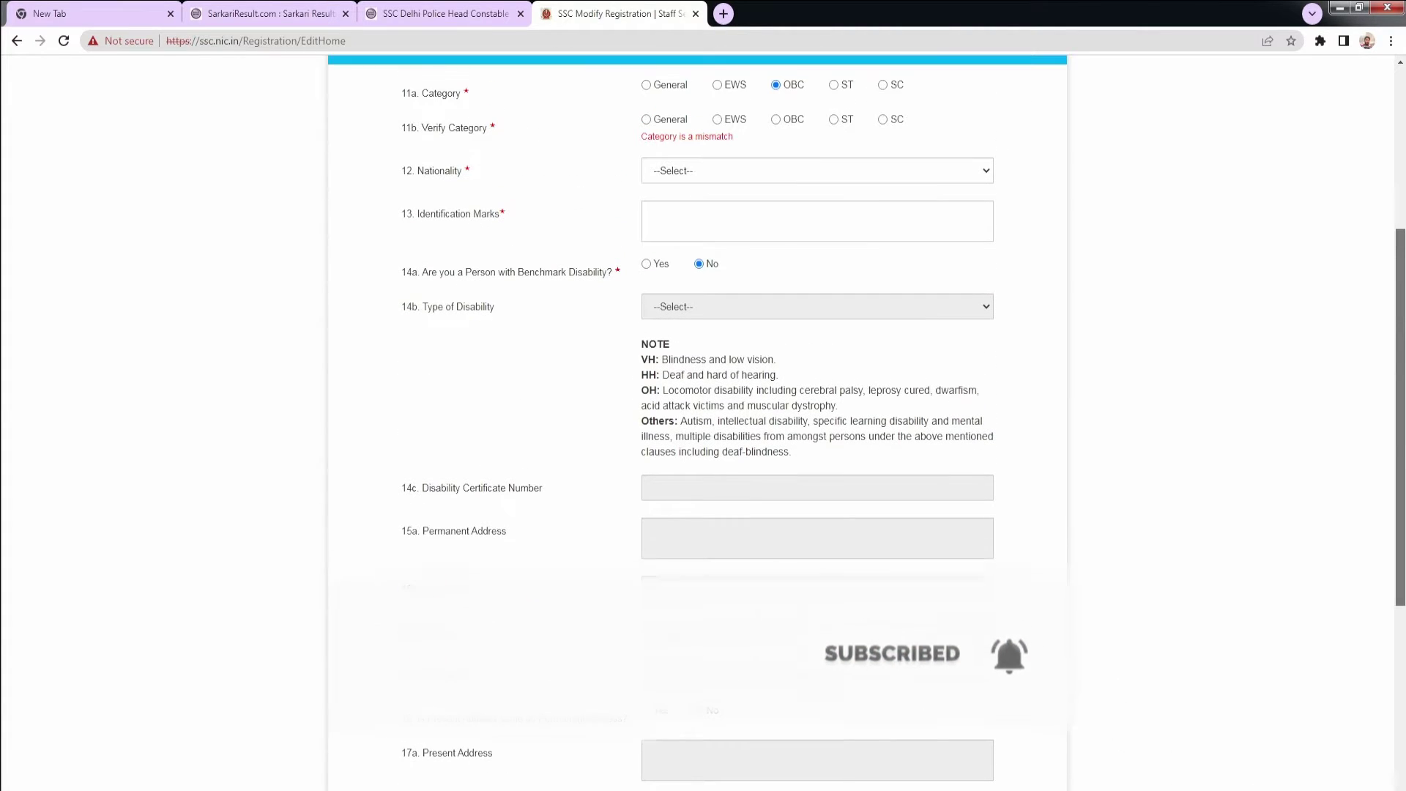
Step: Set Verify Category to OBC and Nationality to Citizen of India
{"action": "left_click", "coordinate": [776, 119]}
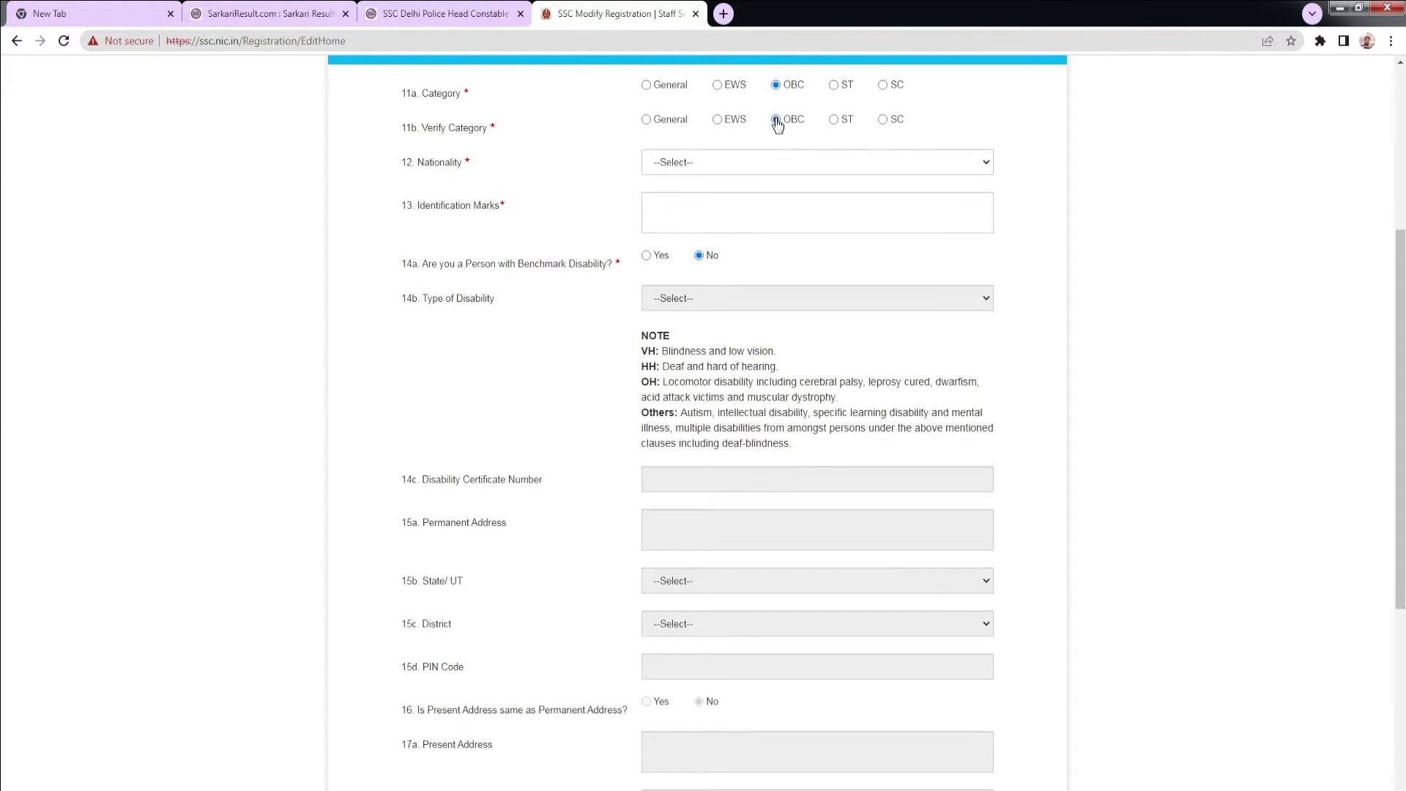
{"action": "left_click", "coordinate": [727, 165]}
{"action": "left_click", "coordinate": [716, 187]}
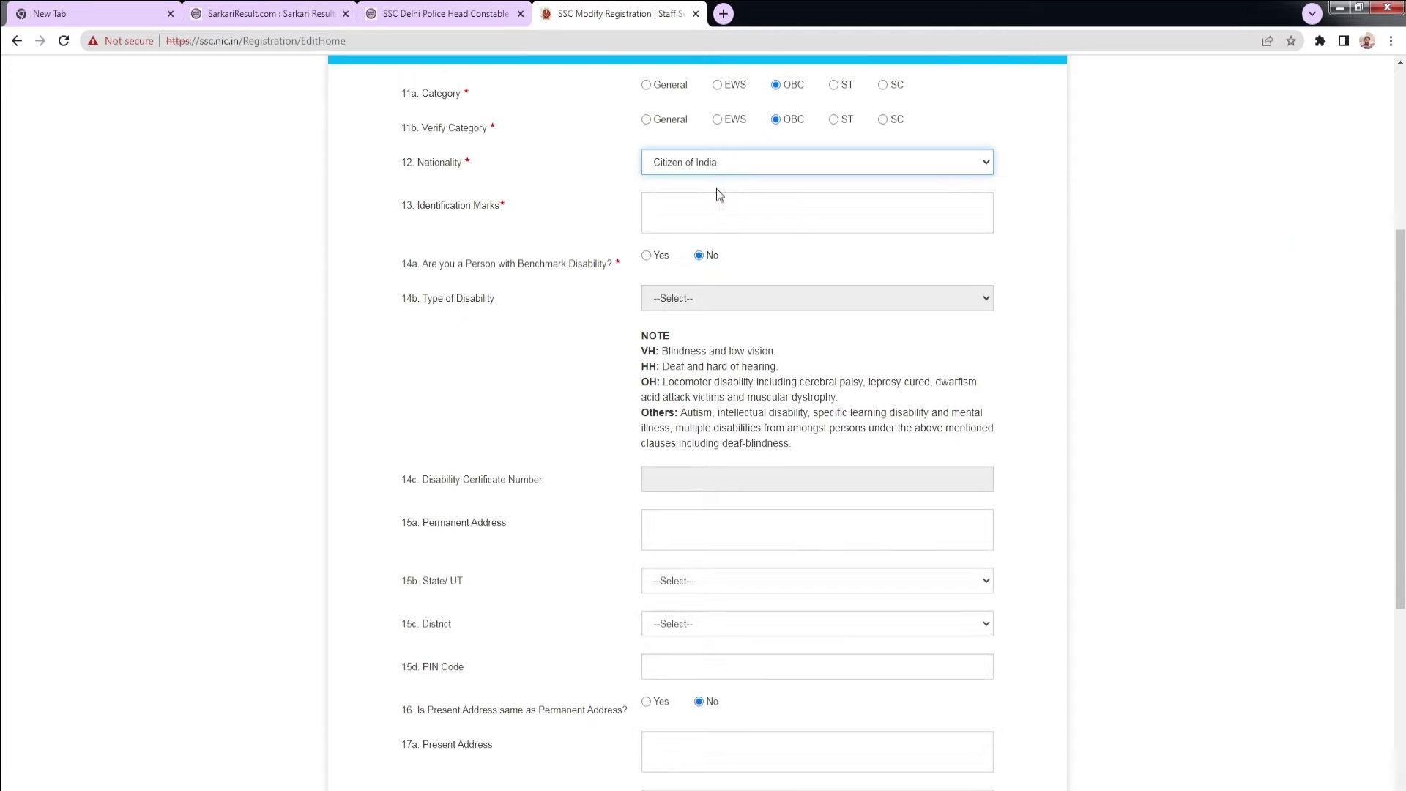
{"action": "left_click", "coordinate": [708, 208]}
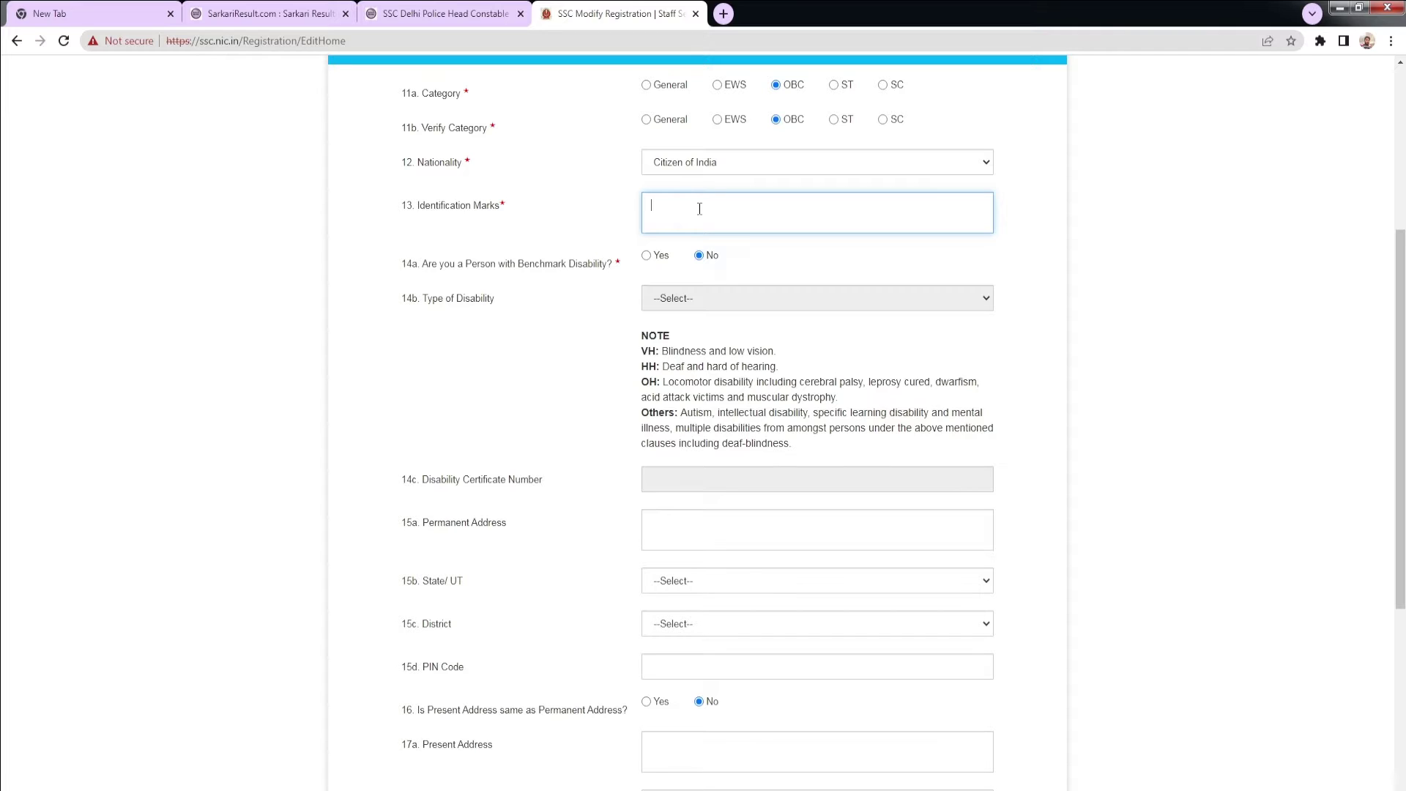
Step: Correct the Identification Marks from 'MARK ON NOSE UPPER RIGTHT SIDE' to 'MARK ON NOSE NEAR RIGHT EYES'
{"action": "type", "text": "MARK"}
{"action": "type", "text": " ON"}
{"action": "type", "text": " NOSE"}
{"action": "type", "text": " UPPER "}
{"action": "type", "text": "RIGT"}
{"action": "type", "text": "HT SIDE"}
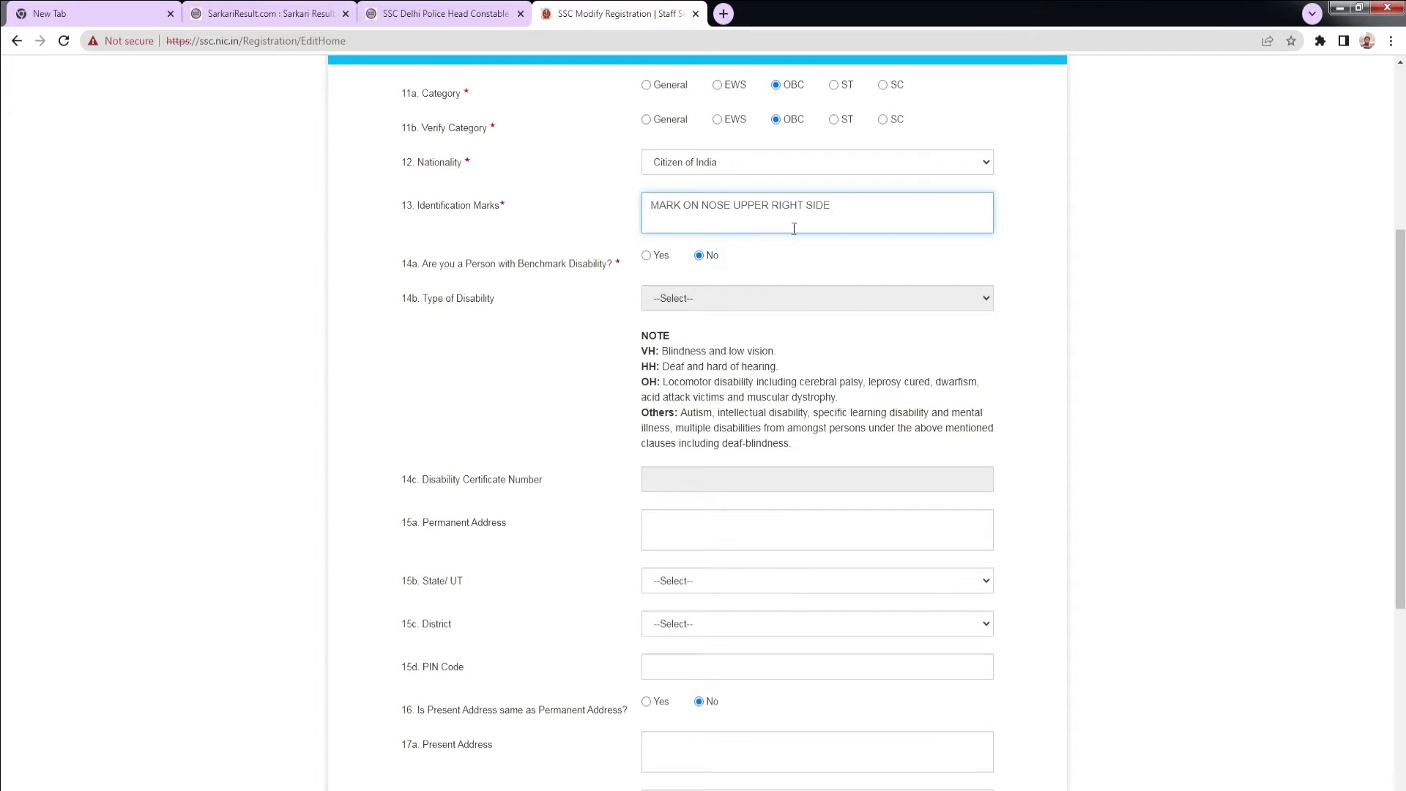
{"action": "type", "text": "N"}
{"action": "left_click_drag", "start_coordinate": [735, 207], "coordinate": [832, 207]}
{"action": "key", "text": "BackSpace"}
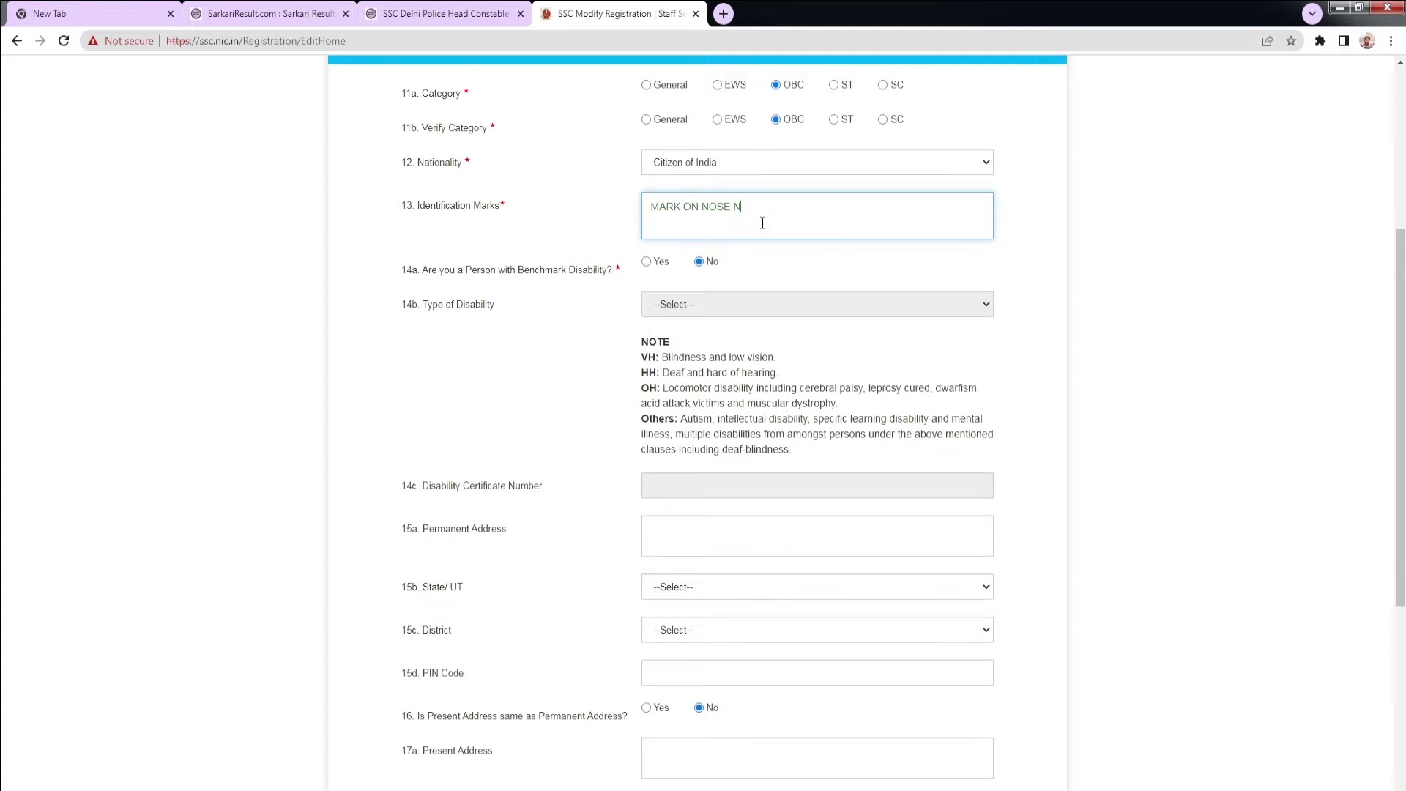
{"action": "type", "text": "EAR RIH"}
{"action": "key", "text": "BackSpace"}
{"action": "type", "text": "GHT EYES"}
{"action": "scroll", "coordinate": [1400, 417], "scroll_direction": "down", "scroll_amount": 3}
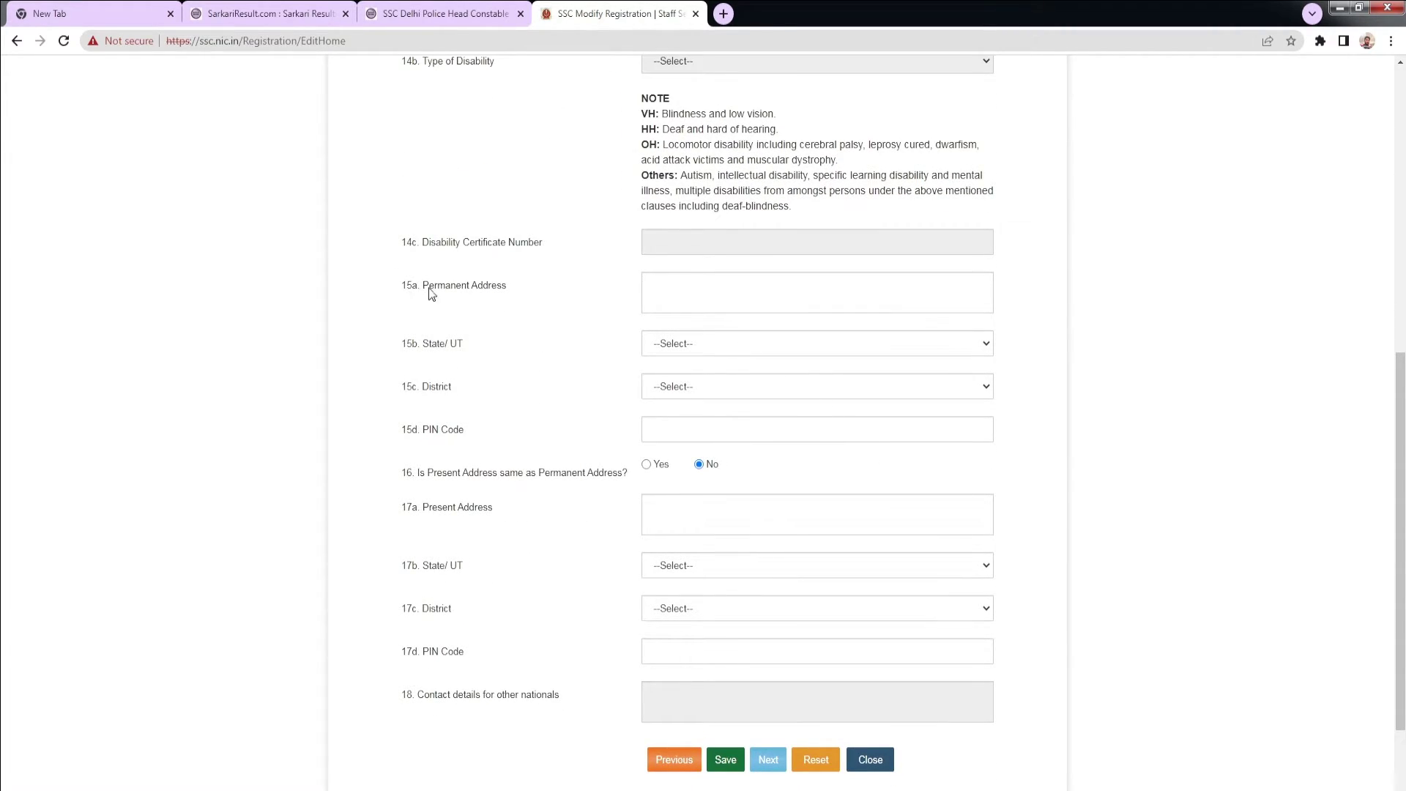
Step: Enter the permanent address, pick the home state and district, and type the PIN code
{"action": "left_click", "coordinate": [691, 296]}
{"action": "type", "text": "Vil"}
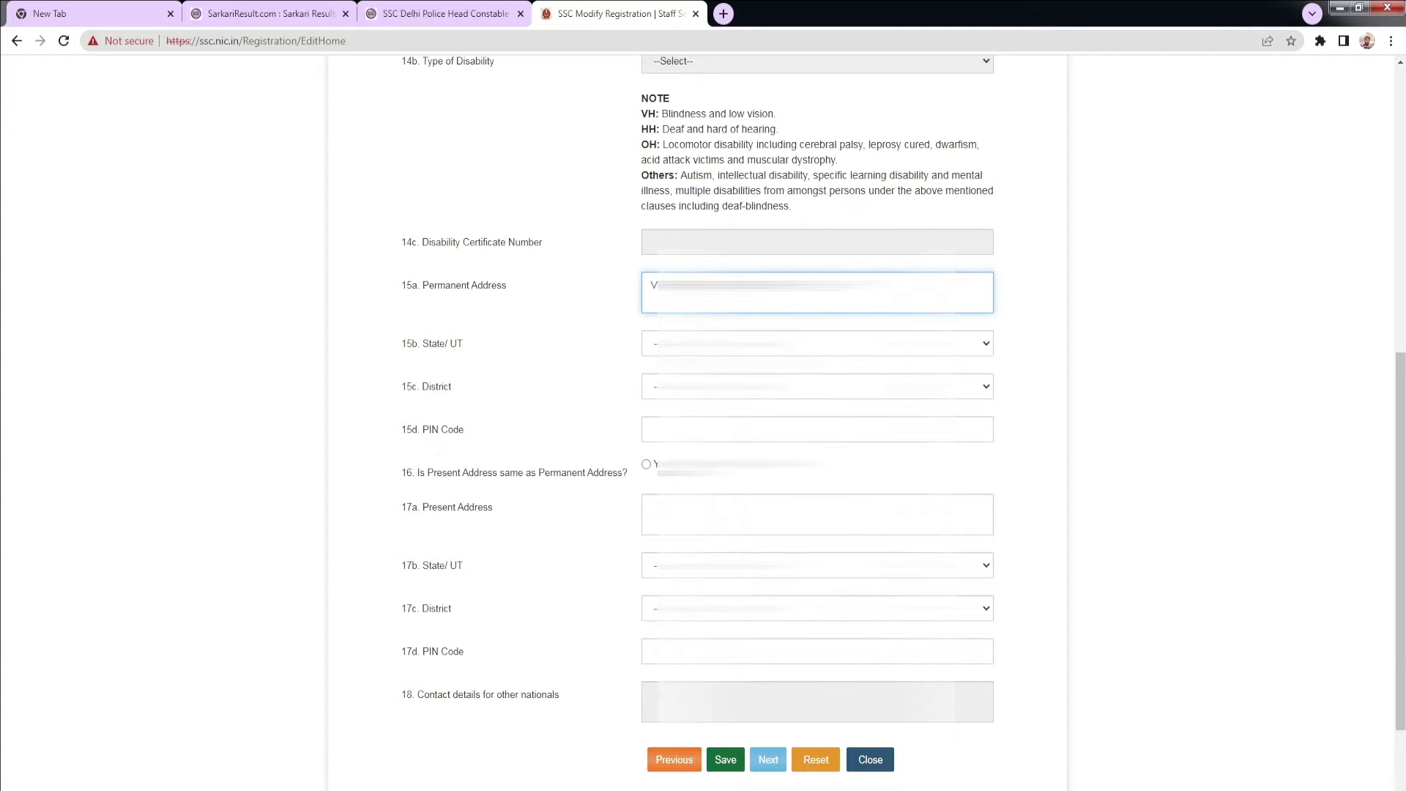
{"action": "key", "text": "Tab"}
{"action": "key", "text": "alt+Down"}
{"action": "key", "text": "Down"}
{"action": "key", "text": "Down"}
{"action": "key", "text": "Down"}
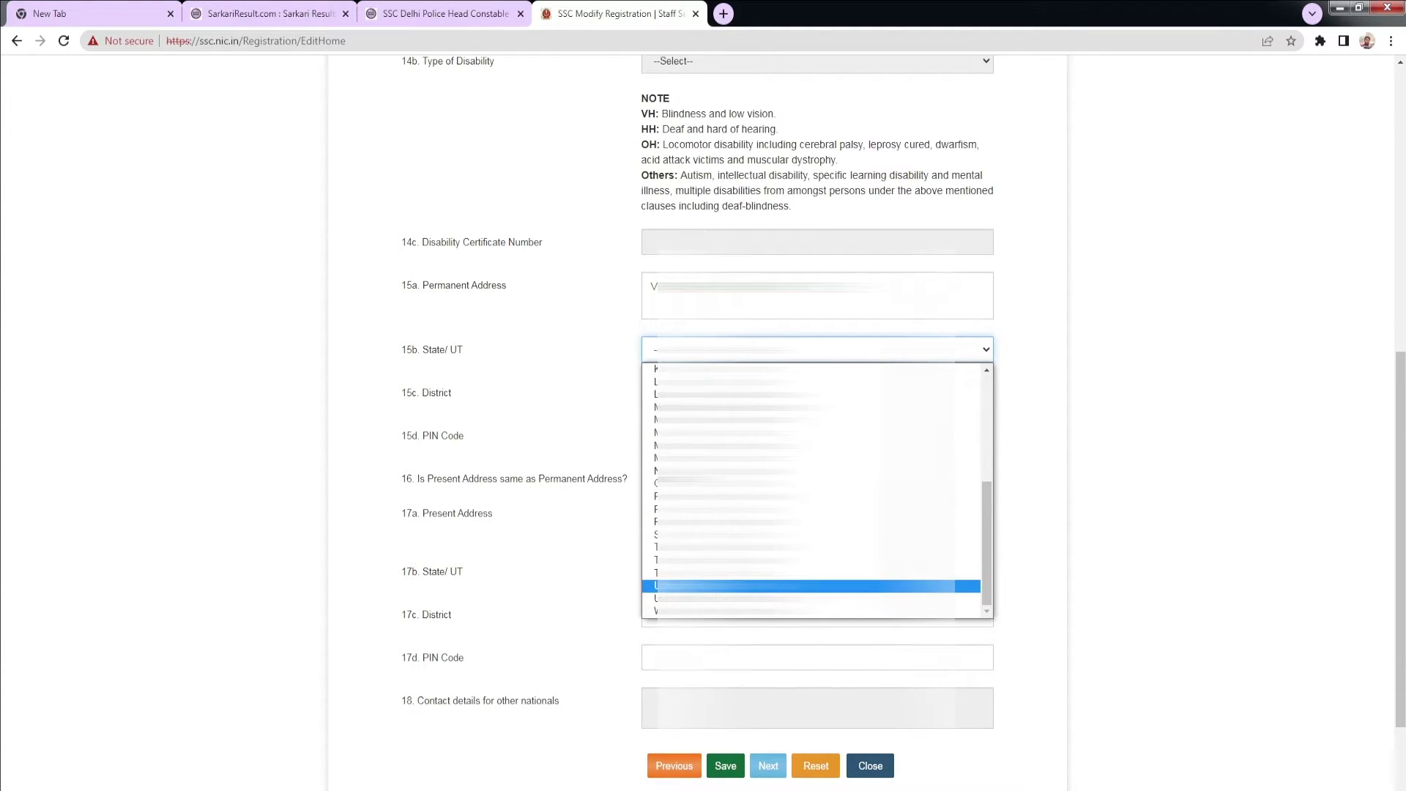
{"action": "key", "text": "Return"}
{"action": "scroll", "coordinate": [818, 425], "scroll_direction": "up", "scroll_amount": 1}
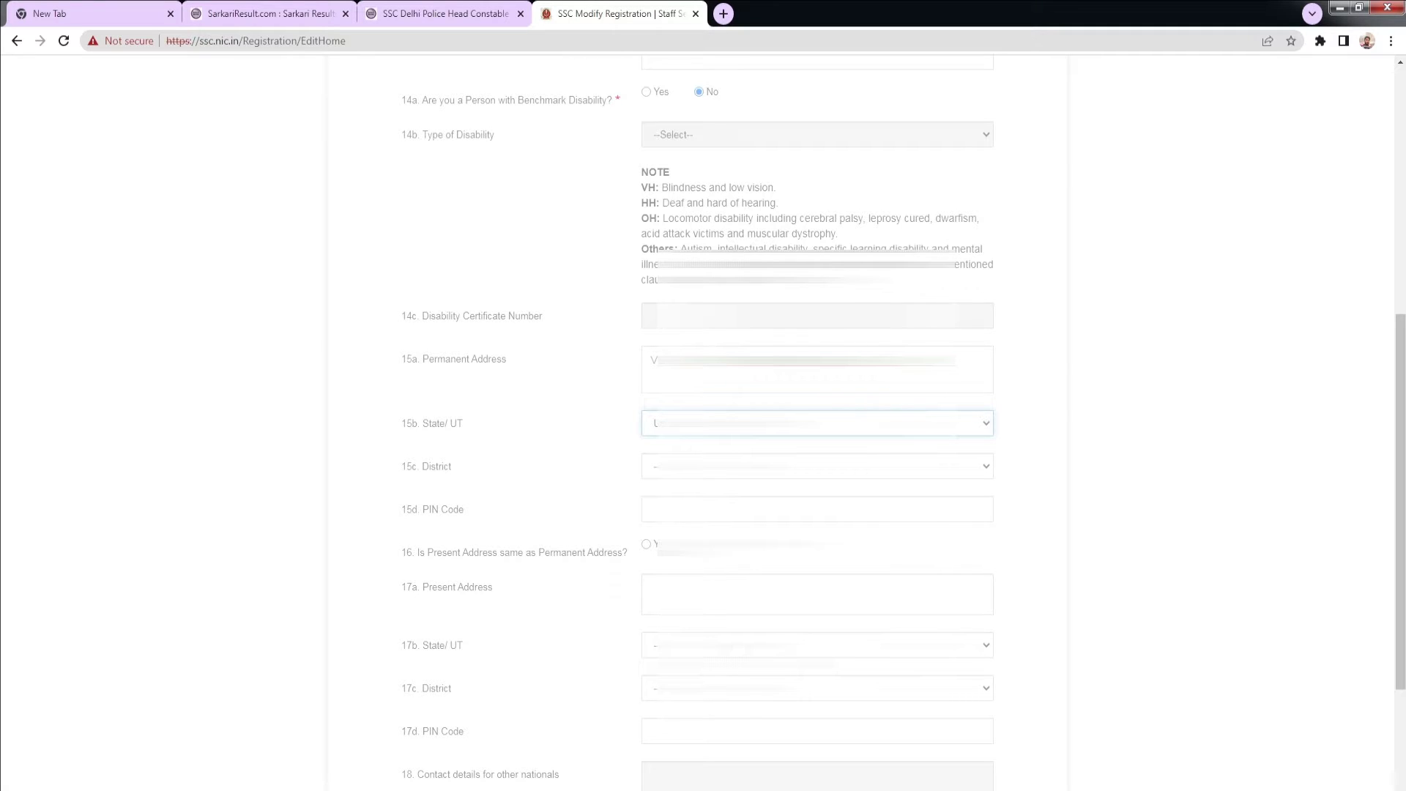
{"action": "key", "text": "Tab"}
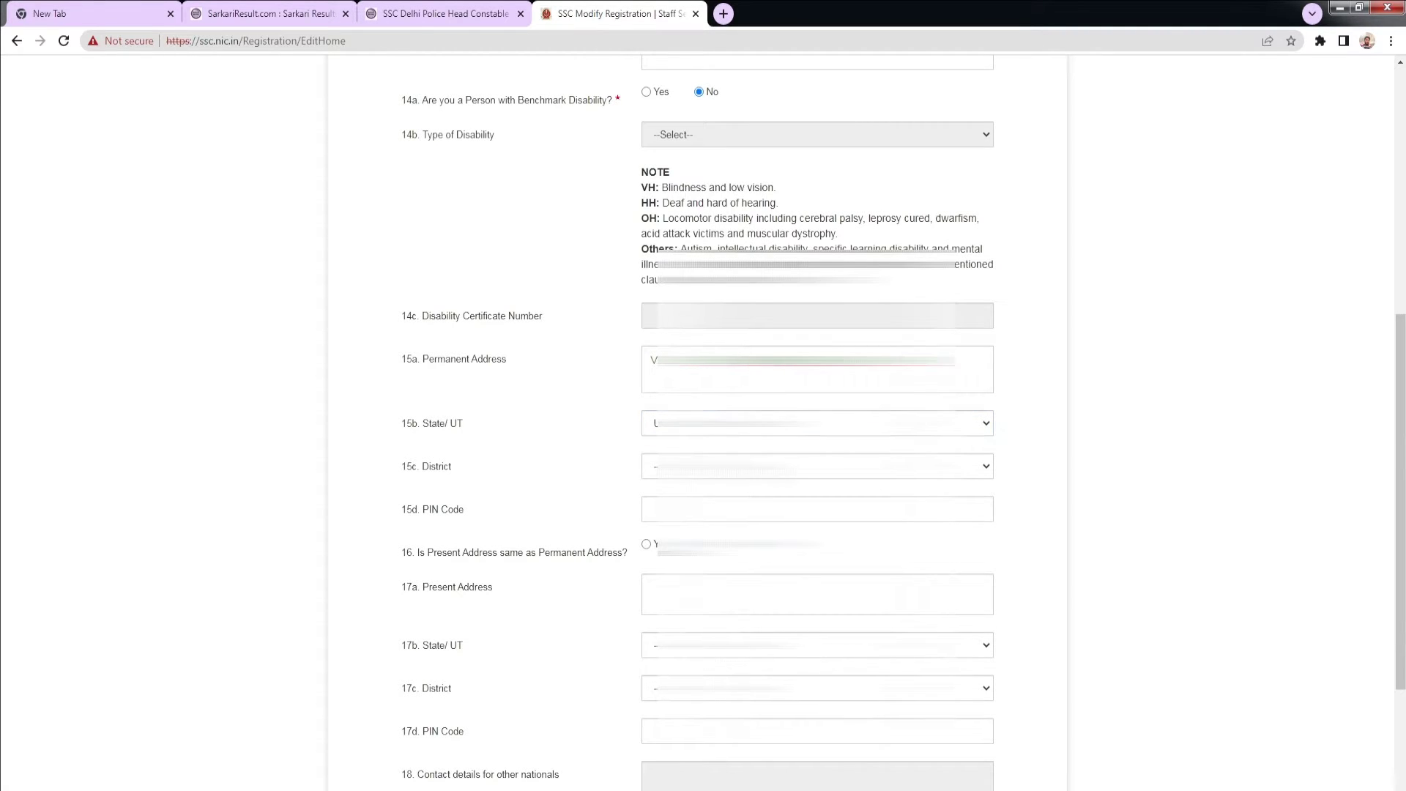
{"action": "key", "text": "alt+Down"}
{"action": "key", "text": "Return"}
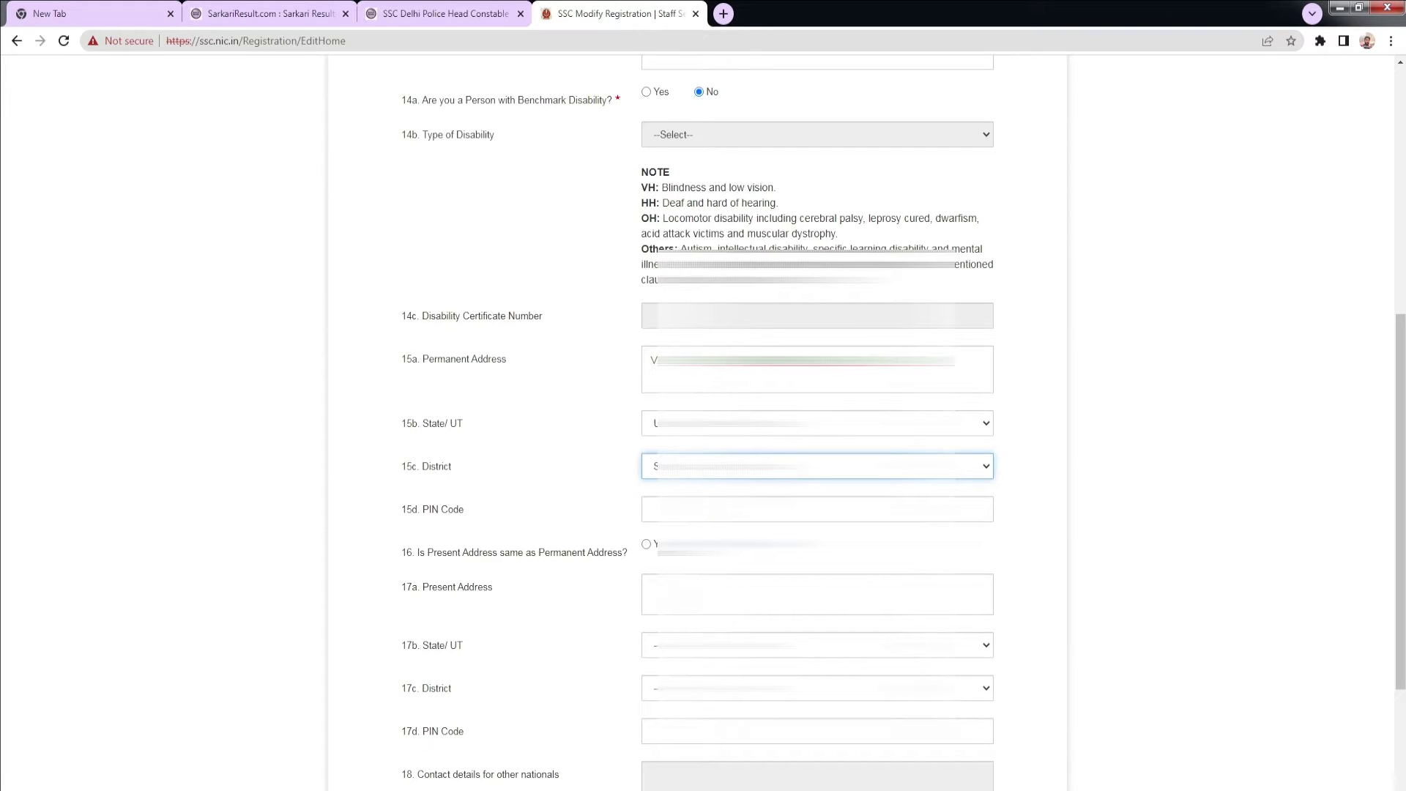
{"action": "key", "text": "Tab"}
{"action": "type", "text": "24"}
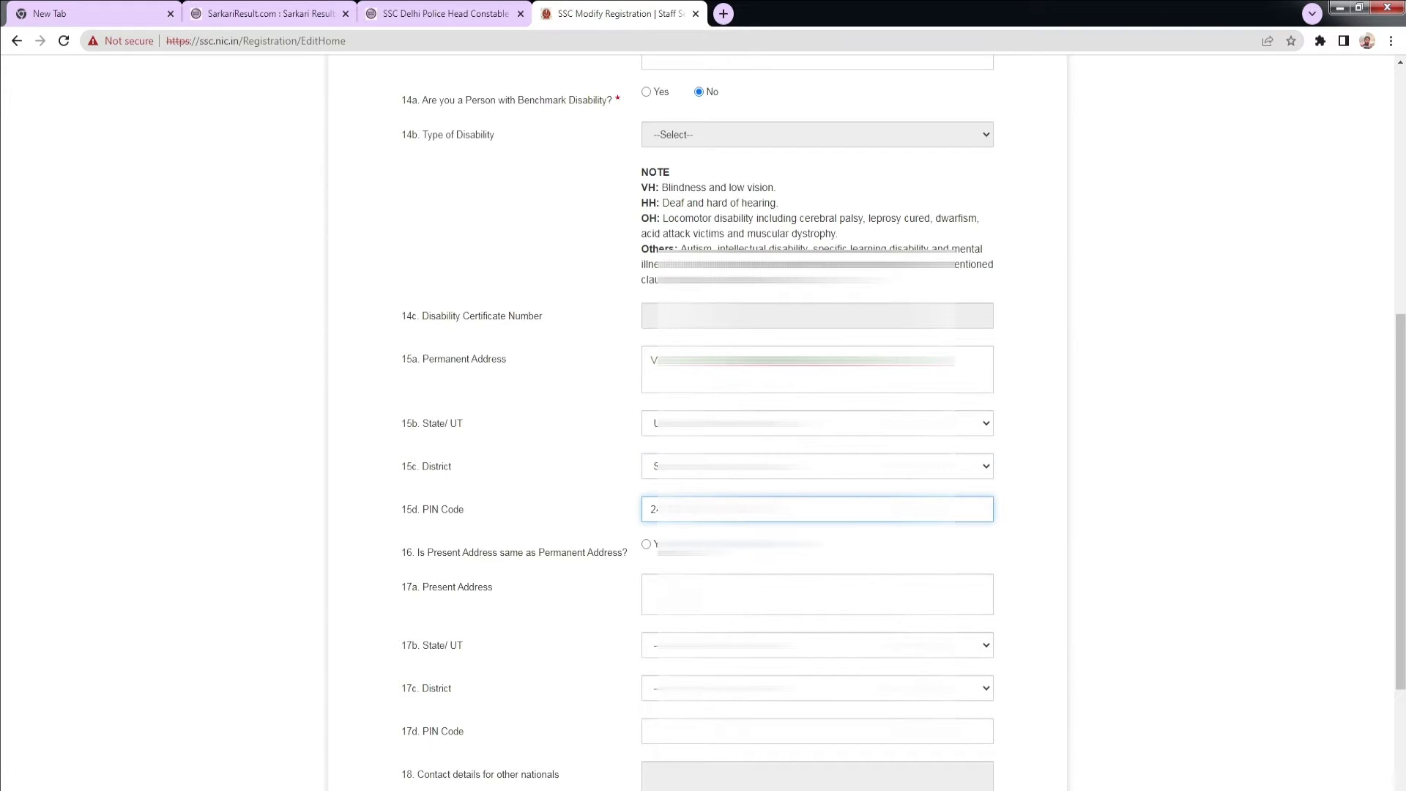
Step: Mark the present address as same as permanent and save the address details
{"action": "left_click", "coordinate": [645, 550]}
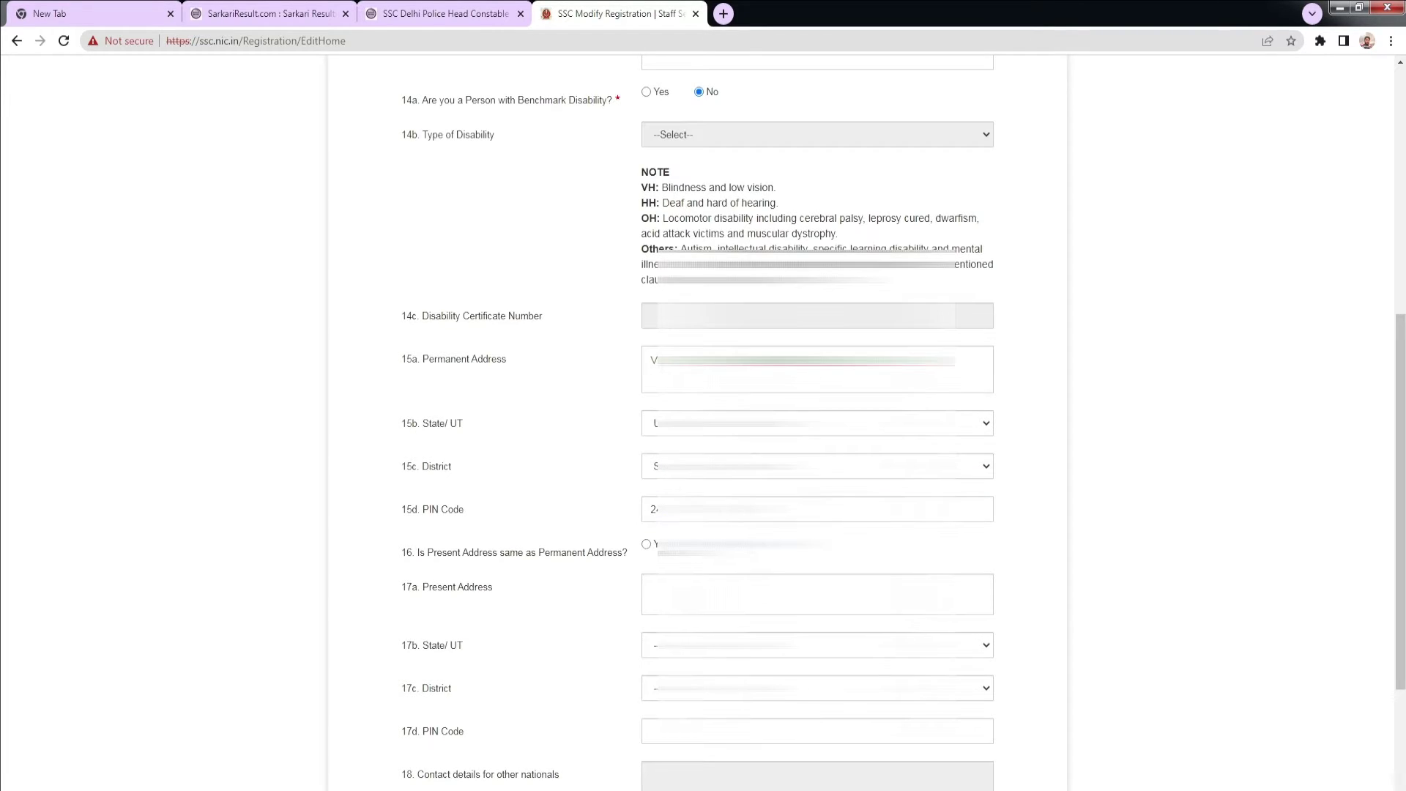
{"action": "left_click", "coordinate": [646, 546]}
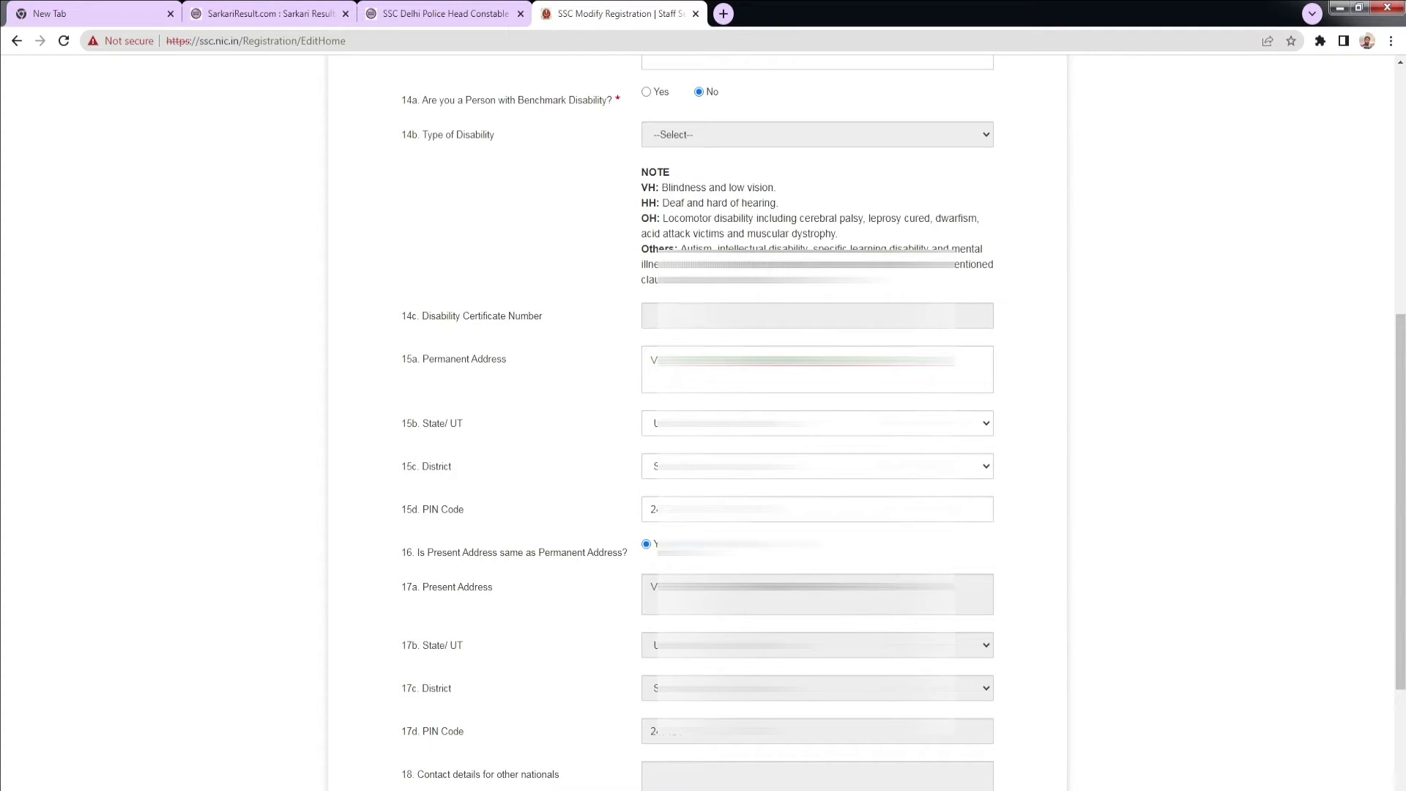
{"action": "scroll", "coordinate": [703, 422], "scroll_direction": "down", "scroll_amount": 3}
{"action": "left_click", "coordinate": [725, 649]}
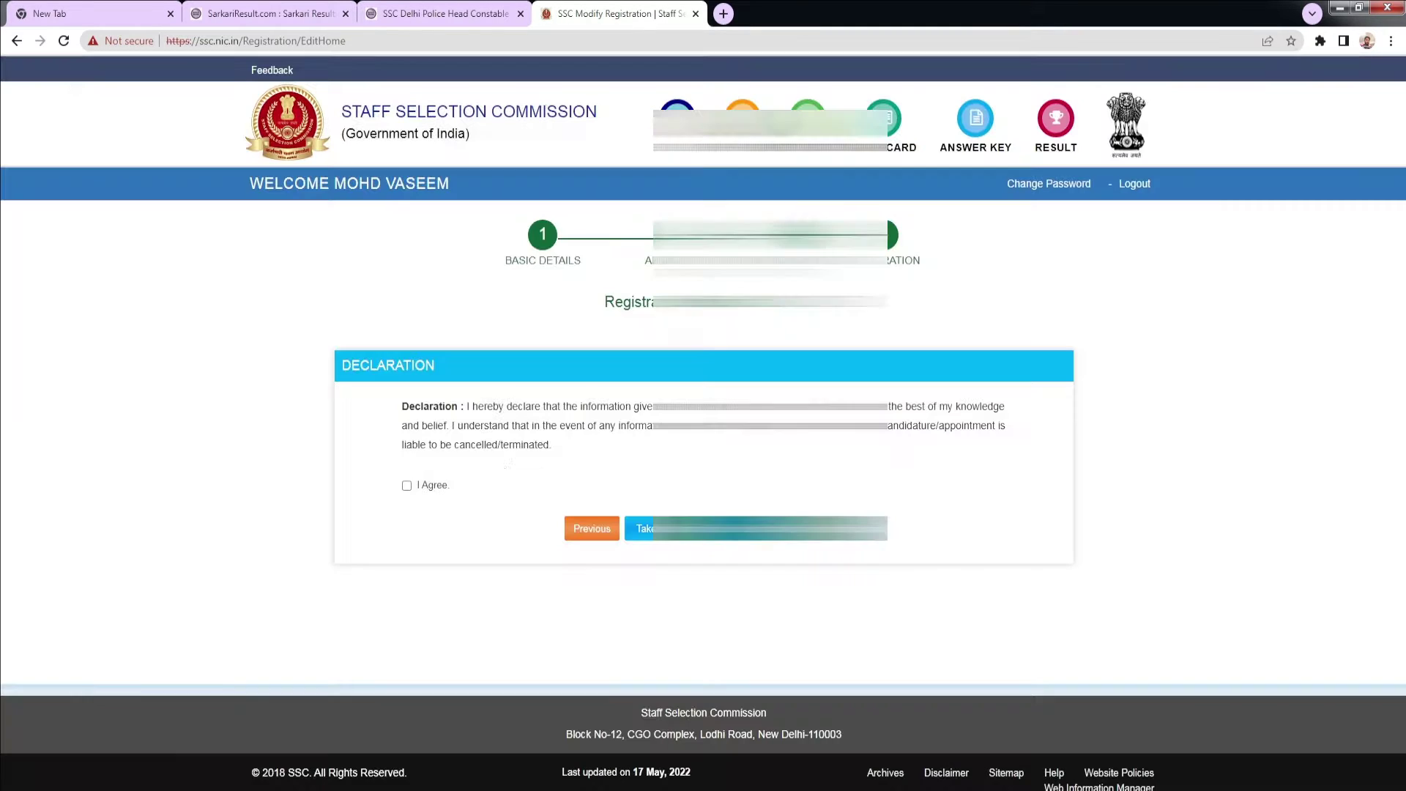
Step: Agree to the declaration, final-submit, and confirm with the captcha text and mobile OTP
{"action": "left_click", "coordinate": [407, 485]}
{"action": "left_click", "coordinate": [644, 528]}
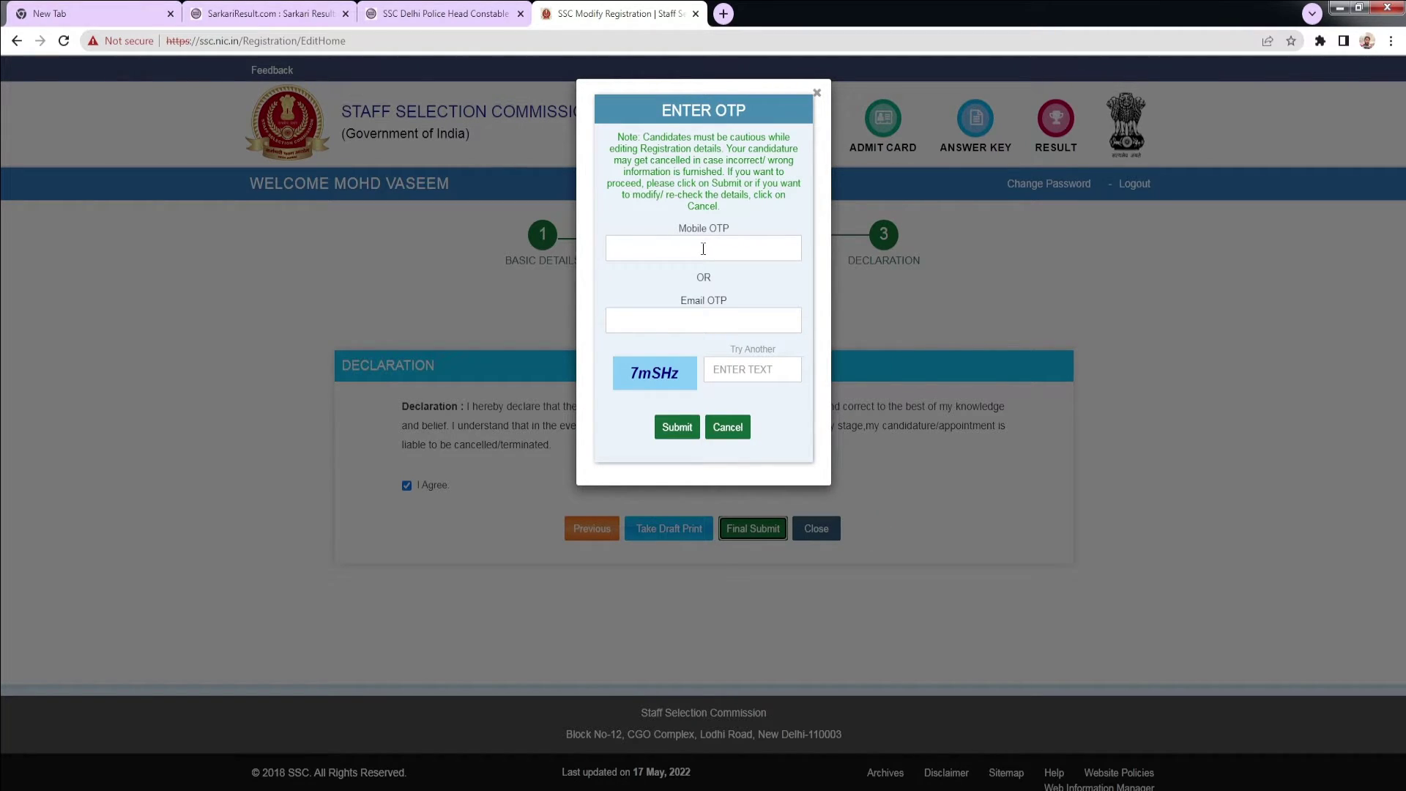
{"action": "left_click", "coordinate": [730, 372]}
{"action": "type", "text": "7"}
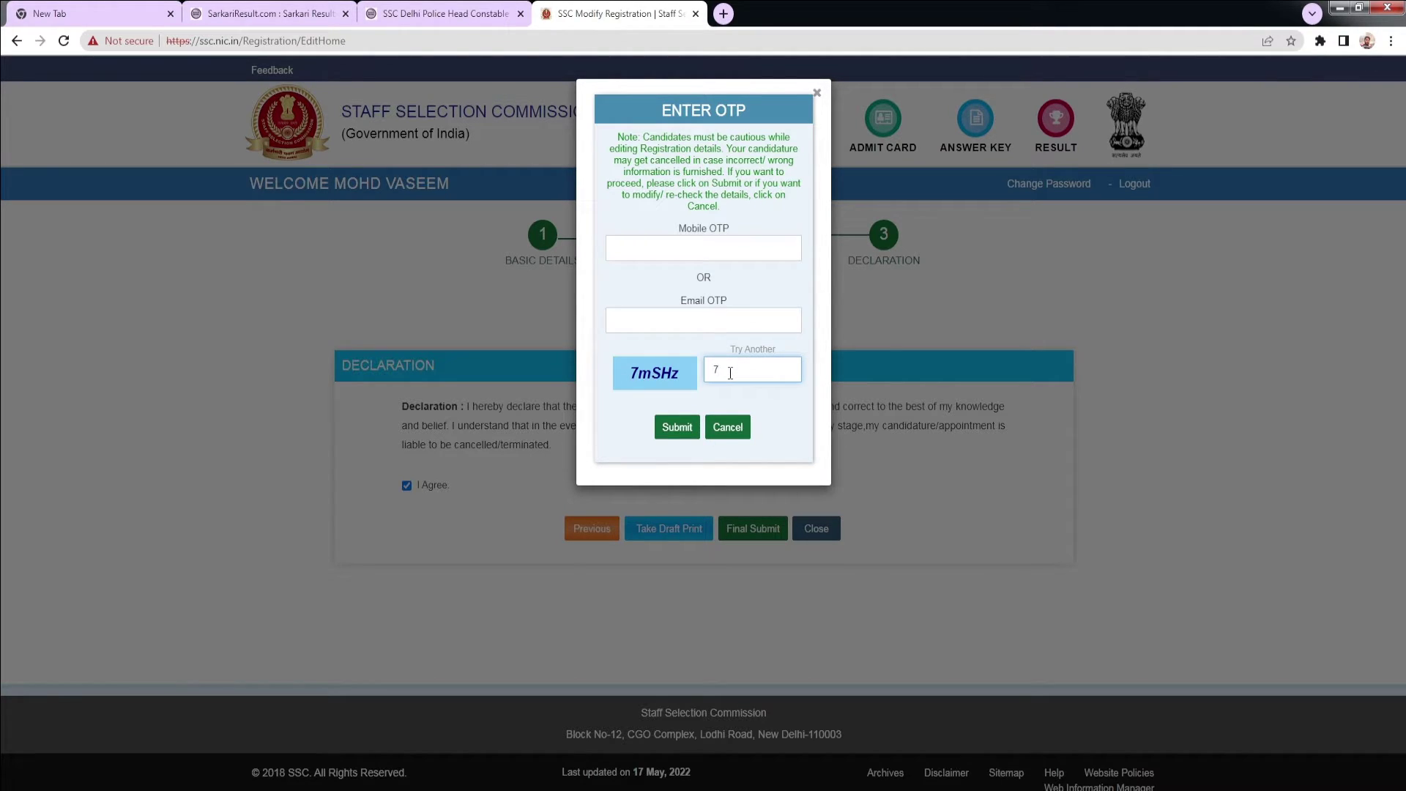
{"action": "type", "text": "mSHz"}
{"action": "left_click", "coordinate": [681, 248]}
{"action": "type", "text": "•"}
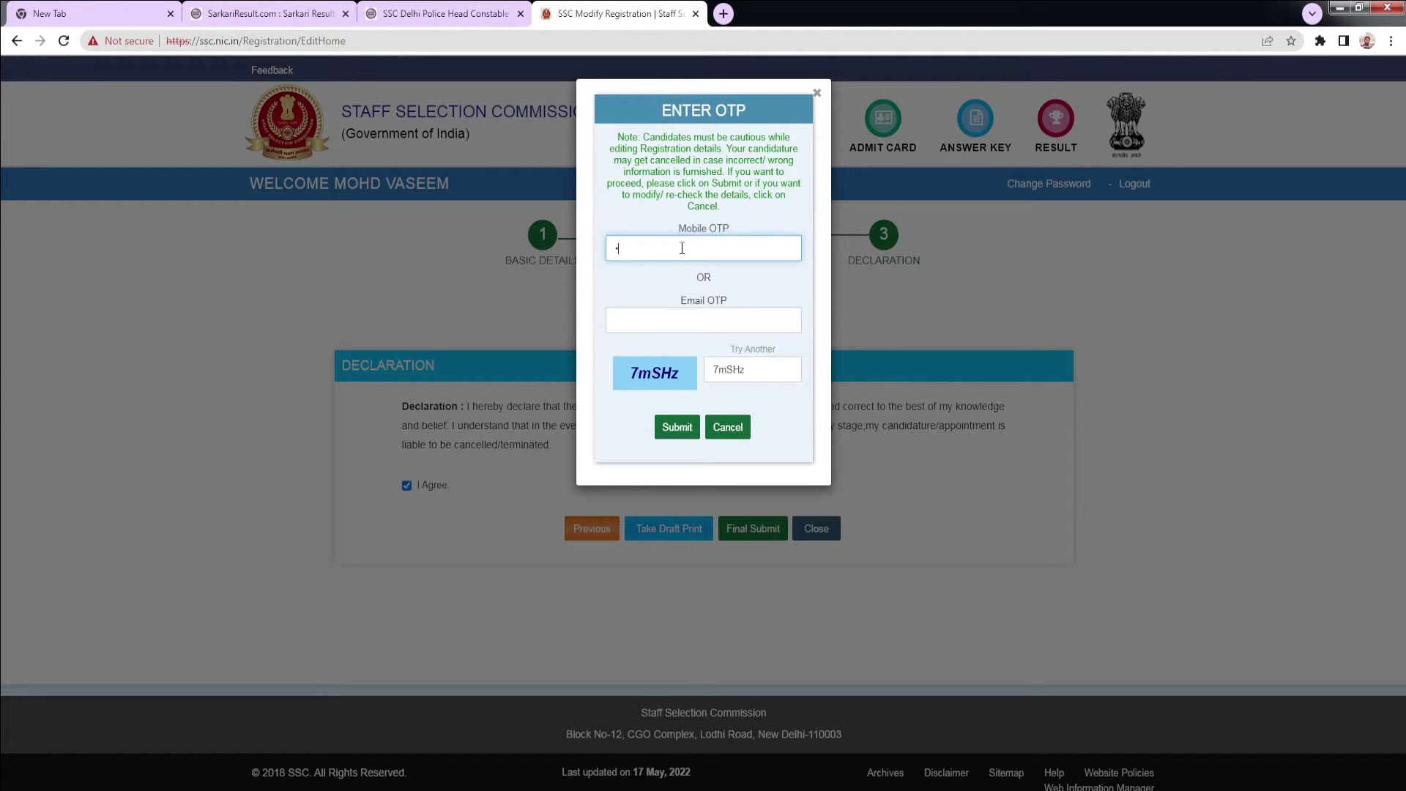
{"action": "type", "text": "•••"}
{"action": "left_click", "coordinate": [683, 435]}
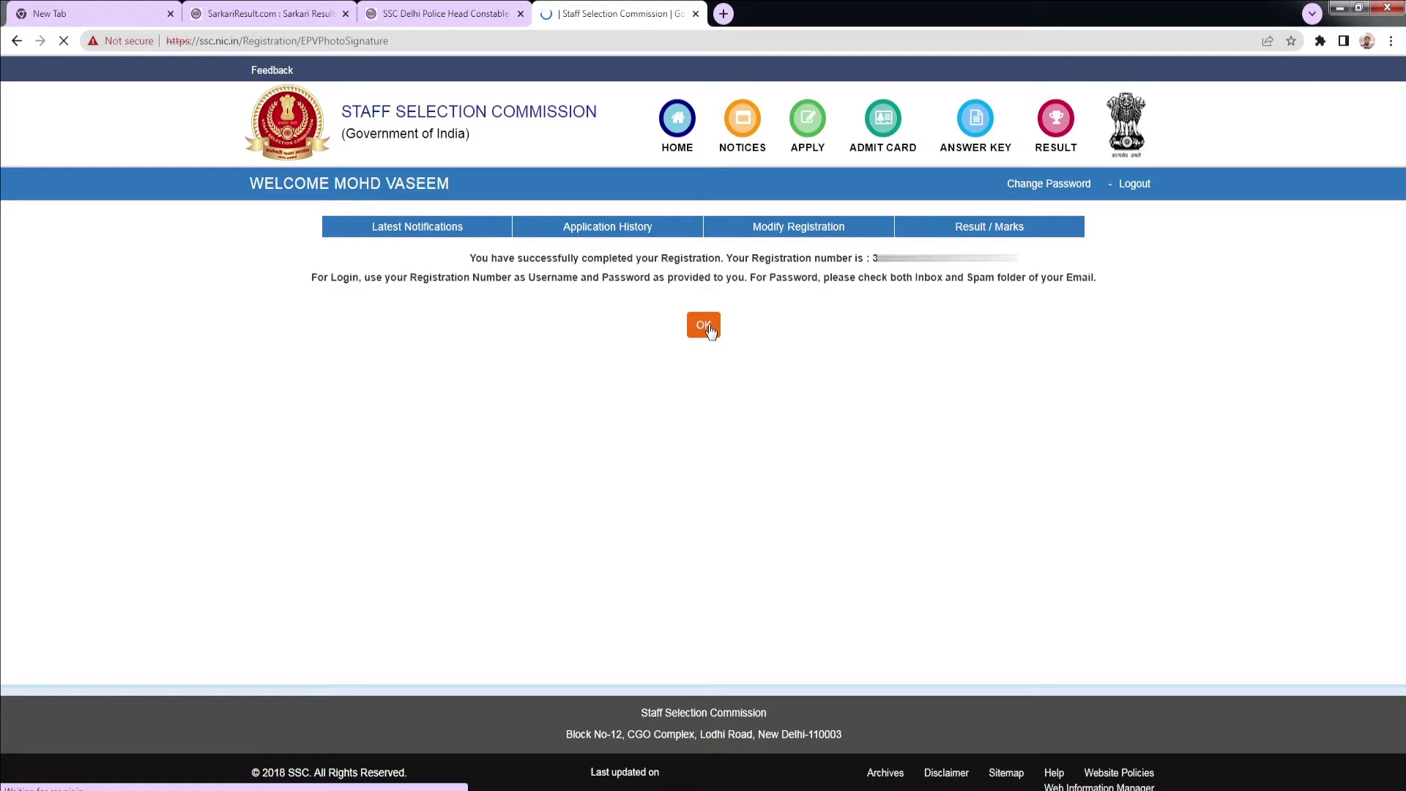
Step: Dismiss the registration-complete message and review the exam title and application start and end dates
{"action": "left_click", "coordinate": [708, 326]}
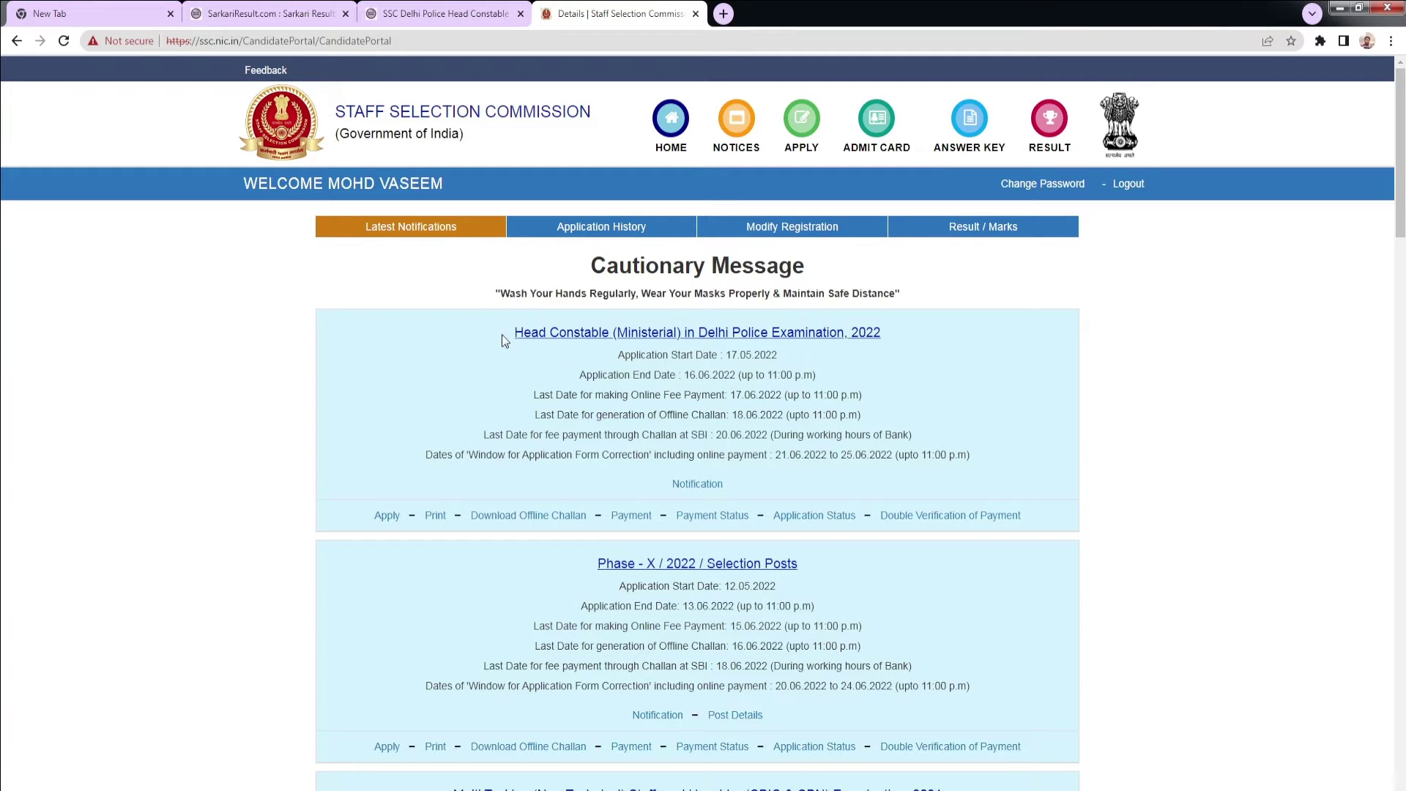
{"action": "left_click_drag", "start_coordinate": [507, 342], "coordinate": [913, 341]}
{"action": "left_click_drag", "start_coordinate": [628, 358], "coordinate": [777, 358]}
{"action": "left_click", "coordinate": [586, 379]}
{"action": "left_click_drag", "start_coordinate": [585, 378], "coordinate": [808, 374]}
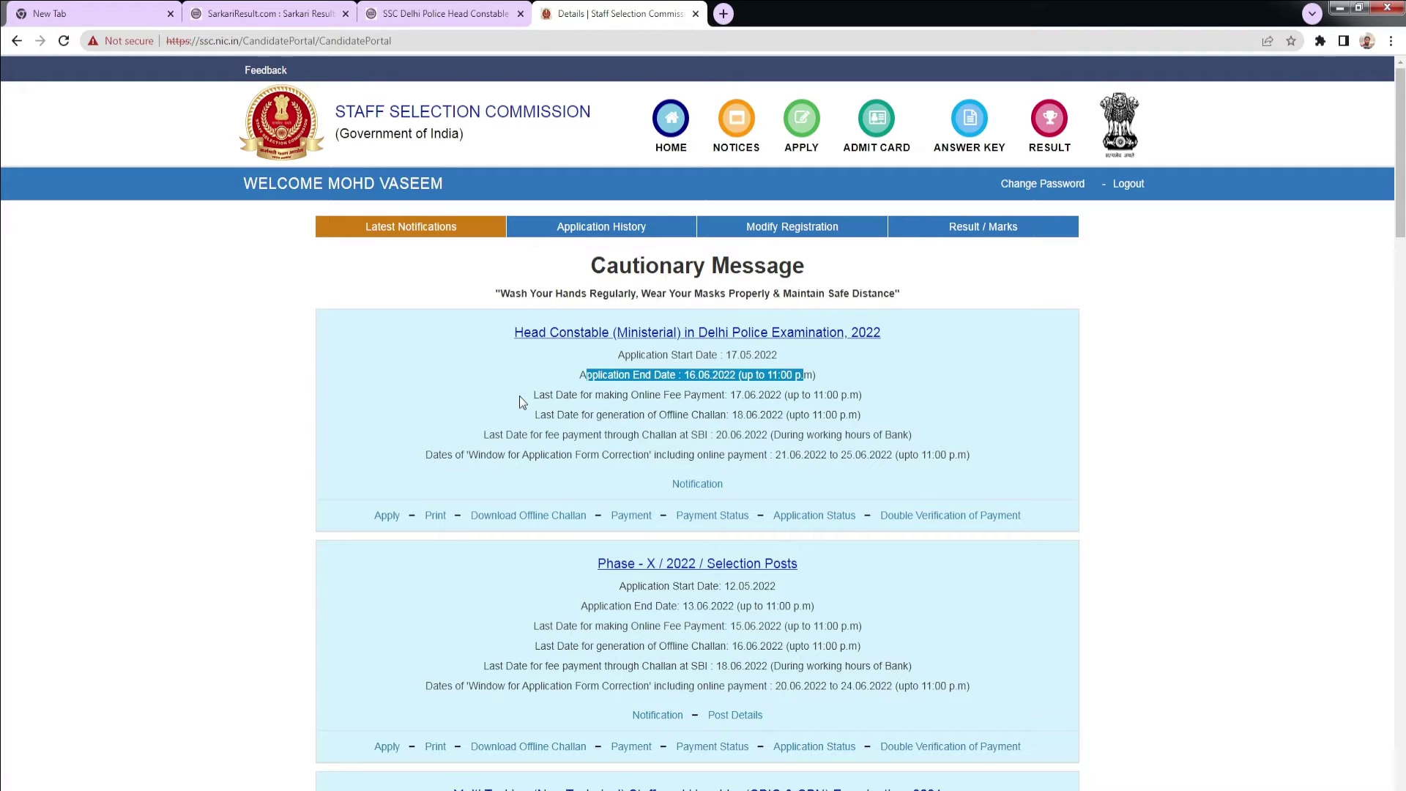
Step: Review the fee-payment, challan and correction-window deadlines, then apply for Head Constable (Ministerial) 2022
{"action": "left_click_drag", "start_coordinate": [523, 397], "coordinate": [841, 396]}
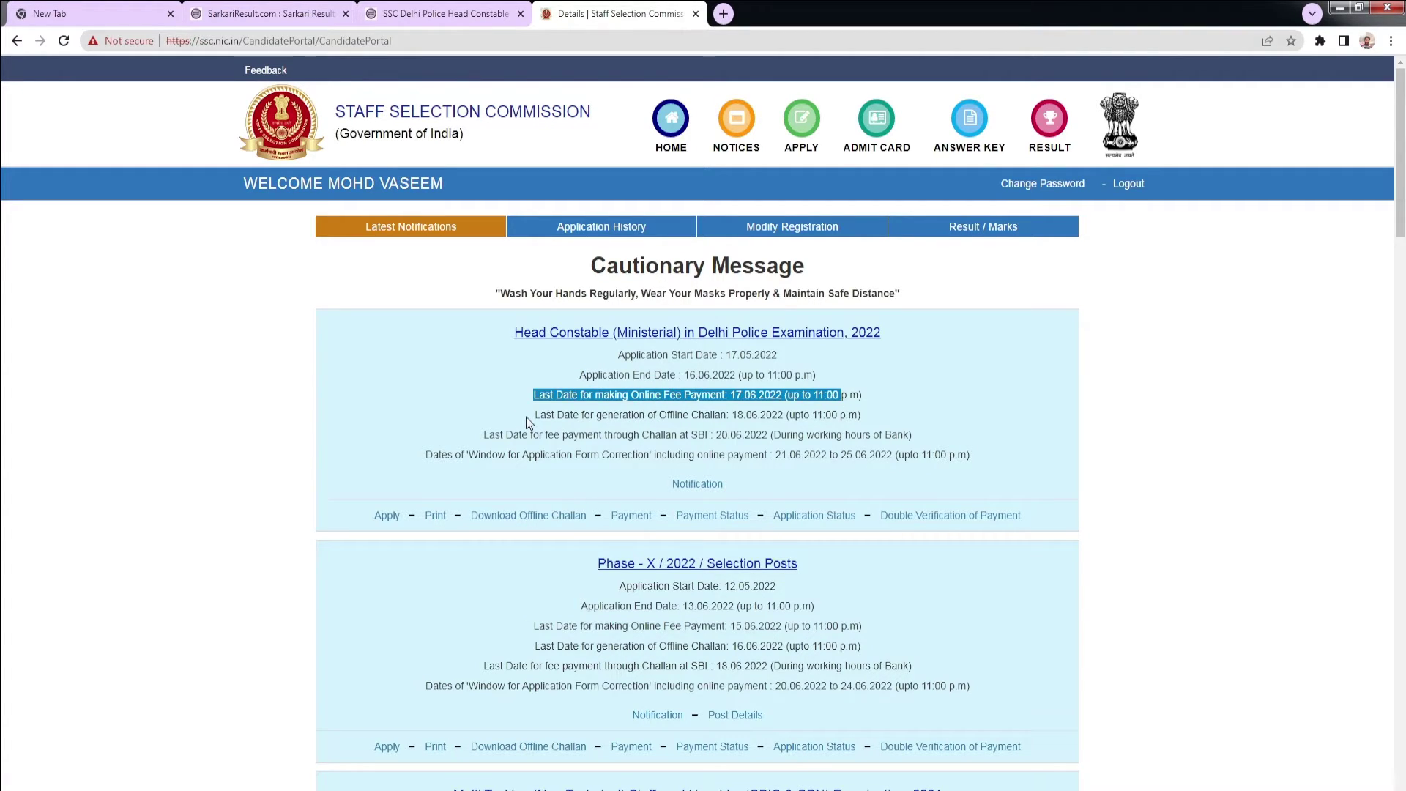
{"action": "left_click_drag", "start_coordinate": [527, 416], "coordinate": [839, 414]}
{"action": "left_click", "coordinate": [475, 443]}
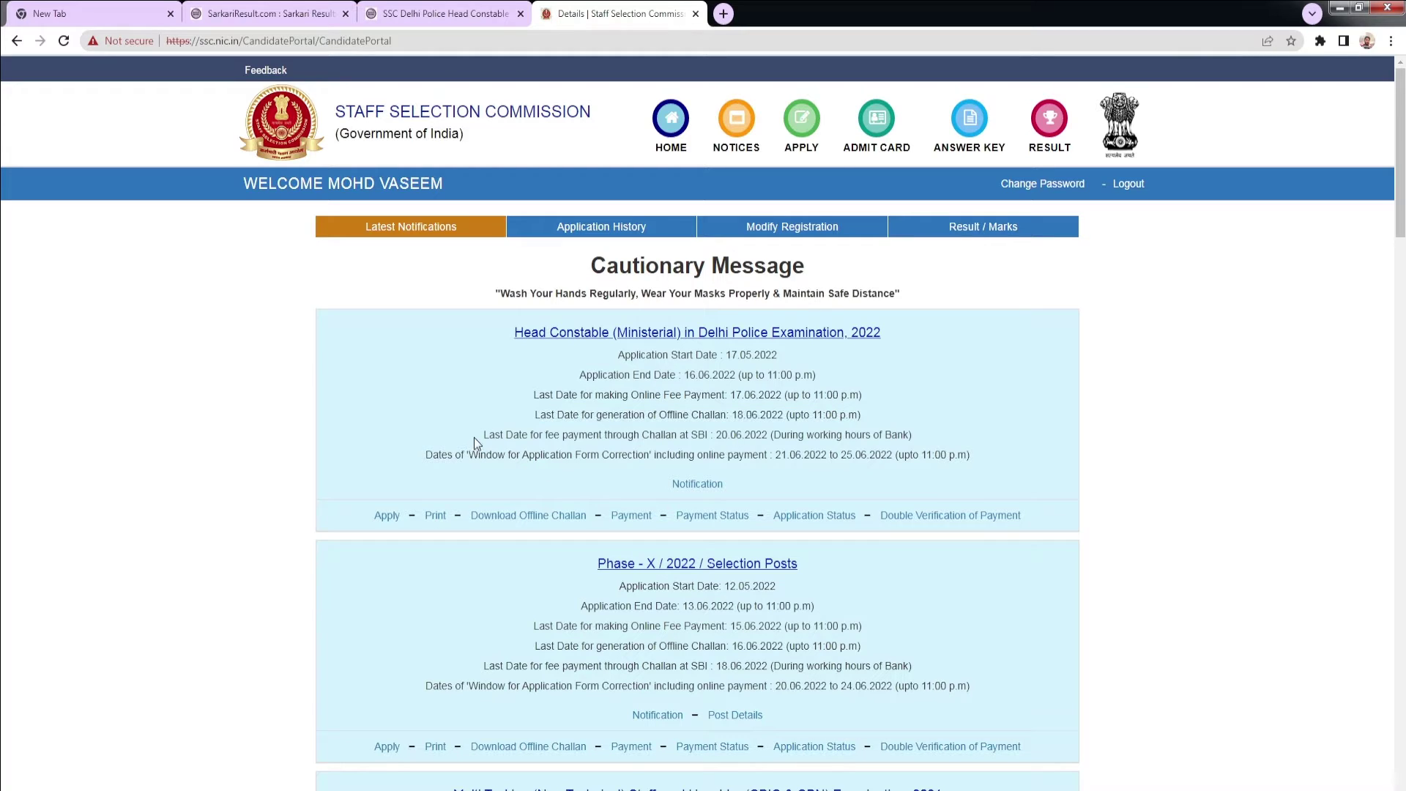
{"action": "left_click_drag", "start_coordinate": [475, 443], "coordinate": [731, 436]}
{"action": "left_click_drag", "start_coordinate": [424, 456], "coordinate": [981, 454]}
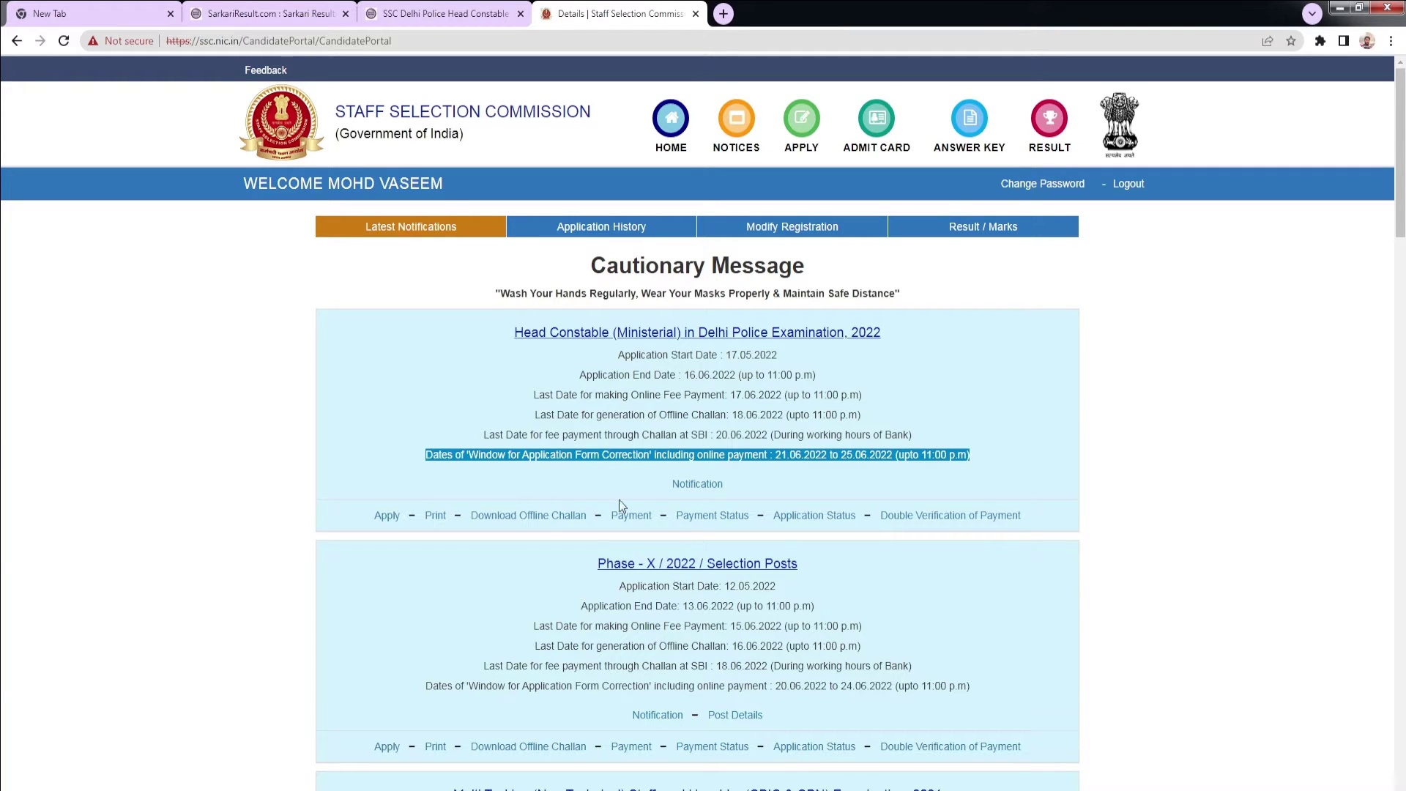
{"action": "left_click", "coordinate": [388, 516]}
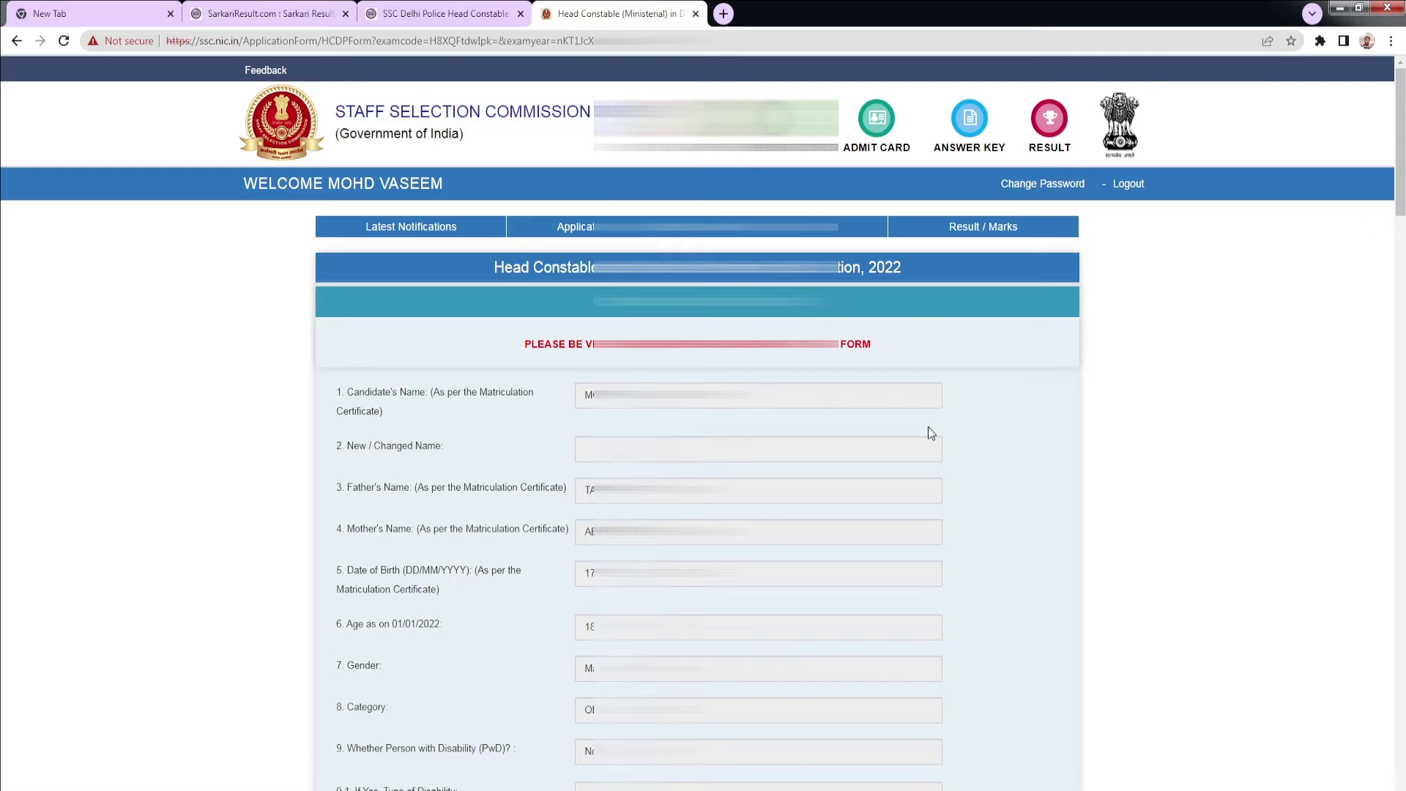
Step: Answer Yes to question 15 on holding a Centre- or Delhi-notified OBC certificate
{"action": "scroll", "coordinate": [1400, 143], "scroll_direction": "down", "scroll_amount": 1}
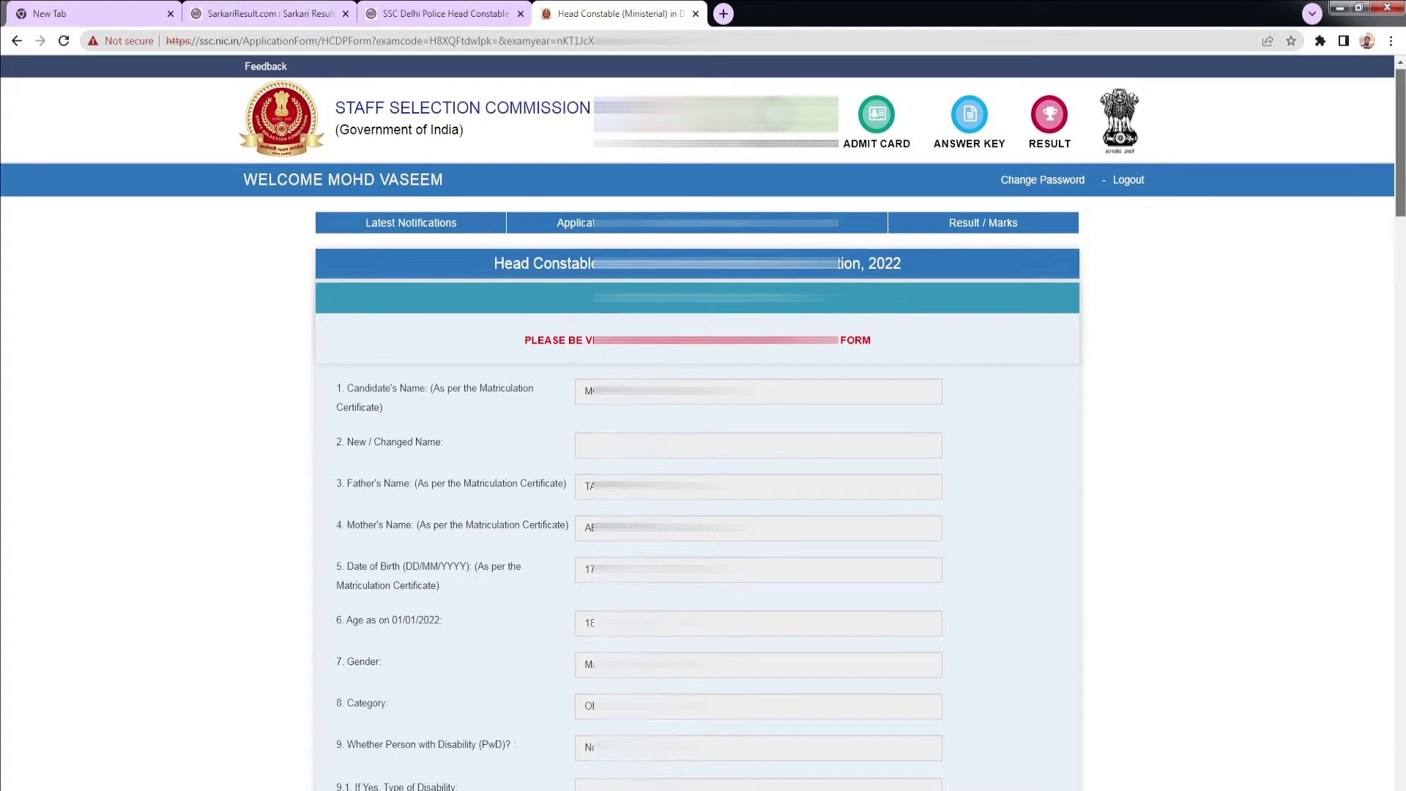
{"action": "scroll", "coordinate": [1401, 274], "scroll_direction": "down", "scroll_amount": 4}
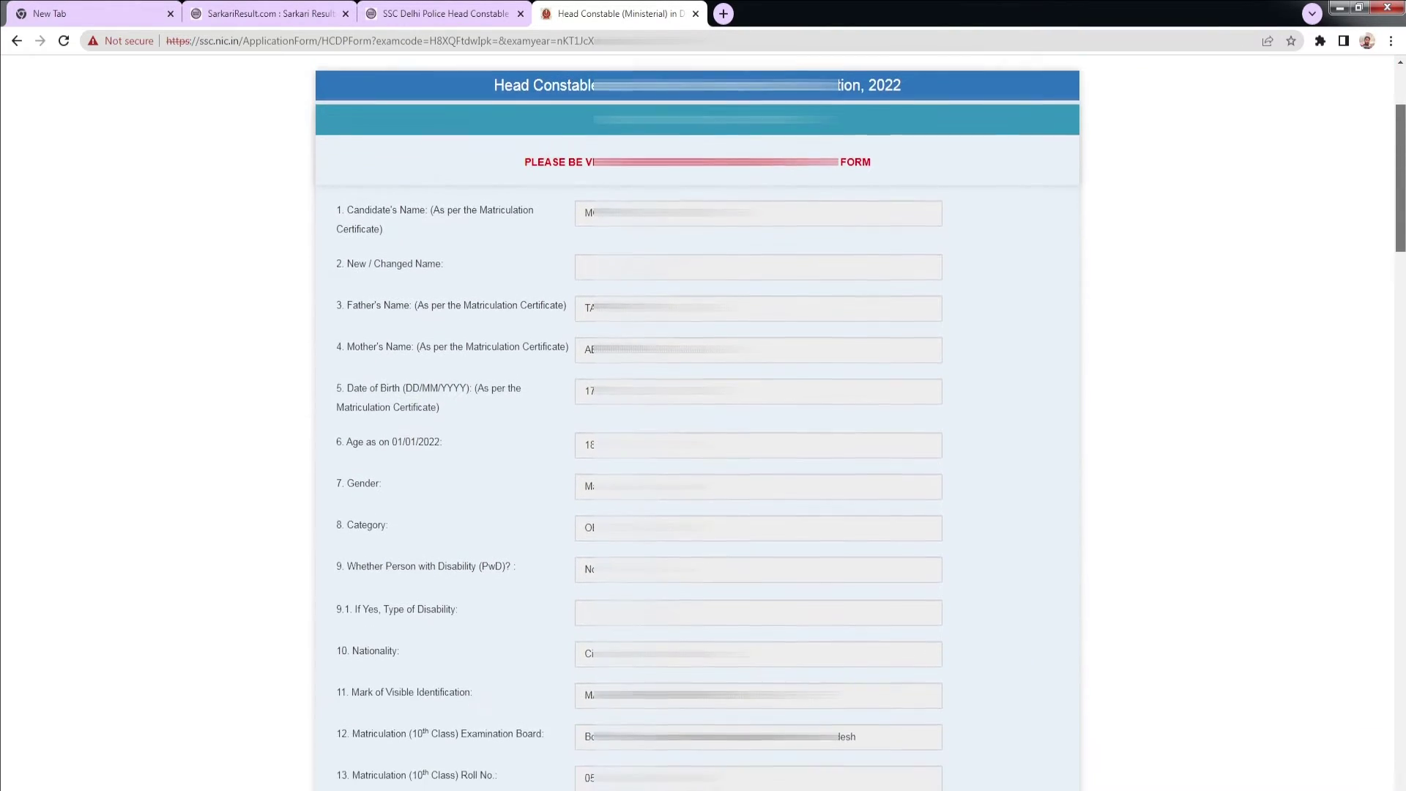
{"action": "left_click_drag", "start_coordinate": [1401, 275], "coordinate": [1401, 318]}
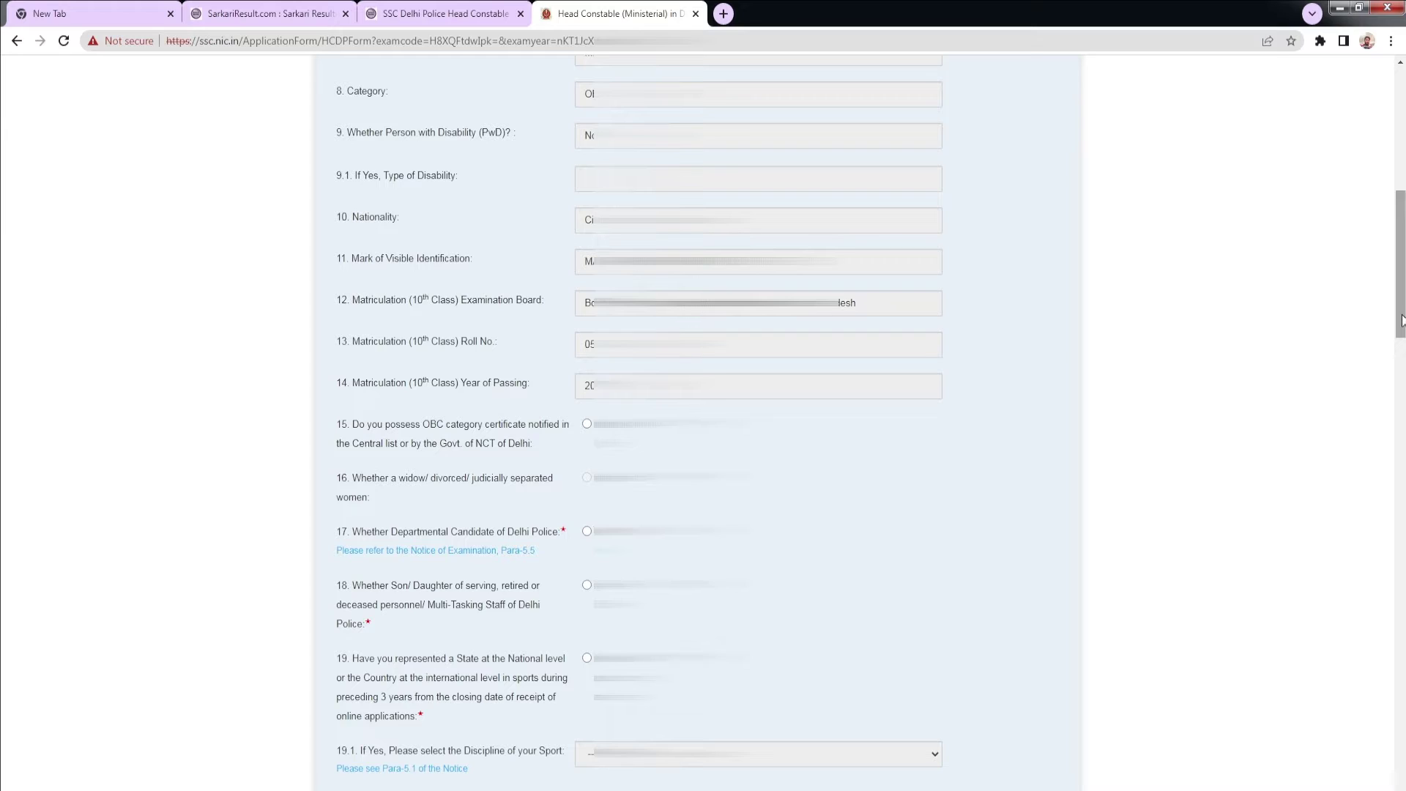
{"action": "left_click", "coordinate": [586, 424]}
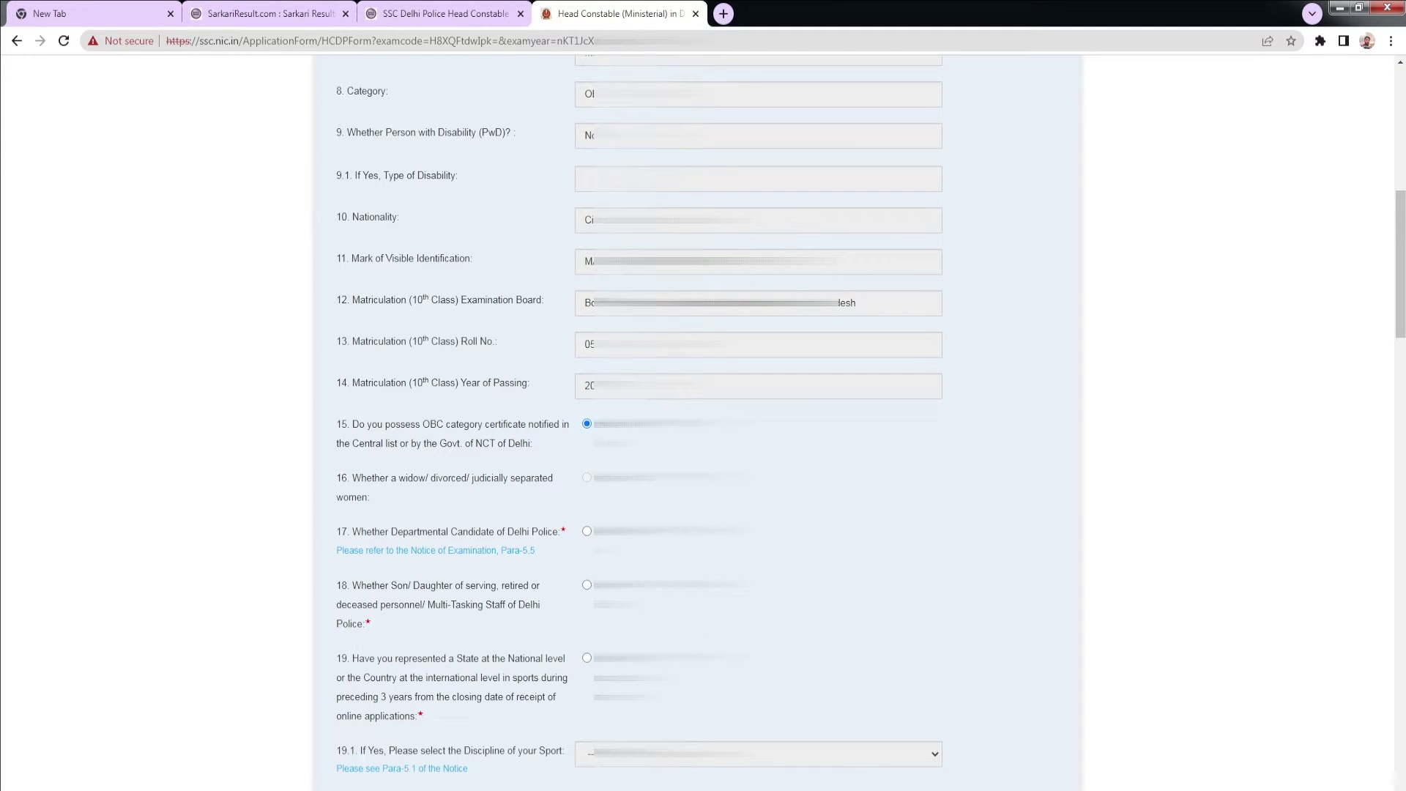
Step: Review questions 15–18 and answer No to the national-level sports representation question
{"action": "scroll", "coordinate": [1399, 308], "scroll_direction": "down", "scroll_amount": 3}
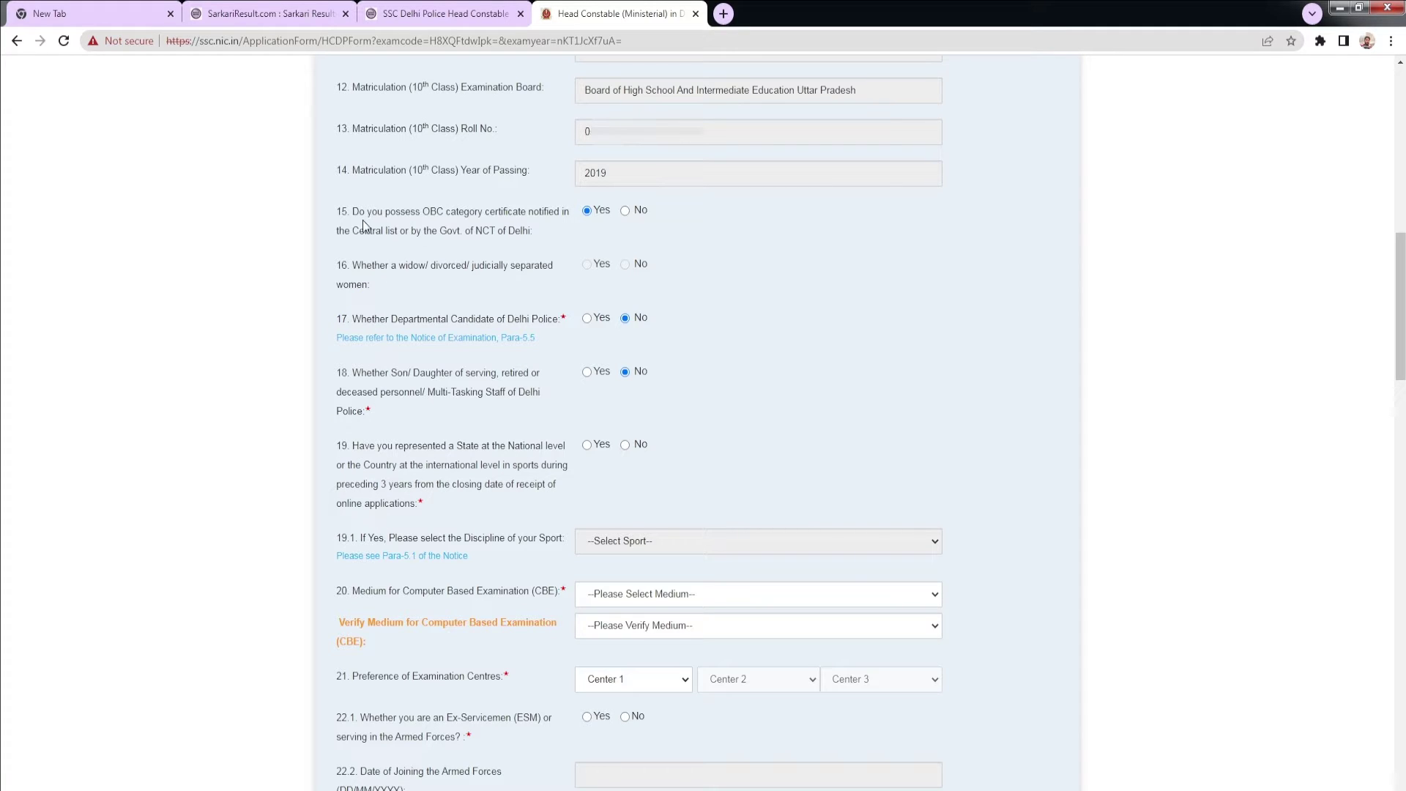
{"action": "left_click_drag", "start_coordinate": [352, 213], "coordinate": [527, 232]}
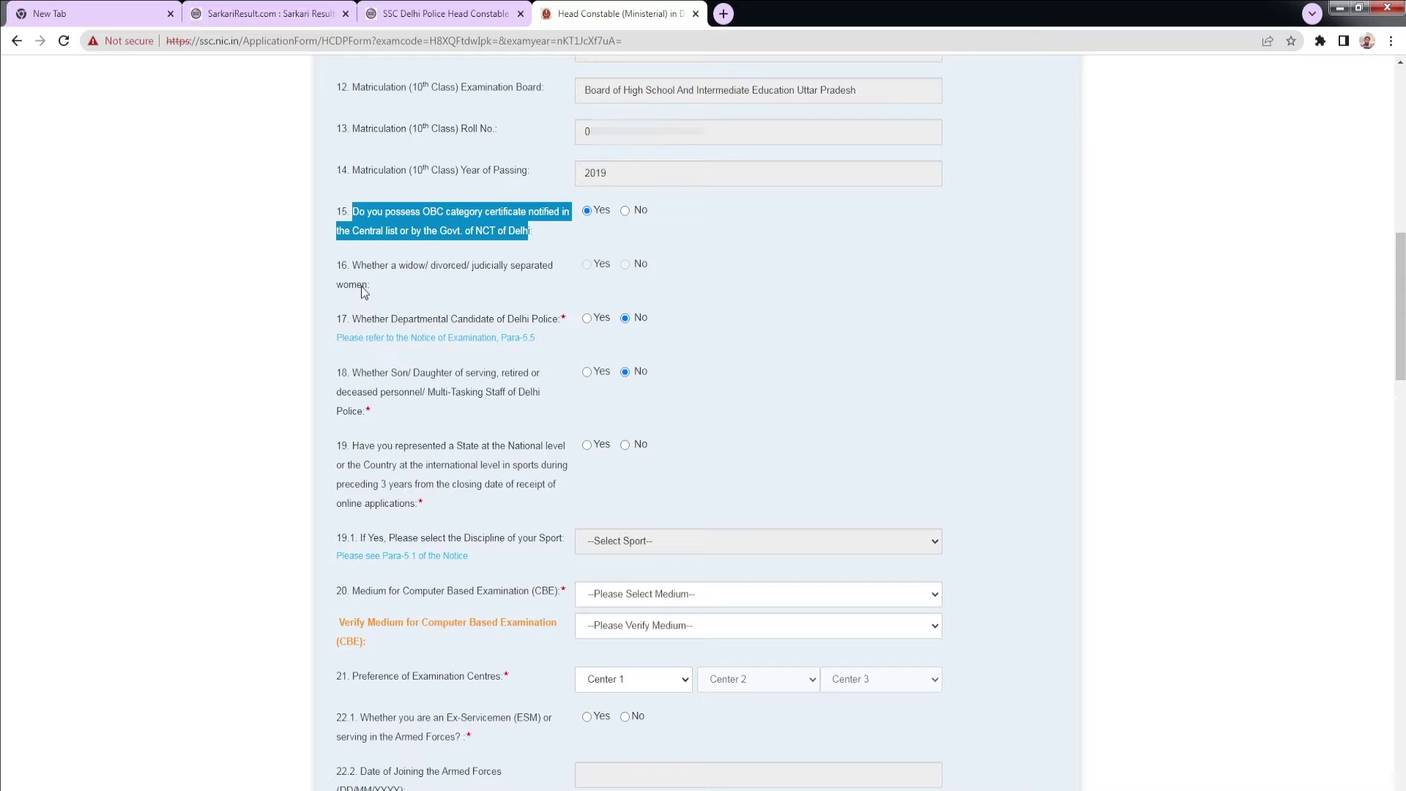
{"action": "left_click_drag", "start_coordinate": [354, 323], "coordinate": [559, 321]}
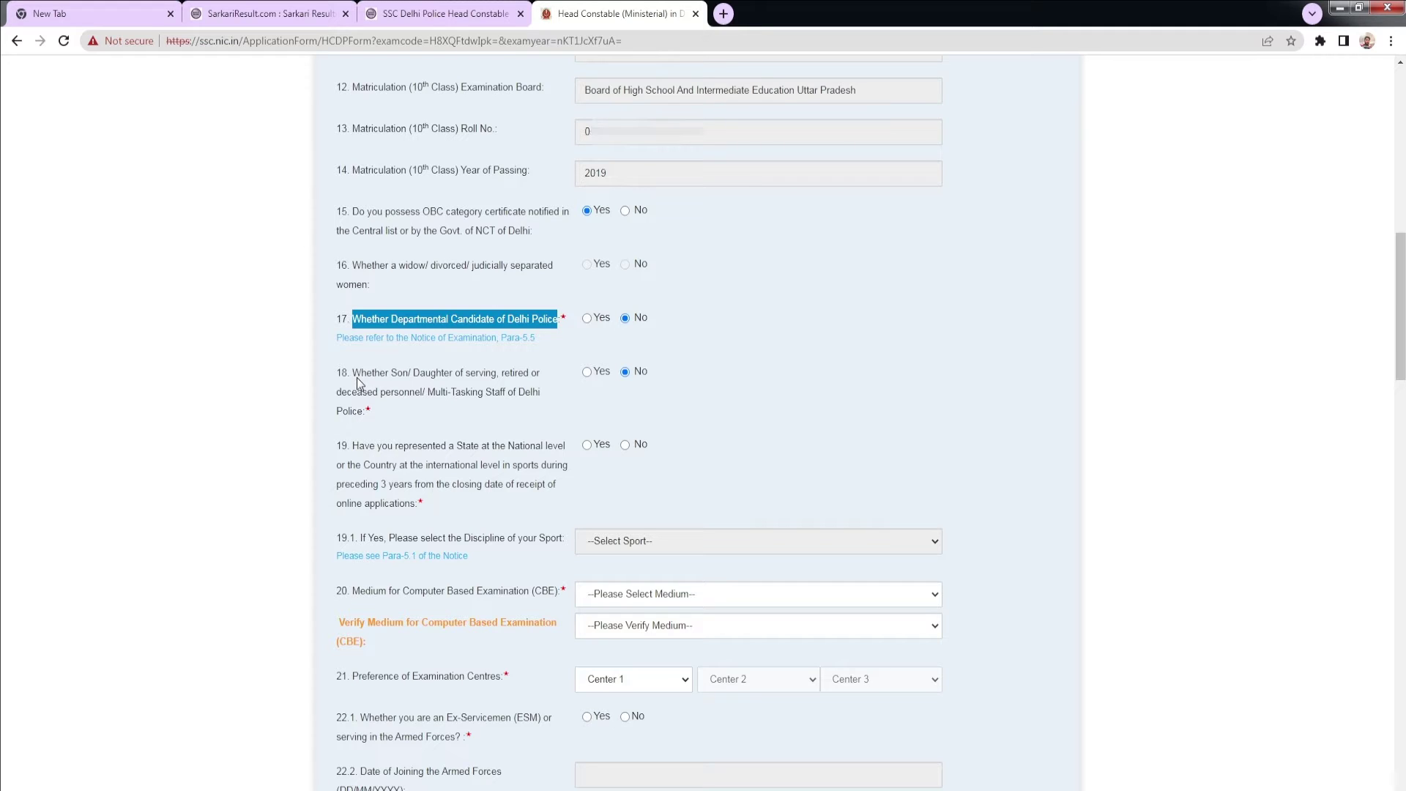
{"action": "left_click", "coordinate": [356, 377]}
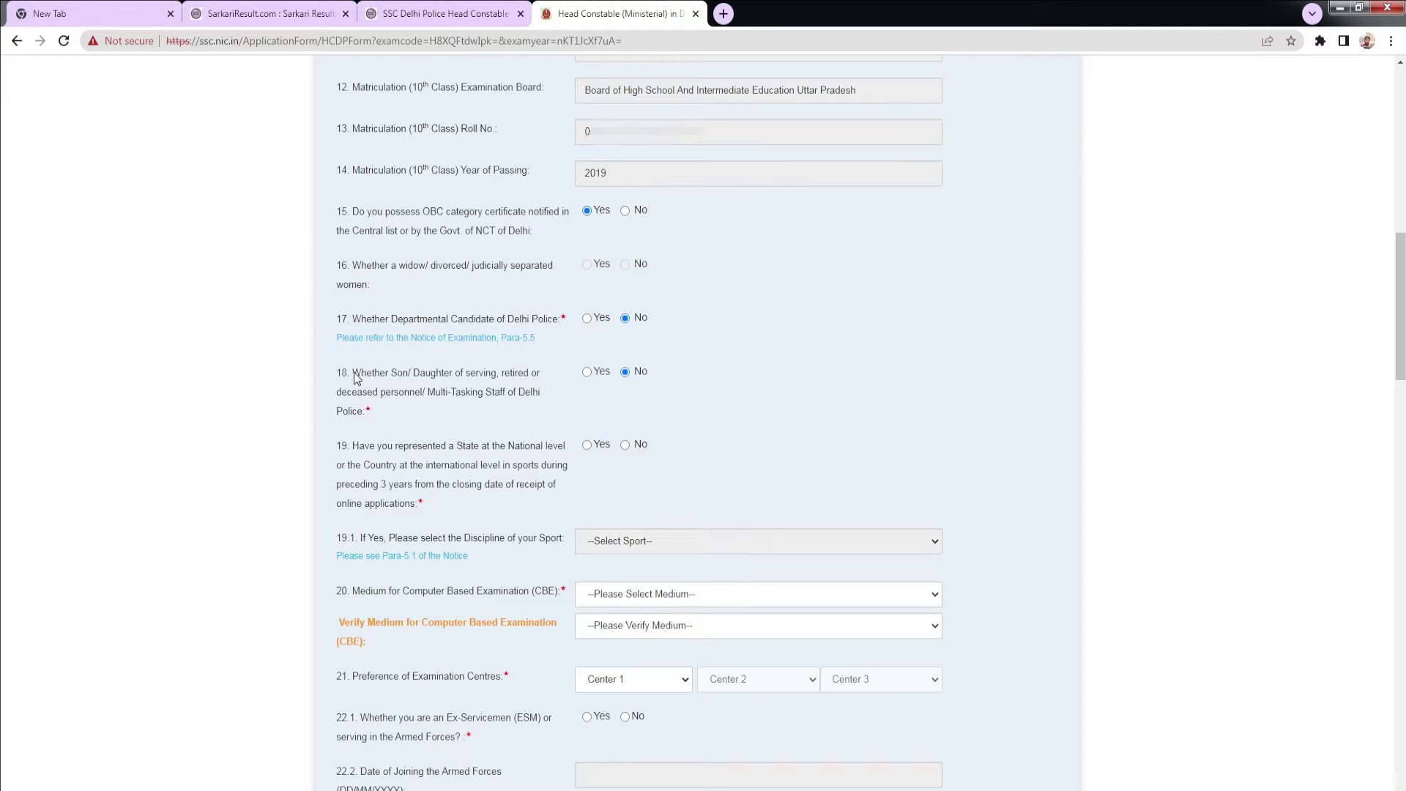
{"action": "left_click_drag", "start_coordinate": [355, 377], "coordinate": [369, 416]}
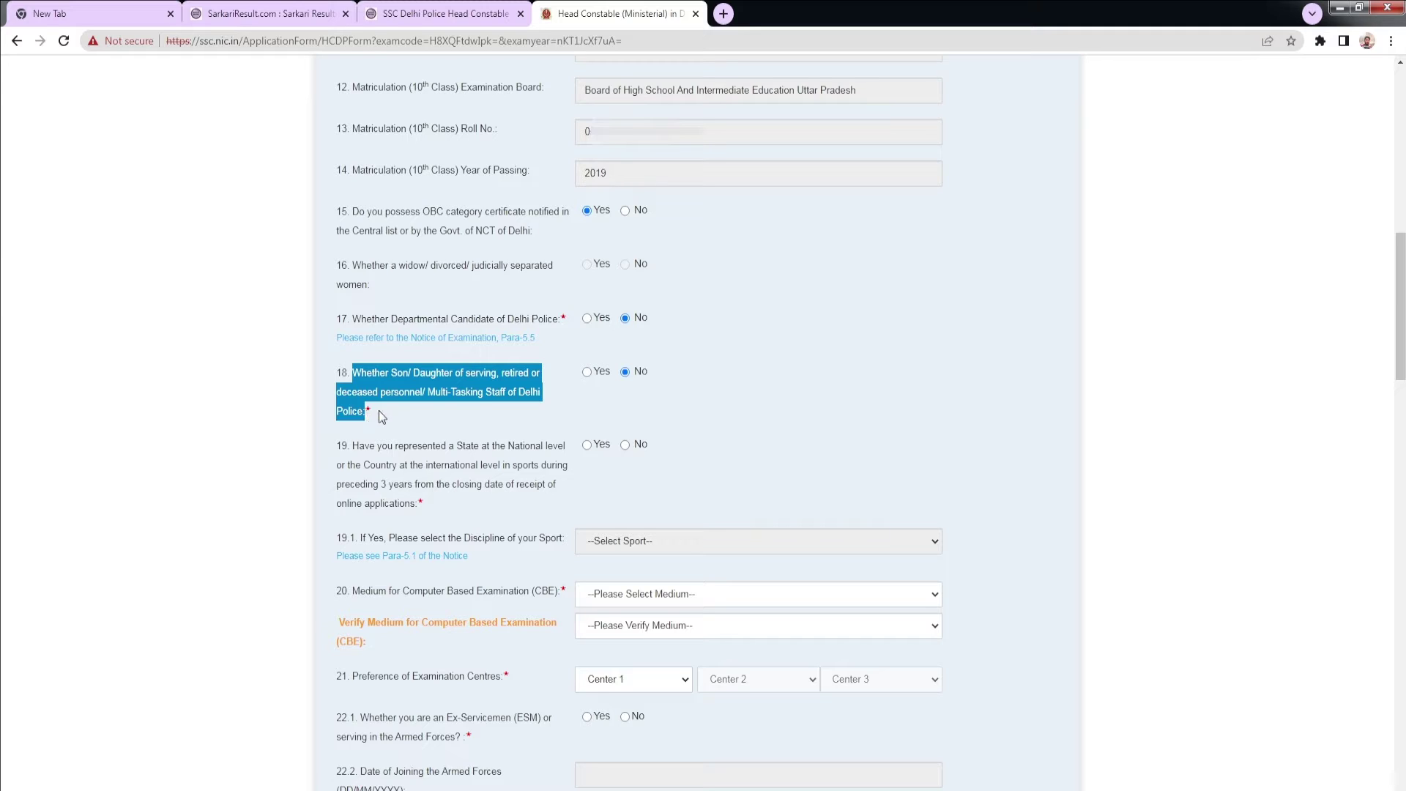
{"action": "left_click", "coordinate": [447, 413]}
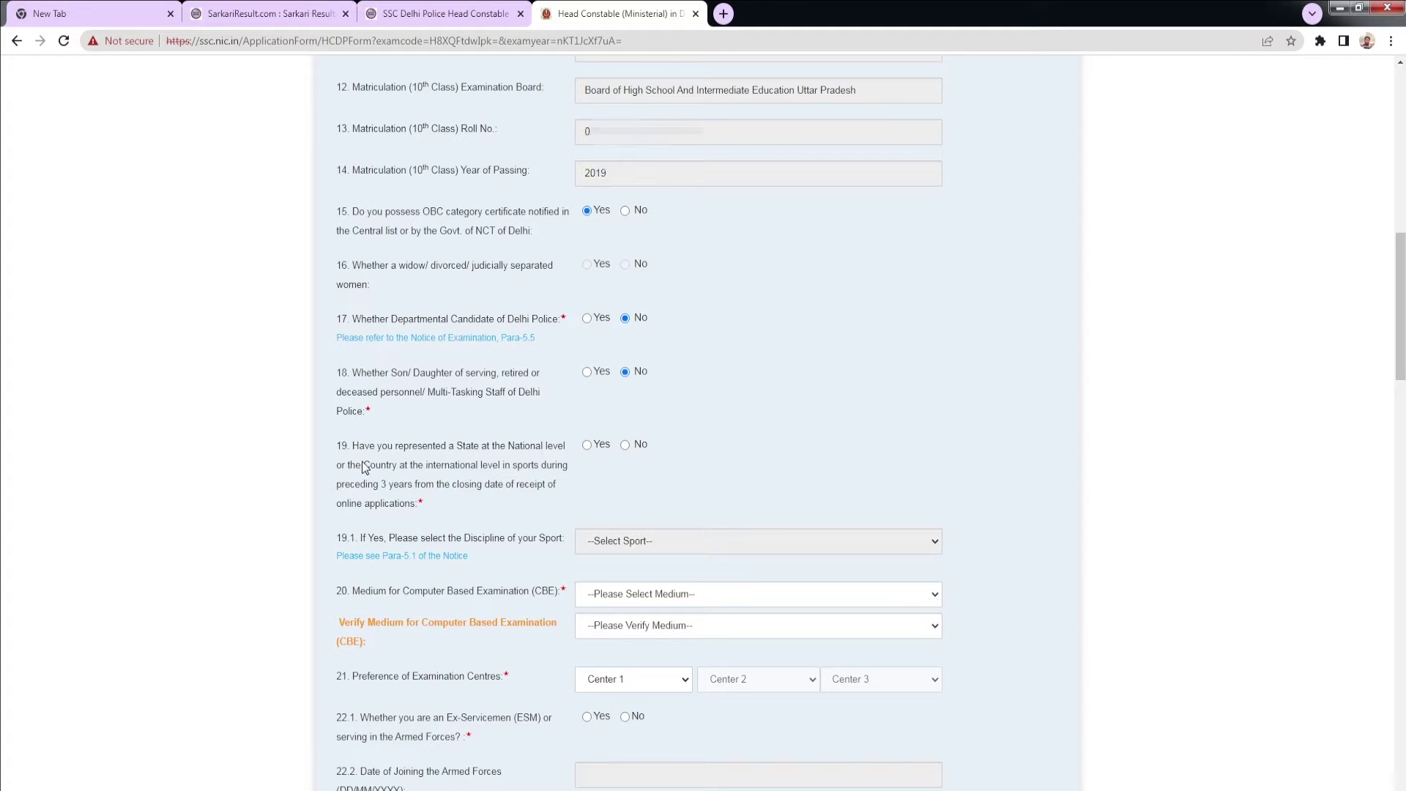
{"action": "left_click_drag", "start_coordinate": [358, 445], "coordinate": [465, 485]}
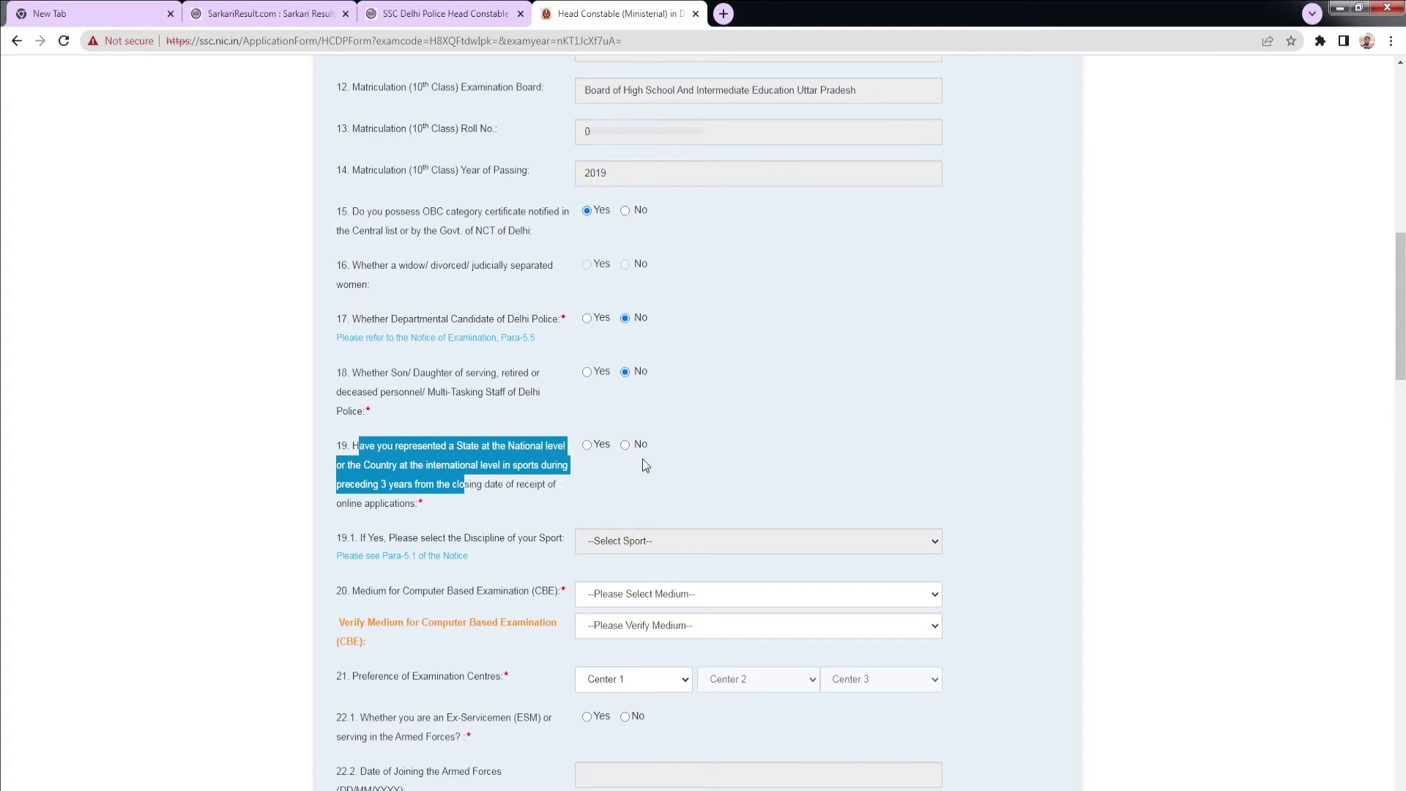
{"action": "left_click", "coordinate": [624, 447]}
Step: Set both the Medium for CBE and Verify Medium dropdowns to English
{"action": "left_click_drag", "start_coordinate": [1401, 307], "coordinate": [1400, 376]}
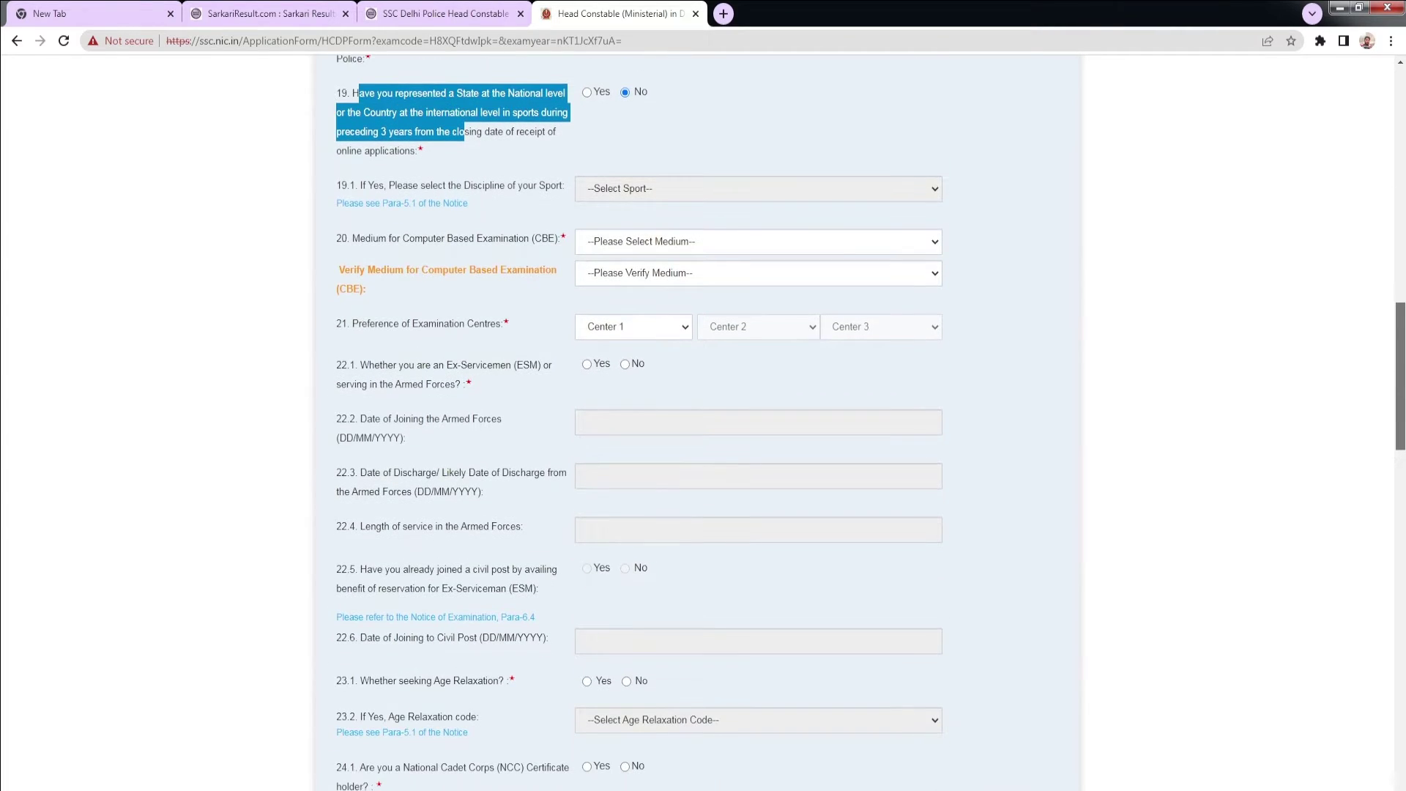
{"action": "left_click", "coordinate": [709, 249]}
{"action": "left_click", "coordinate": [384, 268]}
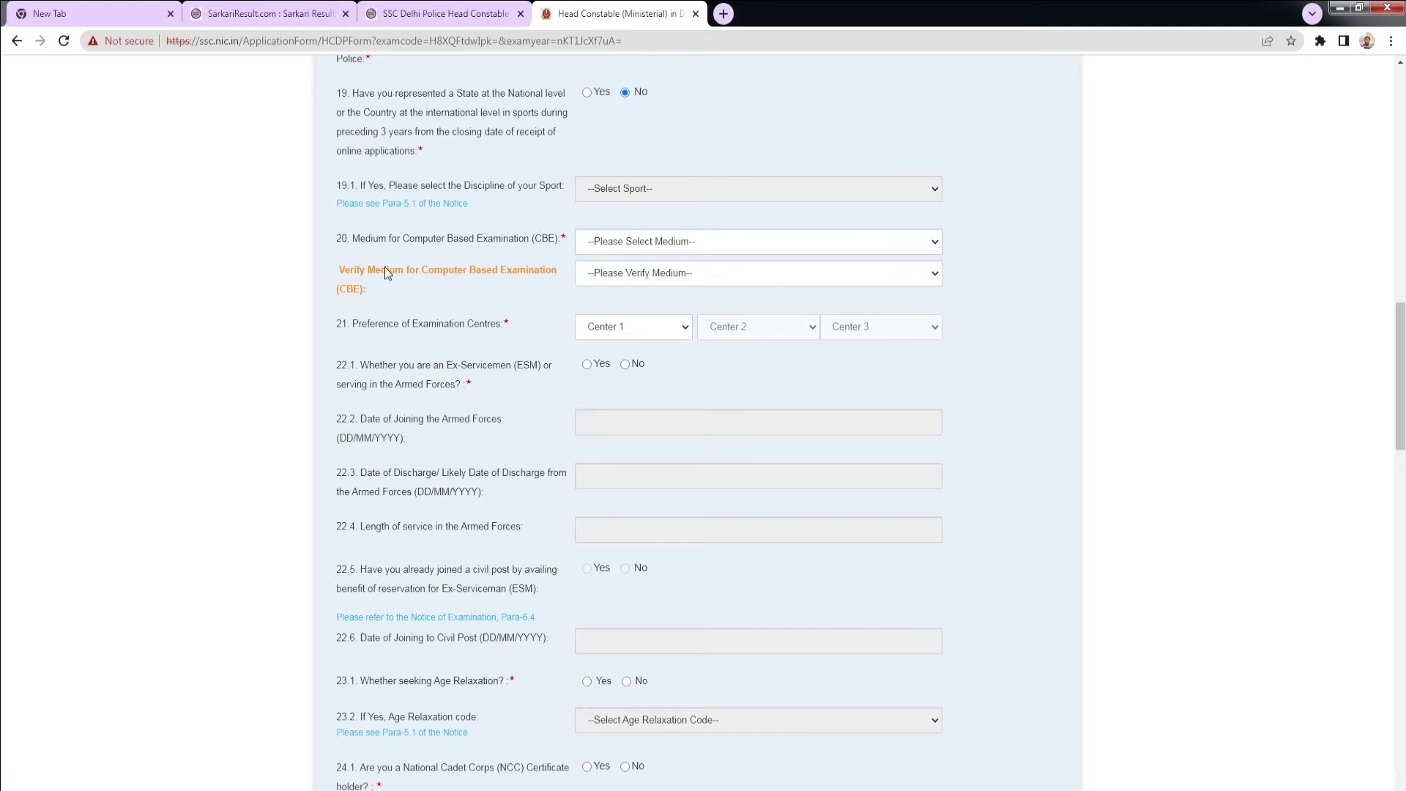
{"action": "left_click_drag", "start_coordinate": [344, 244], "coordinate": [566, 246]}
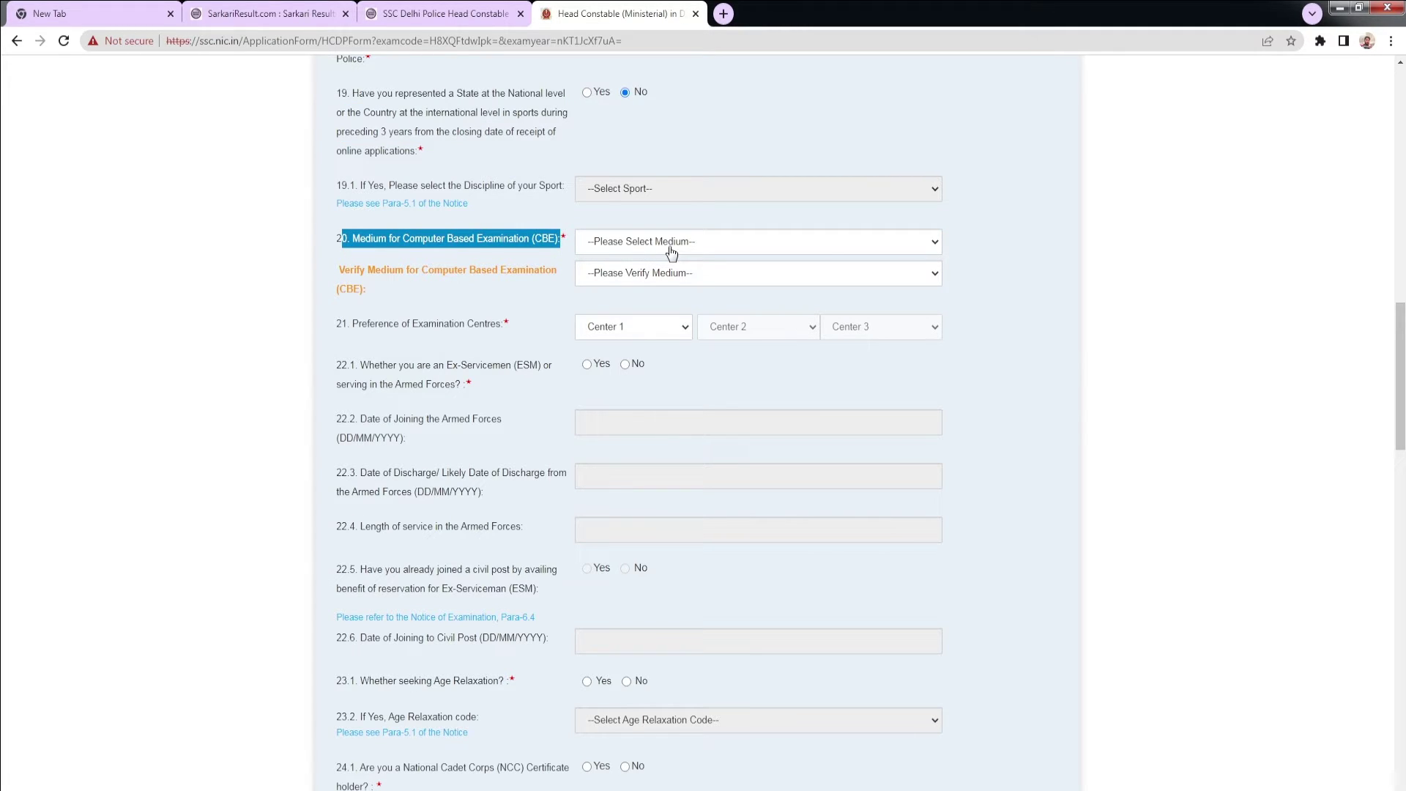
{"action": "left_click", "coordinate": [671, 249]}
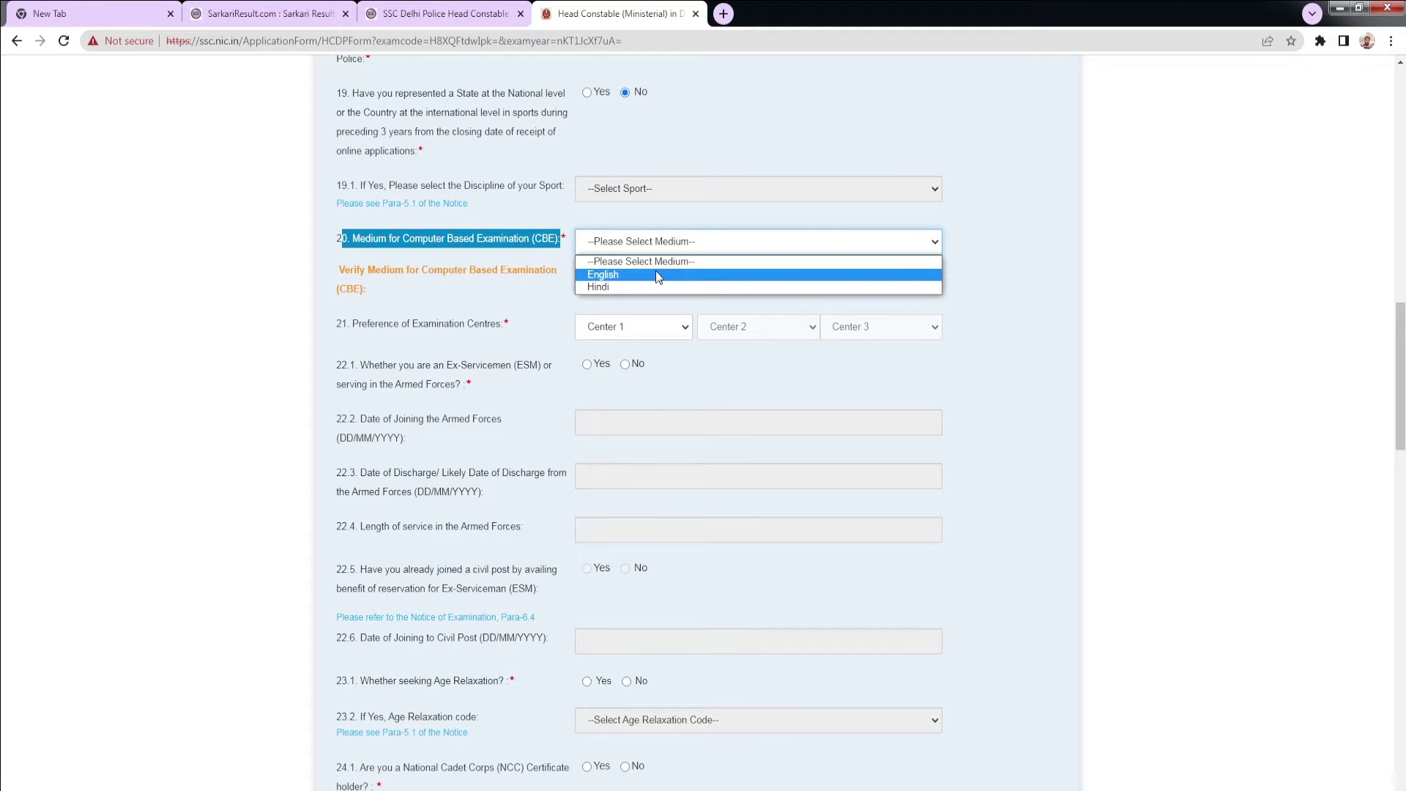
{"action": "left_click", "coordinate": [655, 273]}
{"action": "left_click", "coordinate": [654, 274]}
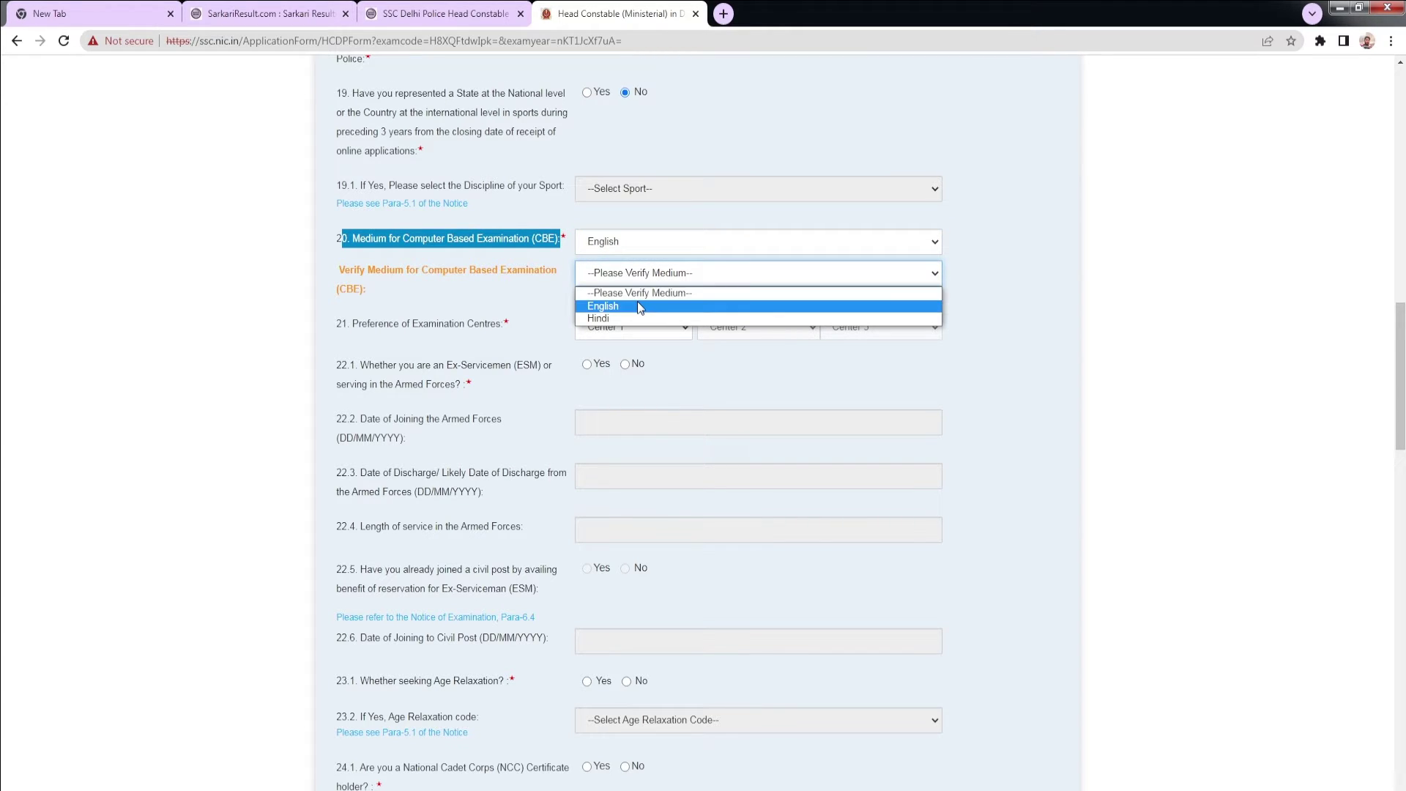
{"action": "left_click", "coordinate": [640, 306]}
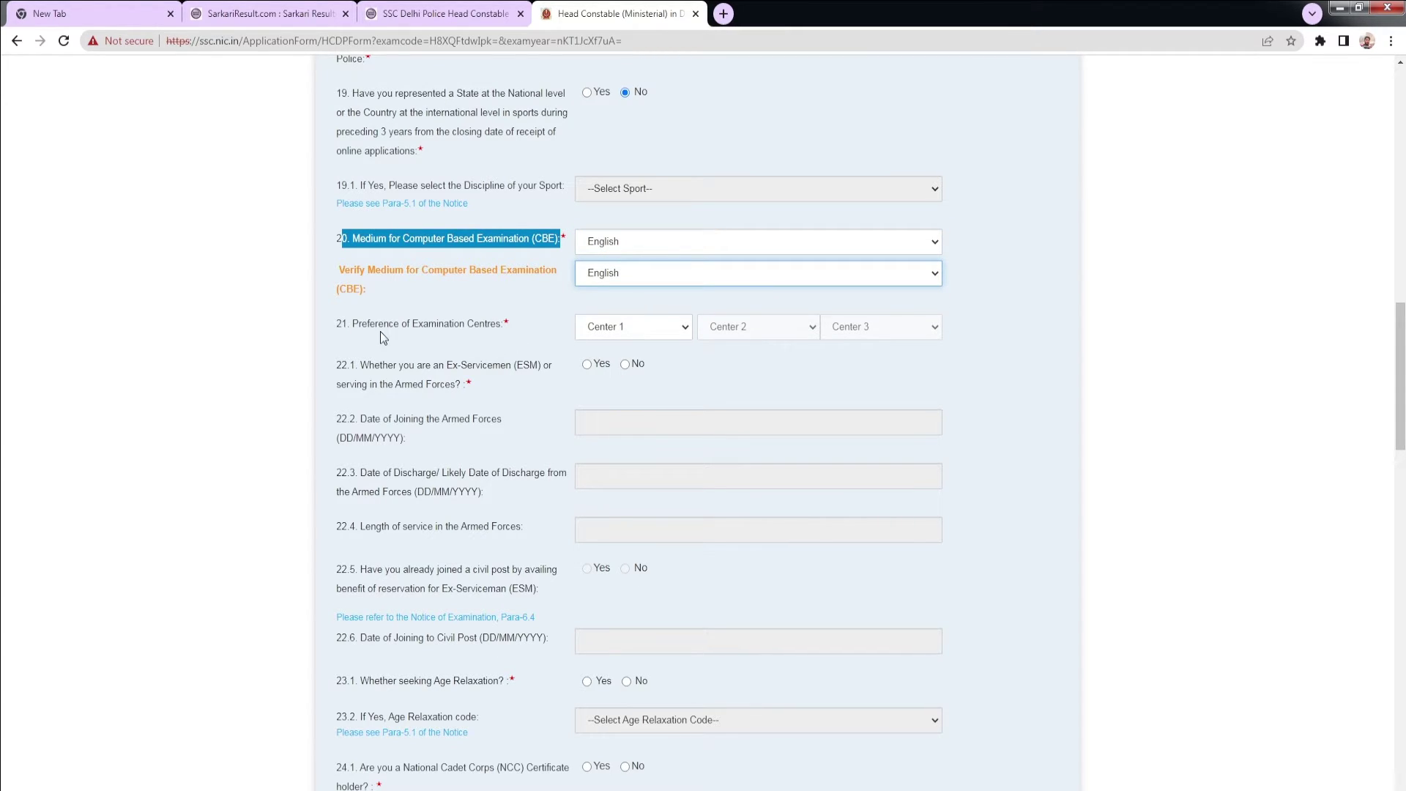
{"action": "left_click_drag", "start_coordinate": [350, 323], "coordinate": [500, 324]}
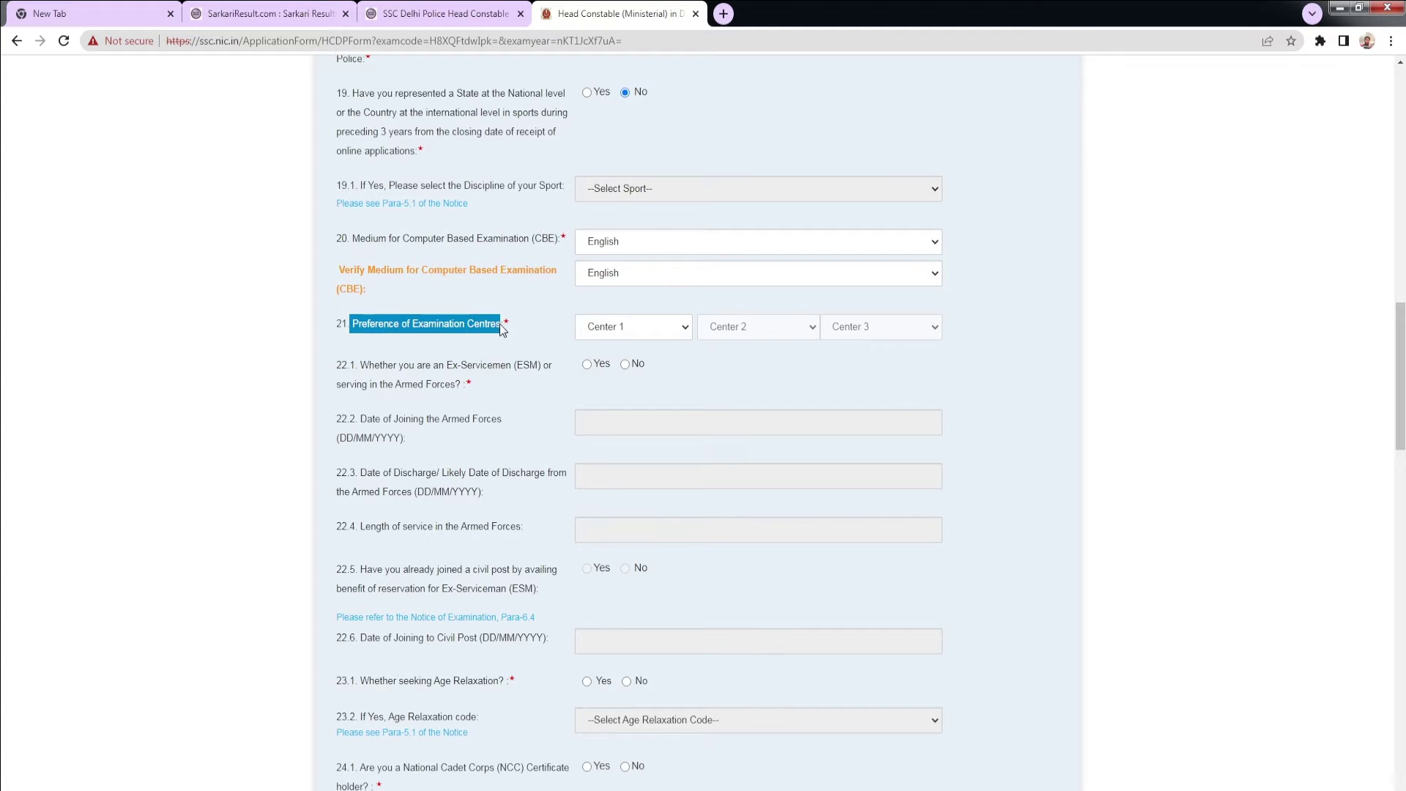
Step: Choose NR-Roorkee(2006) as the first-choice examination centre
{"action": "left_click", "coordinate": [628, 337]}
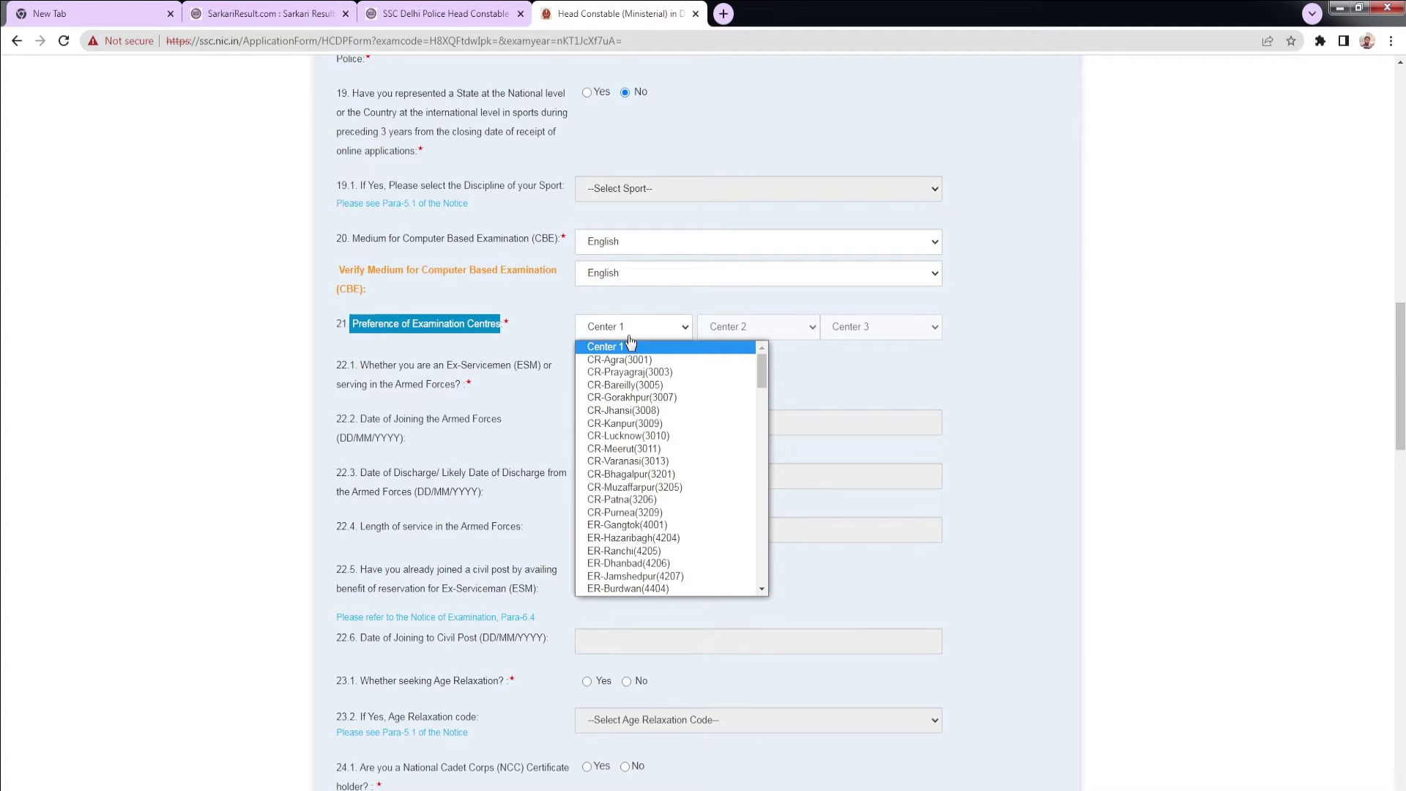
{"action": "left_click", "coordinate": [630, 345]}
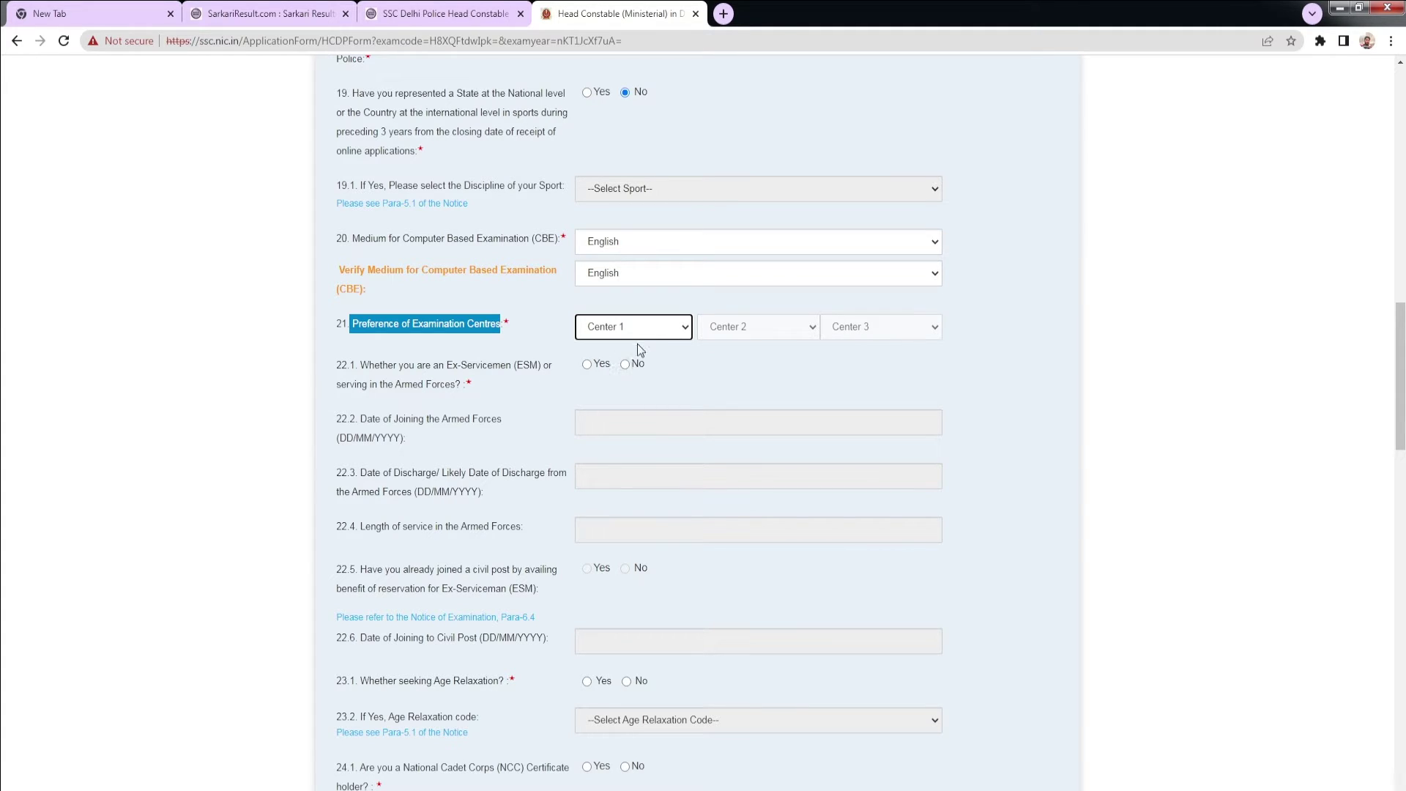
{"action": "left_click", "coordinate": [638, 337]}
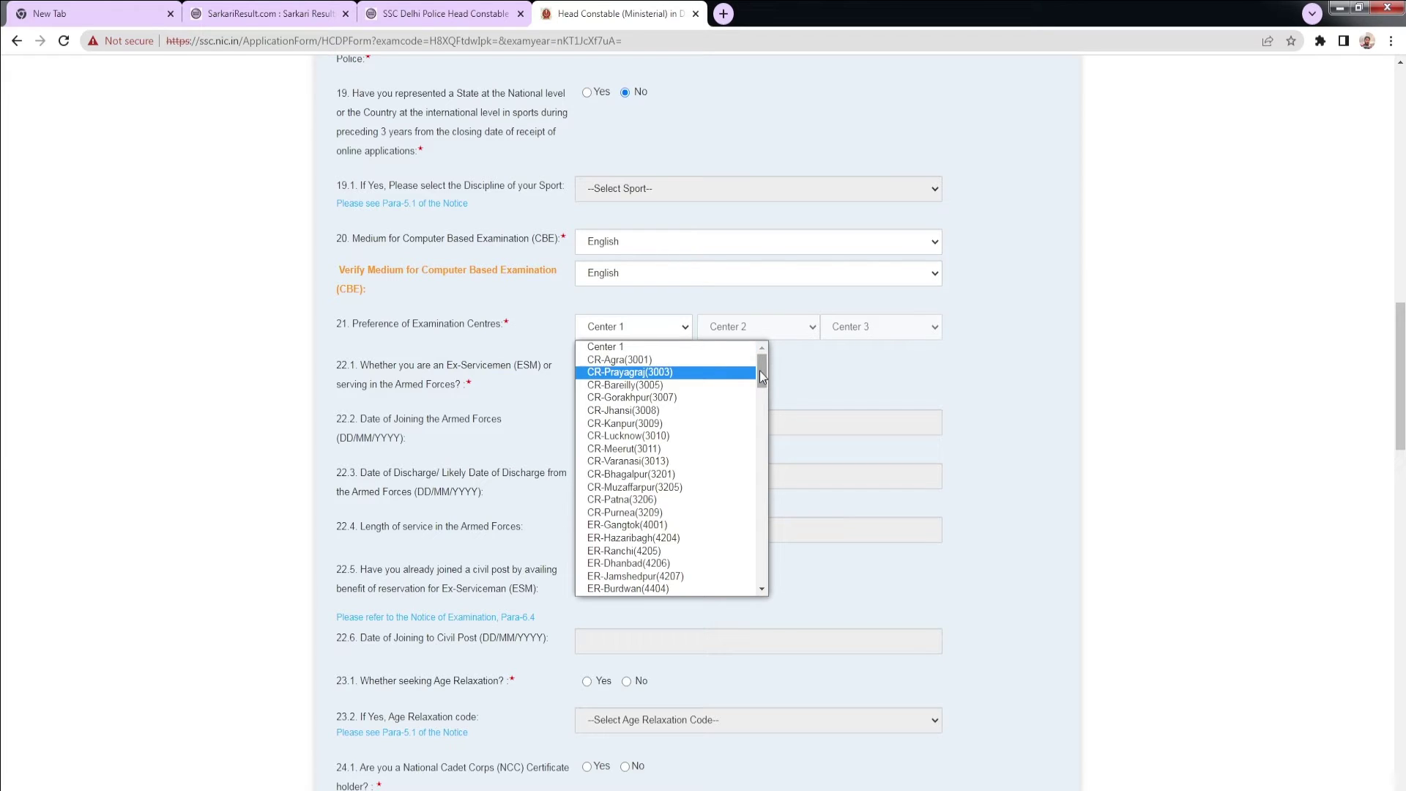
{"action": "left_click_drag", "start_coordinate": [760, 372], "coordinate": [766, 397]}
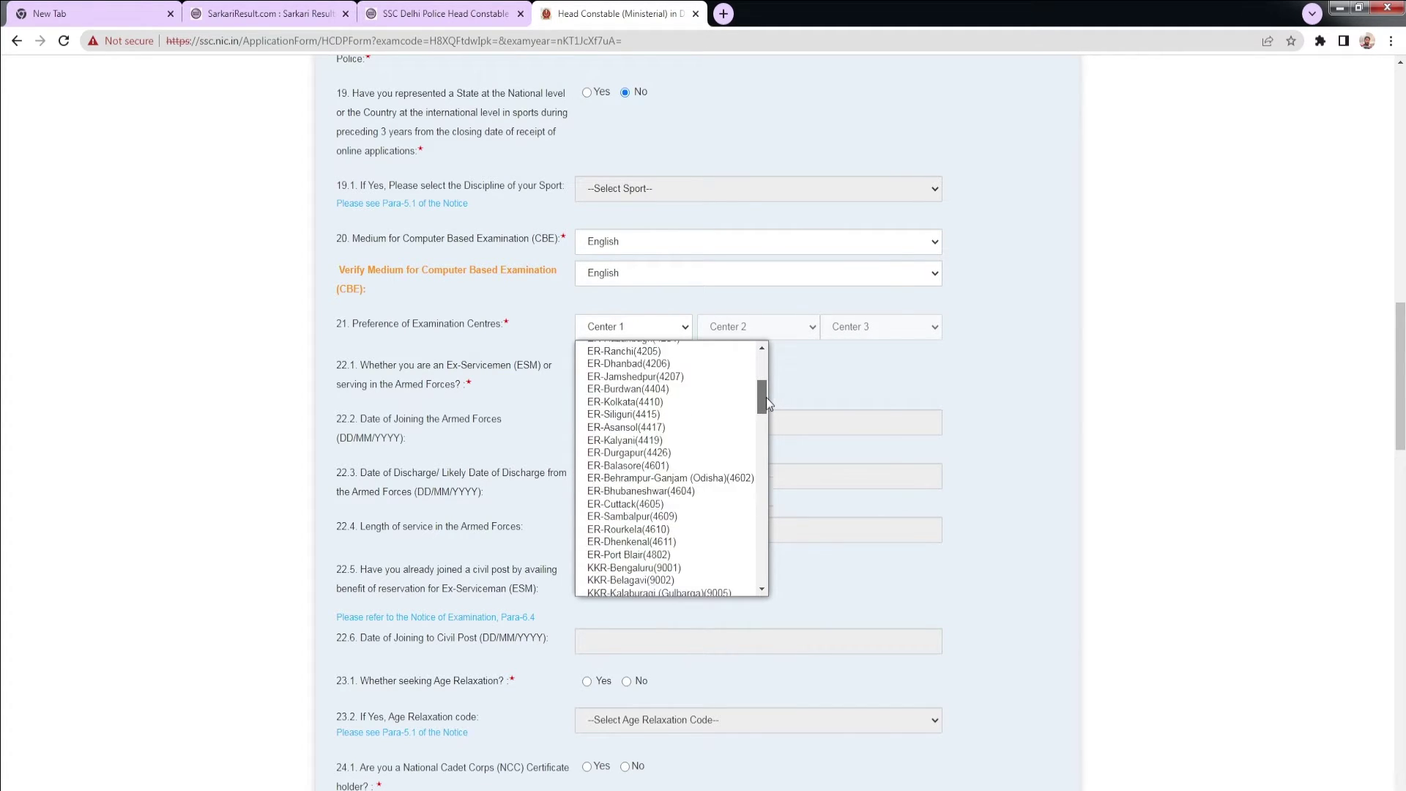
{"action": "left_click", "coordinate": [698, 452]}
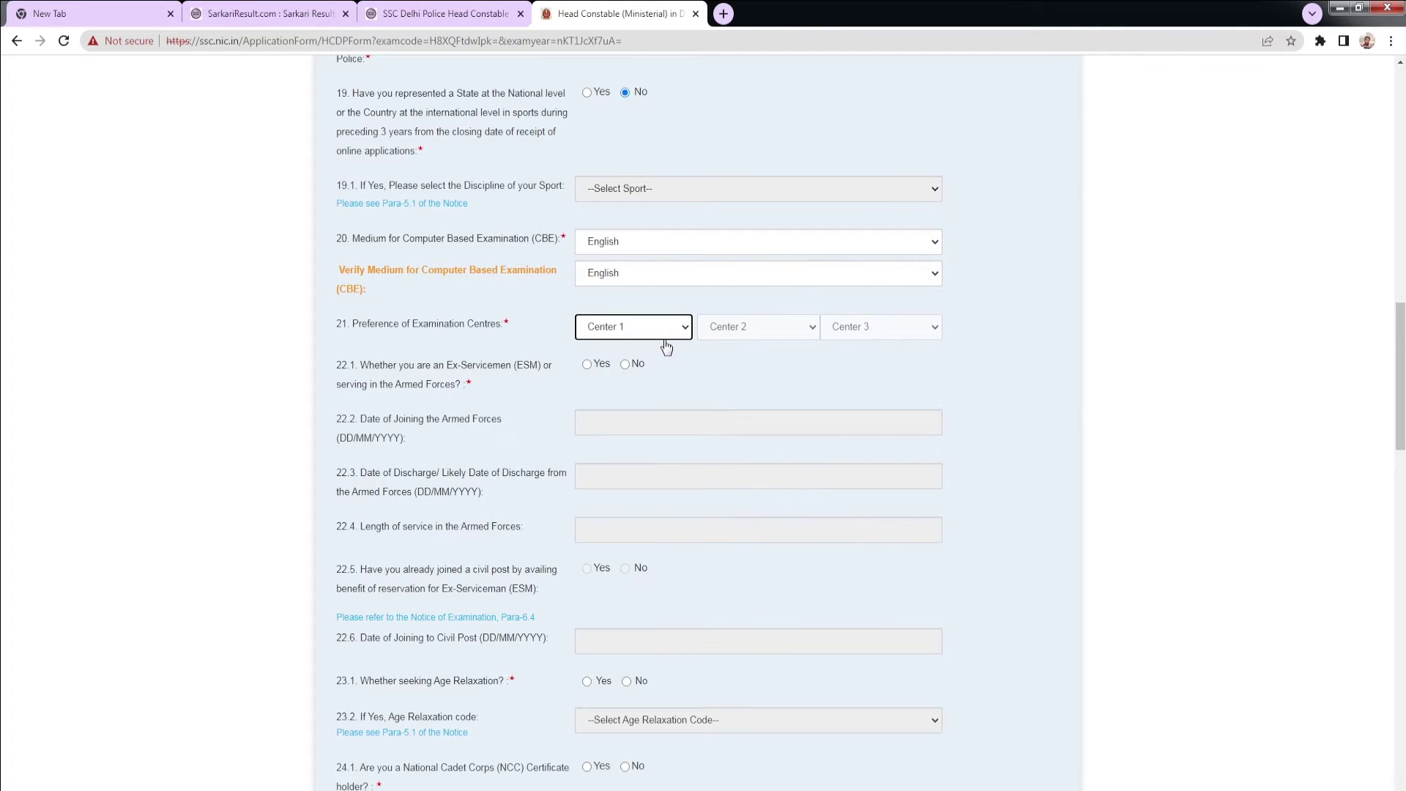
{"action": "left_click", "coordinate": [663, 333]}
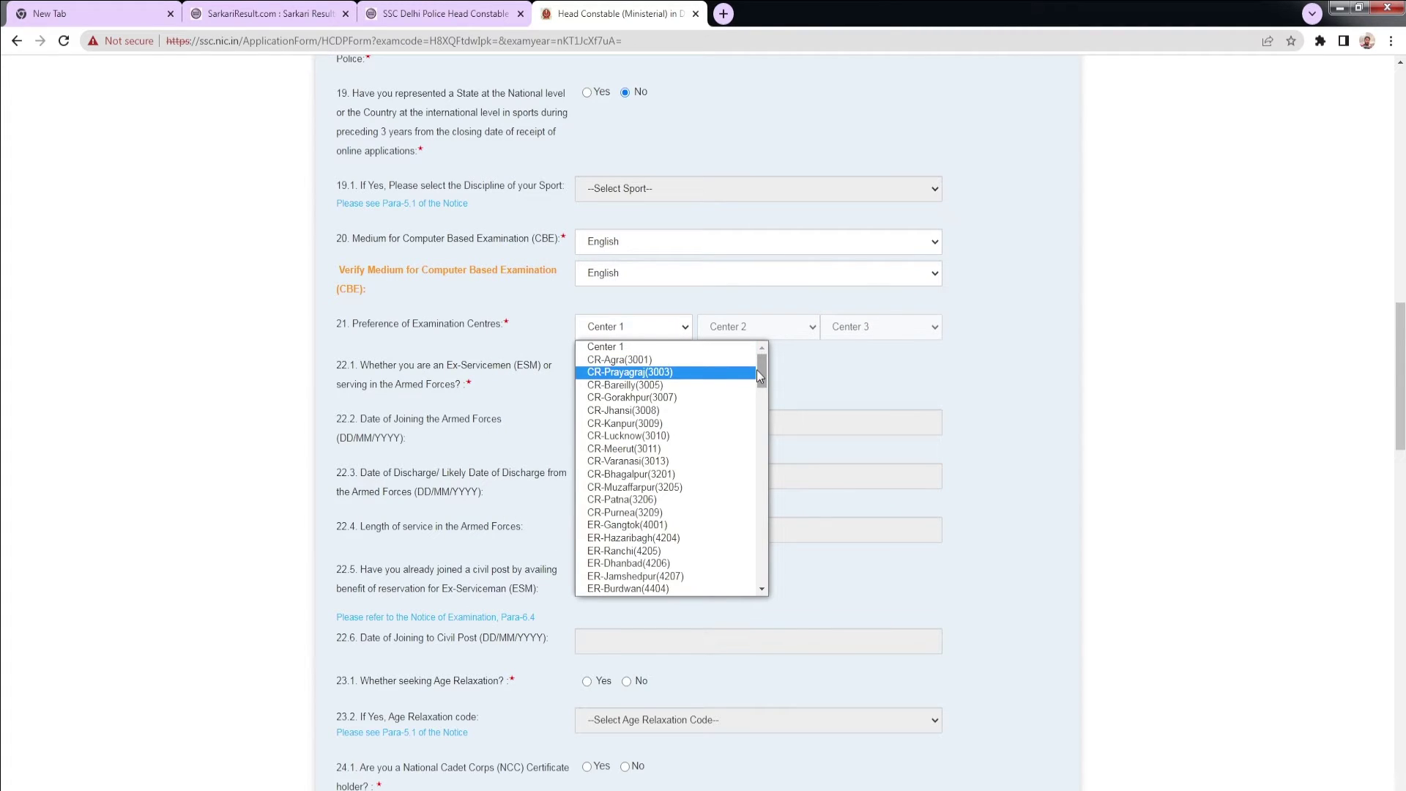
{"action": "left_click_drag", "start_coordinate": [765, 375], "coordinate": [763, 489]}
{"action": "left_click", "coordinate": [665, 460]}
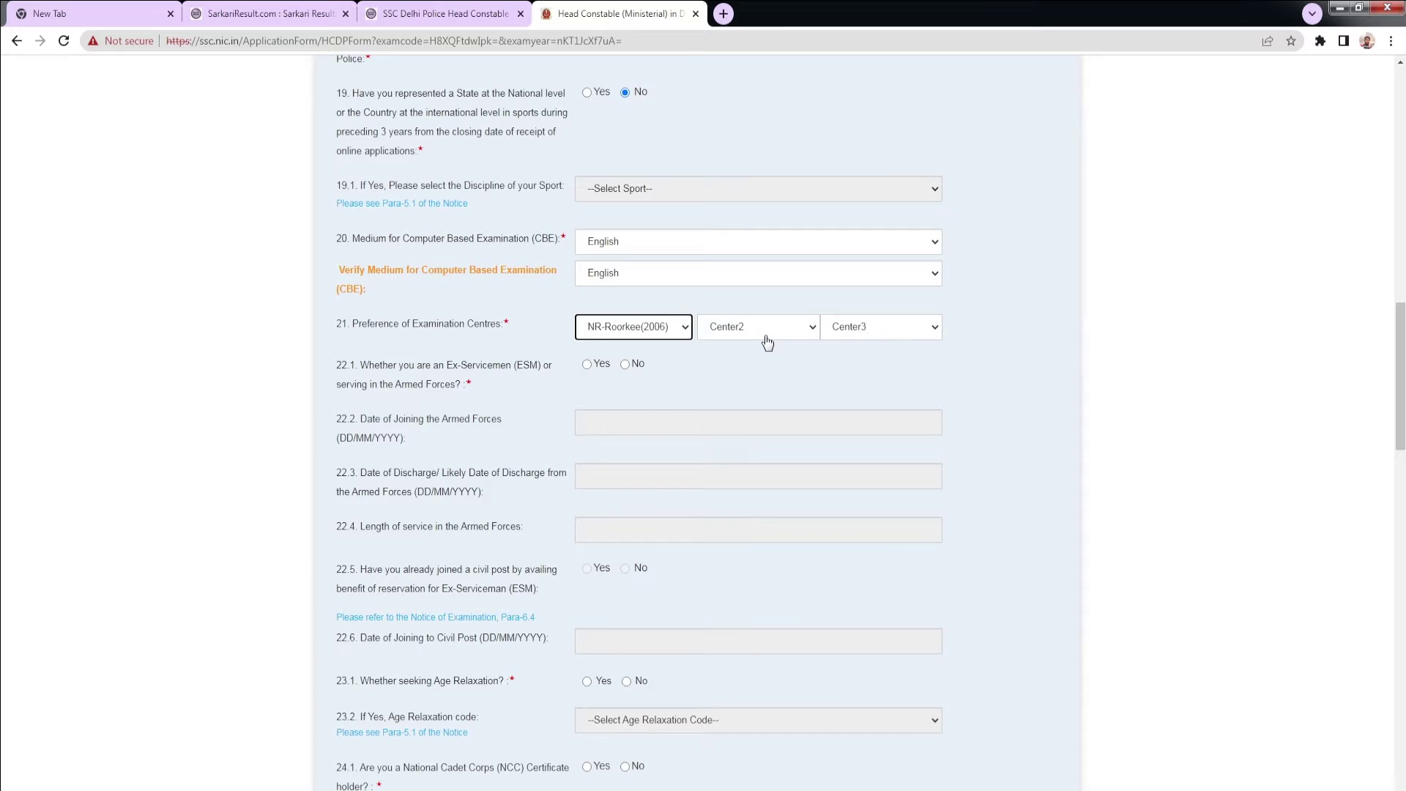
Step: Set NR-Dehradun(2002) and NR-Haridwar(2005) as the second and third centre choices
{"action": "left_click", "coordinate": [765, 340]}
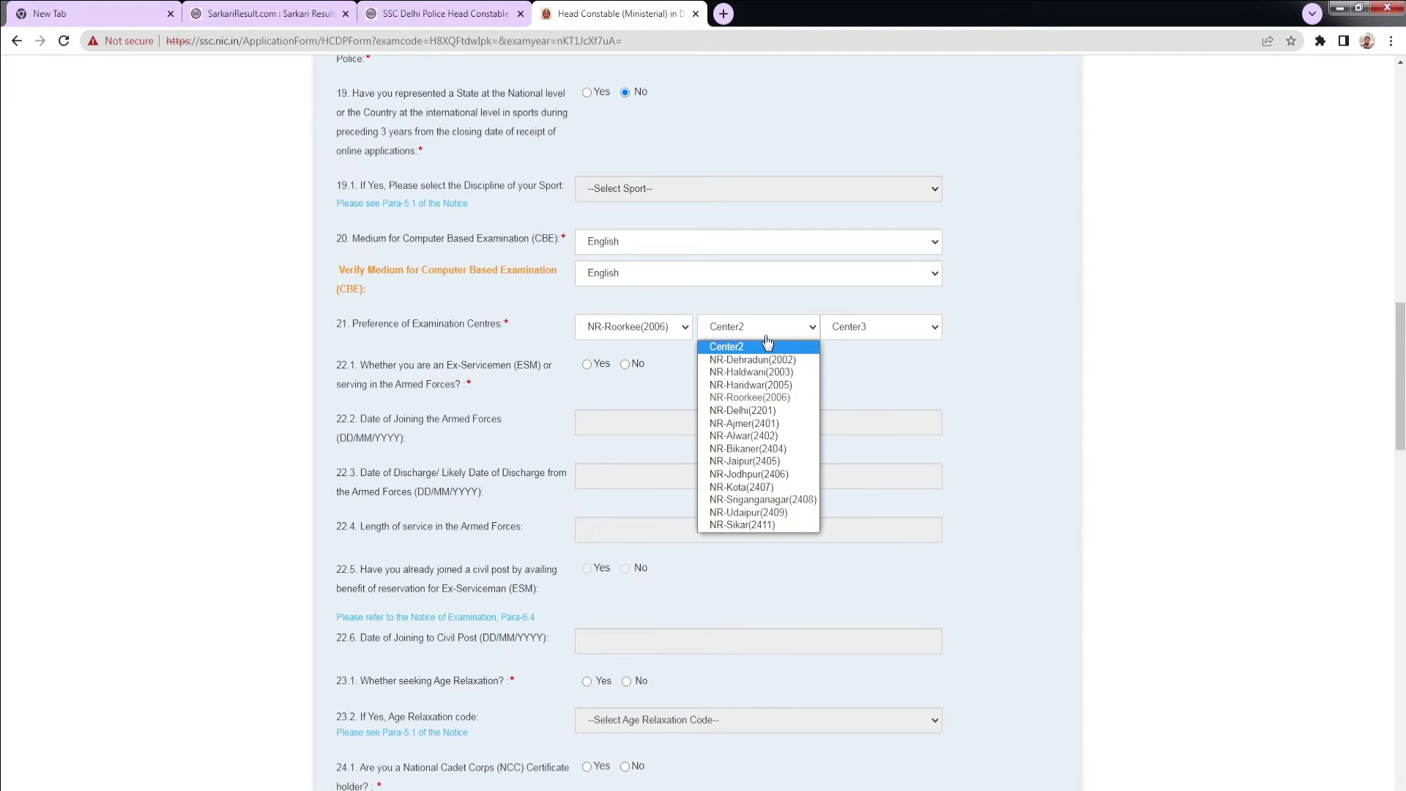
{"action": "left_click", "coordinate": [765, 359]}
{"action": "left_click", "coordinate": [886, 341]}
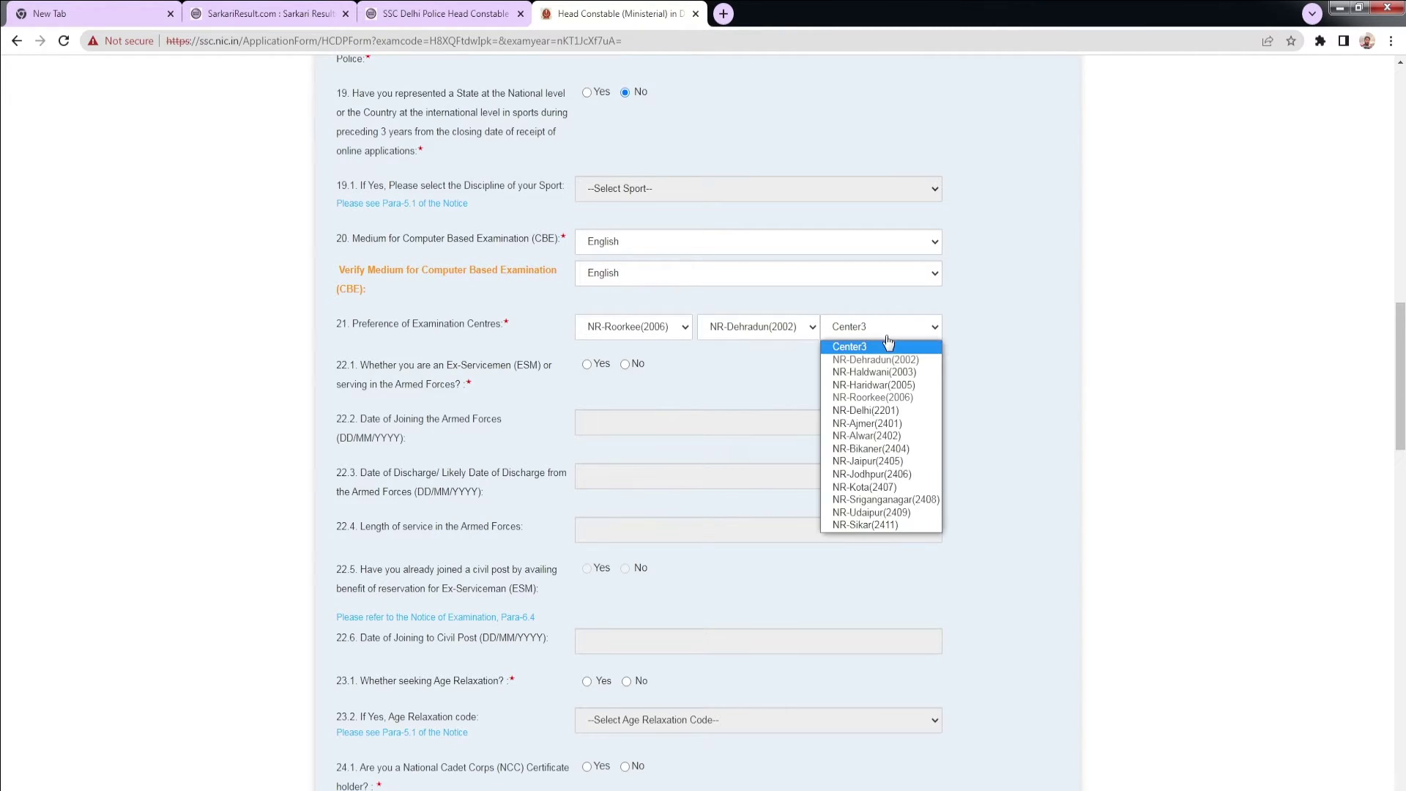
{"action": "left_click", "coordinate": [886, 386]}
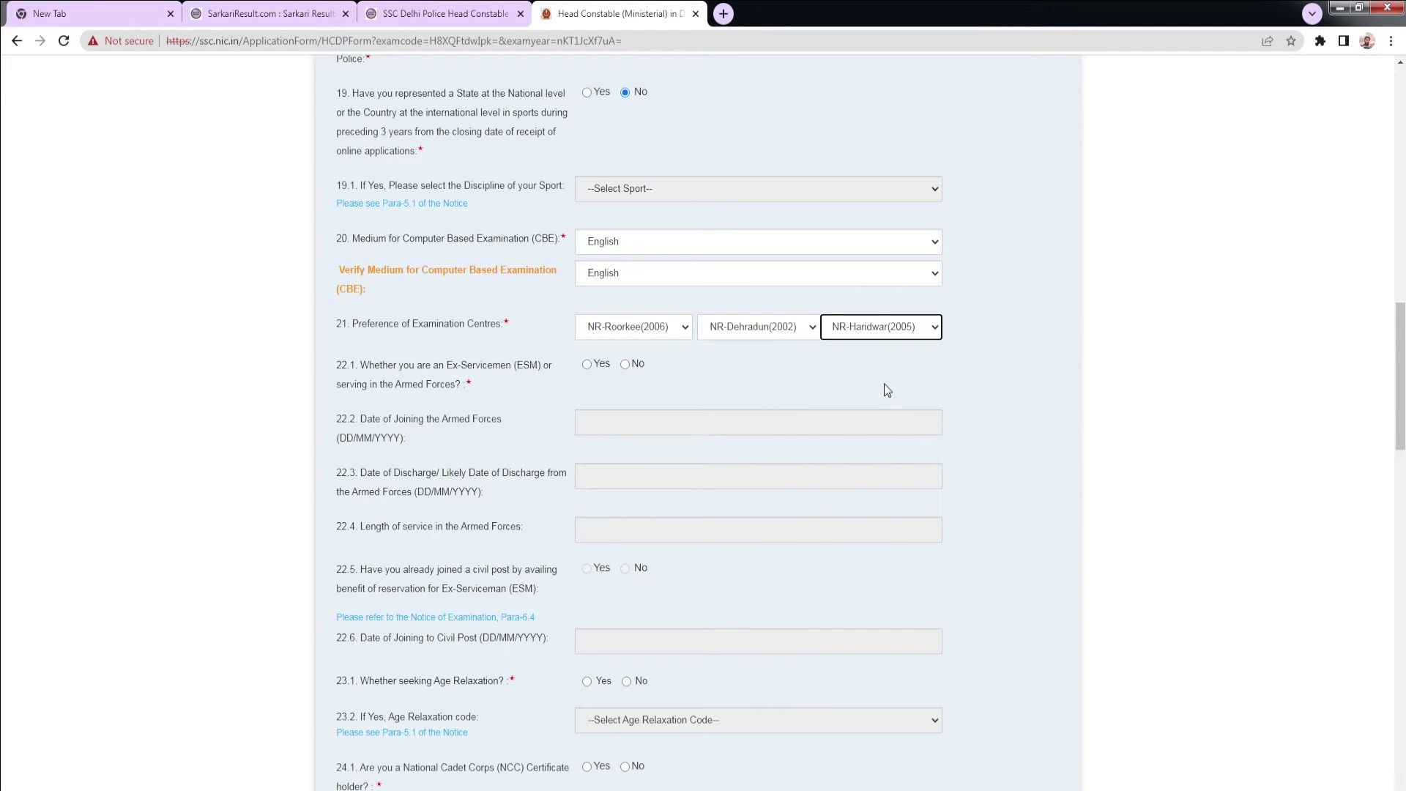
{"action": "left_click", "coordinate": [878, 342]}
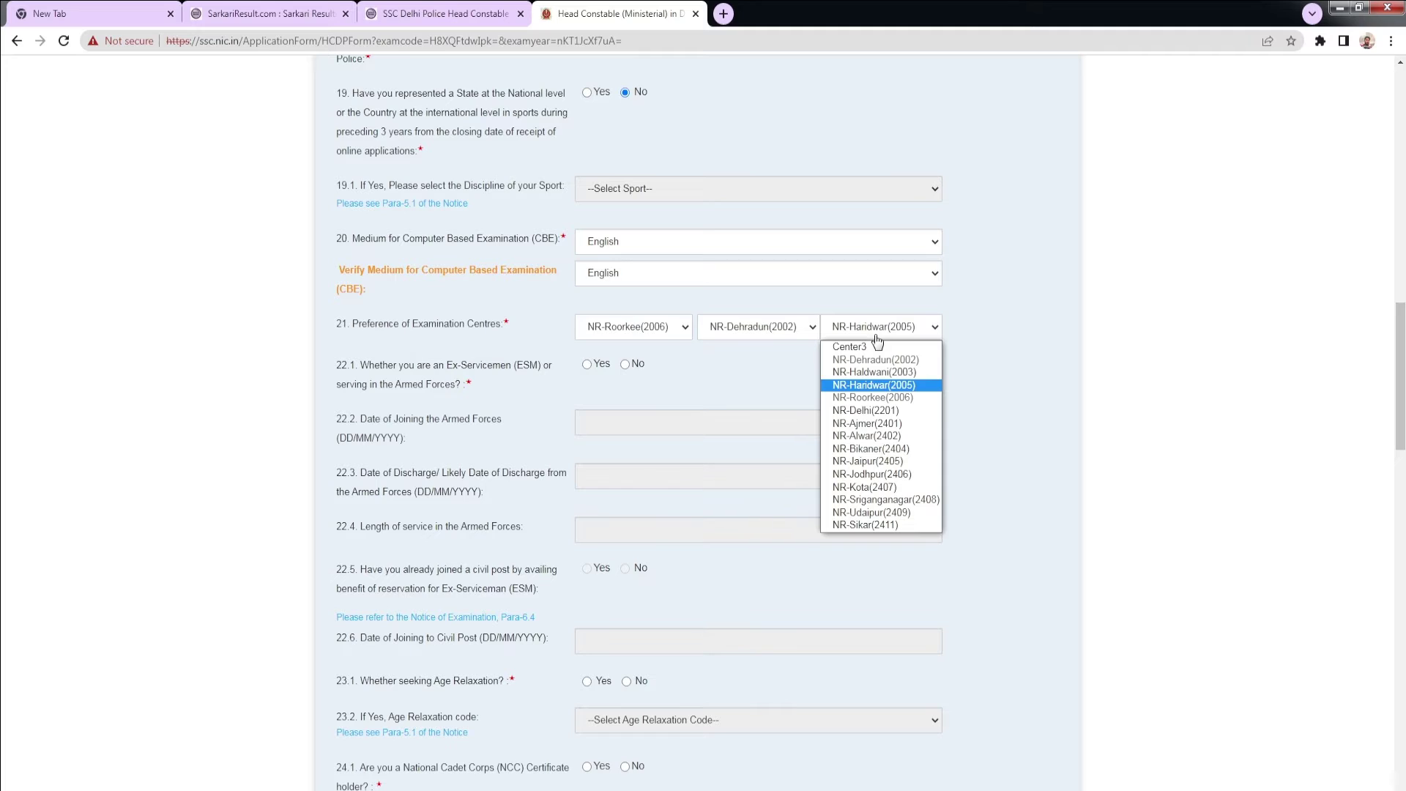
{"action": "left_click", "coordinate": [749, 387]}
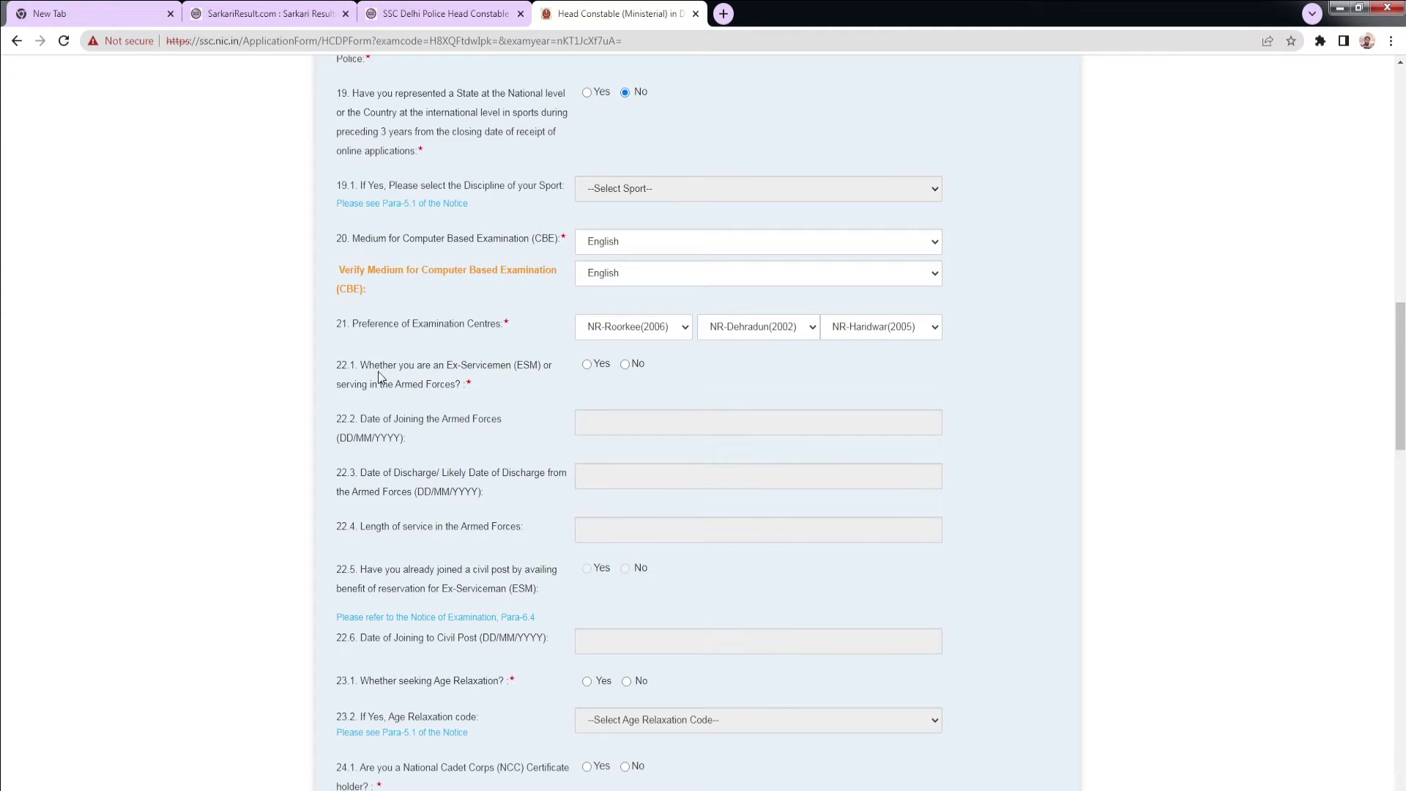
{"action": "left_click_drag", "start_coordinate": [426, 373], "coordinate": [455, 384]}
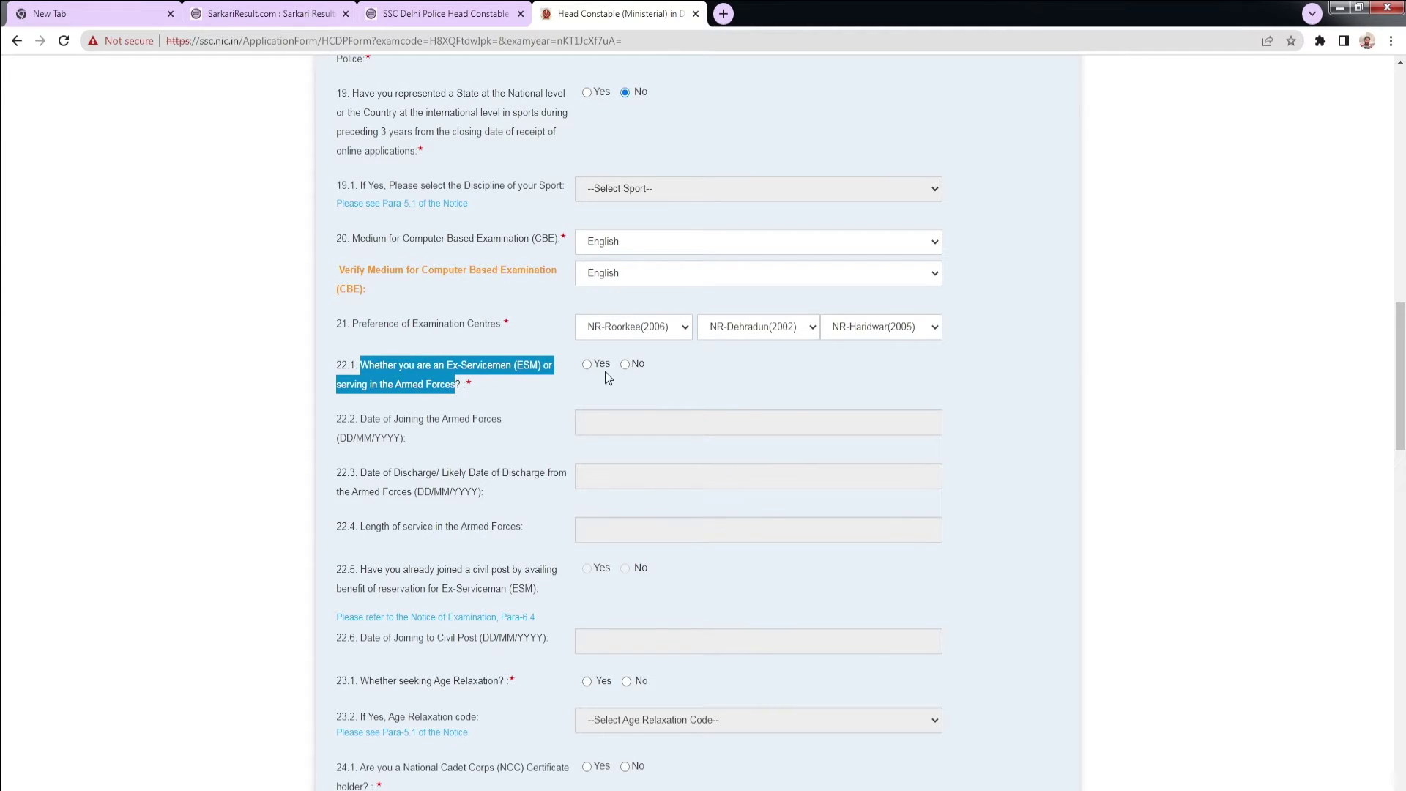
{"action": "left_click", "coordinate": [627, 366]}
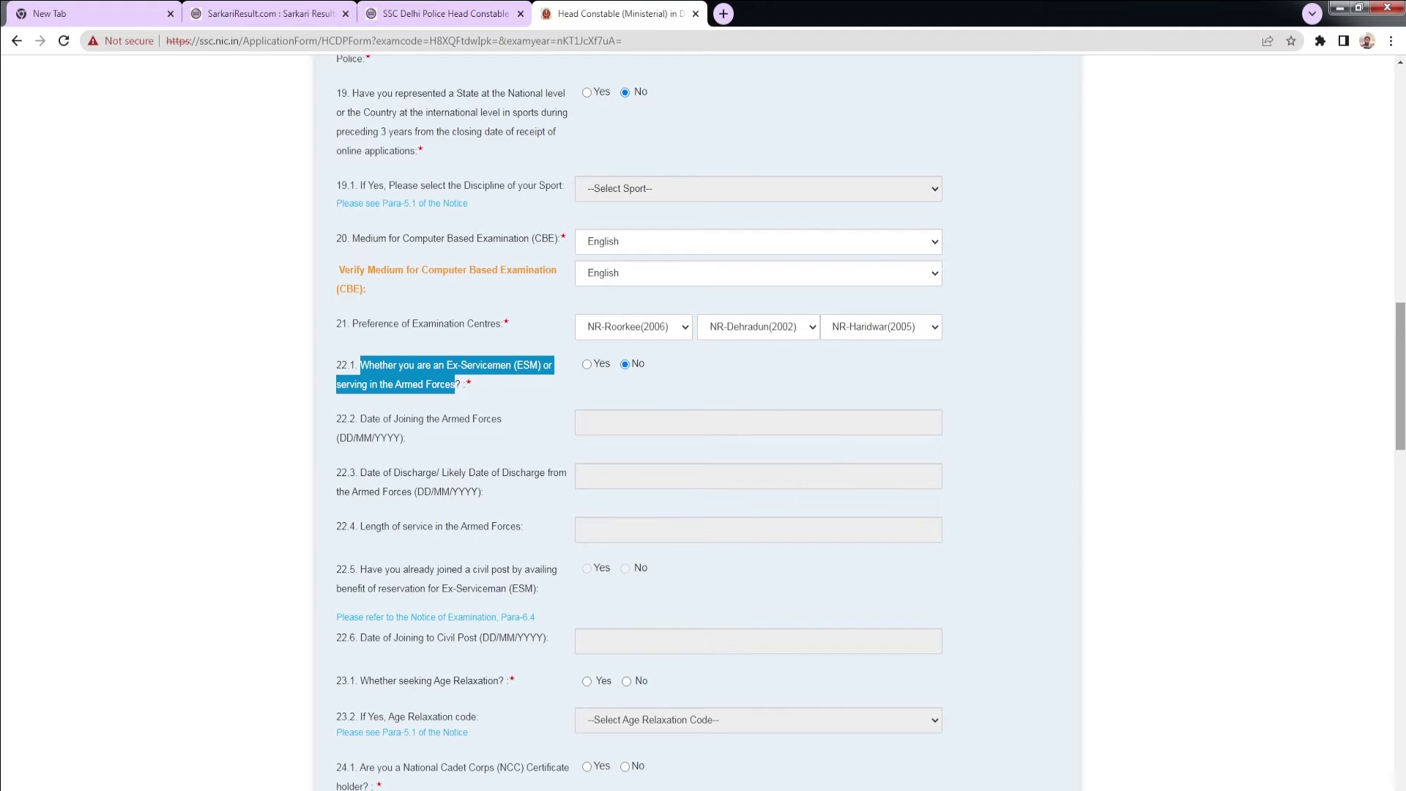
{"action": "scroll", "coordinate": [626, 366], "scroll_direction": "down", "scroll_amount": 5}
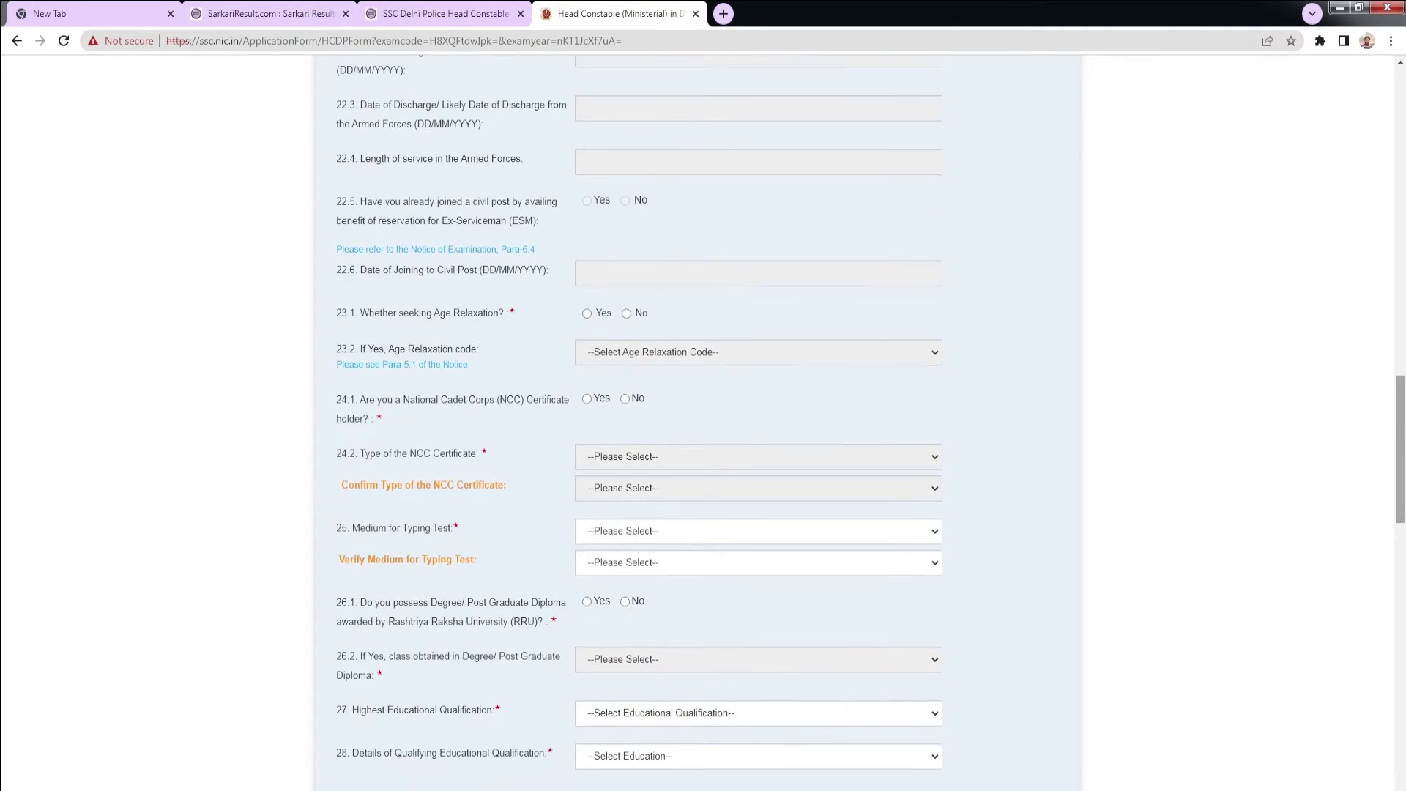
{"action": "left_click", "coordinate": [626, 314]}
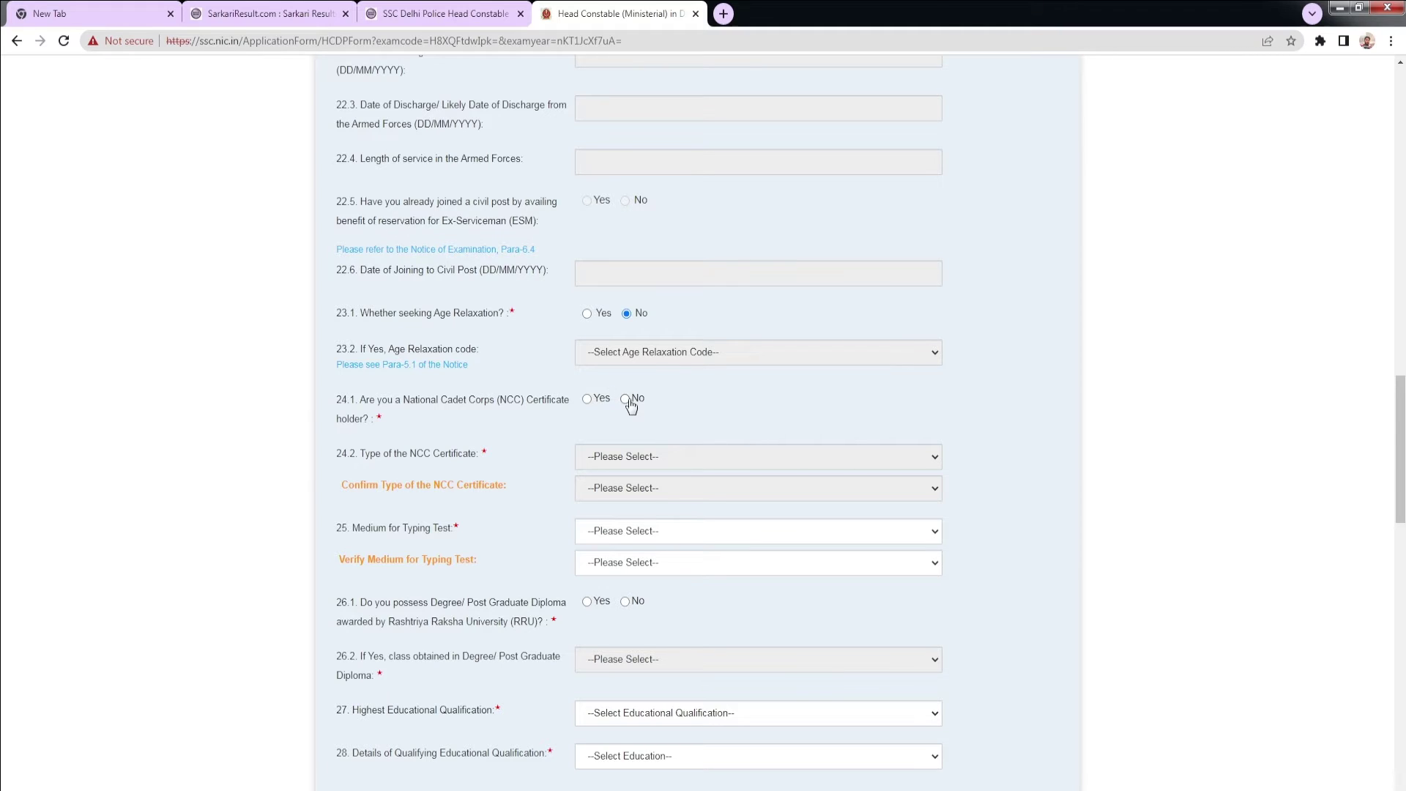
{"action": "left_click_drag", "start_coordinate": [360, 399], "coordinate": [395, 424]}
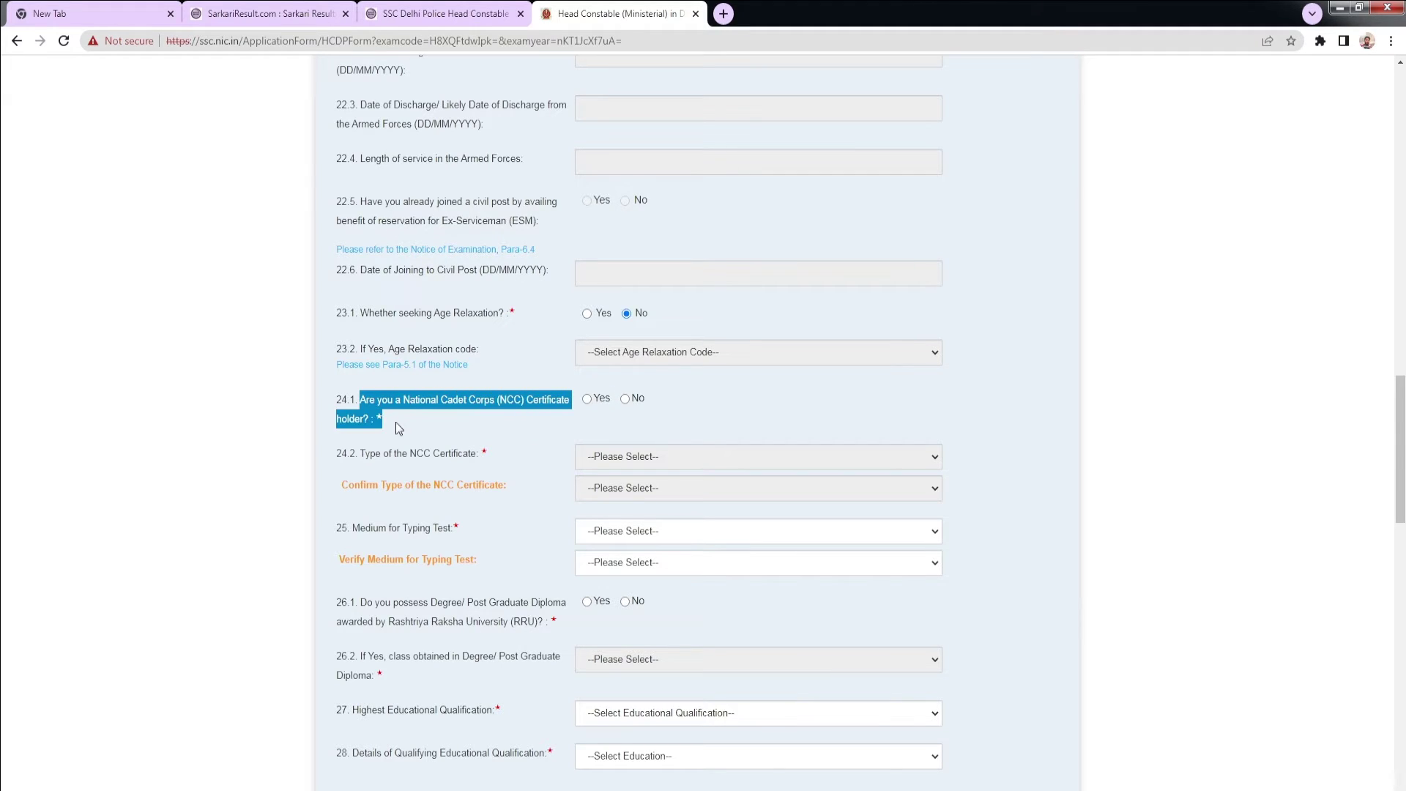
{"action": "left_click", "coordinate": [625, 399]}
{"action": "left_click_drag", "start_coordinate": [349, 529], "coordinate": [446, 529]}
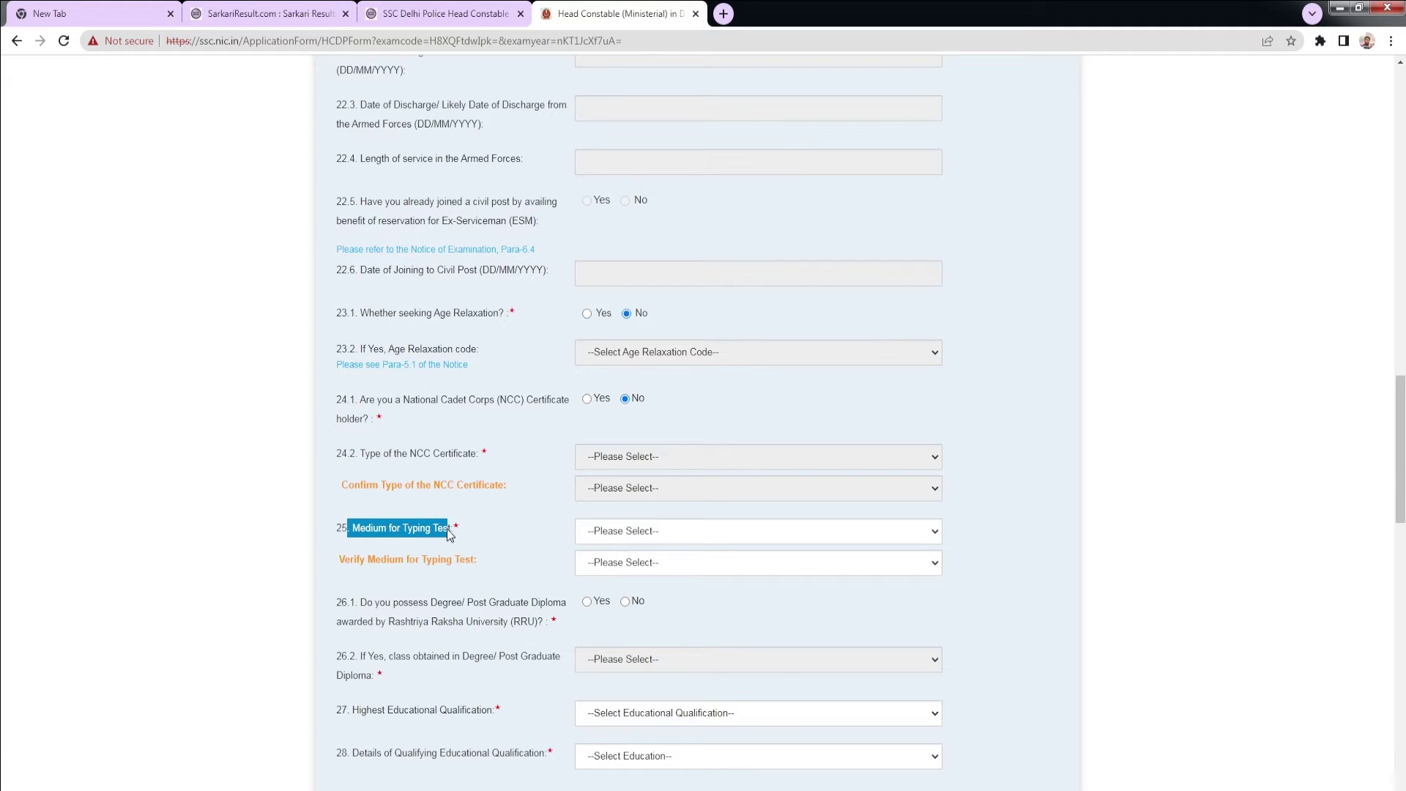
{"action": "left_click", "coordinate": [618, 530]}
{"action": "left_click", "coordinate": [621, 562]}
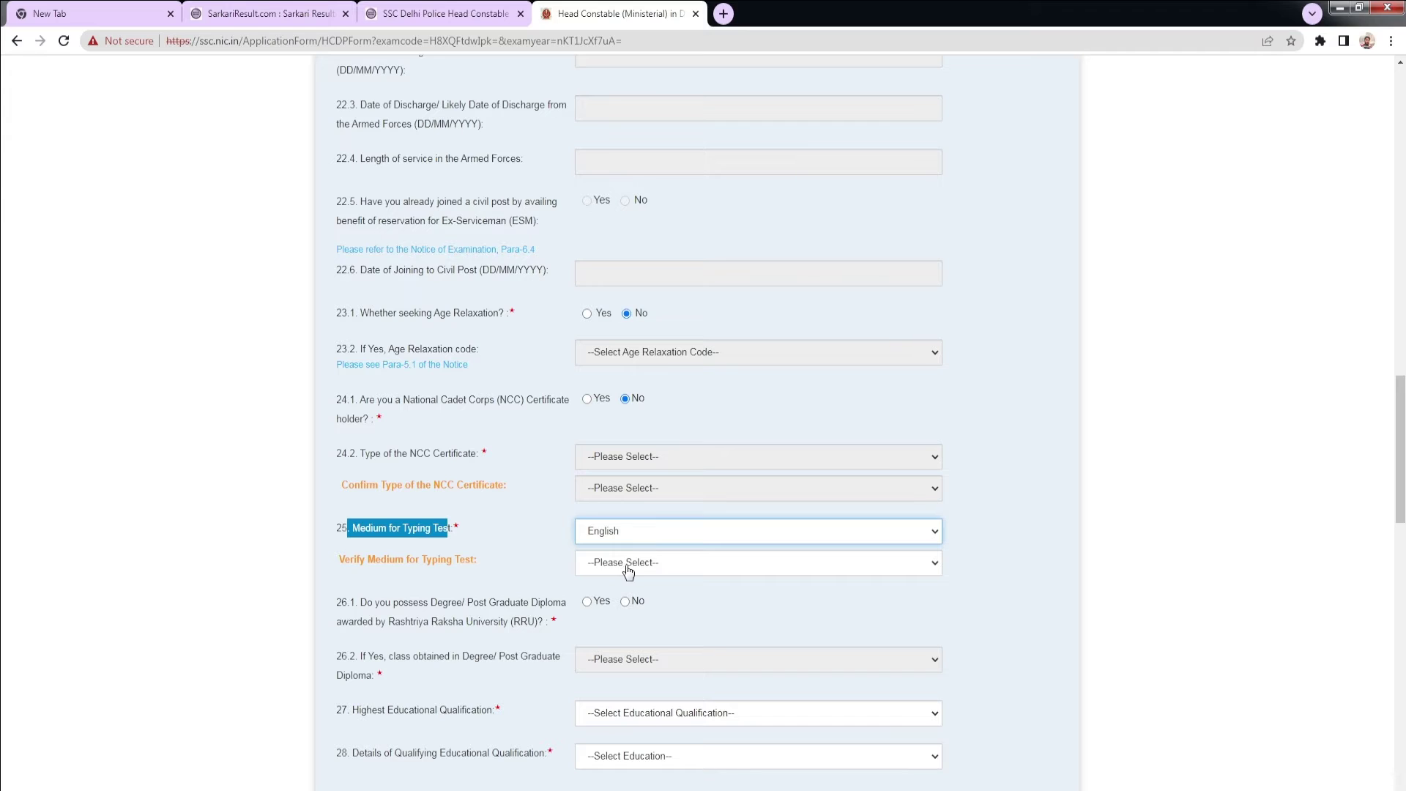
{"action": "left_click", "coordinate": [623, 564]}
{"action": "left_click", "coordinate": [629, 596]}
{"action": "scroll", "coordinate": [662, 509], "scroll_direction": "up", "scroll_amount": 4}
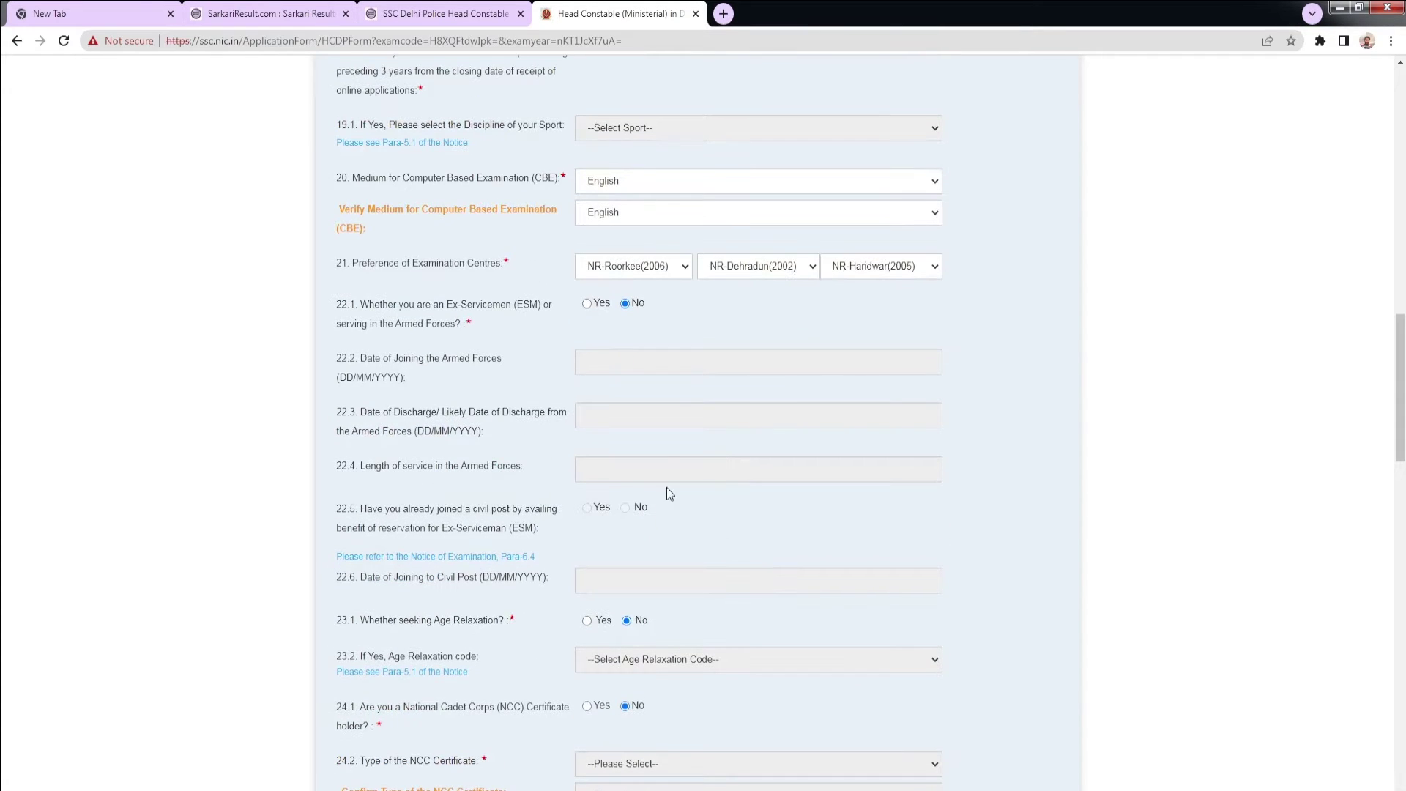
{"action": "left_click", "coordinate": [611, 183]}
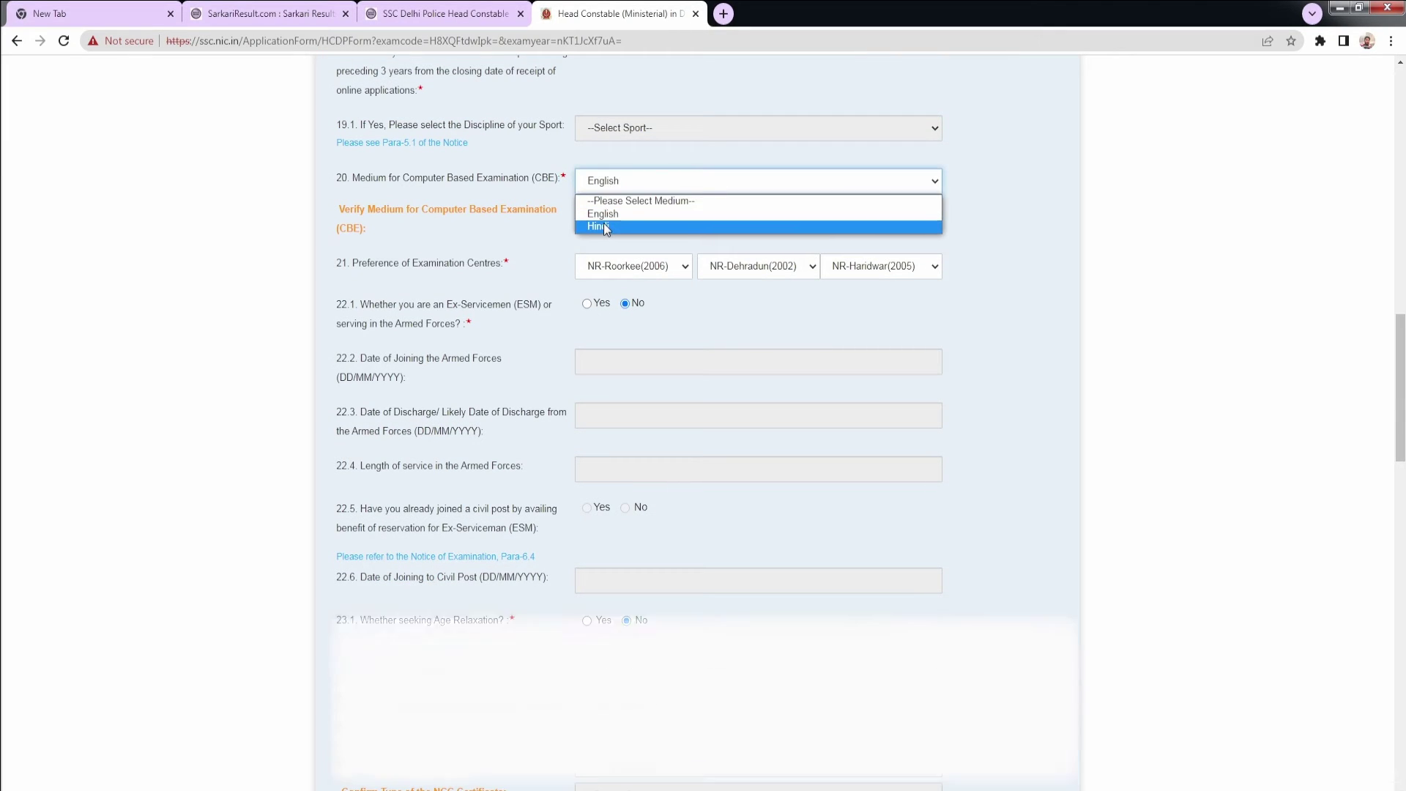
{"action": "left_click", "coordinate": [601, 223]}
{"action": "left_click", "coordinate": [621, 216]}
{"action": "left_click", "coordinate": [622, 257]}
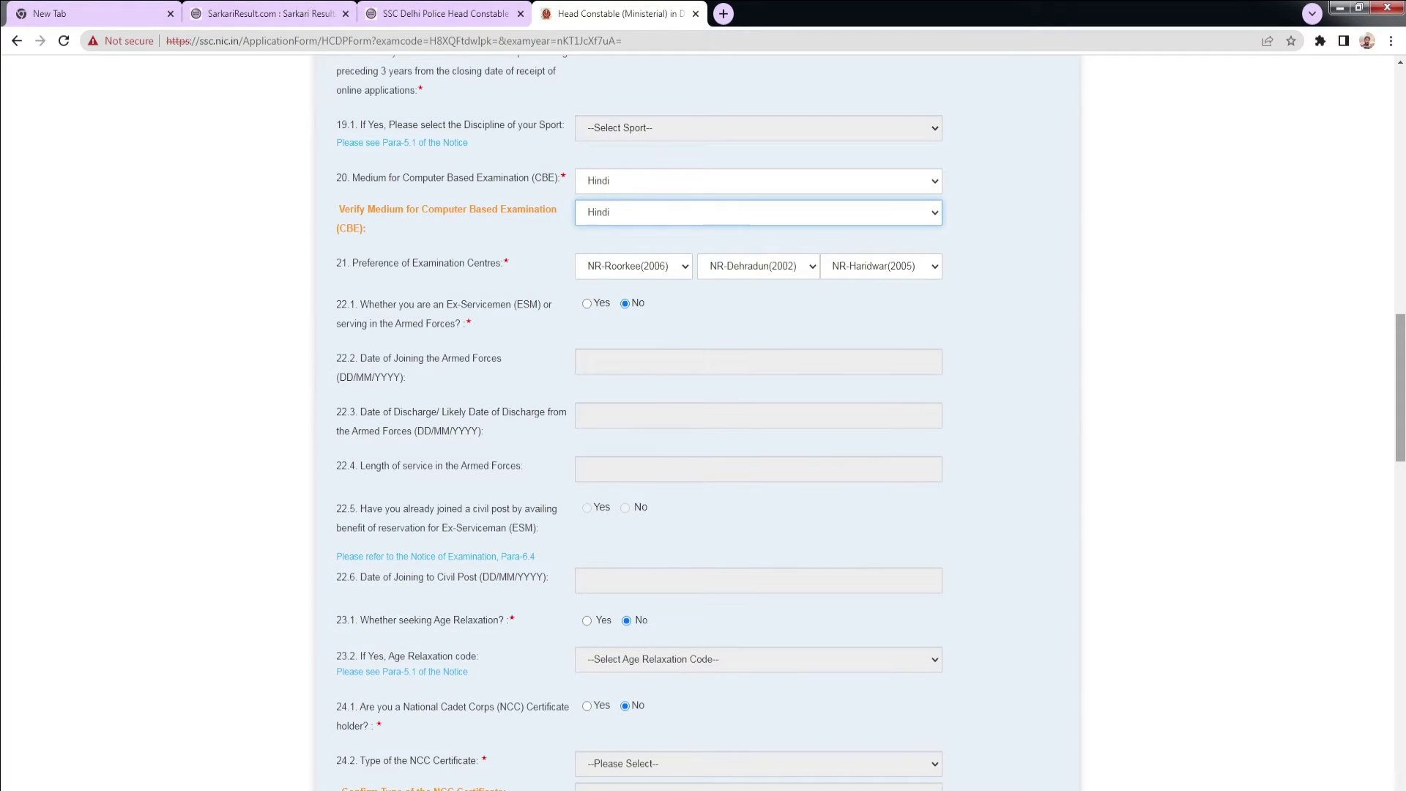
{"action": "scroll", "coordinate": [449, 567], "scroll_direction": "down", "scroll_amount": 4}
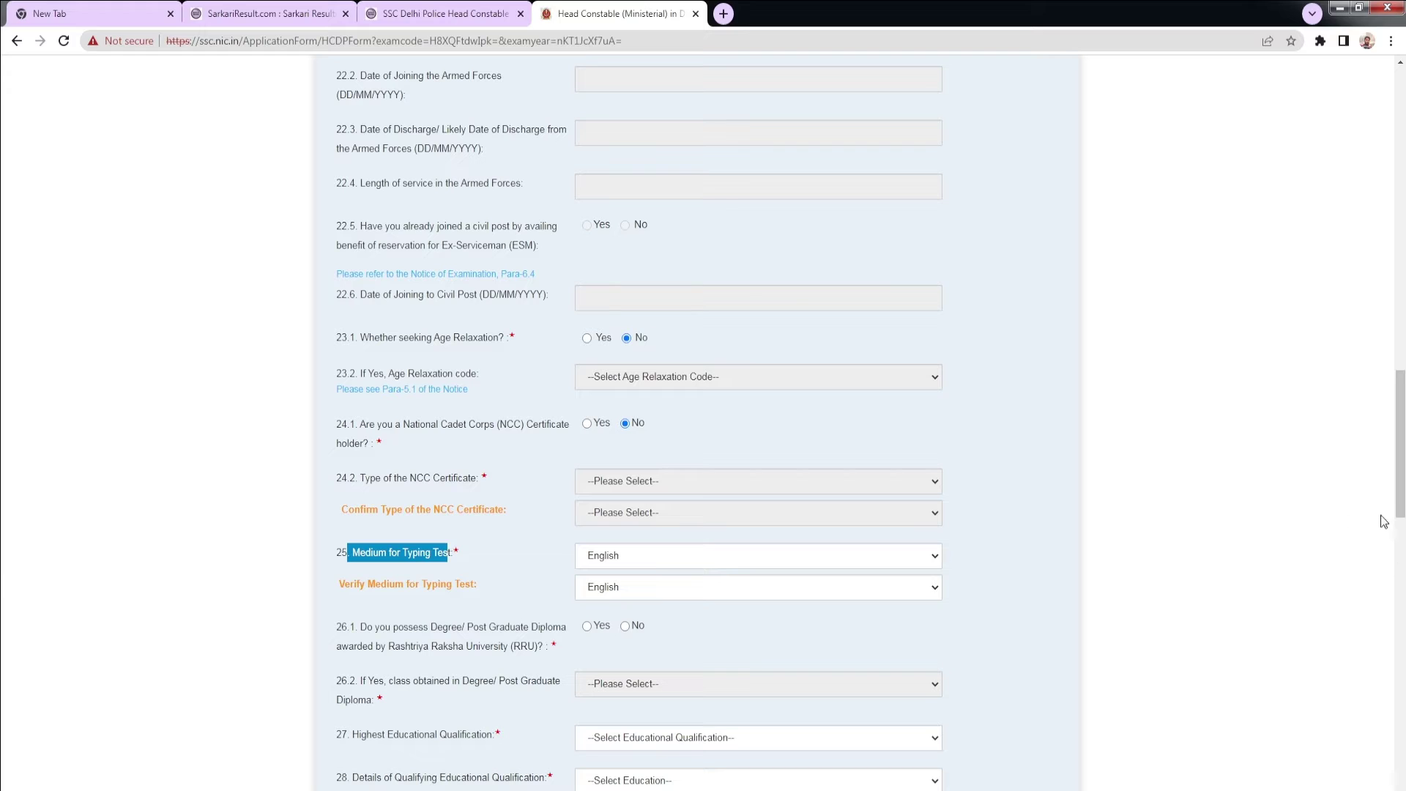
{"action": "left_click_drag", "start_coordinate": [1400, 512], "coordinate": [1400, 553]}
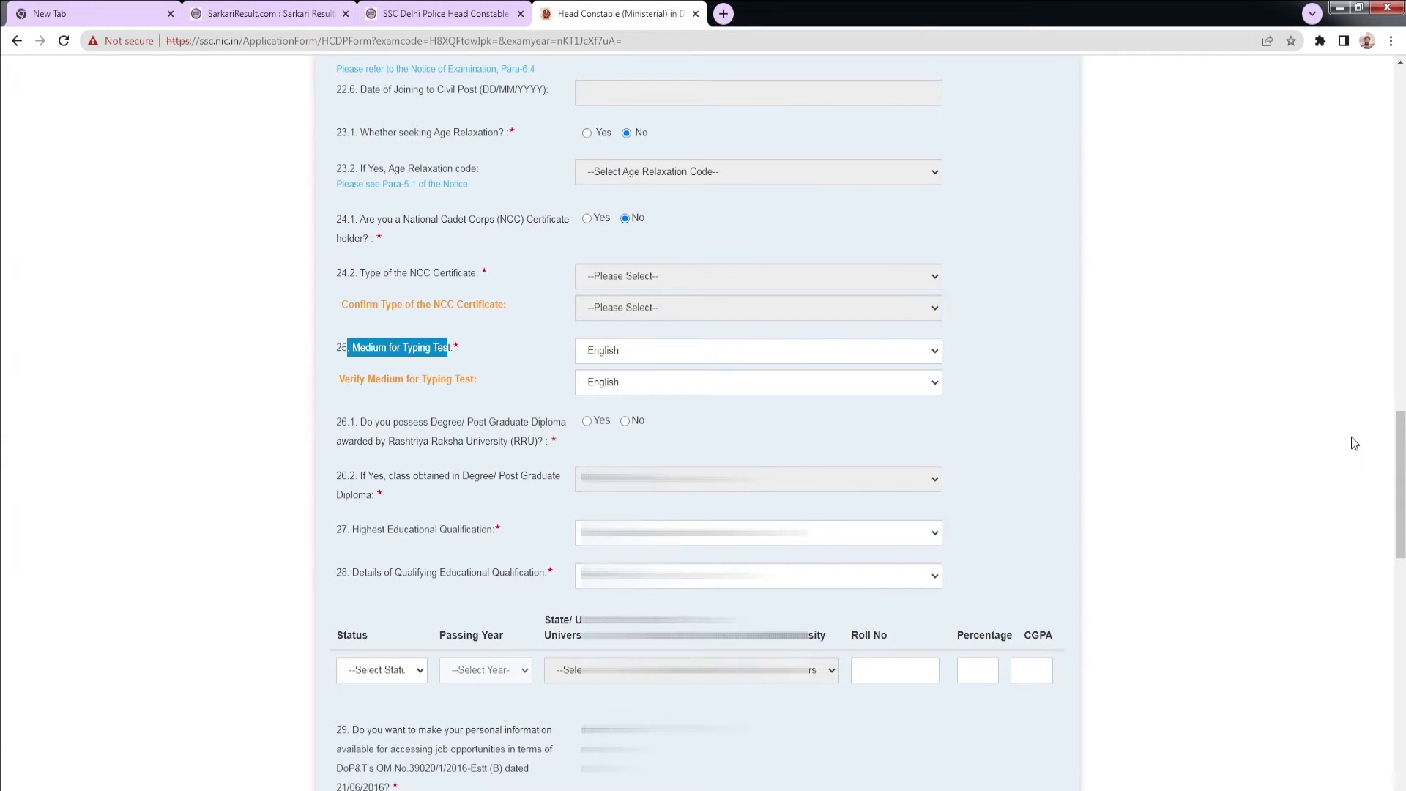
{"action": "left_click_drag", "start_coordinate": [1400, 454], "coordinate": [1400, 520]}
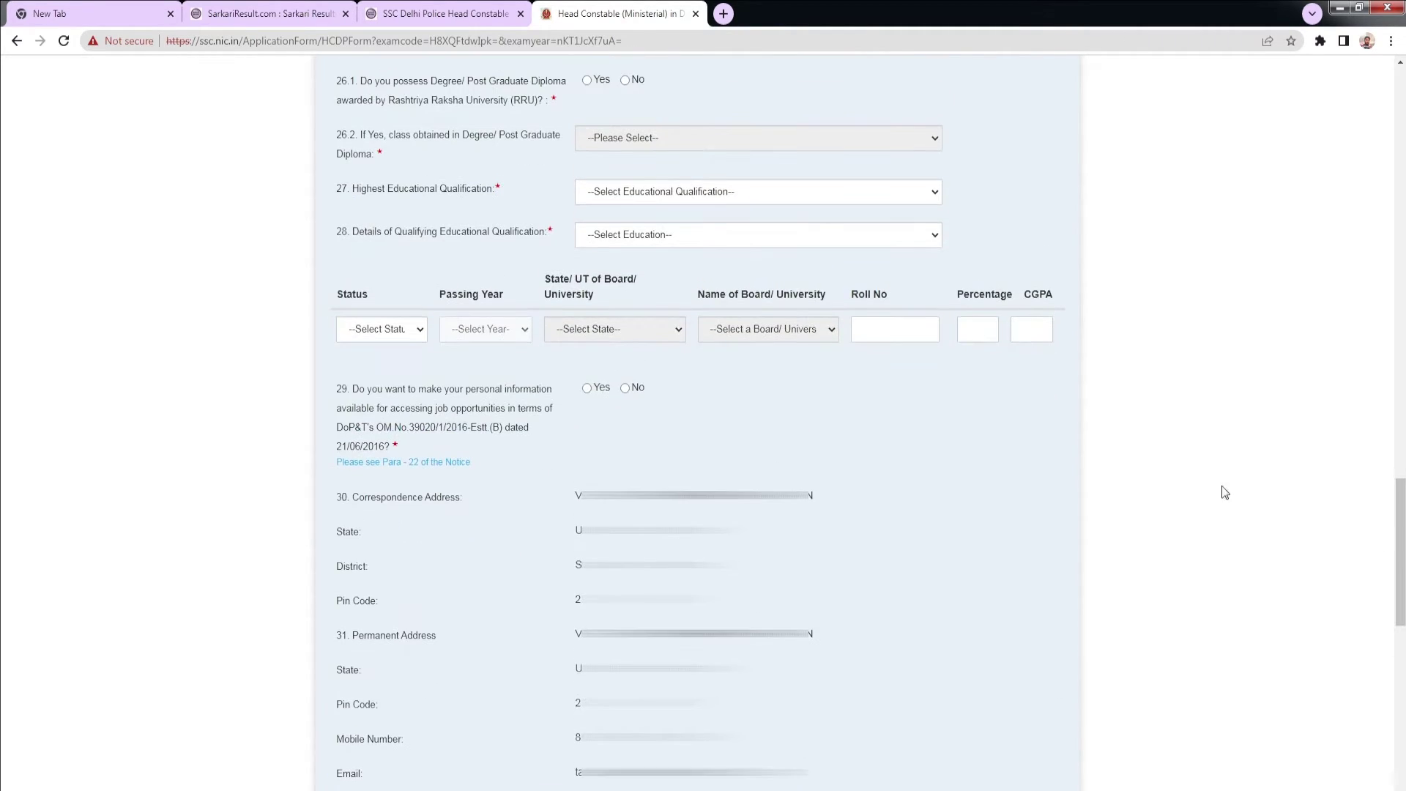
Step: Set highest qualification to Intermediate/Higher Secondary, qualifying education 12th Standard, status Passed
{"action": "left_click", "coordinate": [697, 193]}
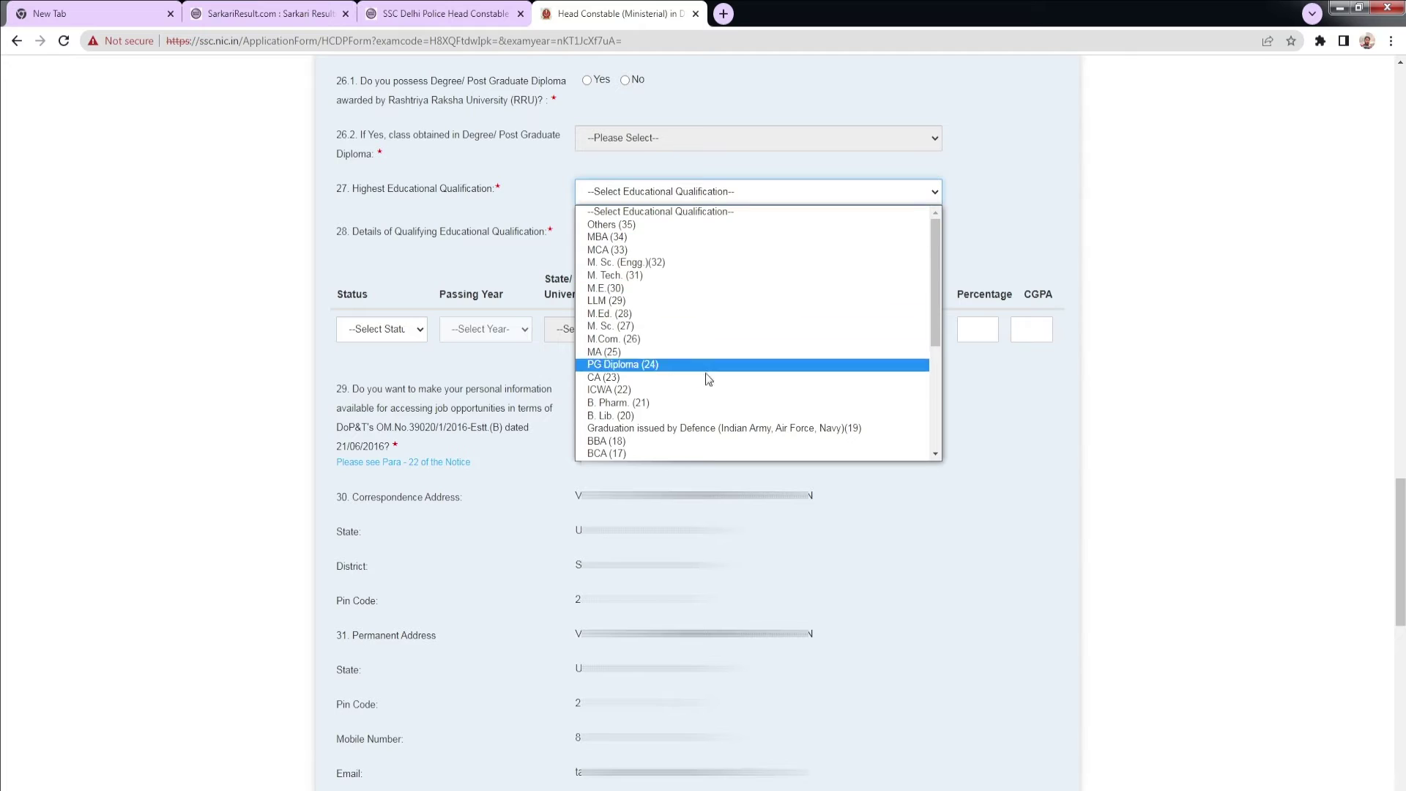
{"action": "scroll", "coordinate": [719, 396], "scroll_direction": "down", "scroll_amount": 5}
{"action": "left_click", "coordinate": [692, 441]}
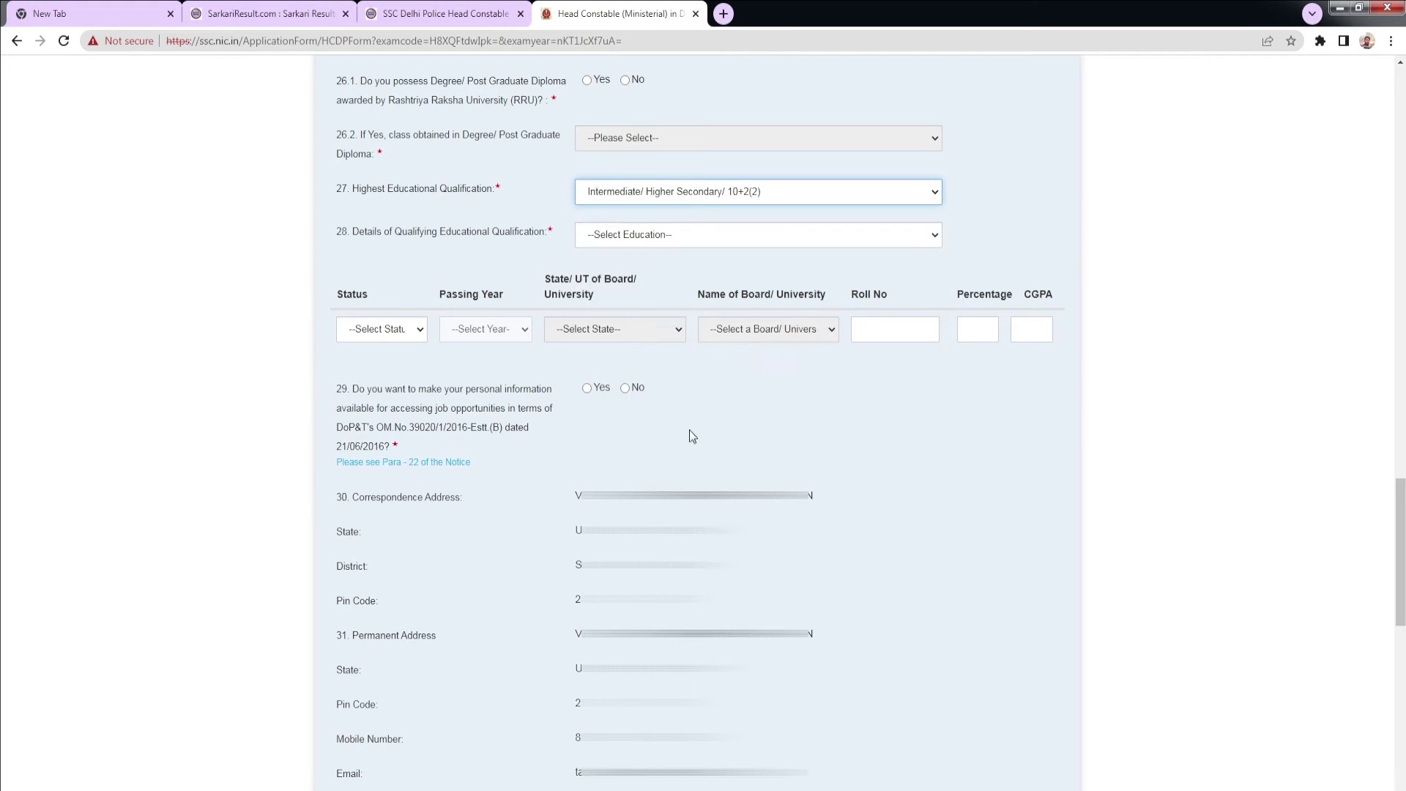
{"action": "left_click", "coordinate": [654, 236]}
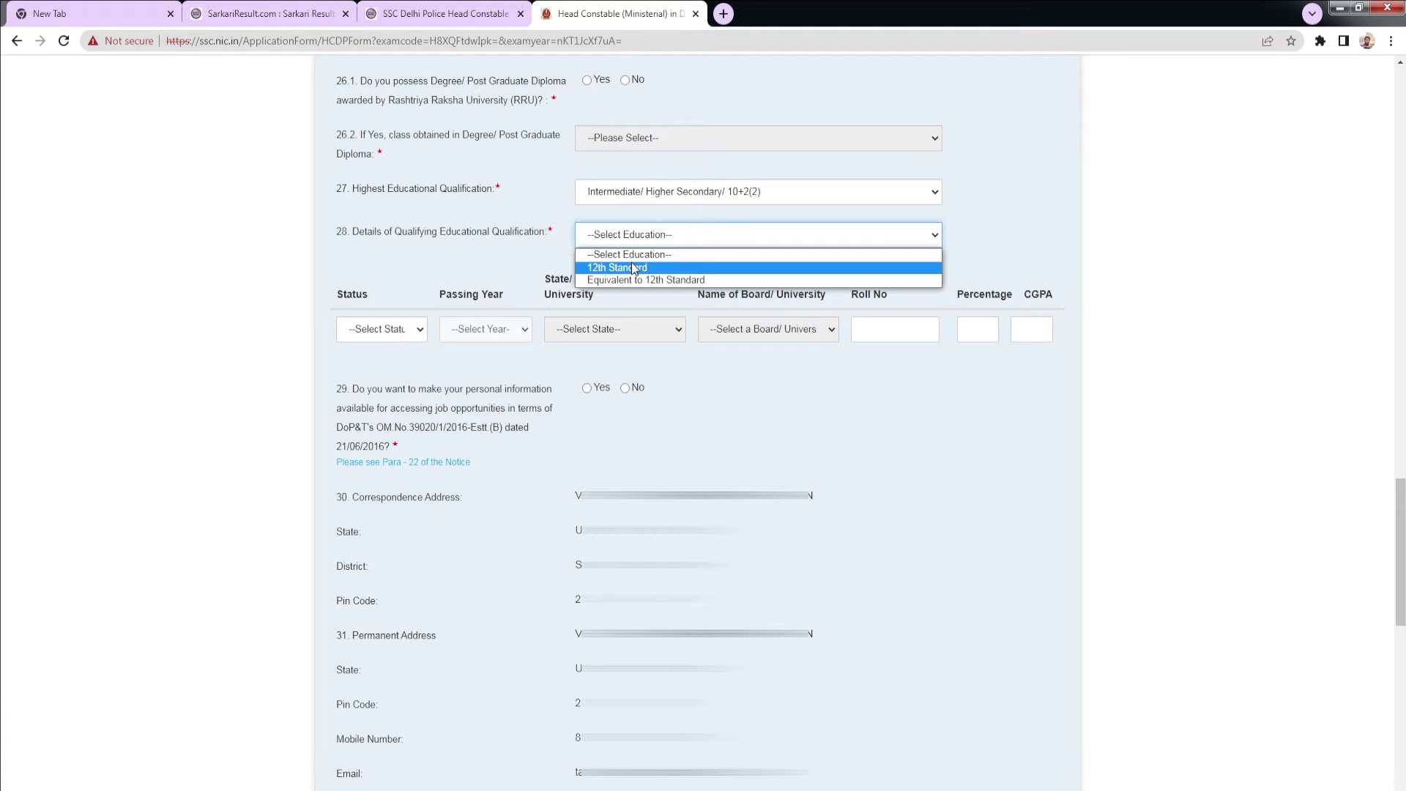
{"action": "left_click", "coordinate": [632, 267]}
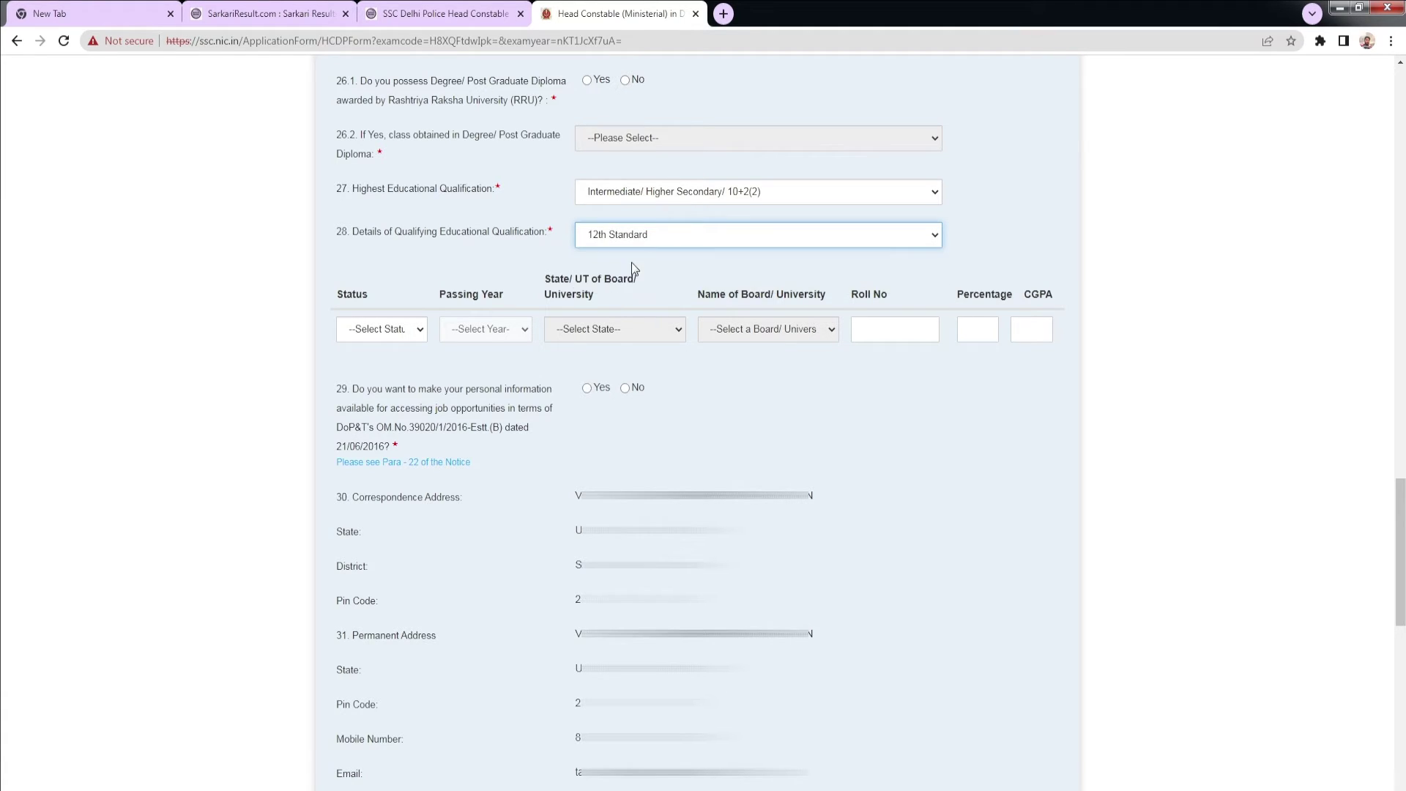
{"action": "left_click", "coordinate": [407, 329]}
{"action": "left_click", "coordinate": [394, 363]}
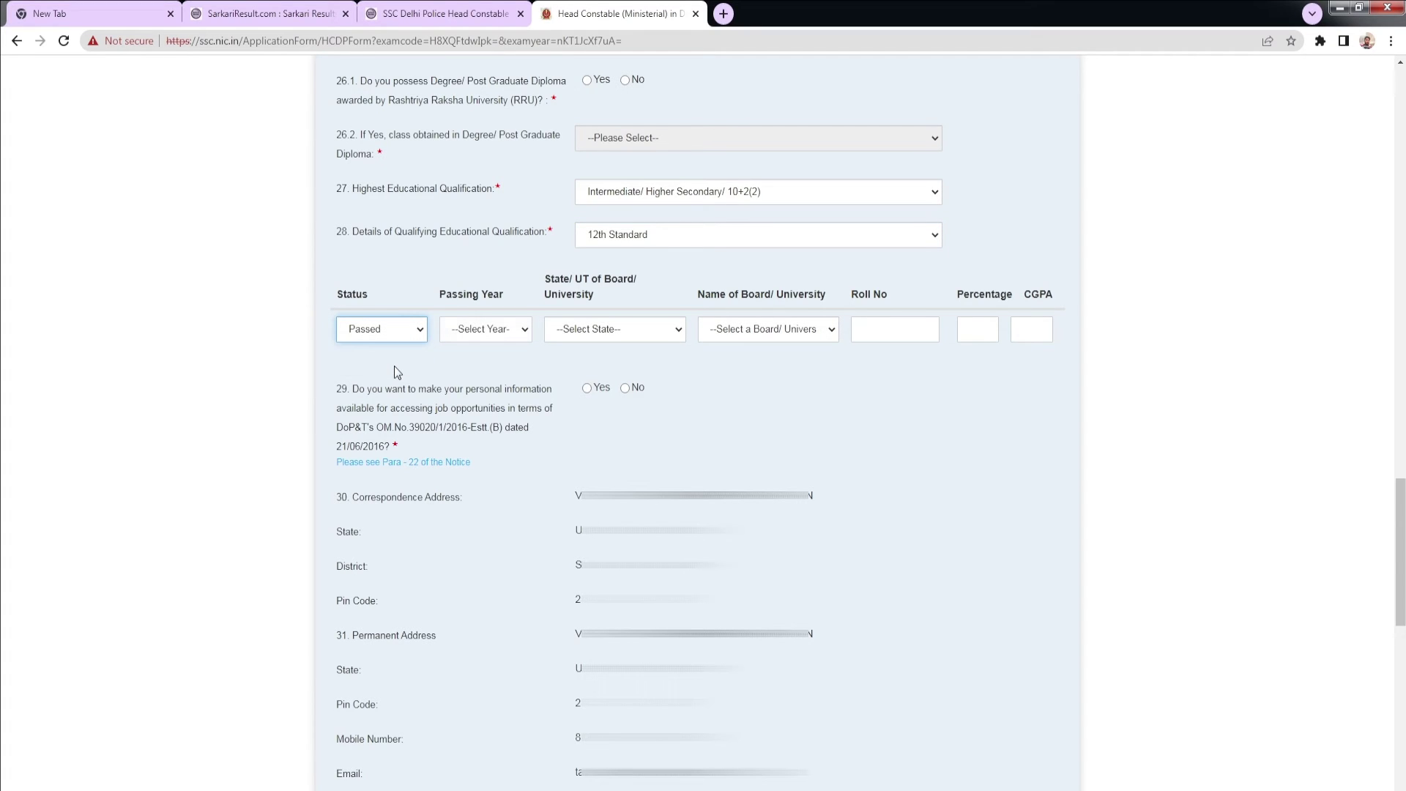
Step: Pick a passing year from the year list, initially 2022
{"action": "left_click", "coordinate": [499, 340]}
{"action": "scroll", "coordinate": [486, 564], "scroll_direction": "down", "scroll_amount": 3}
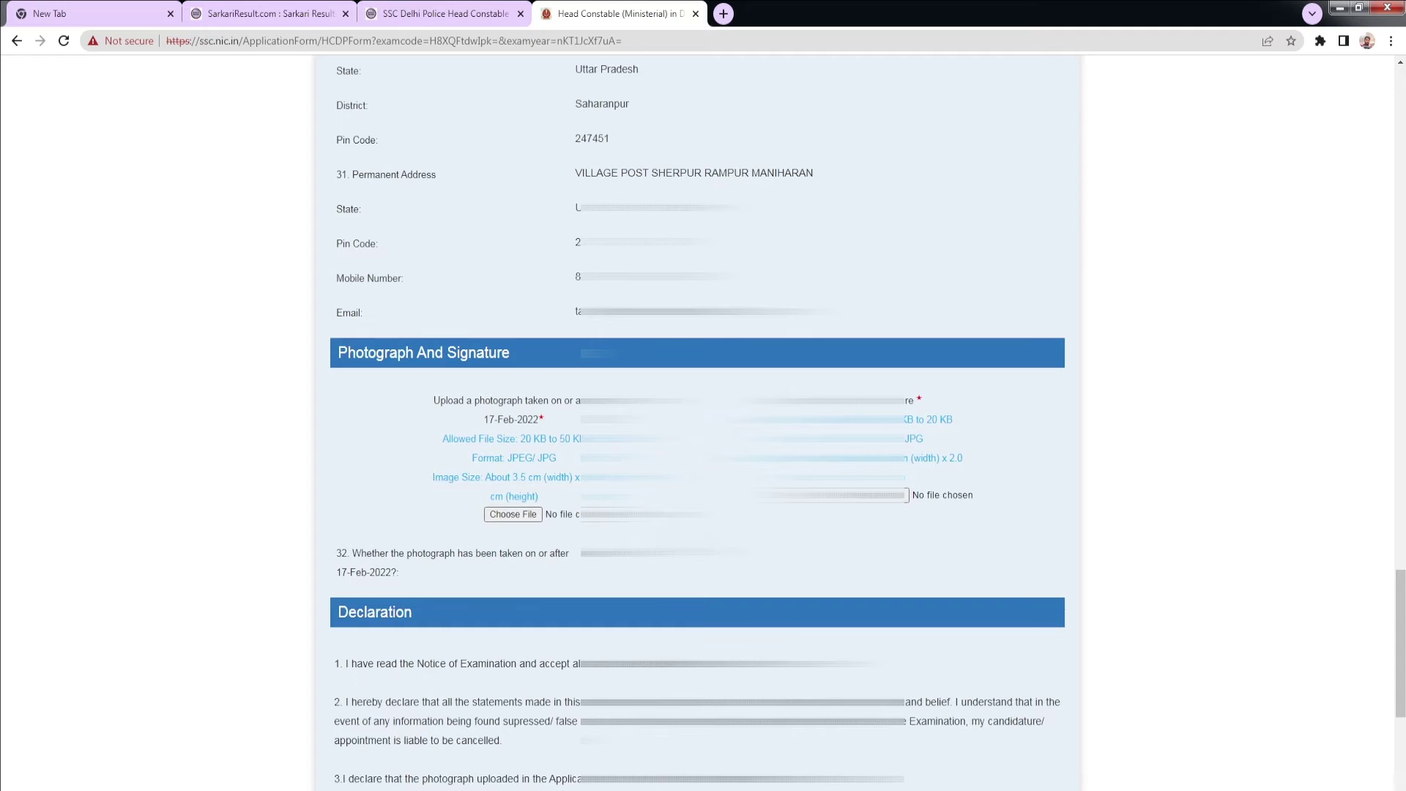
{"action": "scroll", "coordinate": [486, 565], "scroll_direction": "up", "scroll_amount": 7}
{"action": "scroll", "coordinate": [697, 427], "scroll_direction": "down", "scroll_amount": 10}
{"action": "scroll", "coordinate": [697, 427], "scroll_direction": "up", "scroll_amount": 7}
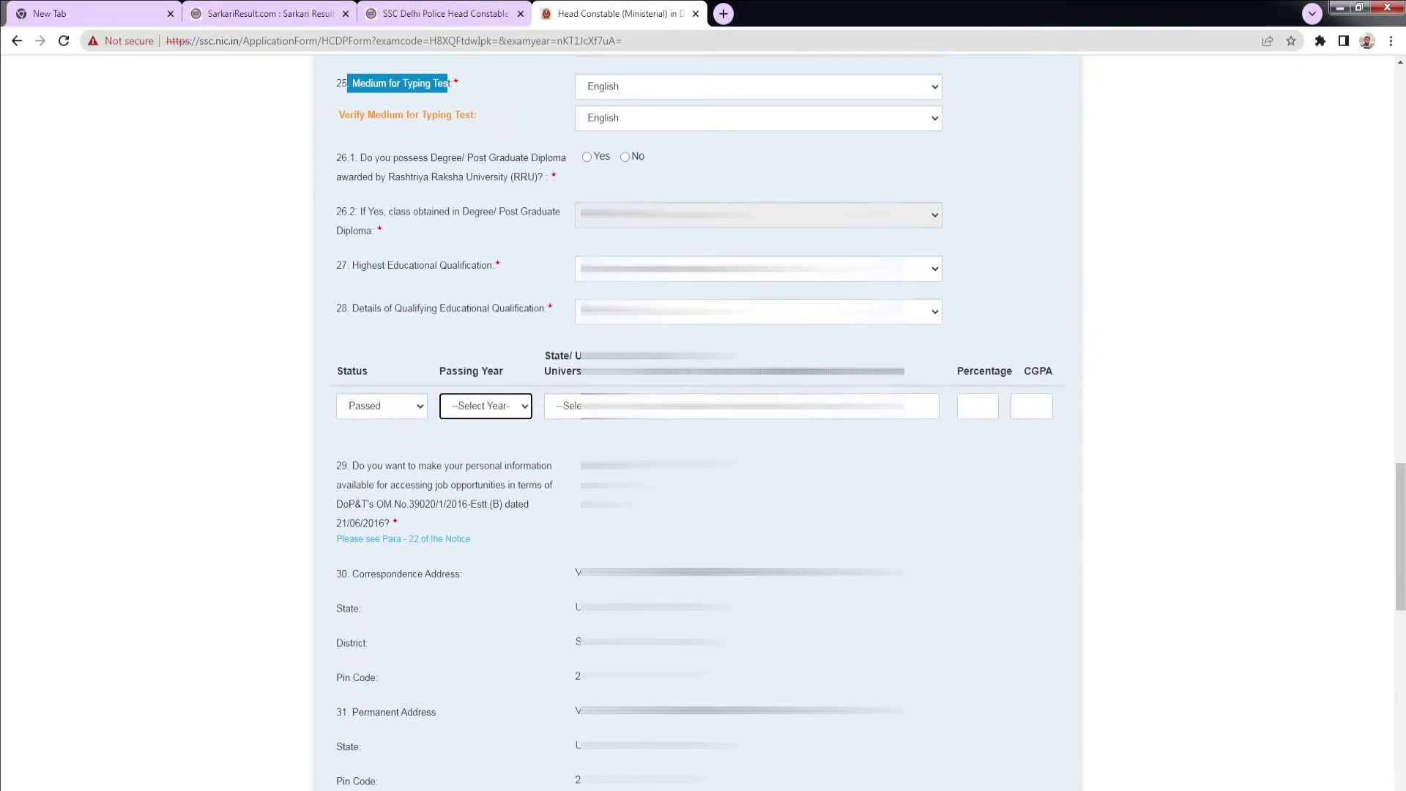
{"action": "scroll", "coordinate": [697, 427], "scroll_direction": "down", "scroll_amount": 5}
{"action": "scroll", "coordinate": [697, 427], "scroll_direction": "down", "scroll_amount": 5}
{"action": "scroll", "coordinate": [697, 427], "scroll_direction": "up", "scroll_amount": 10}
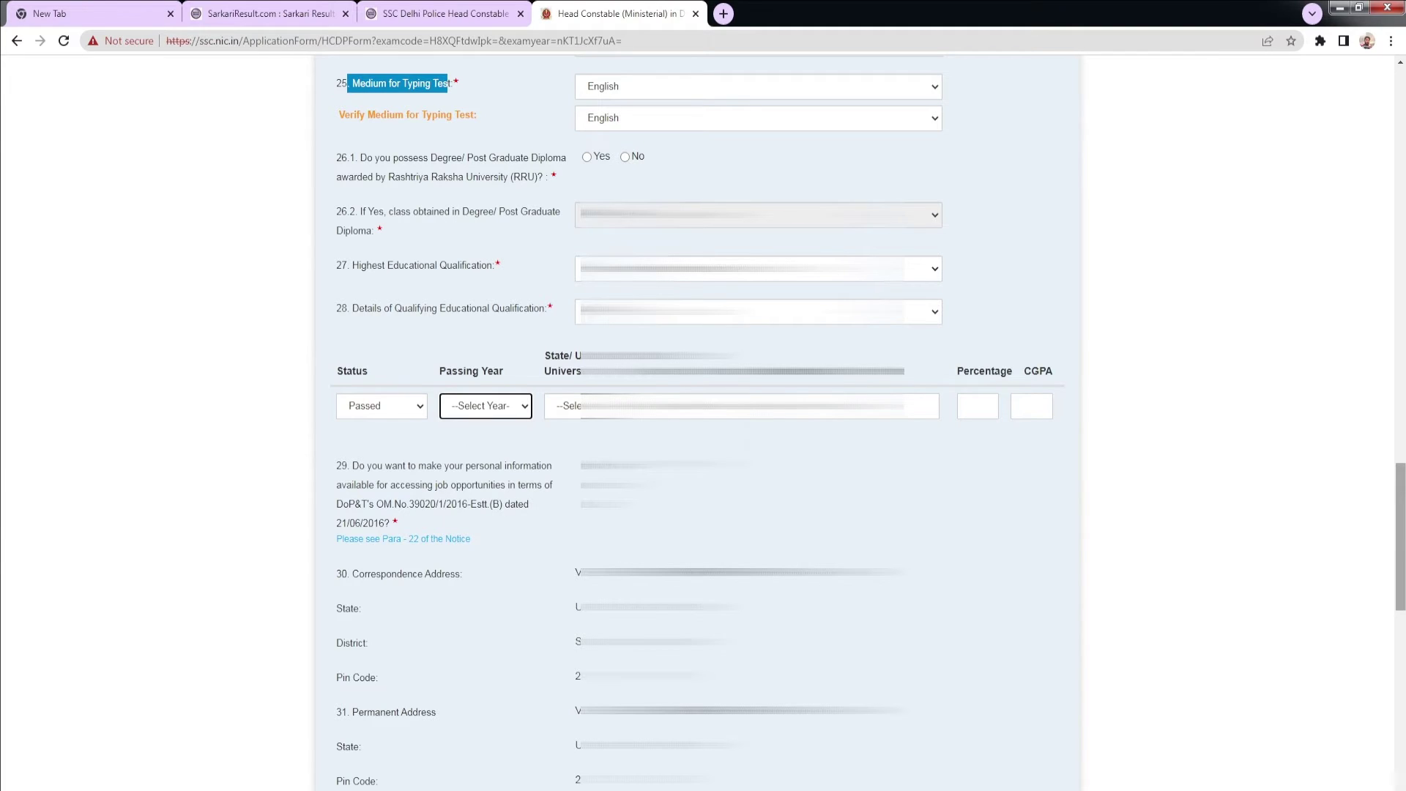
{"action": "left_click", "coordinate": [556, 442]}
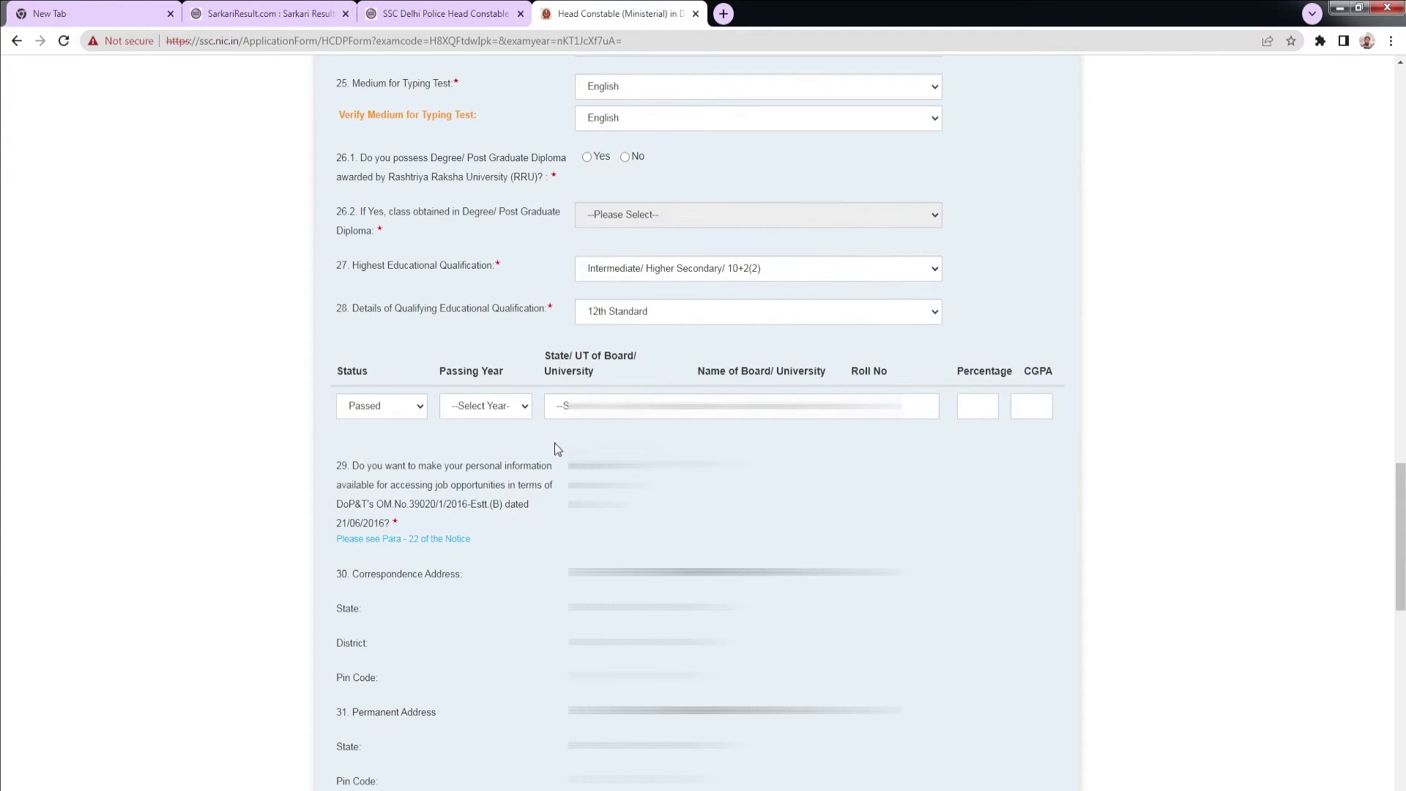
{"action": "left_click", "coordinate": [505, 407]}
{"action": "left_click_drag", "start_coordinate": [525, 475], "coordinate": [525, 652]}
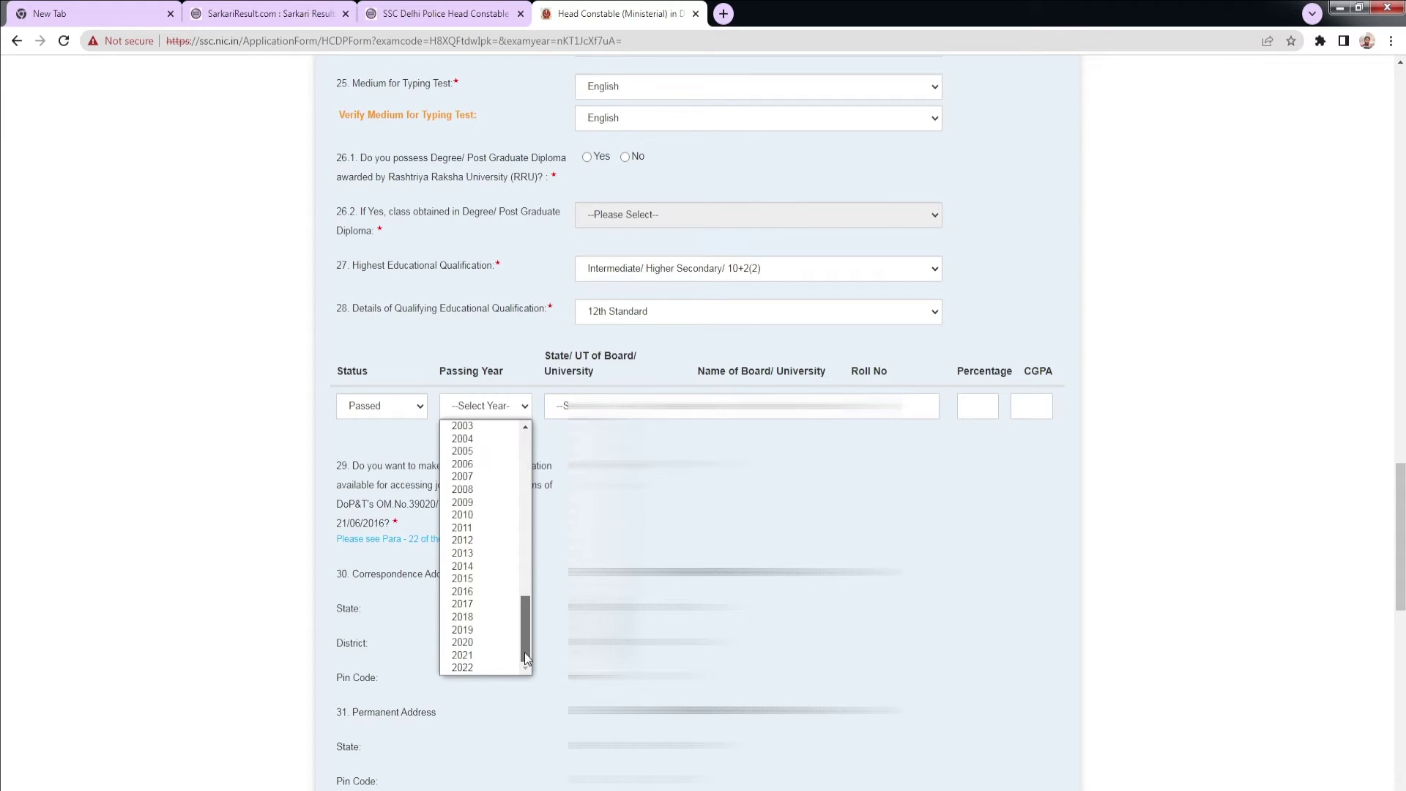
{"action": "left_click", "coordinate": [468, 668]}
Step: Choose the board's state and correct the passing year to 2021
{"action": "left_click", "coordinate": [659, 406]}
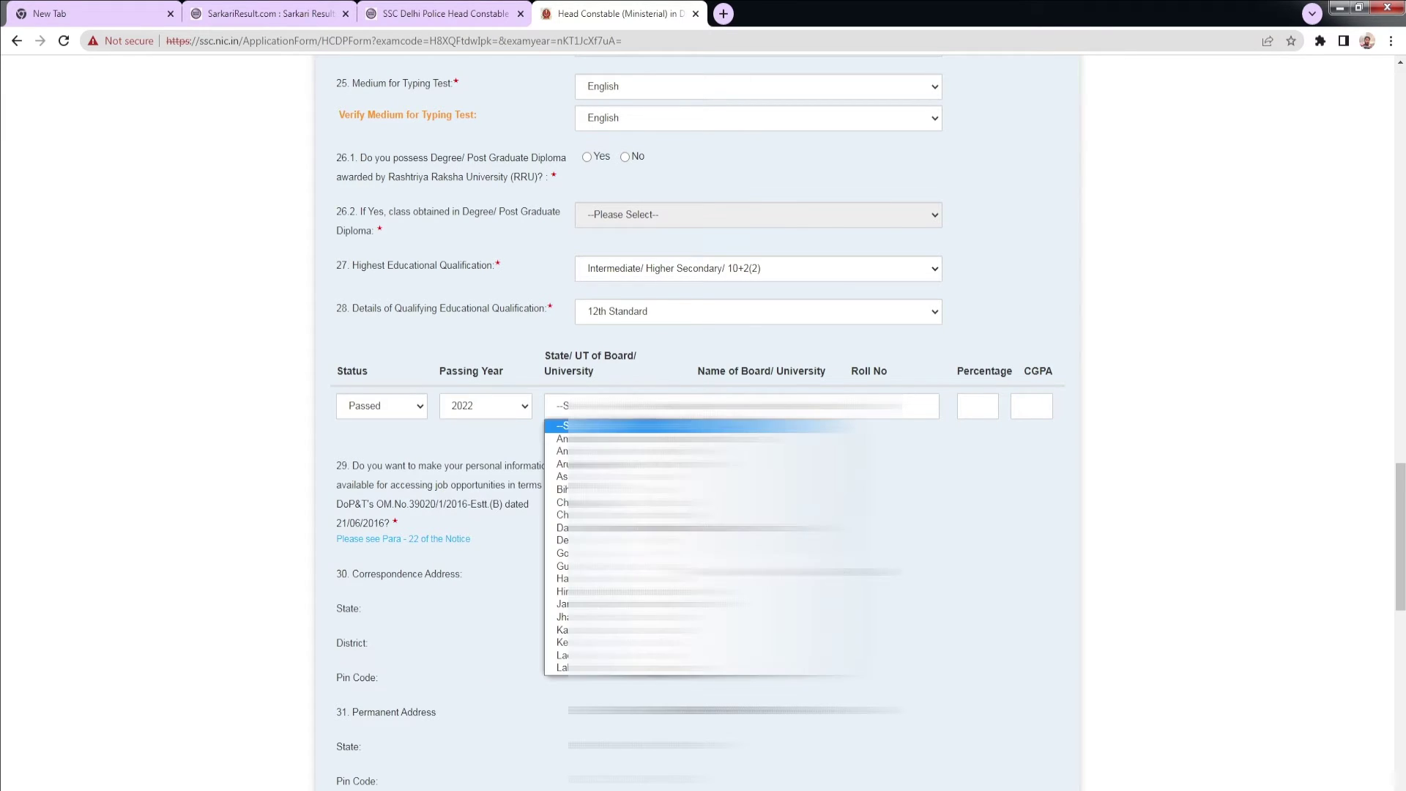
{"action": "left_click", "coordinate": [659, 643]}
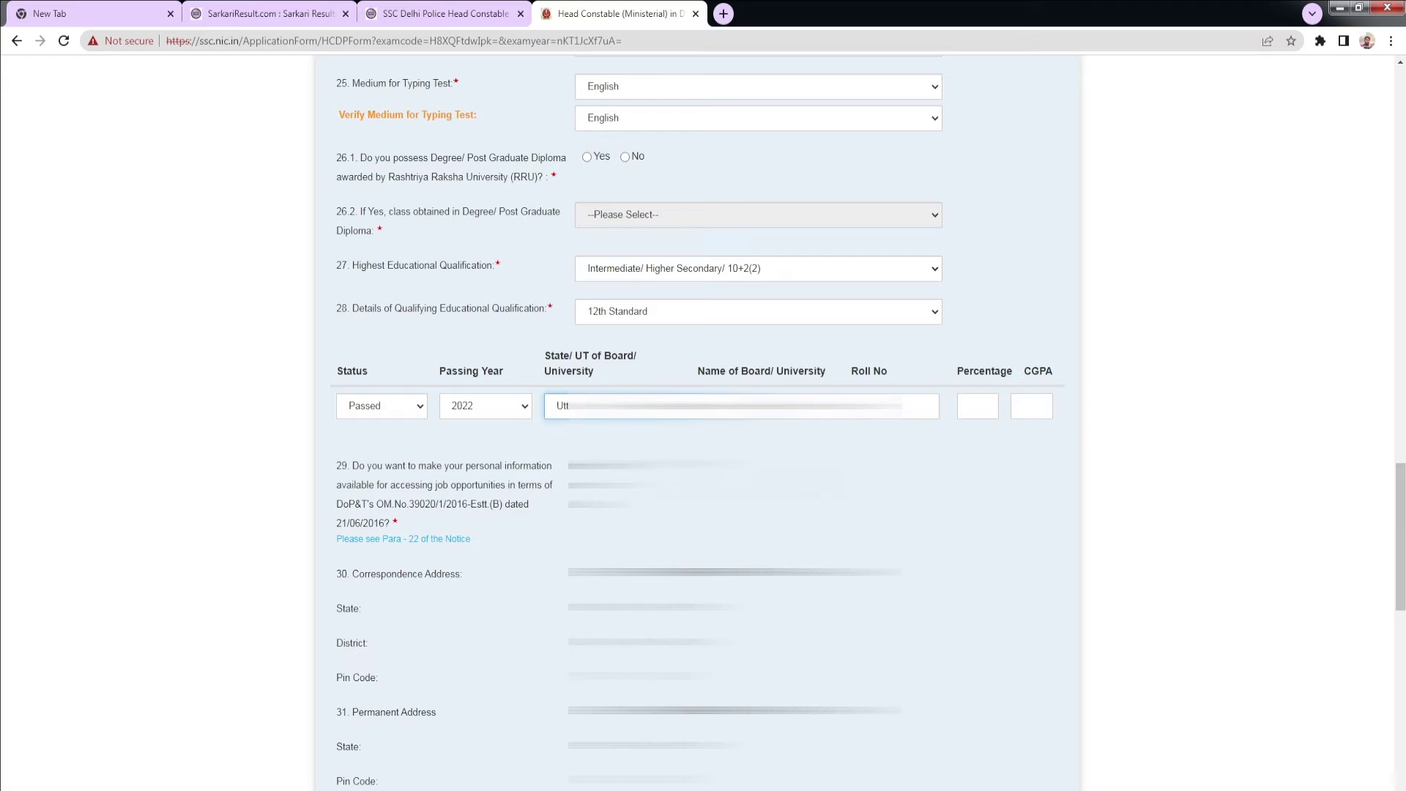
{"action": "left_click", "coordinate": [905, 403]}
{"action": "left_click", "coordinate": [905, 402]}
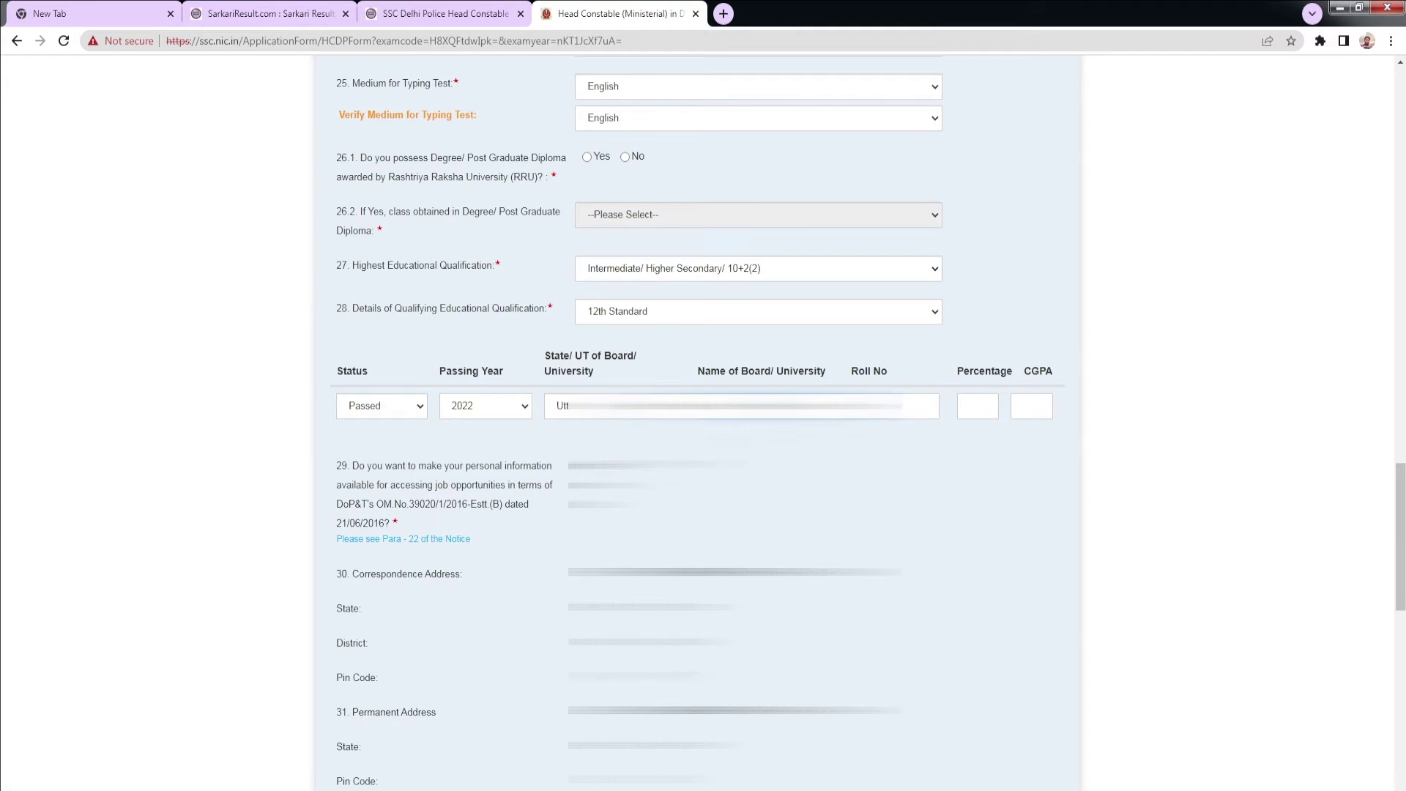
{"action": "left_click", "coordinate": [458, 408]}
{"action": "left_click", "coordinate": [483, 657]}
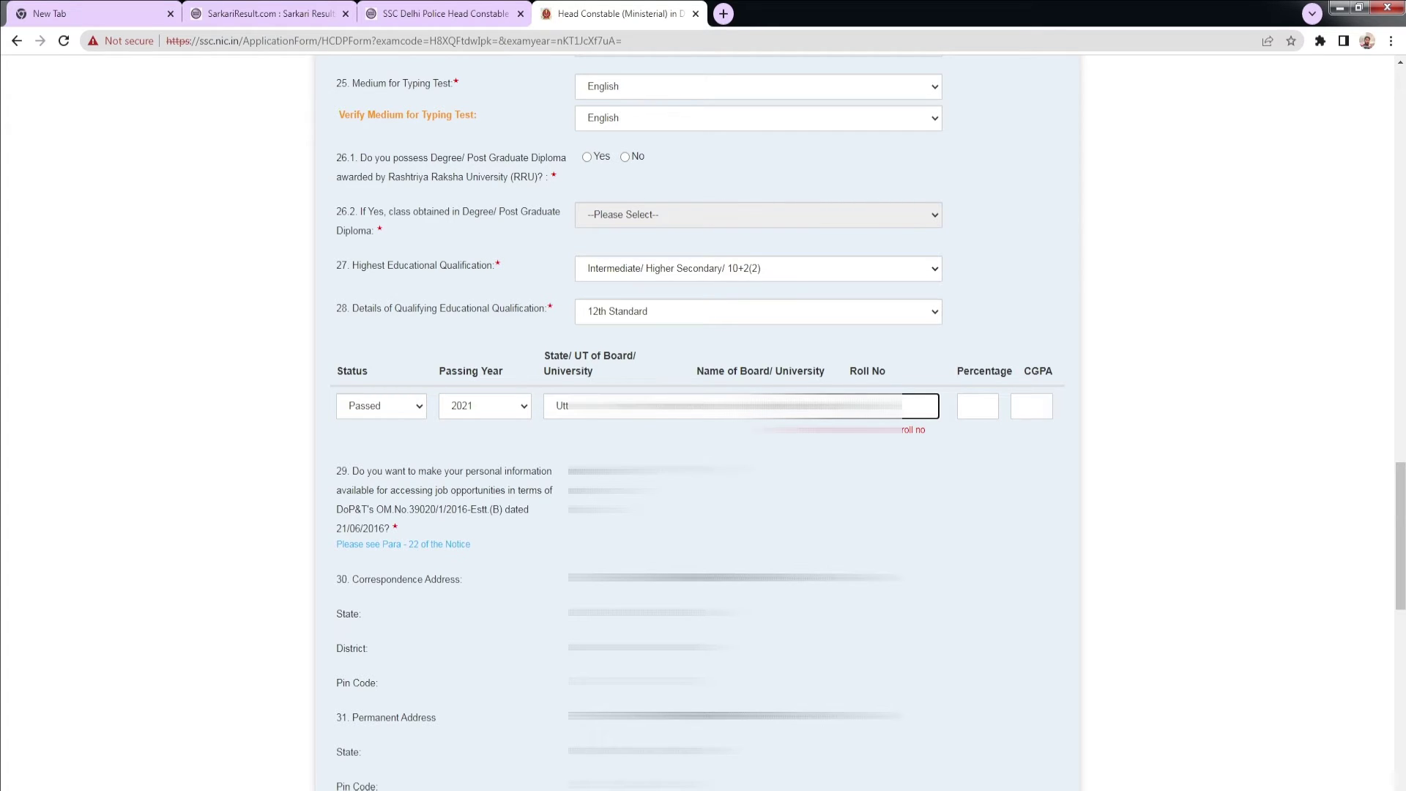
Step: Enter the roll number and a 63.60 percentage of marks
{"action": "type", "text": "0"}
{"action": "left_click", "coordinate": [968, 409]}
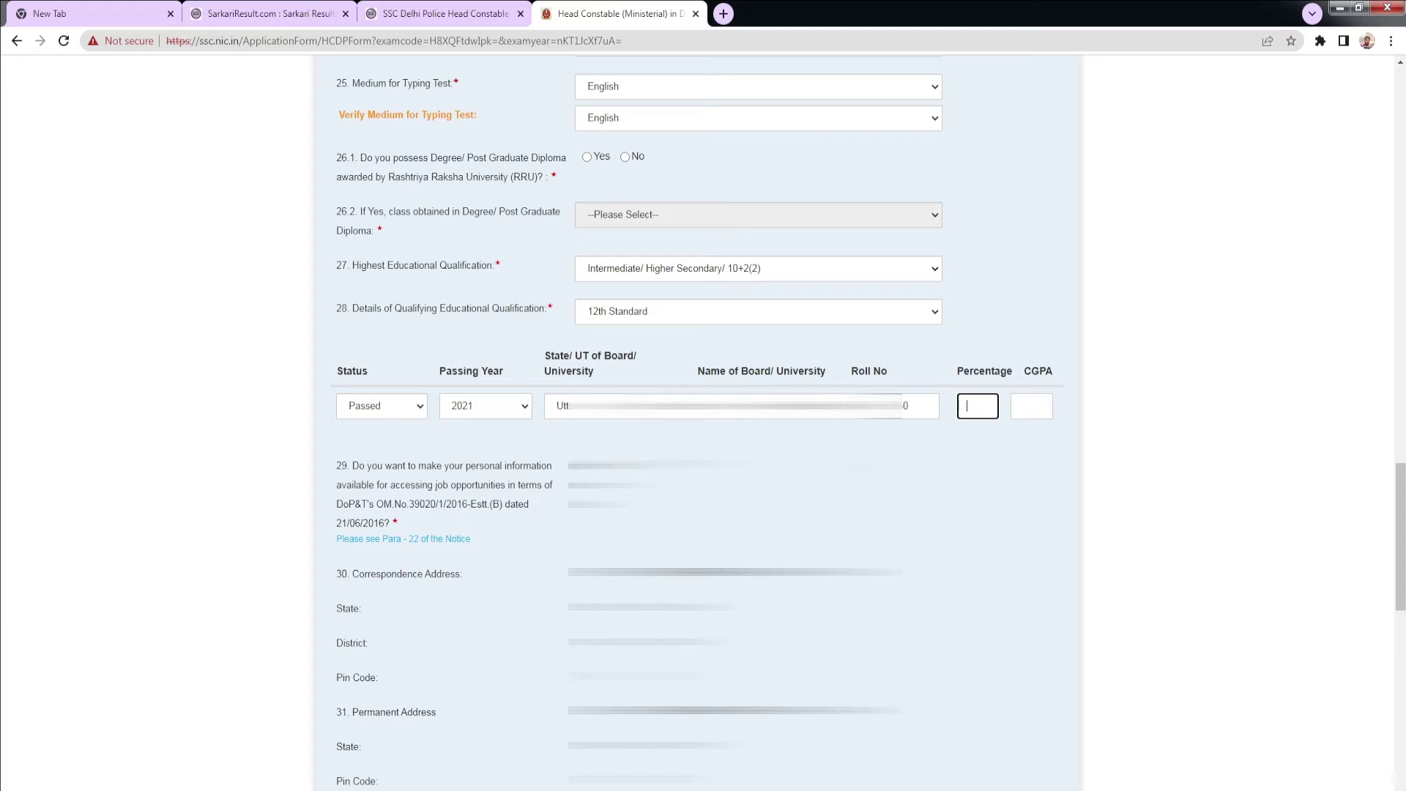
{"action": "type", "text": "63.60"}
{"action": "left_click", "coordinate": [1209, 512]}
{"action": "left_click_drag", "start_coordinate": [347, 470], "coordinate": [396, 524]}
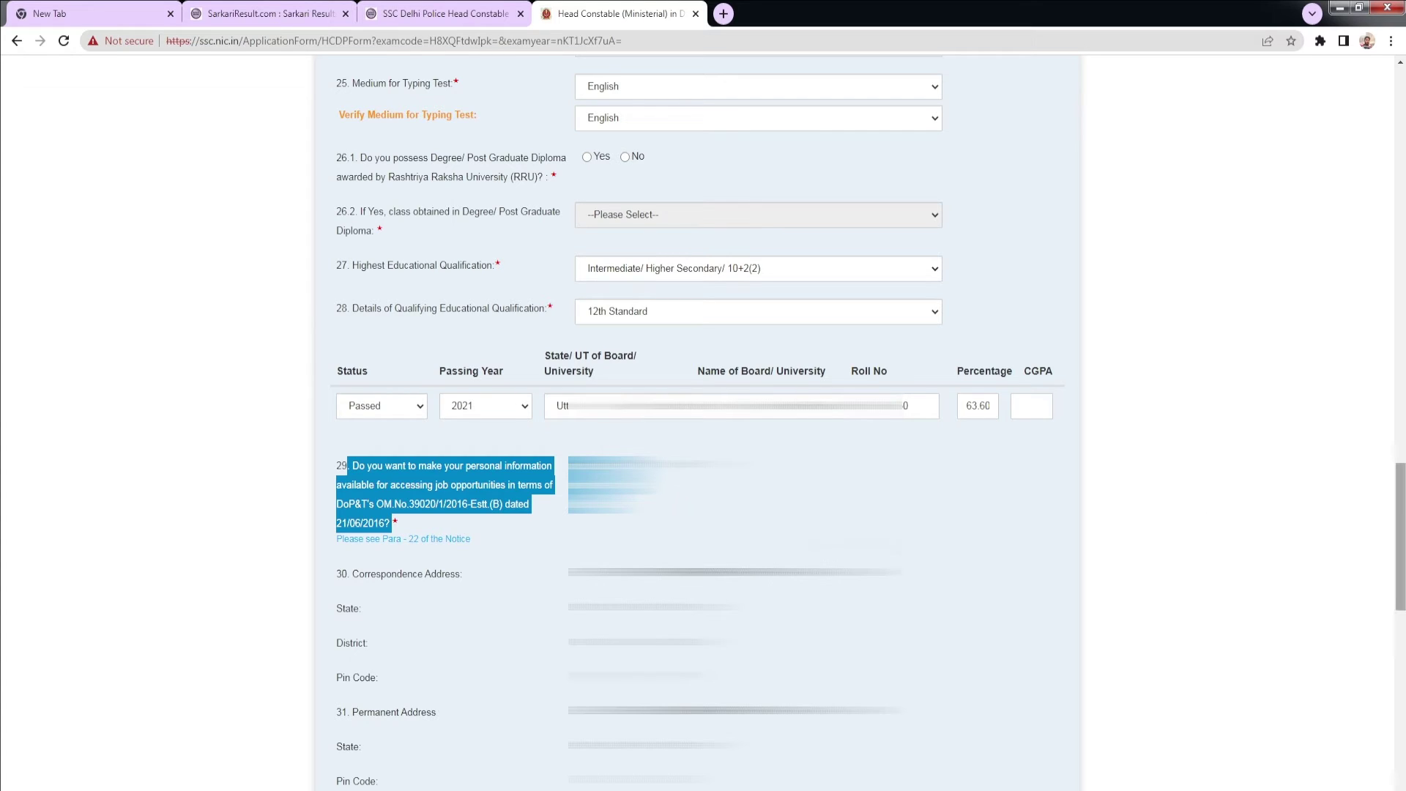
{"action": "scroll", "coordinate": [1399, 542], "scroll_direction": "down", "scroll_amount": 10}
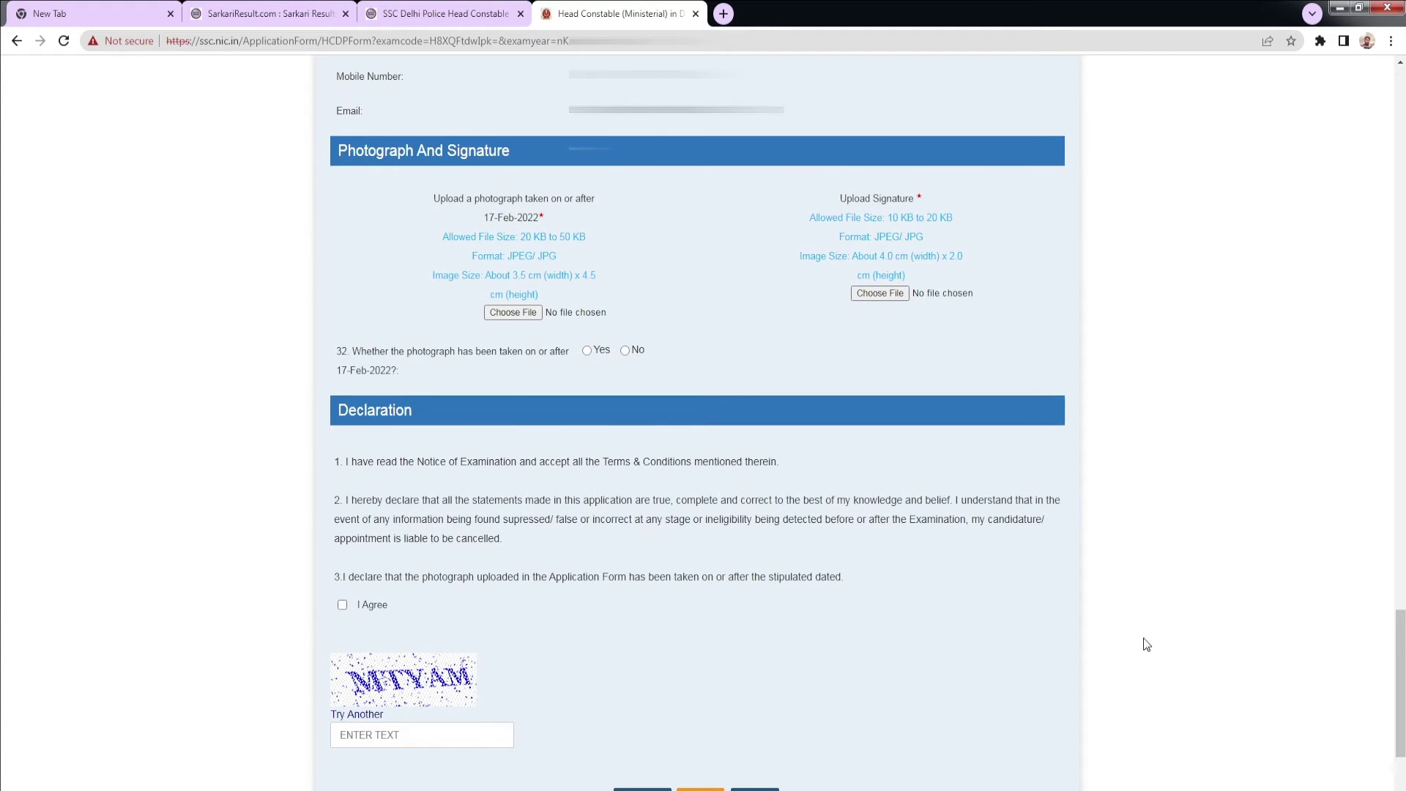
Step: Review the photo and signature upload requirements and photo-date question, then accept the declaration
{"action": "scroll", "coordinate": [1398, 681], "scroll_direction": "down", "scroll_amount": 1}
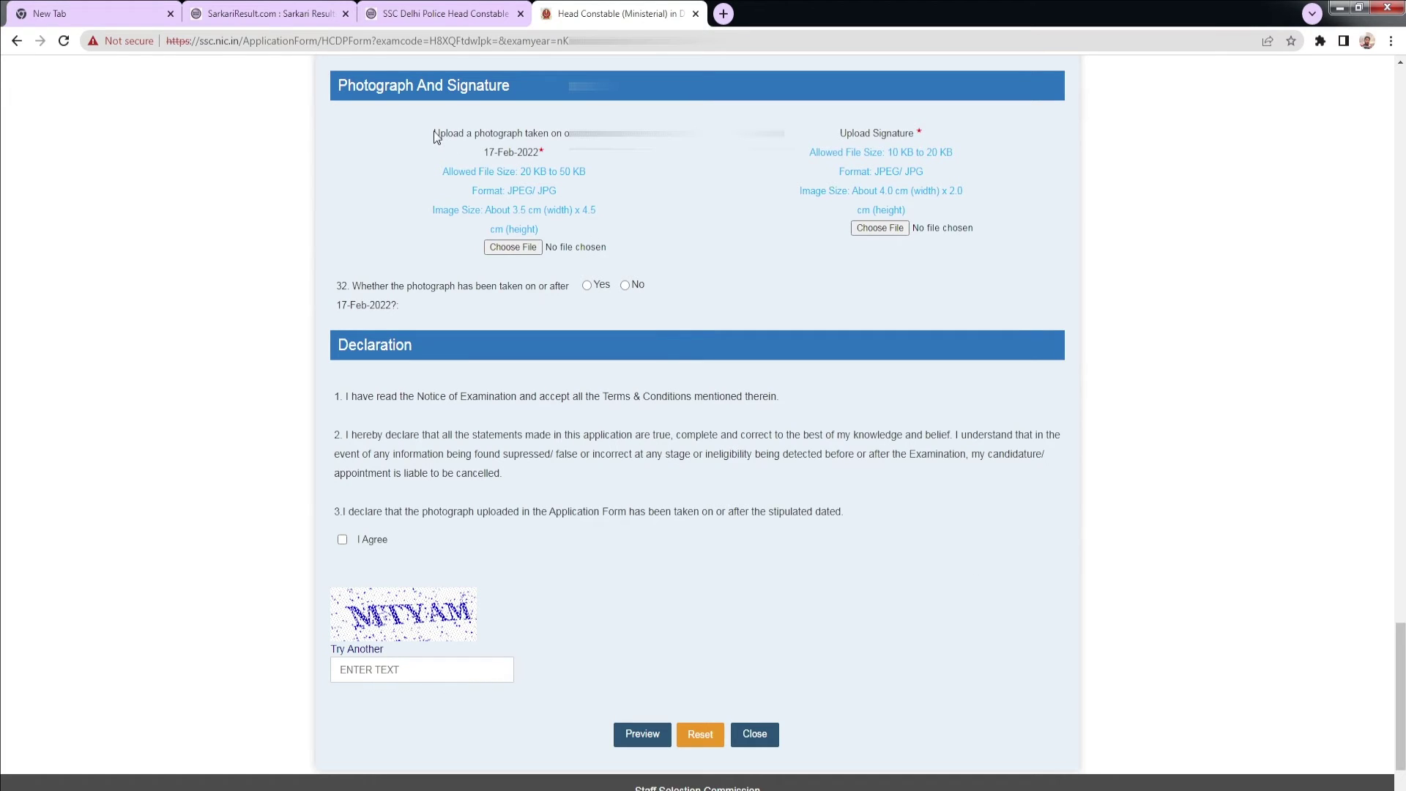
{"action": "left_click_drag", "start_coordinate": [433, 132], "coordinate": [540, 156]}
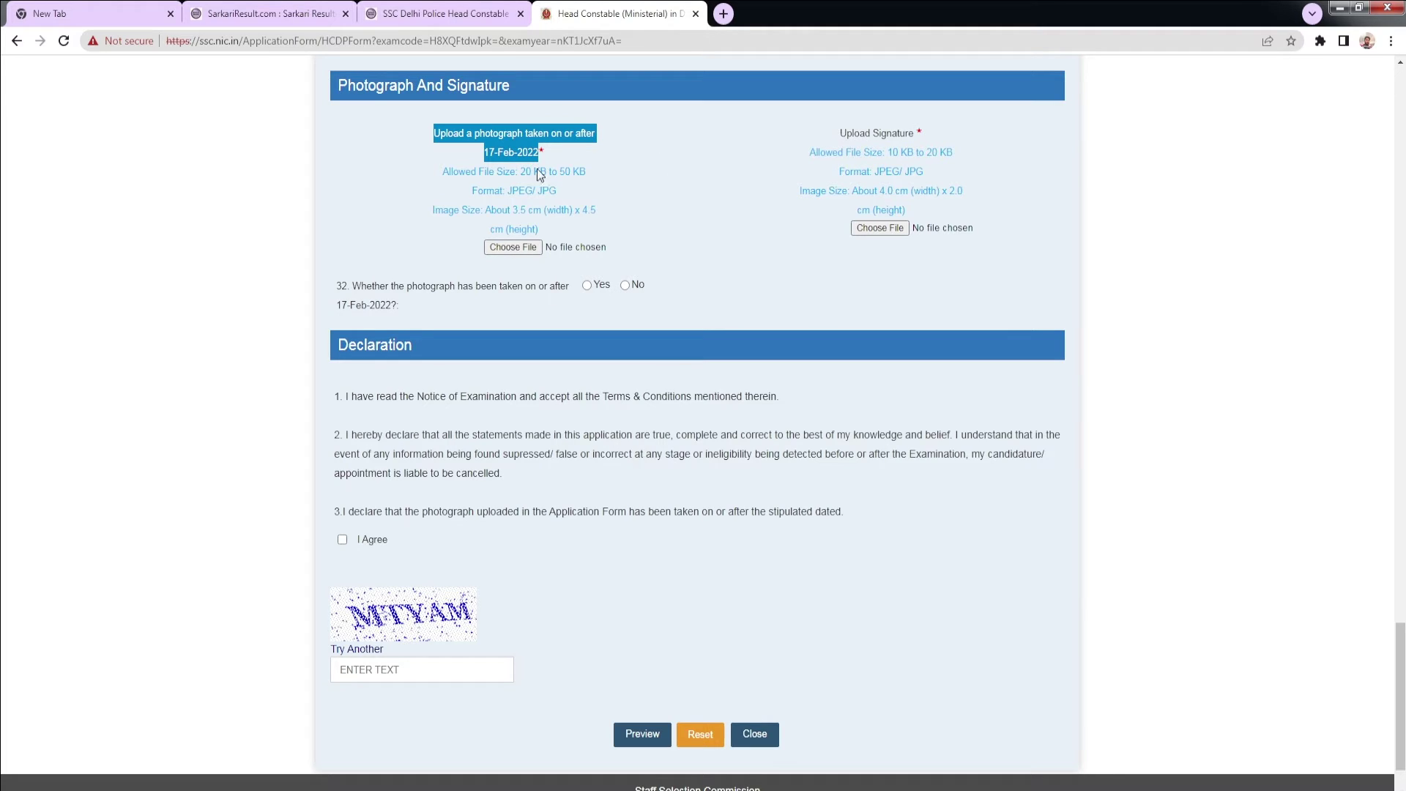
{"action": "left_click", "coordinate": [439, 171]}
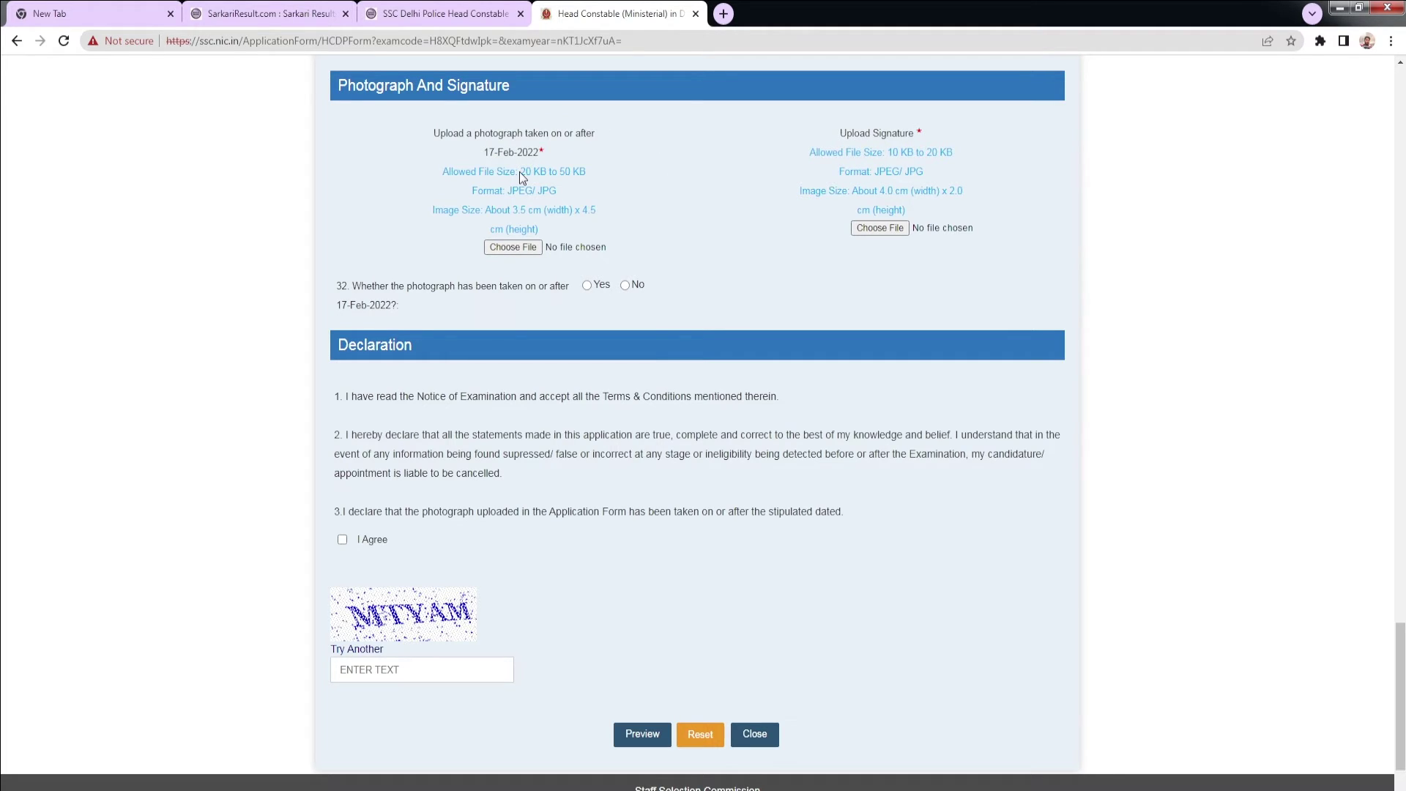
{"action": "left_click_drag", "start_coordinate": [583, 182], "coordinate": [561, 188]}
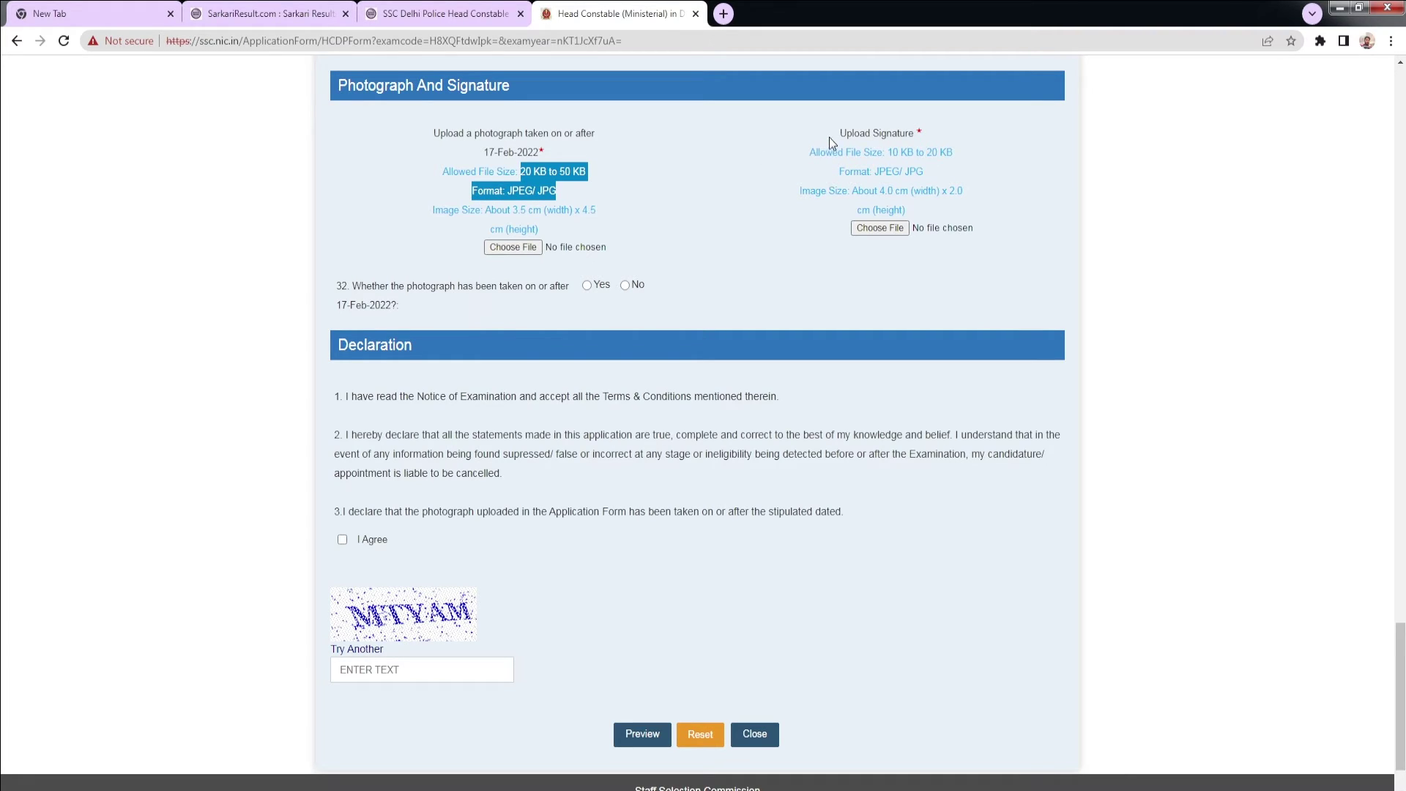
{"action": "left_click_drag", "start_coordinate": [829, 138], "coordinate": [901, 136]}
{"action": "mouse_move", "coordinate": [806, 158]}
{"action": "left_mouse_down"}
{"action": "mouse_move", "coordinate": [904, 152]}
{"action": "mouse_move", "coordinate": [839, 175]}
{"action": "mouse_move", "coordinate": [921, 165]}
{"action": "left_mouse_up"}
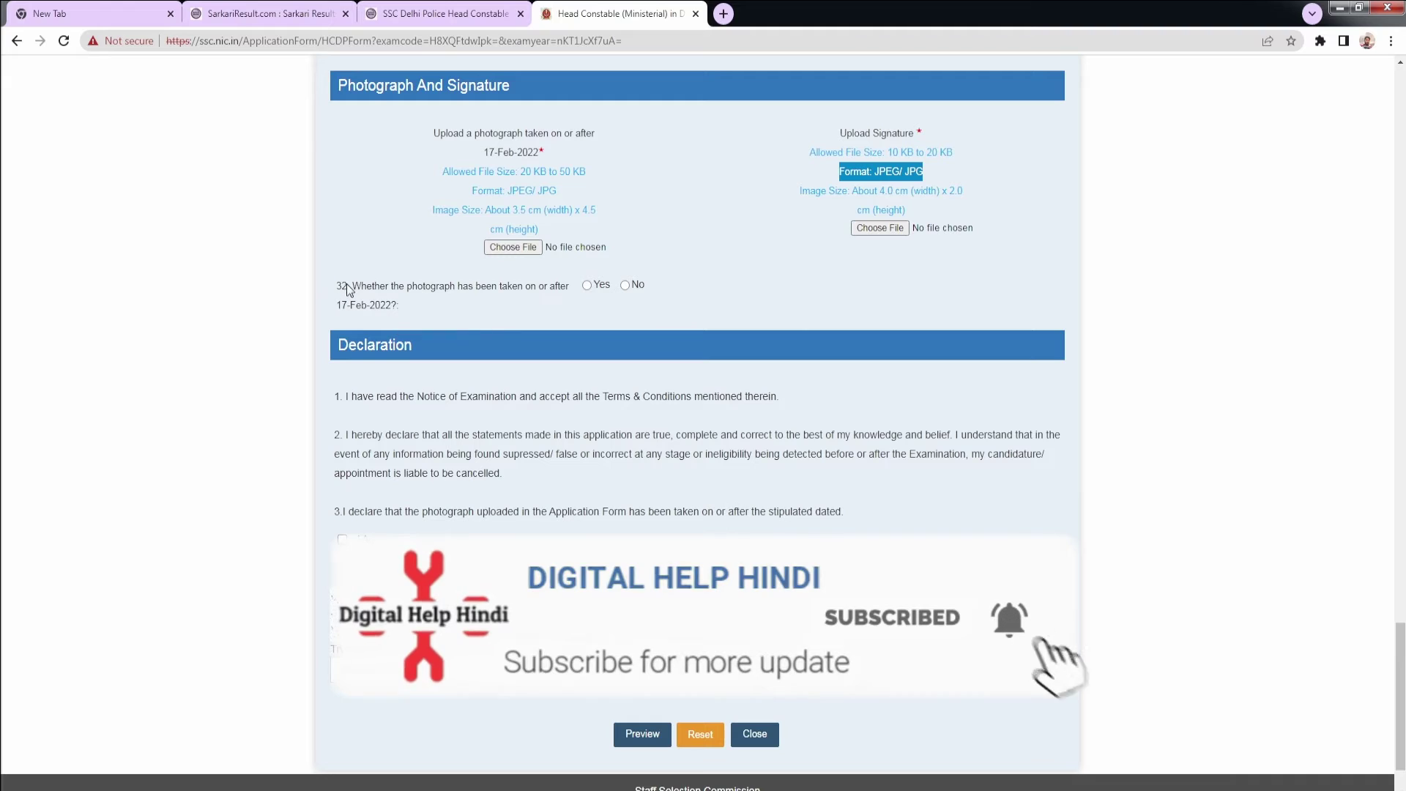
{"action": "left_click_drag", "start_coordinate": [367, 285], "coordinate": [391, 306]}
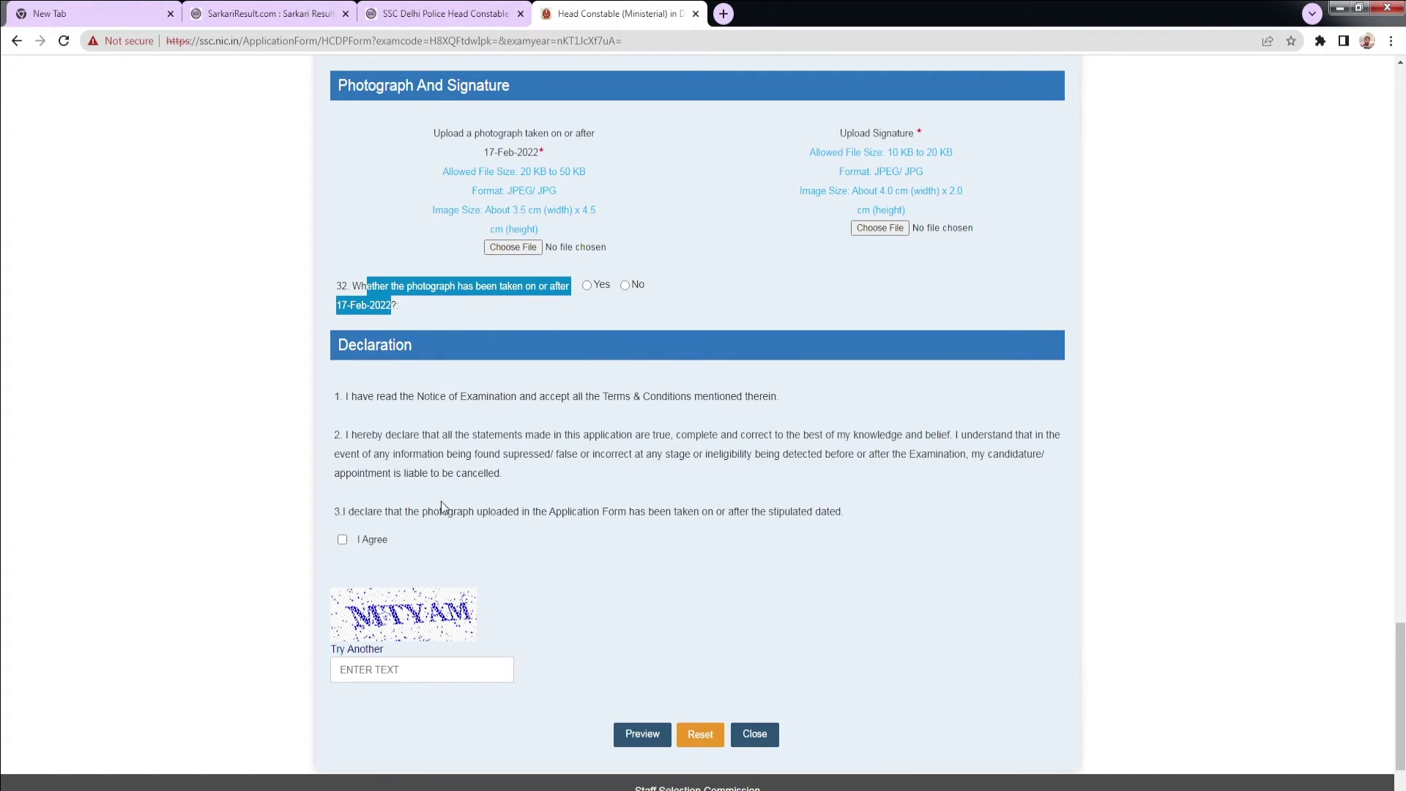
{"action": "left_click", "coordinate": [343, 541]}
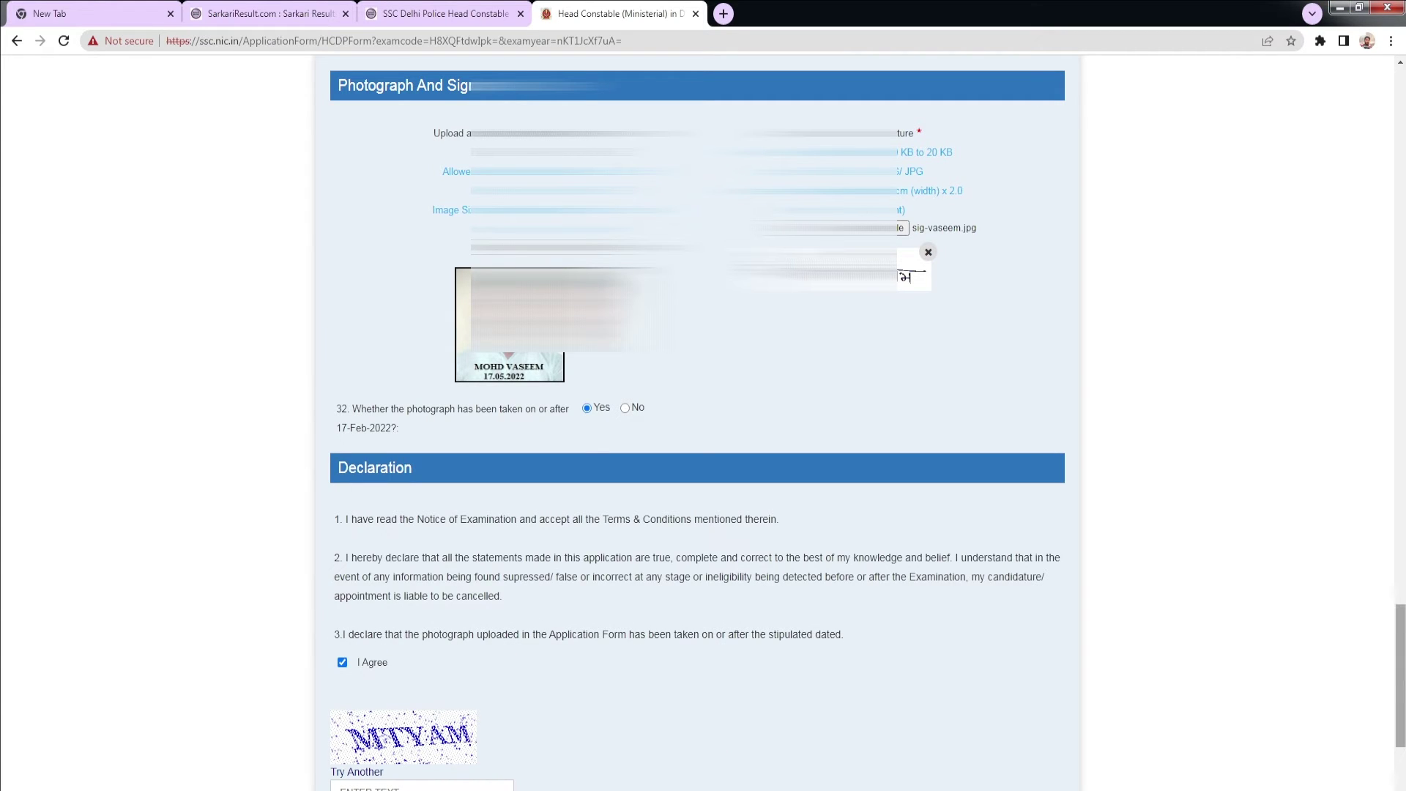
Step: Type the captcha characters into the ENTER TEXT box below the declaration
{"action": "scroll", "coordinate": [468, 631], "scroll_direction": "down", "scroll_amount": 3}
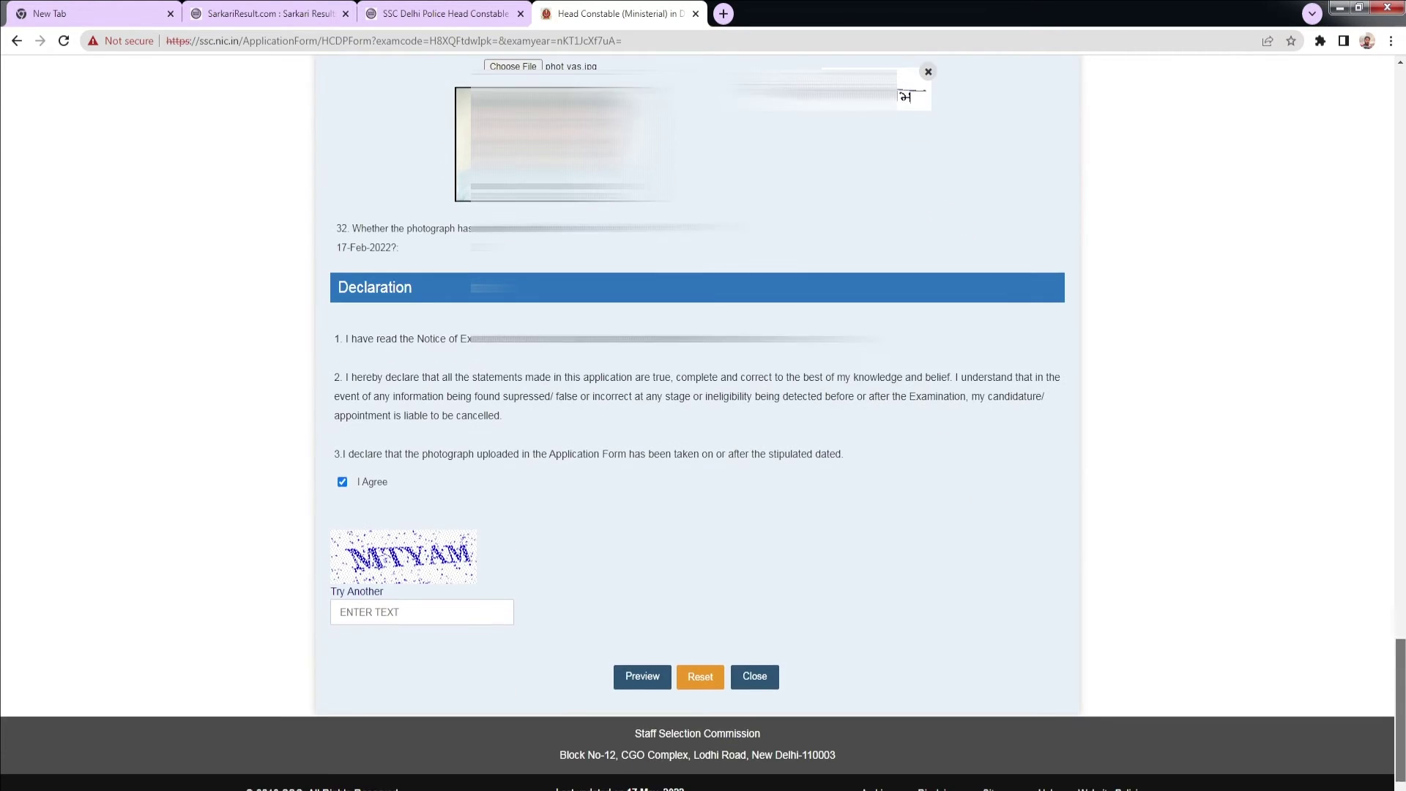
{"action": "left_click", "coordinate": [438, 613]}
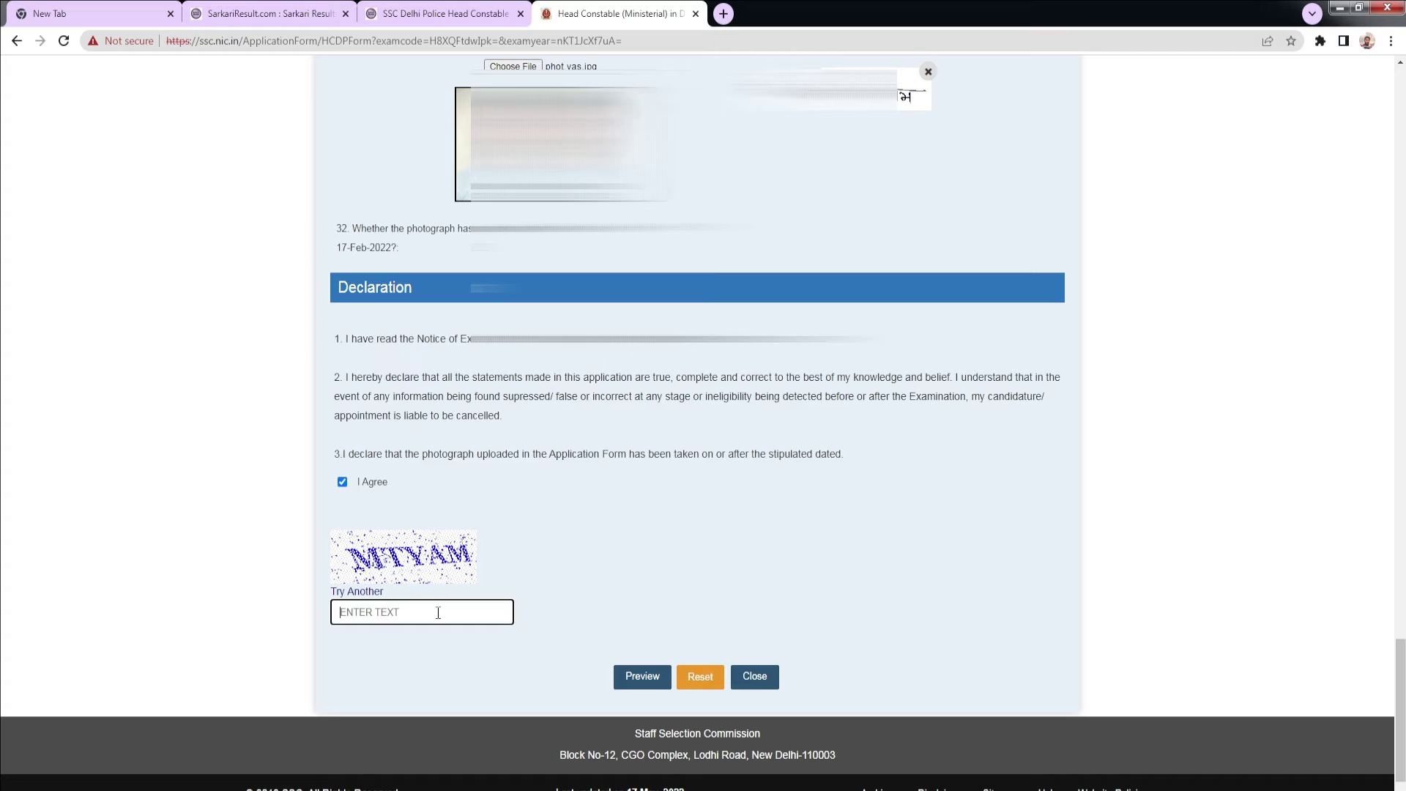
{"action": "type", "text": "MT"}
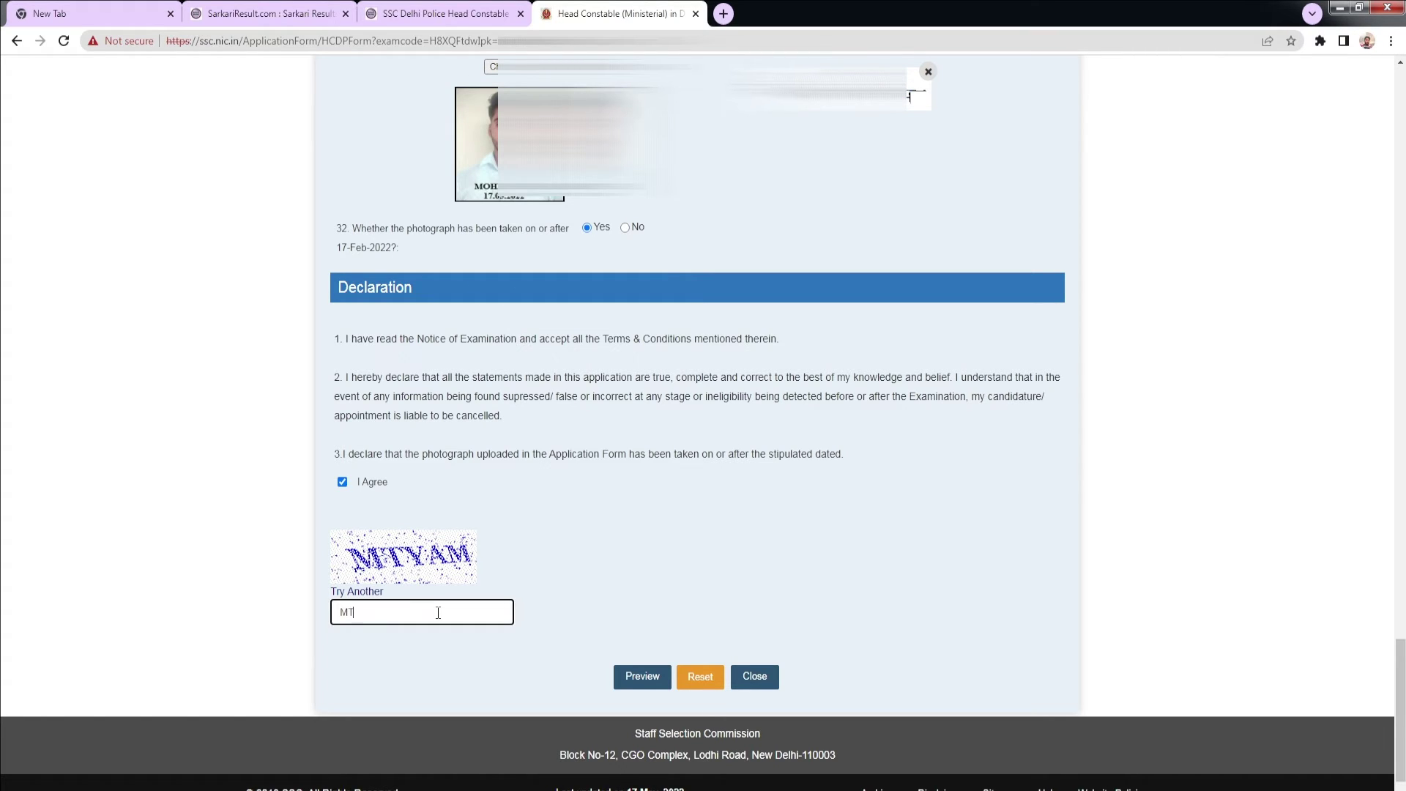
{"action": "type", "text": "YAM"}
{"action": "left_click", "coordinate": [646, 680]}
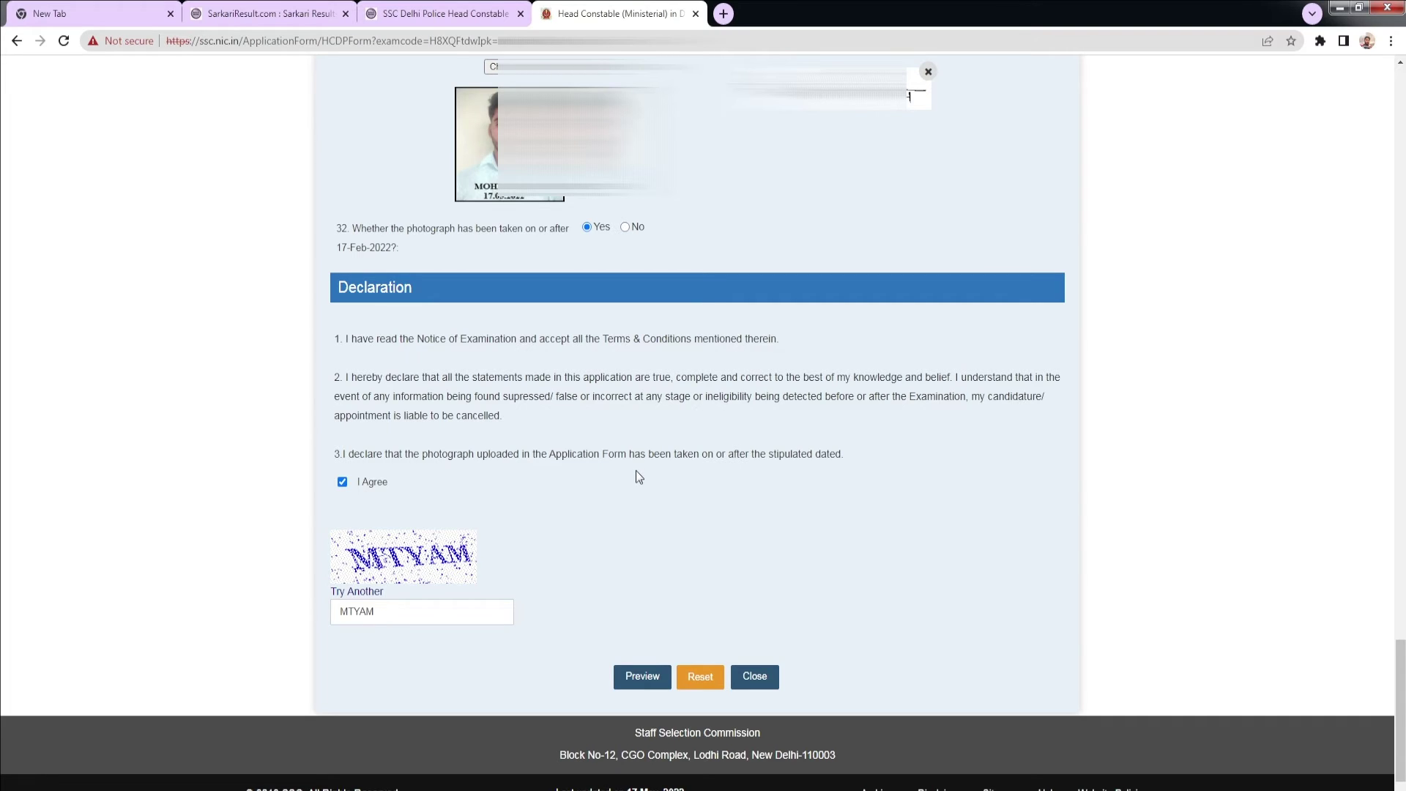
Step: Preview the filled Head Constable form and review it down to the Edit/Modify and Submit buttons
{"action": "left_click", "coordinate": [644, 676]}
{"action": "scroll", "coordinate": [716, 469], "scroll_direction": "down", "scroll_amount": 1}
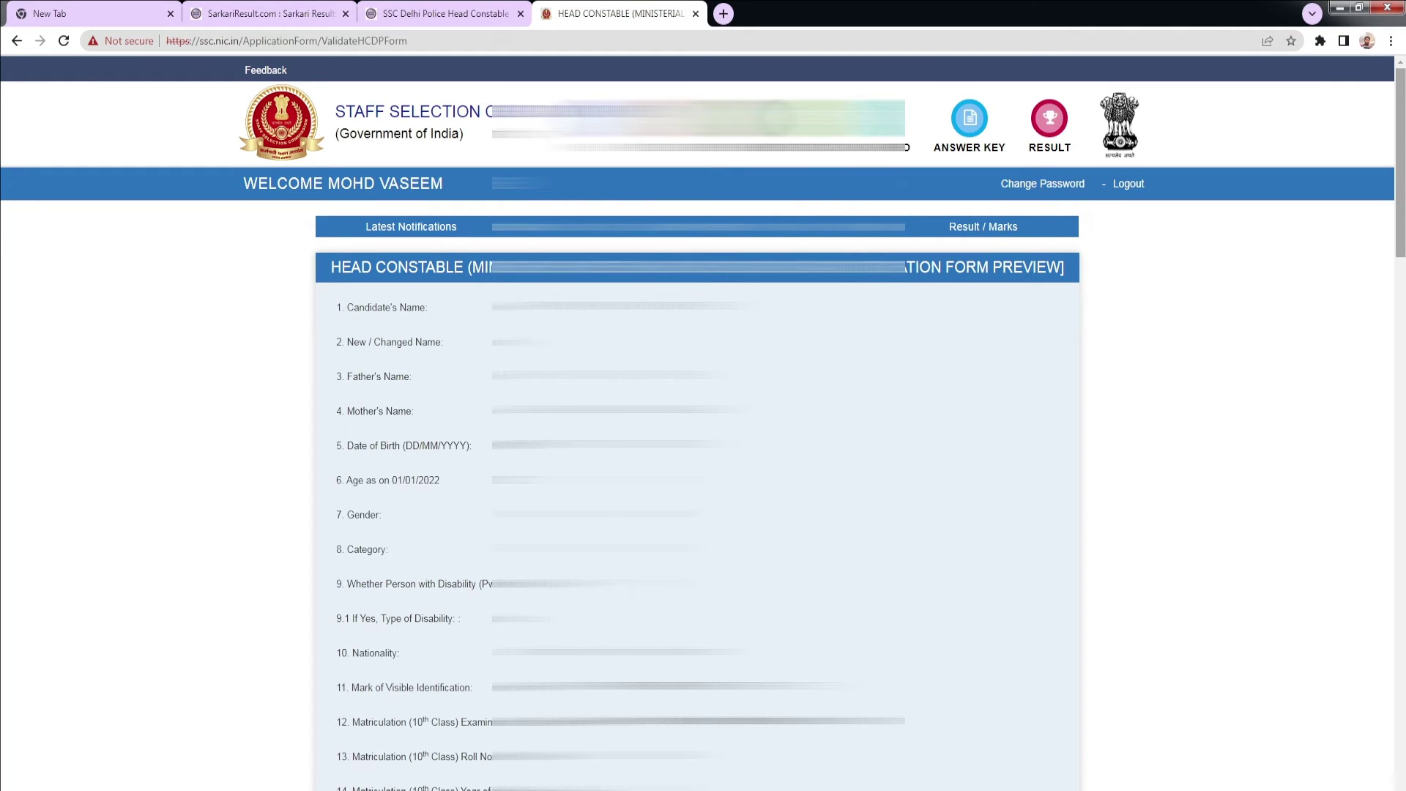
{"action": "scroll", "coordinate": [703, 425], "scroll_direction": "down", "scroll_amount": 3}
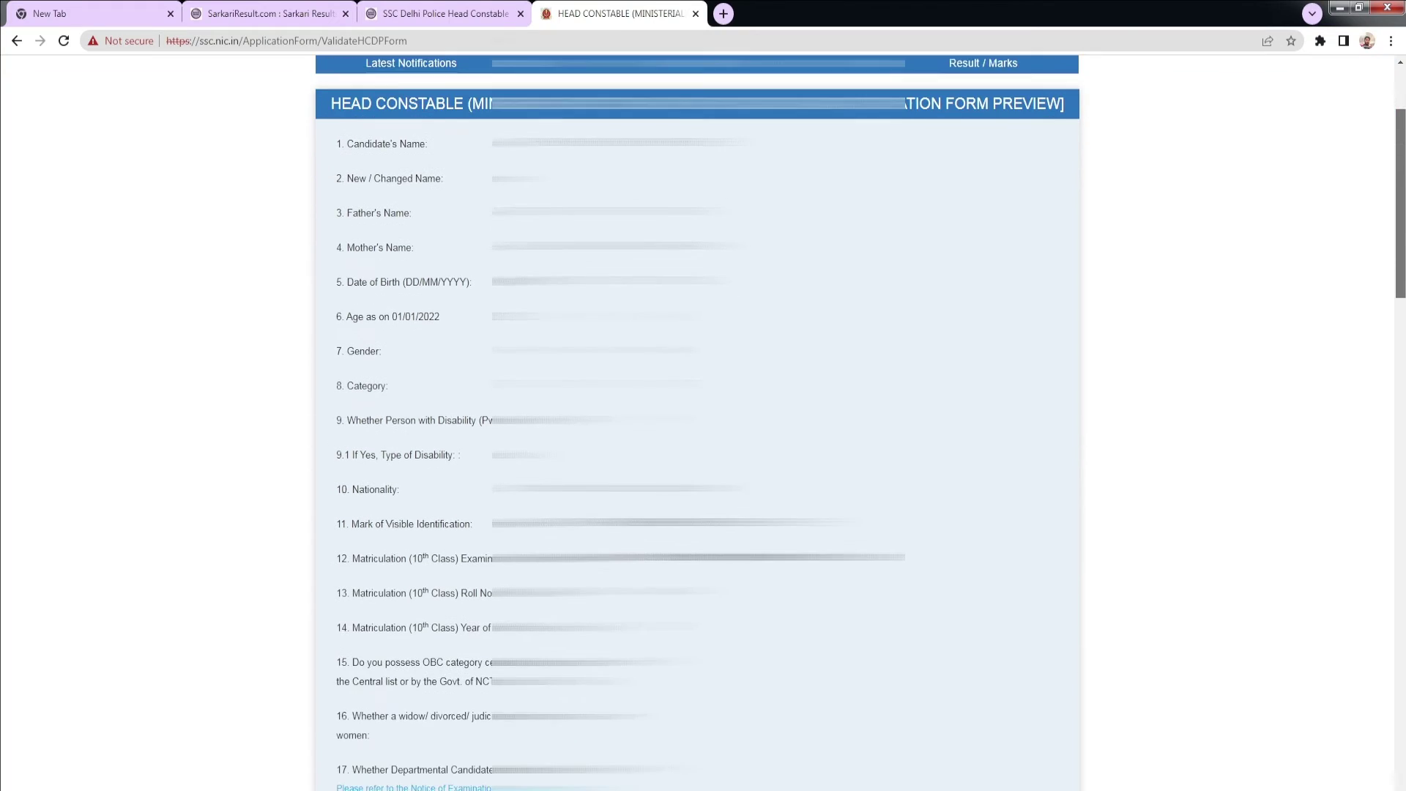
{"action": "scroll", "coordinate": [703, 424], "scroll_direction": "down", "scroll_amount": 6}
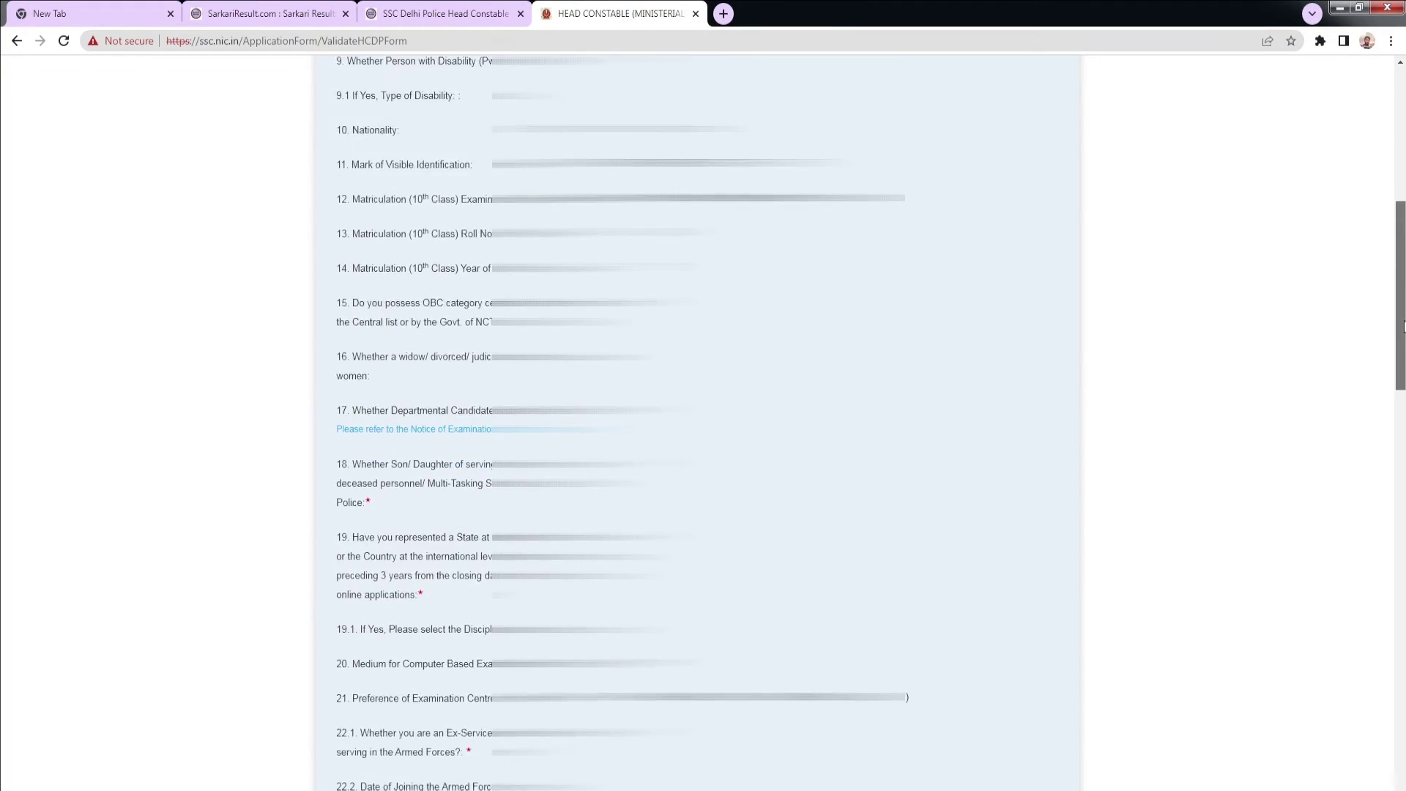
{"action": "scroll", "coordinate": [703, 425], "scroll_direction": "down", "scroll_amount": 10}
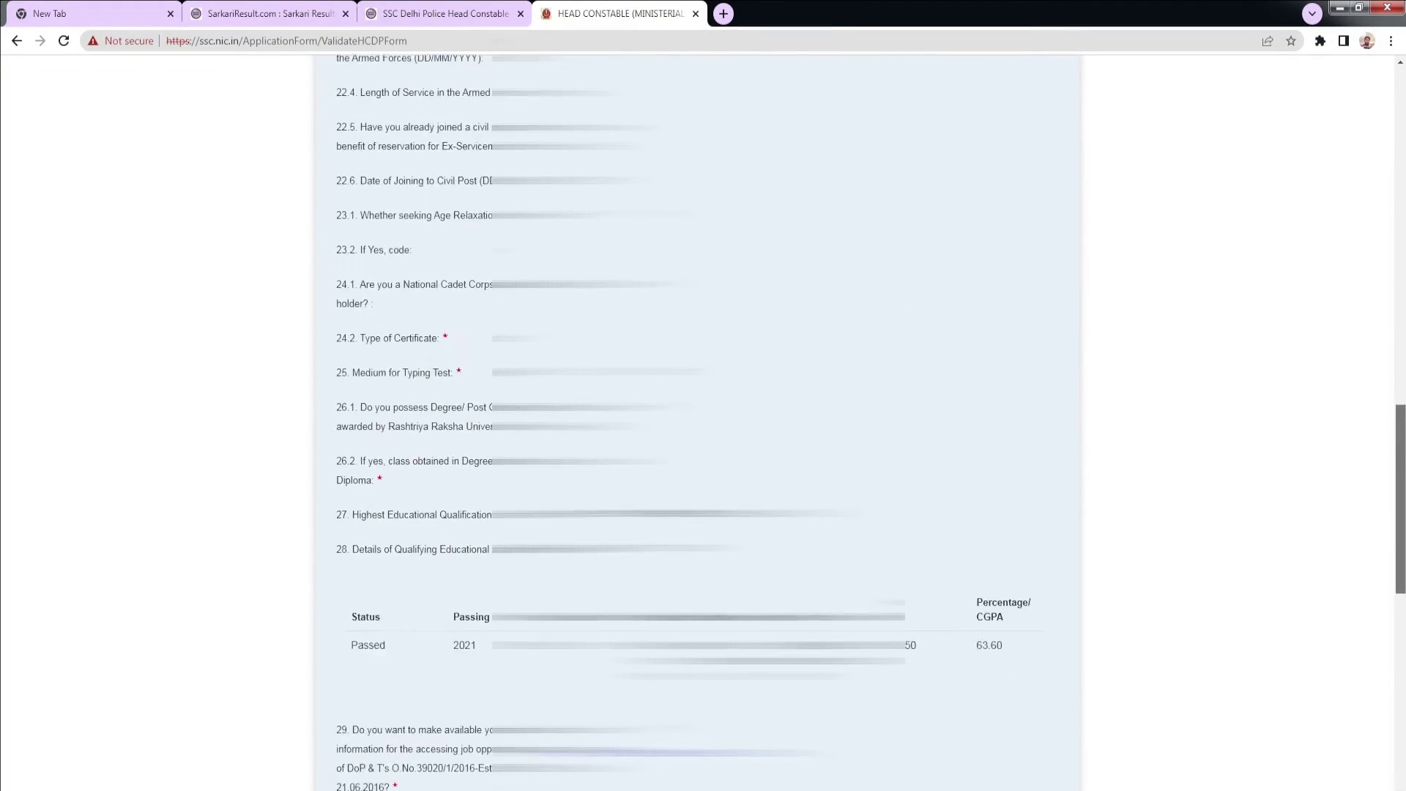
{"action": "scroll", "coordinate": [703, 425], "scroll_direction": "down", "scroll_amount": 5}
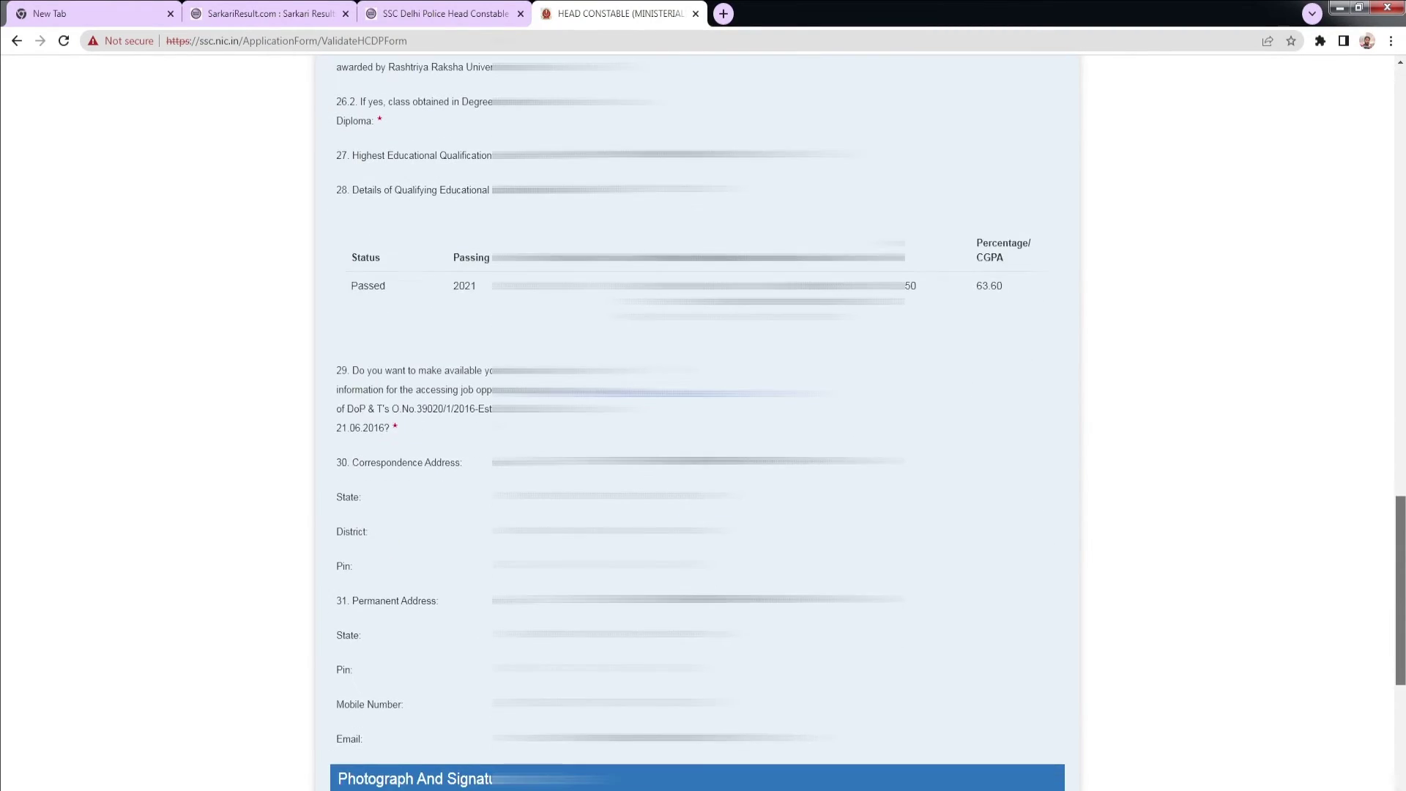
{"action": "scroll", "coordinate": [1276, 734], "scroll_direction": "down", "scroll_amount": 4}
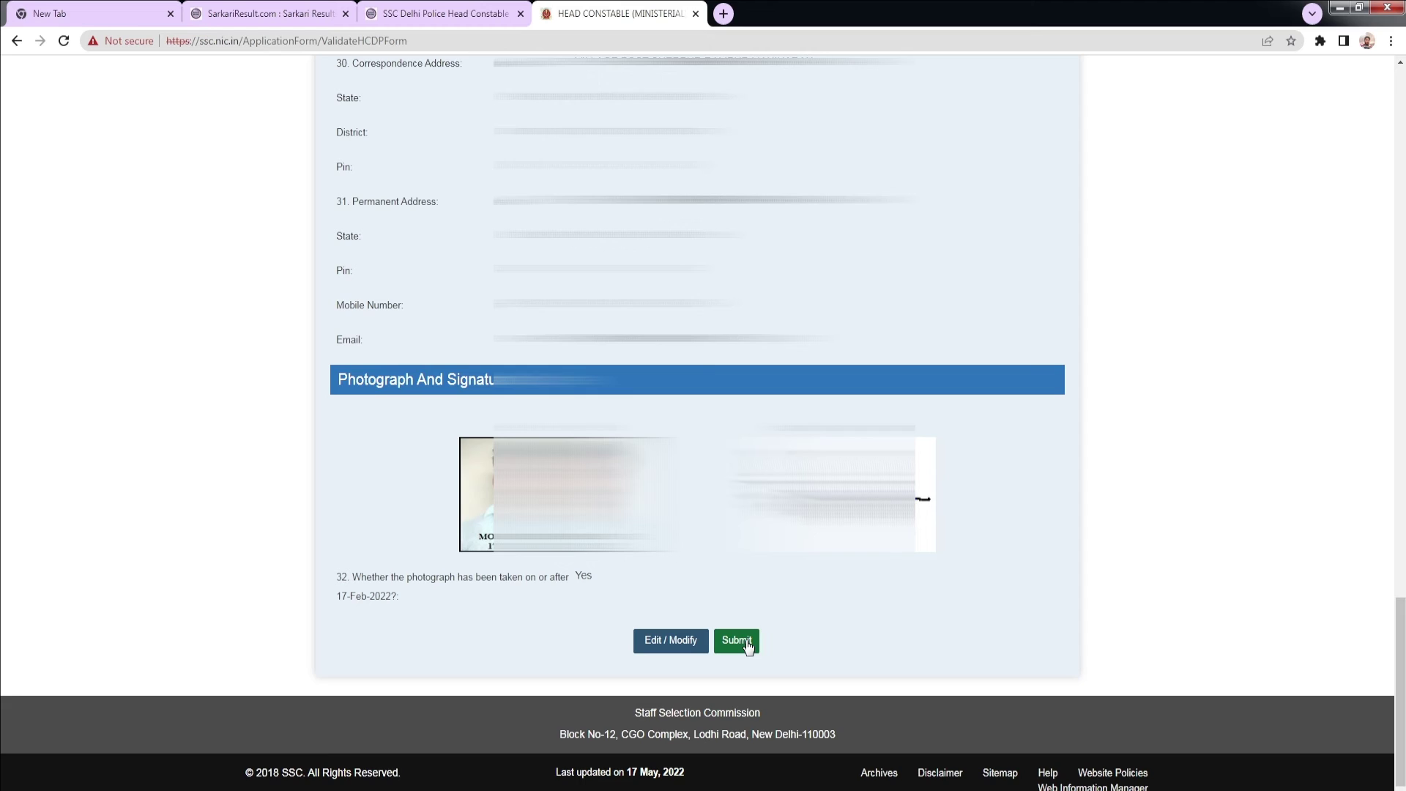
Step: Submit the application, agree to proceed to payment, and choose Online as the fee payment mode
{"action": "left_click", "coordinate": [746, 642]}
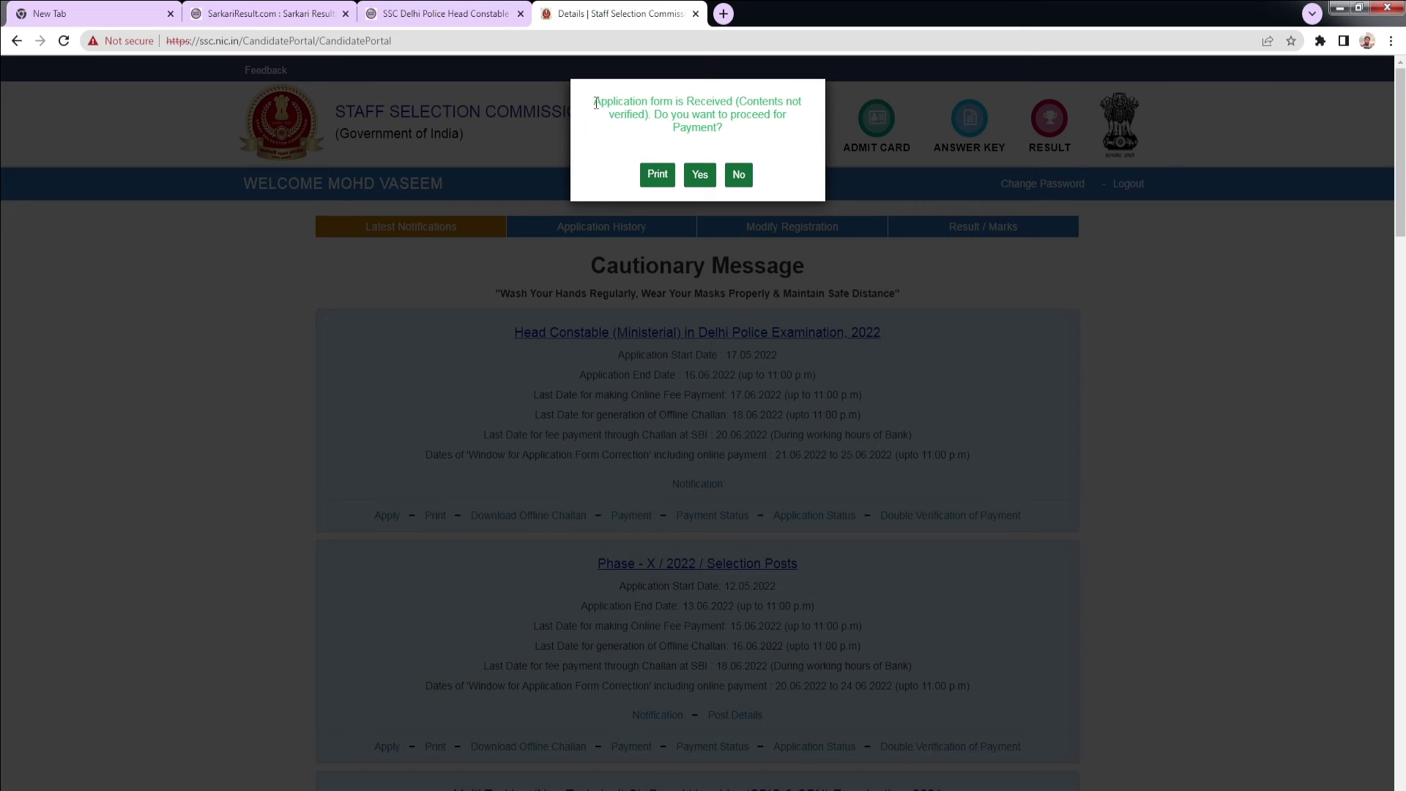
{"action": "left_click_drag", "start_coordinate": [596, 103], "coordinate": [723, 129]}
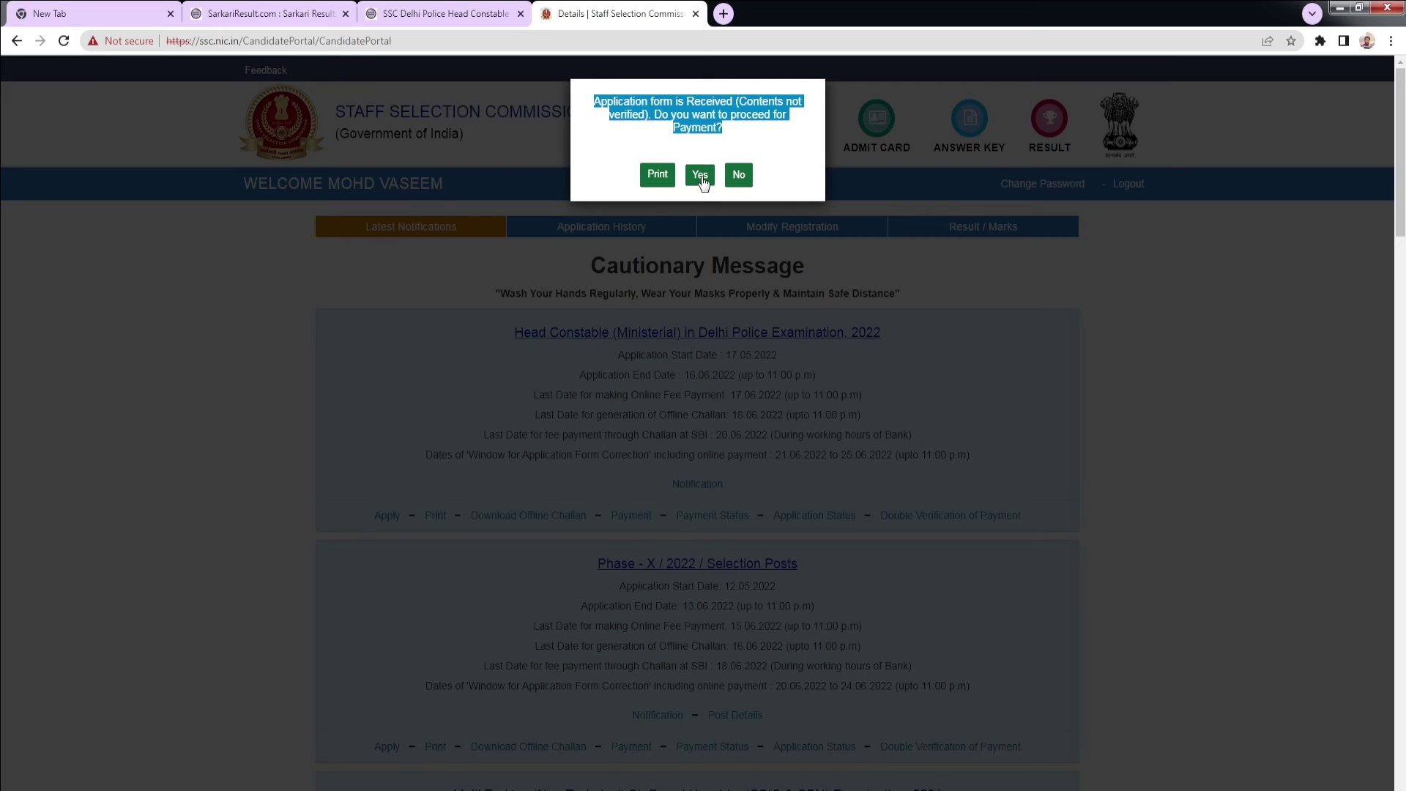
{"action": "left_click", "coordinate": [706, 183]}
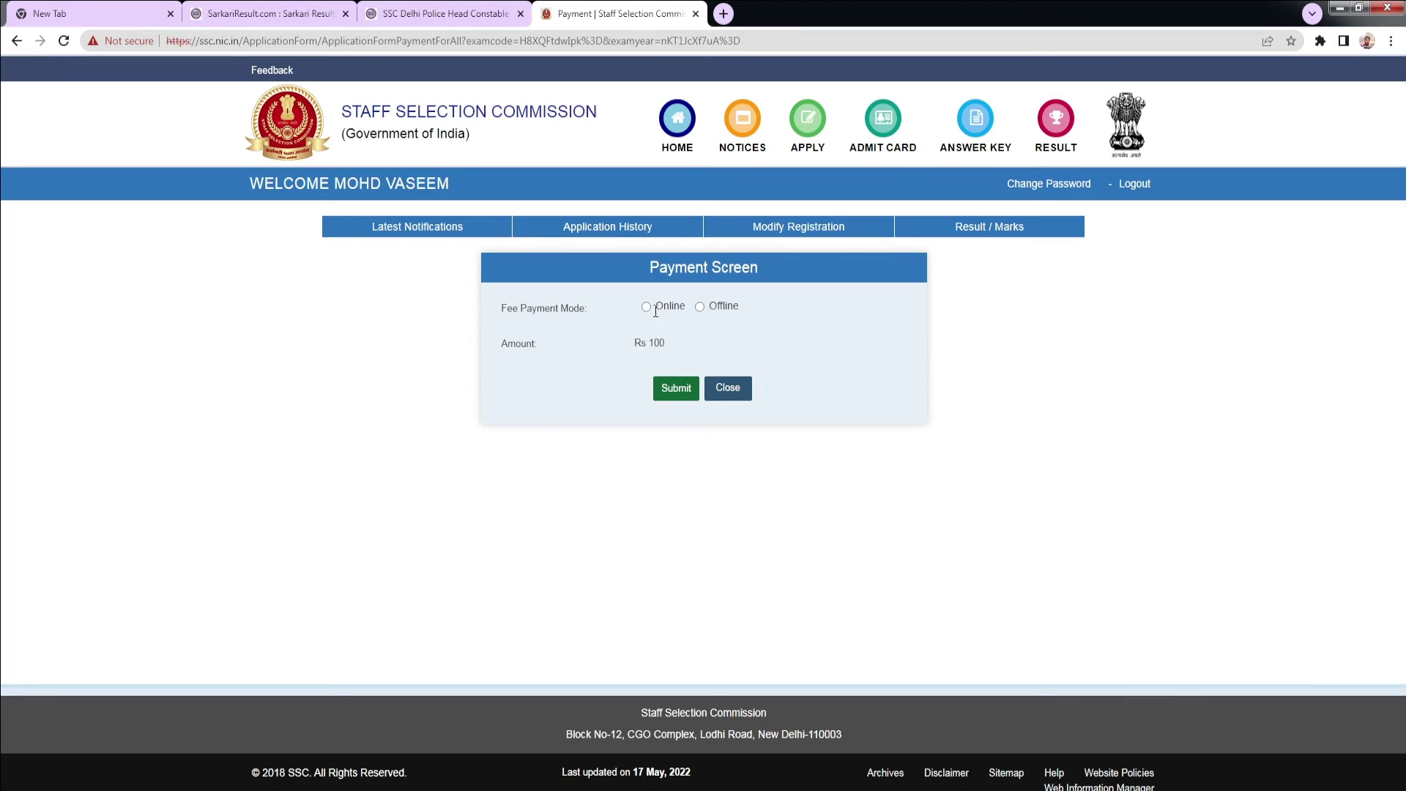
{"action": "left_click", "coordinate": [647, 306]}
{"action": "left_click", "coordinate": [676, 389]}
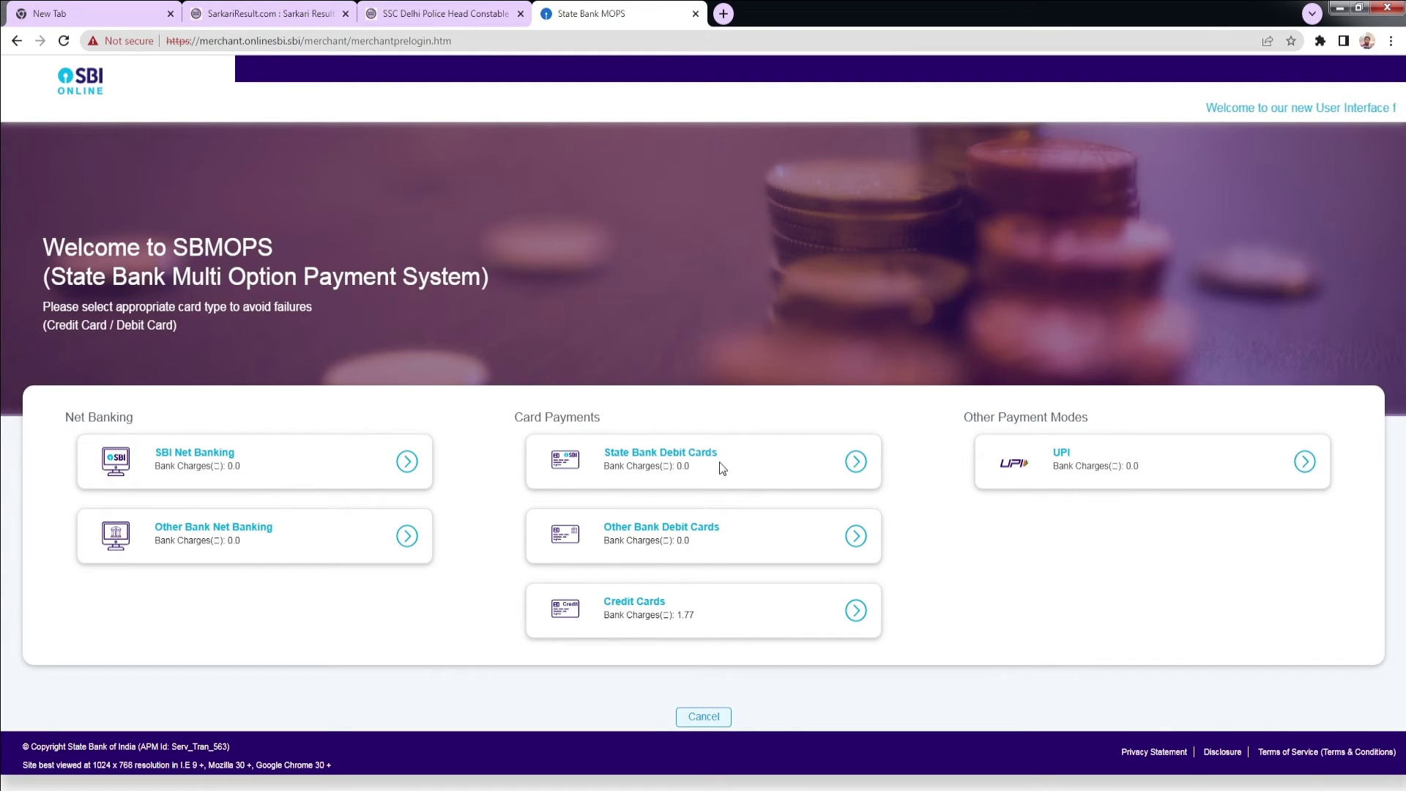
Step: Choose State Bank Debit Cards and confirm the Rs 100 payment details twice
{"action": "left_click", "coordinate": [722, 452]}
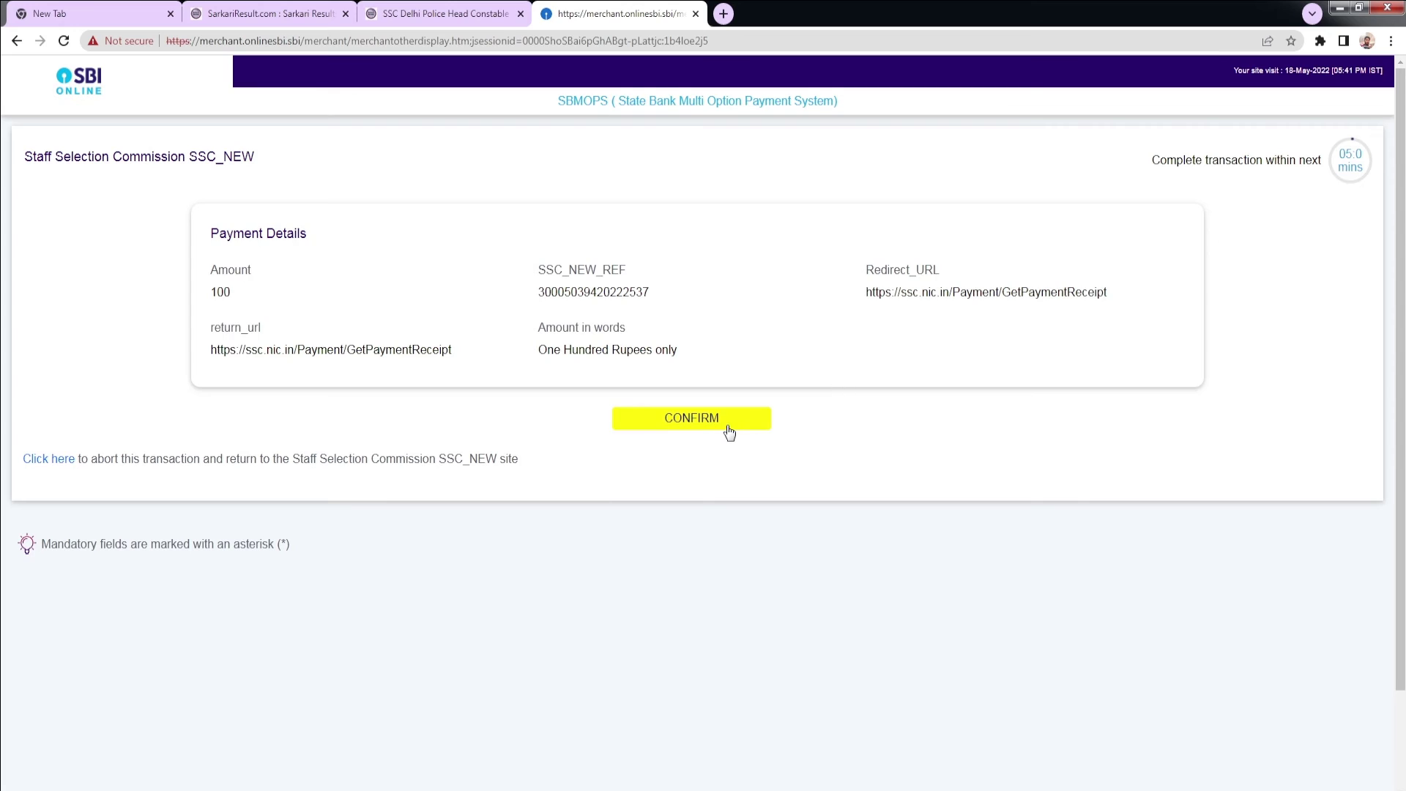
{"action": "left_click", "coordinate": [729, 433]}
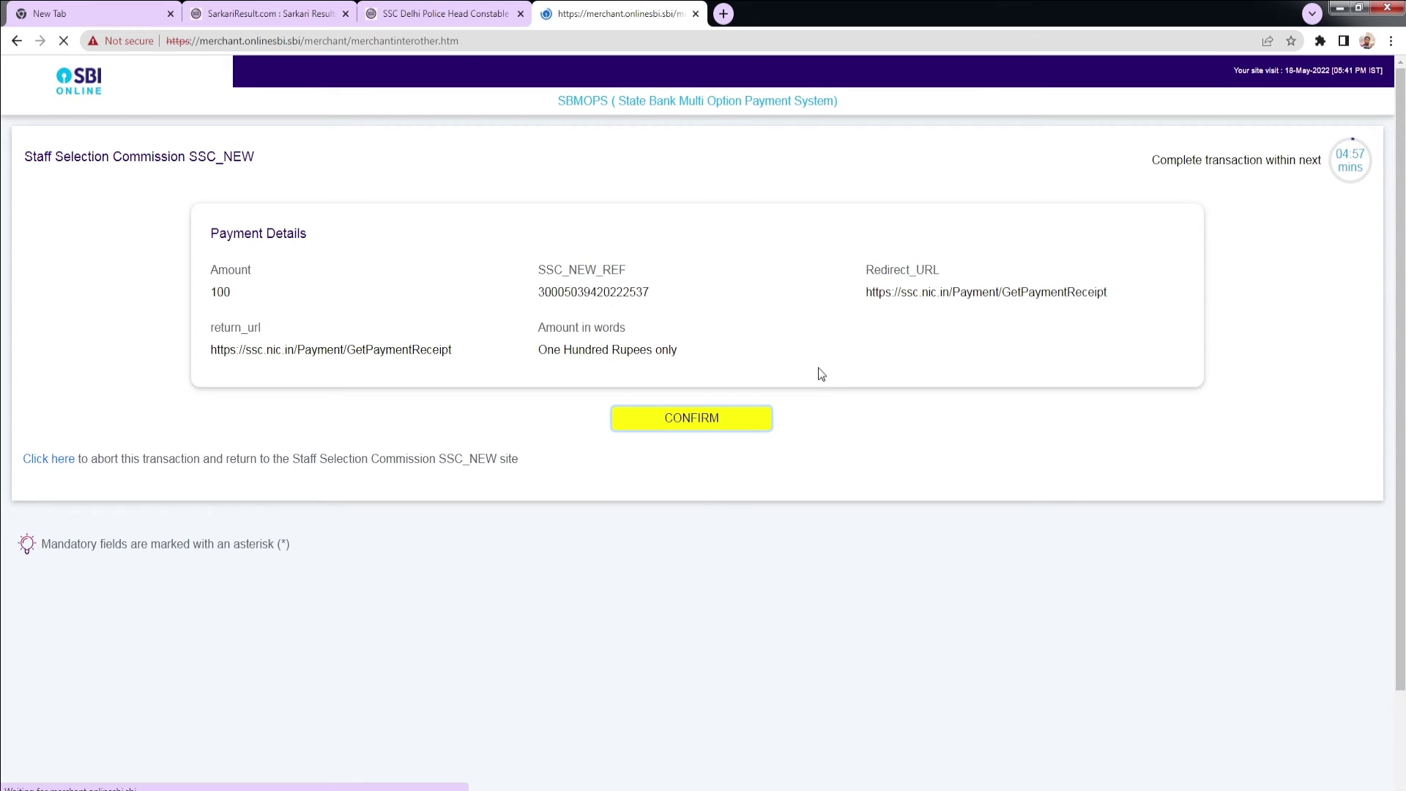
{"action": "left_click", "coordinate": [703, 432]}
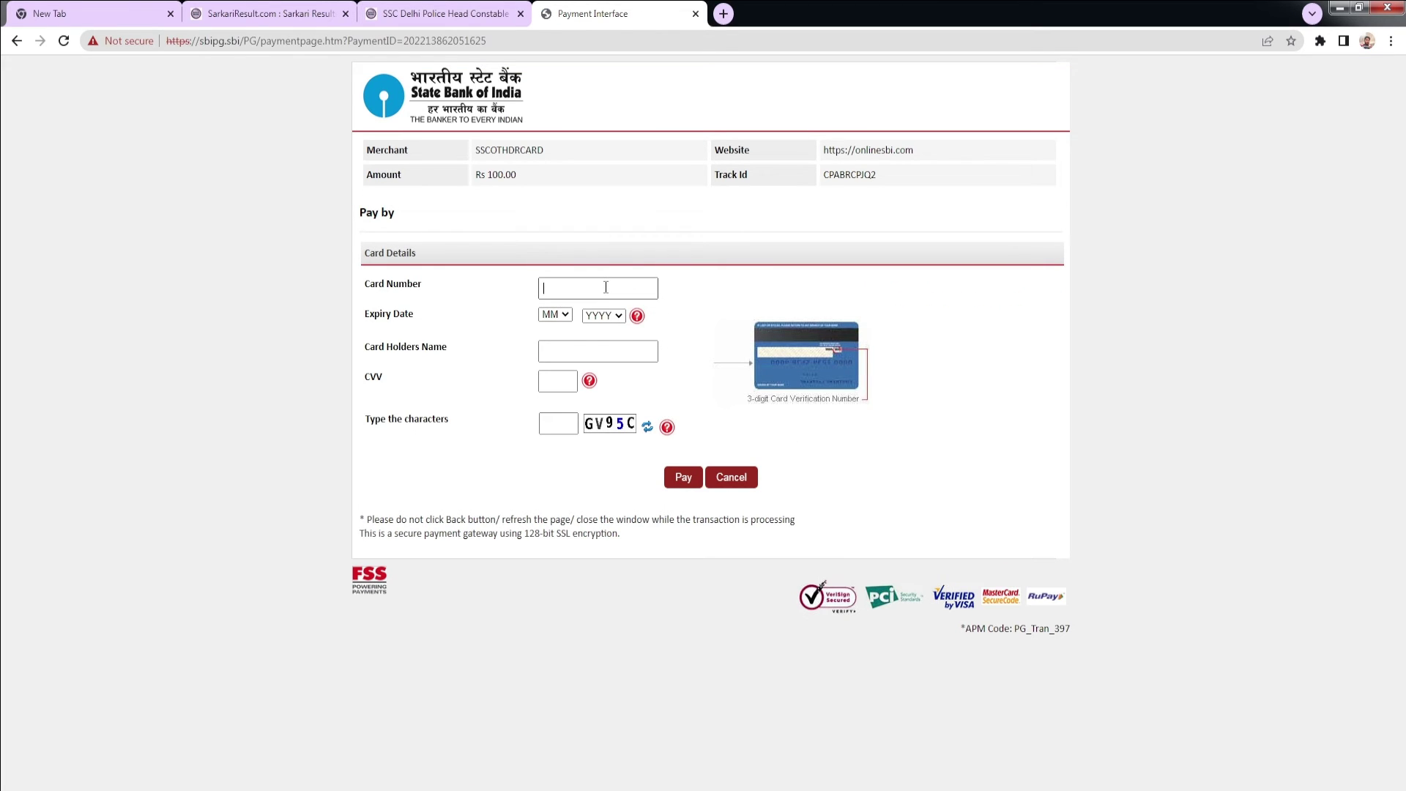
Step: Fill in the debit card number, expiry month and year, and captcha, then pay
{"action": "left_click", "coordinate": [606, 287]}
{"action": "type", "text": "512"}
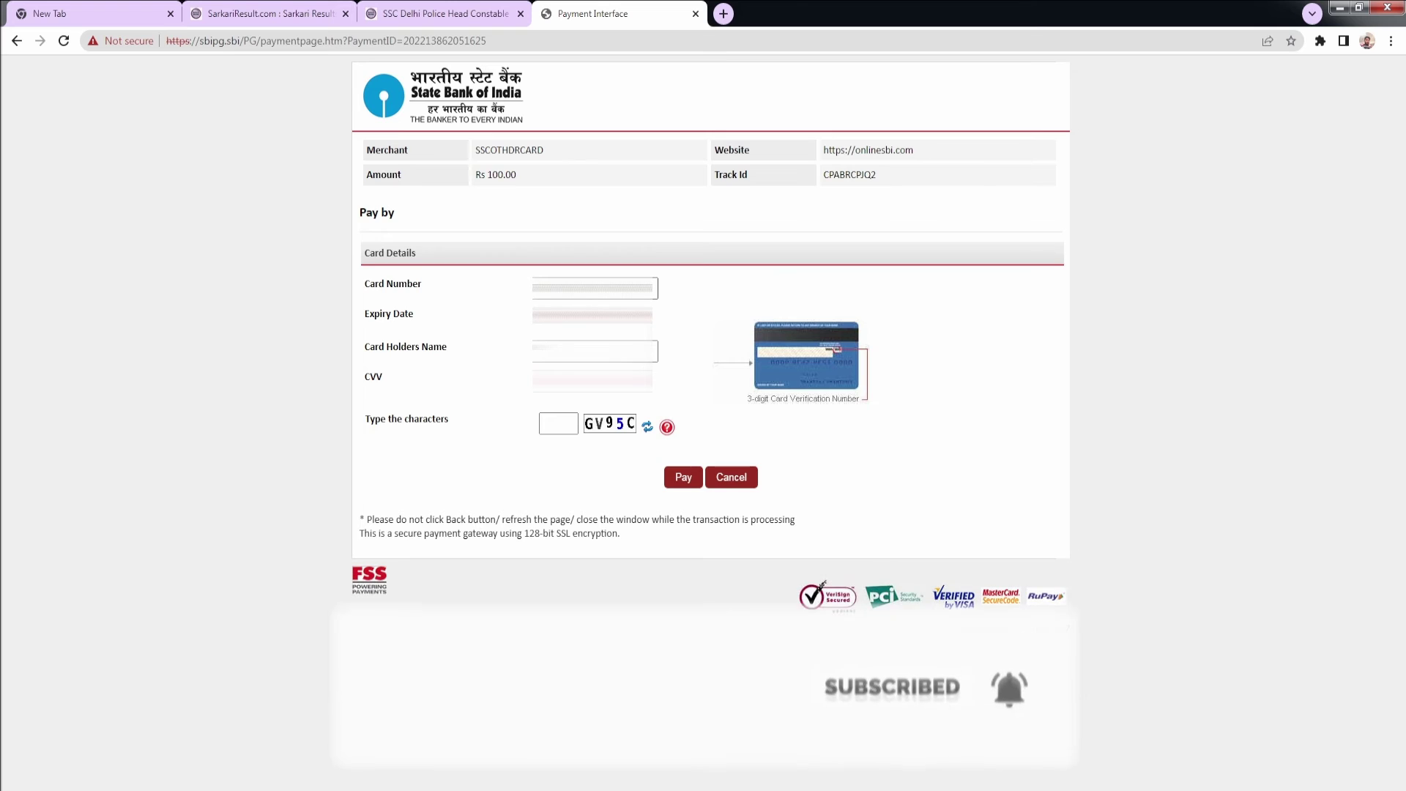
{"action": "left_click", "coordinate": [555, 315]}
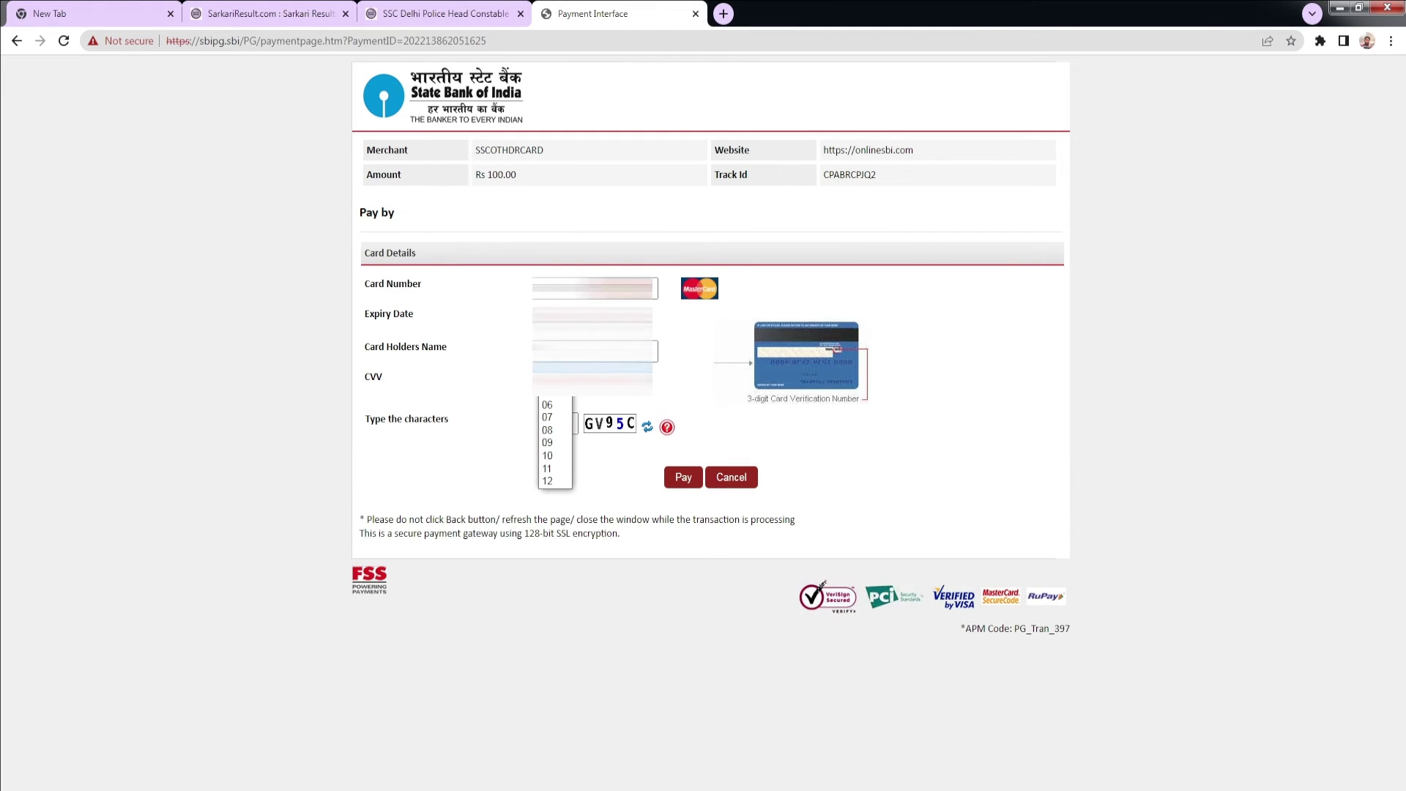
{"action": "left_click", "coordinate": [555, 439]}
{"action": "left_click", "coordinate": [615, 314]}
{"action": "left_click", "coordinate": [591, 399]}
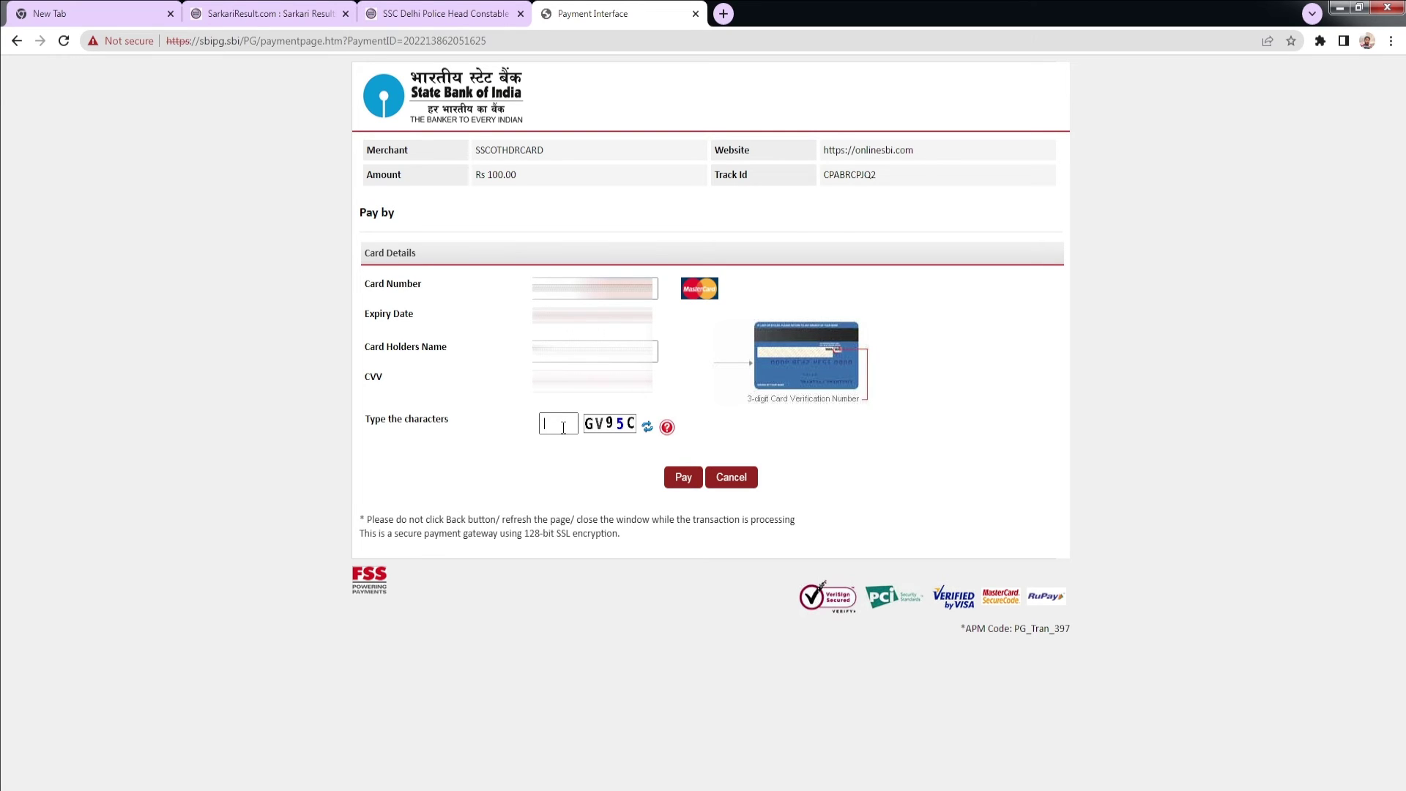
{"action": "type", "text": "GV95C"}
{"action": "left_click", "coordinate": [683, 477]}
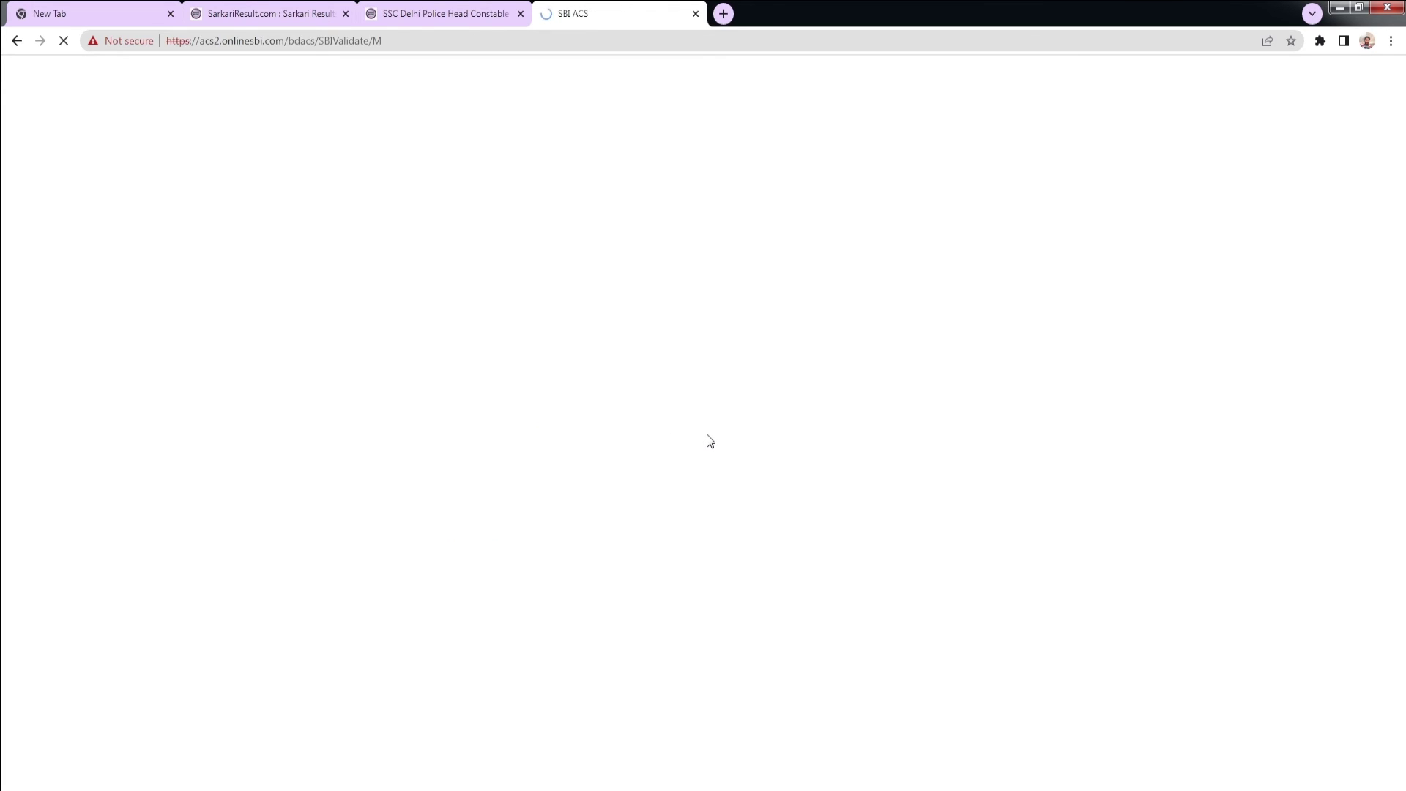
Step: Enter the one-time password and authorise the Rs 100 payment
{"action": "left_click", "coordinate": [653, 309]}
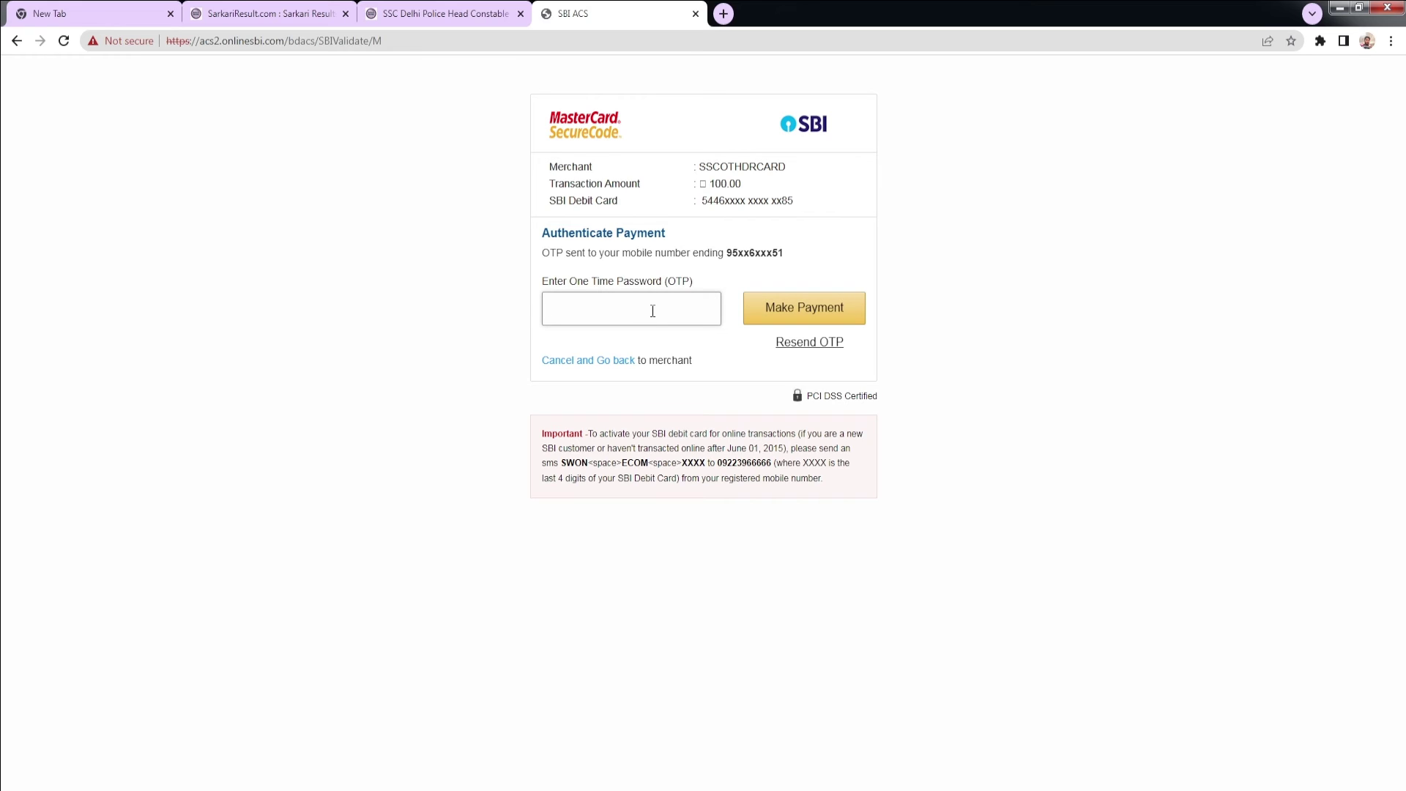
{"action": "left_click", "coordinate": [762, 316]}
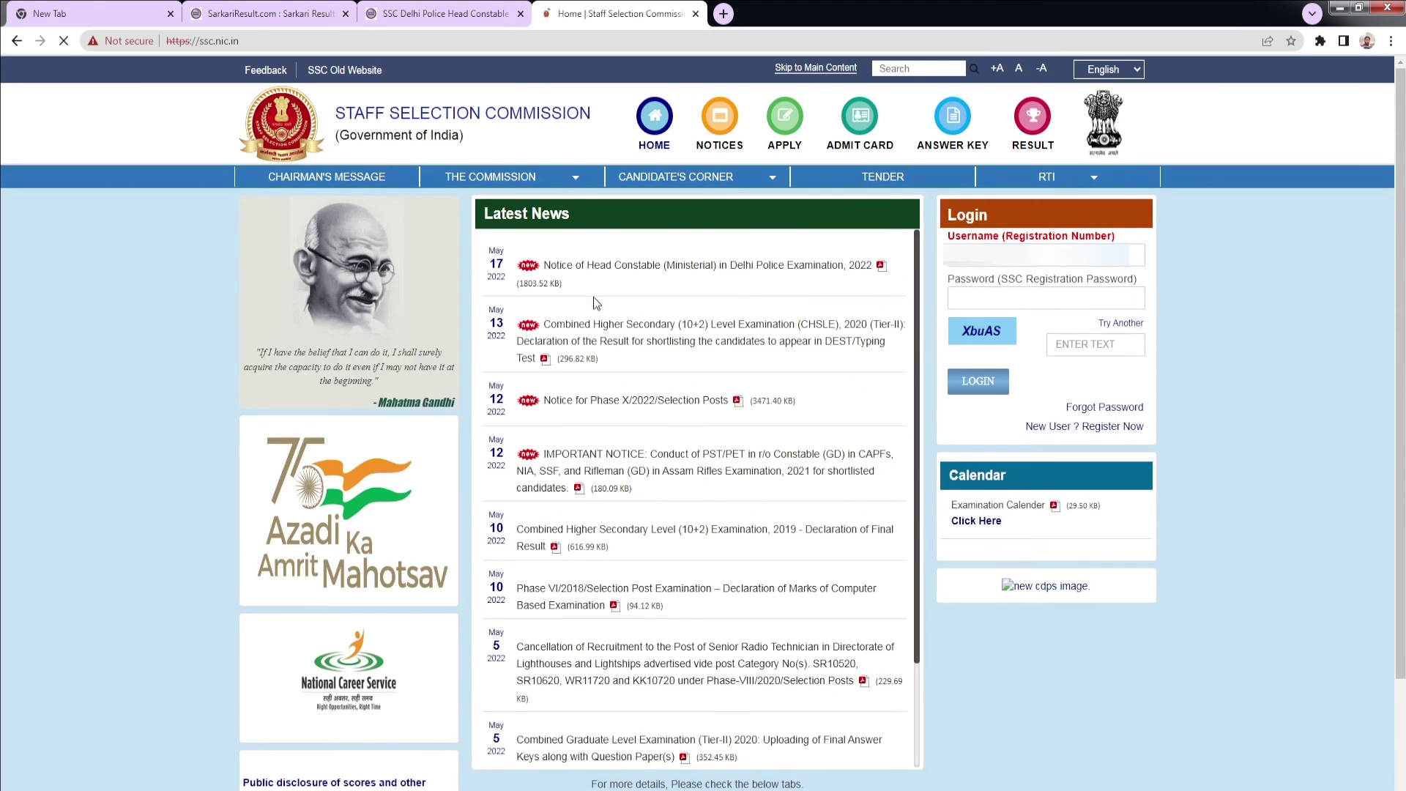
{"action": "left_click", "coordinate": [1006, 295]}
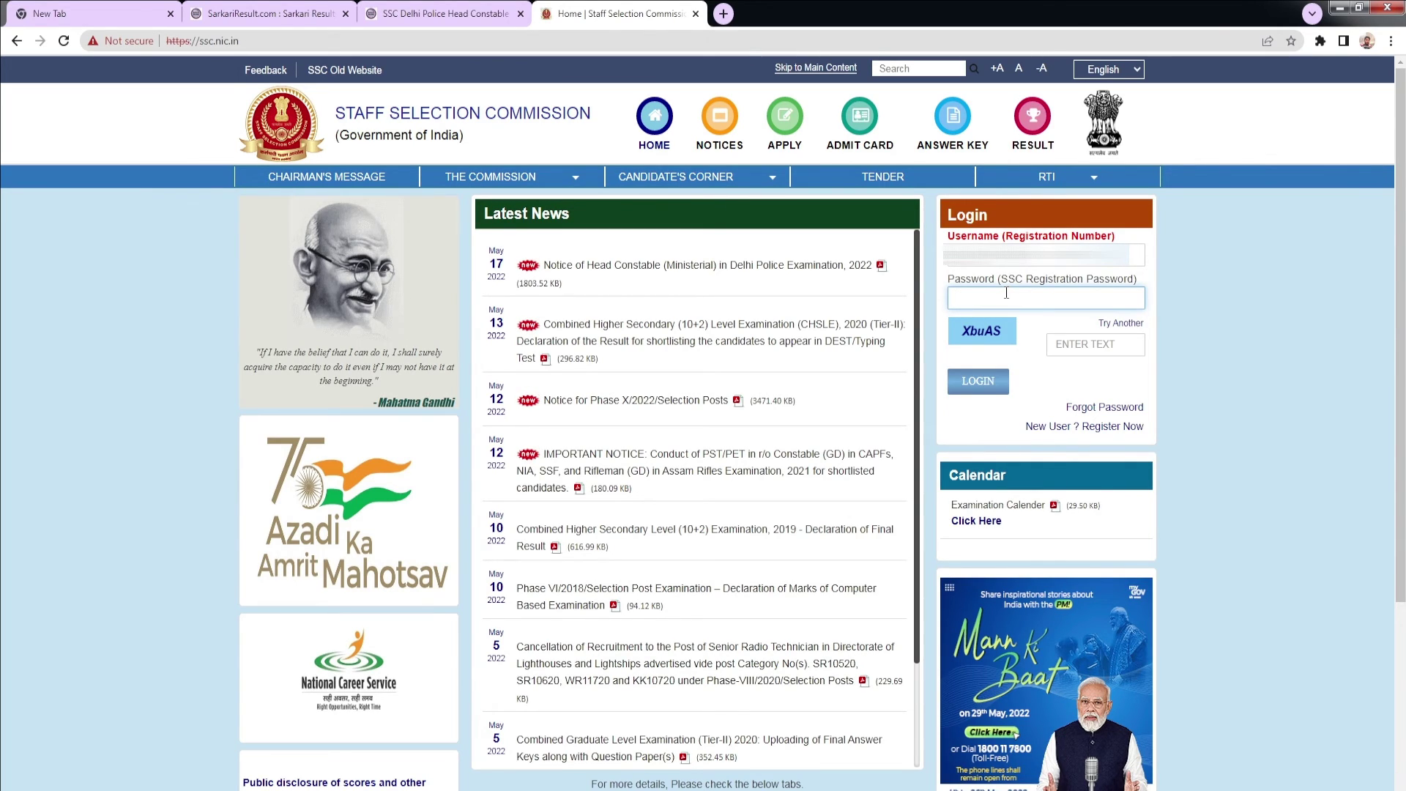
Step: Log back in to the SSC candidate portal with the account password and captcha
{"action": "type", "text": "••••••••••"}
{"action": "left_click", "coordinate": [1093, 342]}
{"action": "type", "text": "Xbu"}
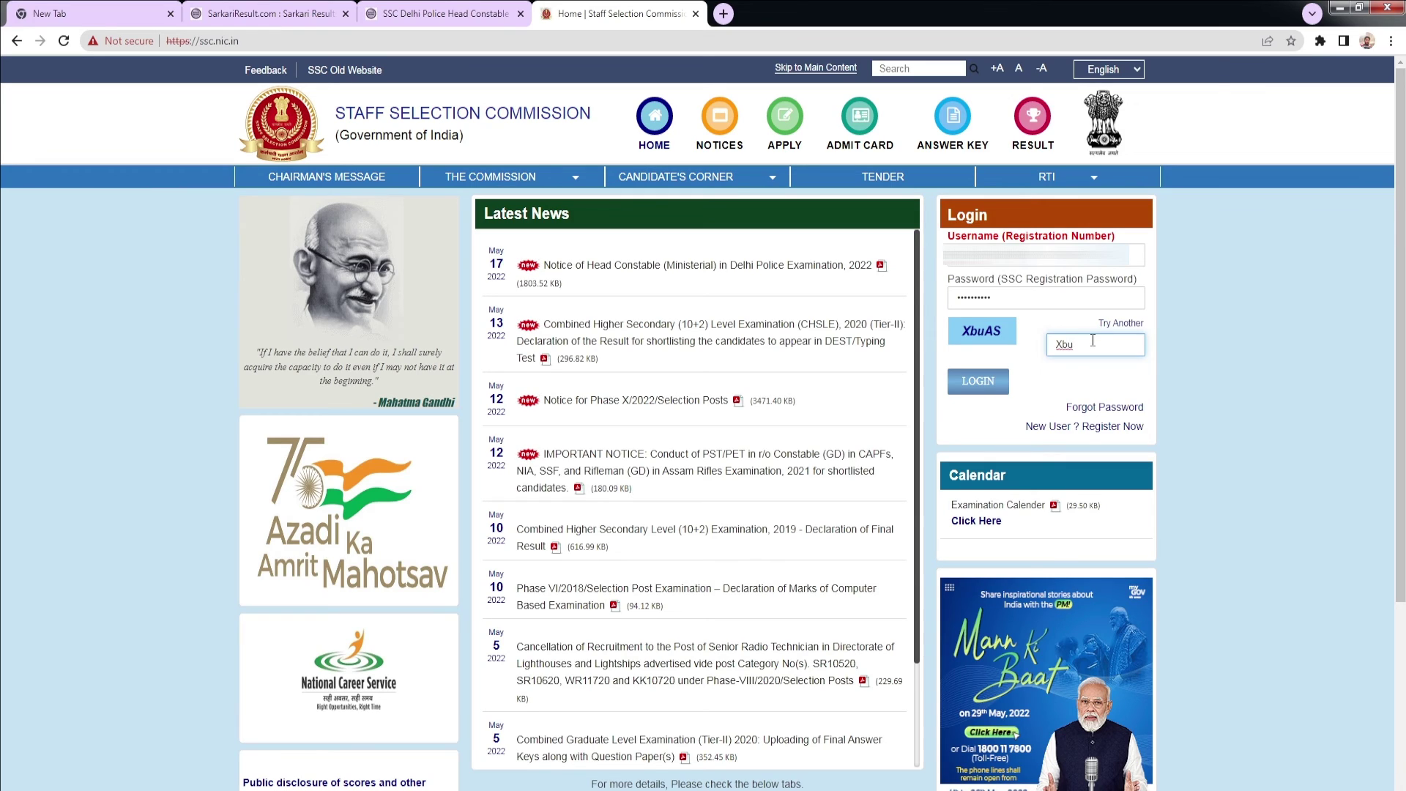
{"action": "type", "text": "AS"}
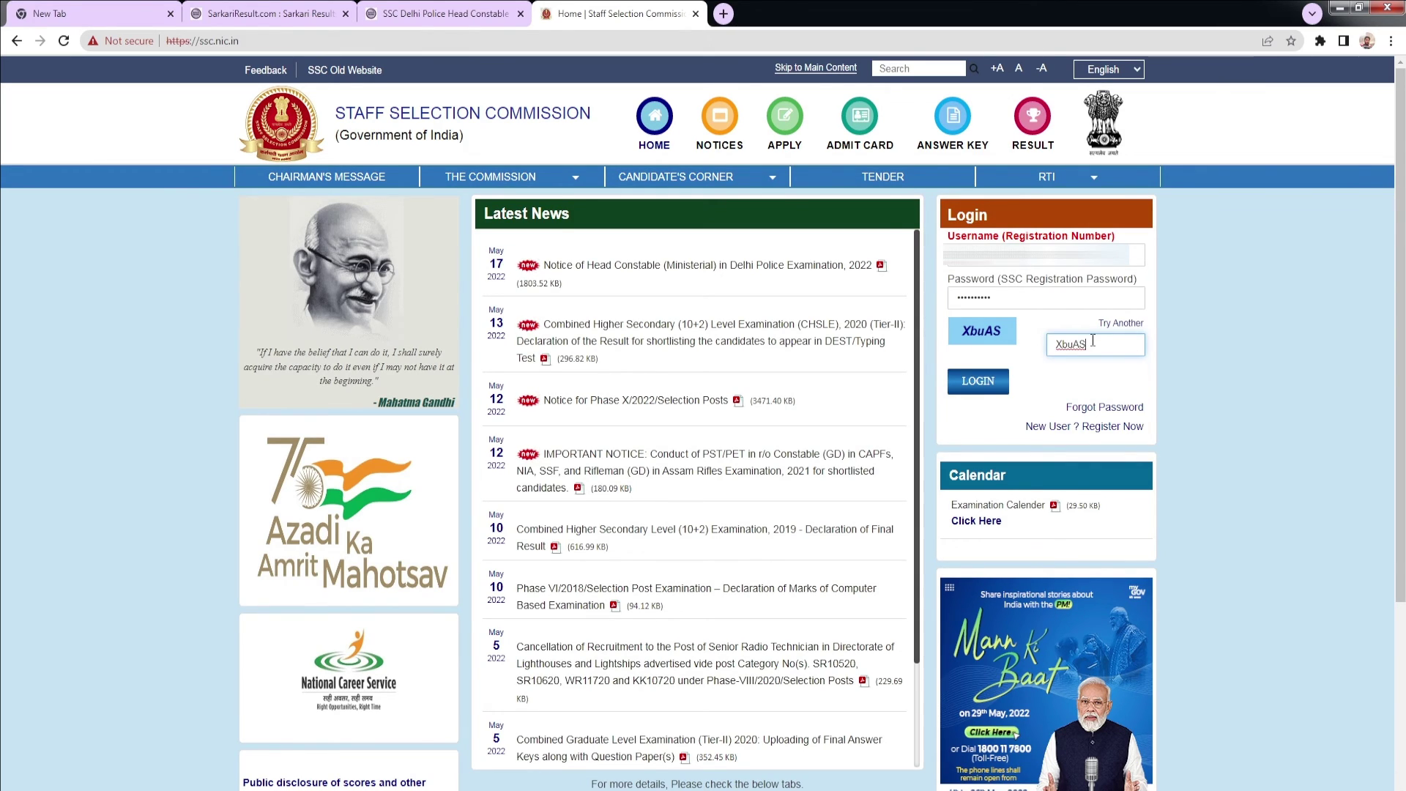
{"action": "left_click", "coordinate": [977, 388]}
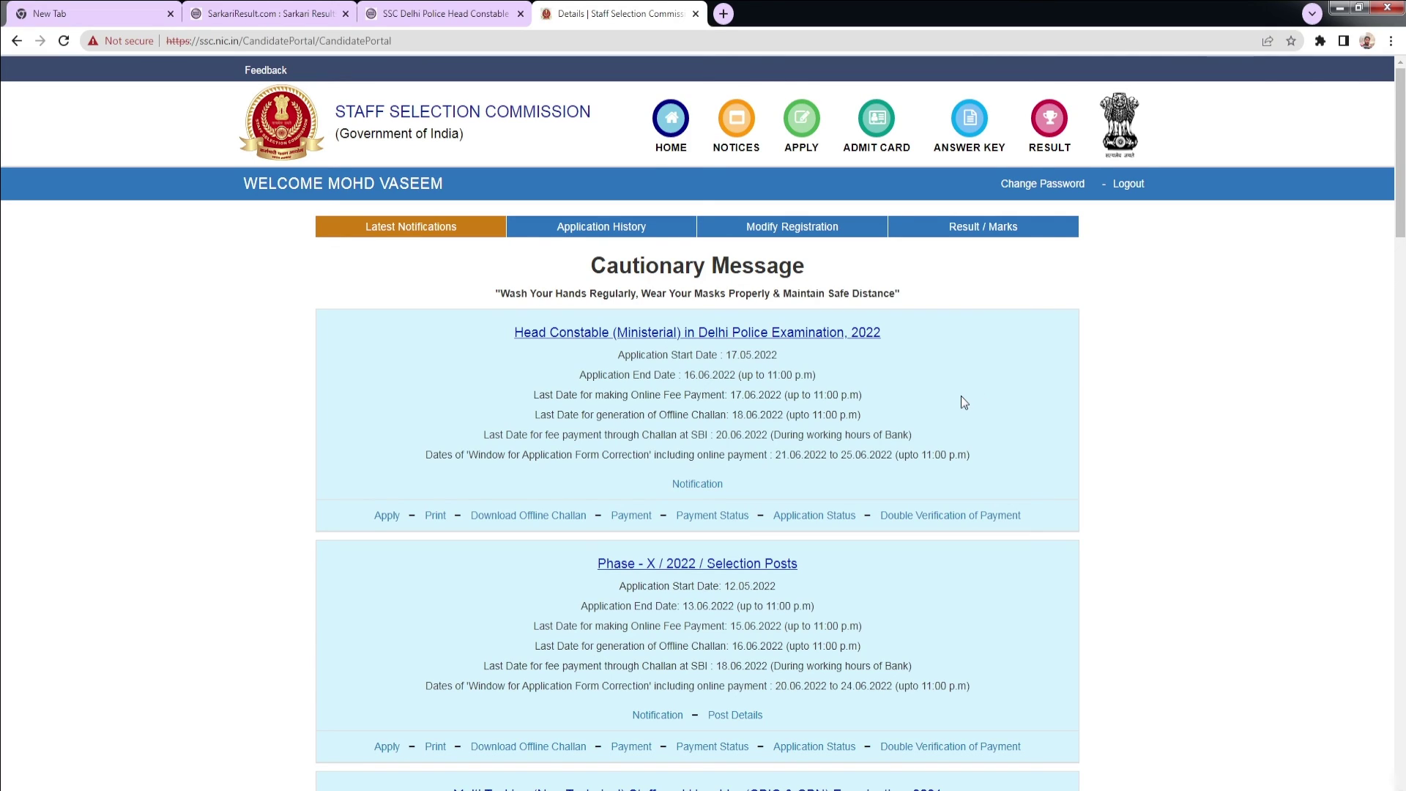
{"action": "left_click", "coordinate": [815, 517]}
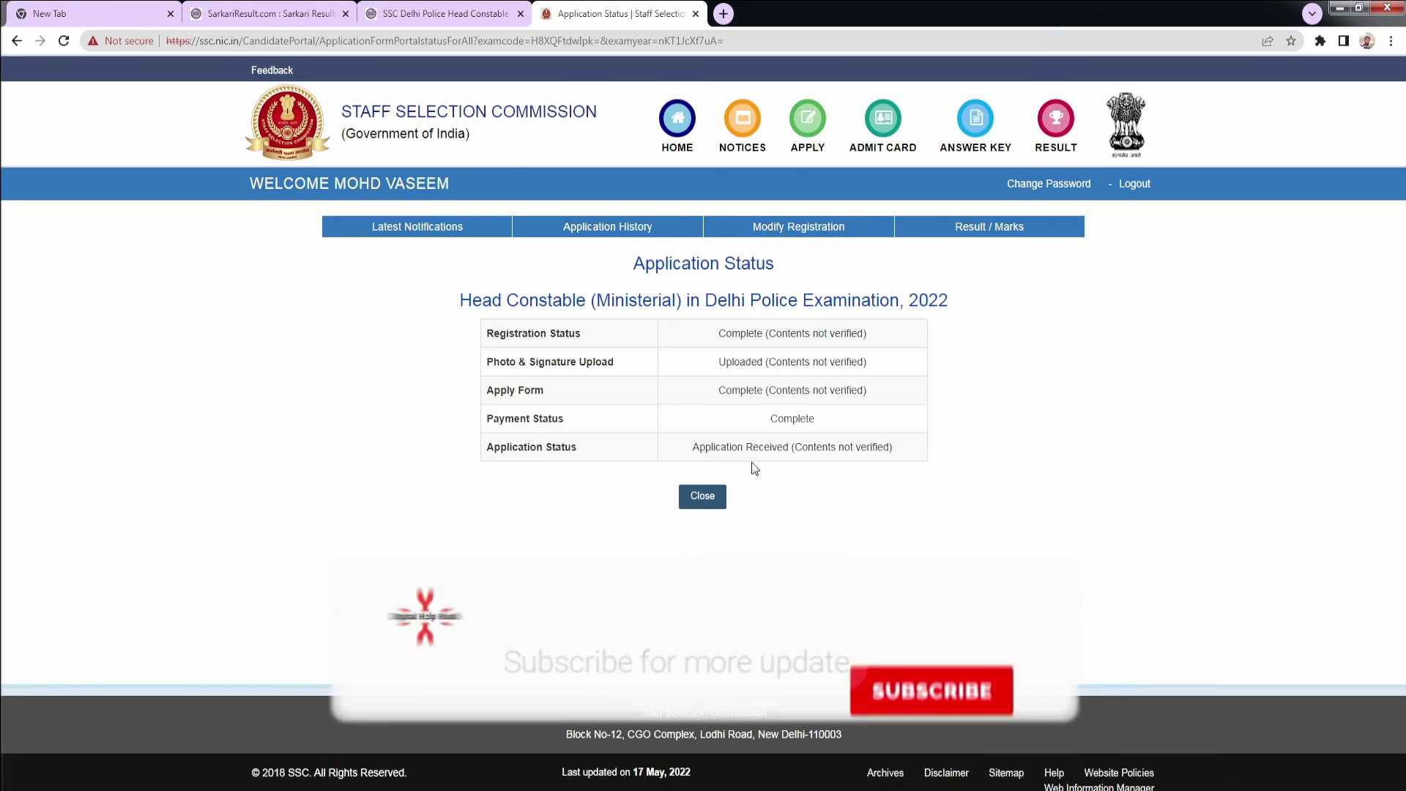
{"action": "left_click", "coordinate": [716, 500]}
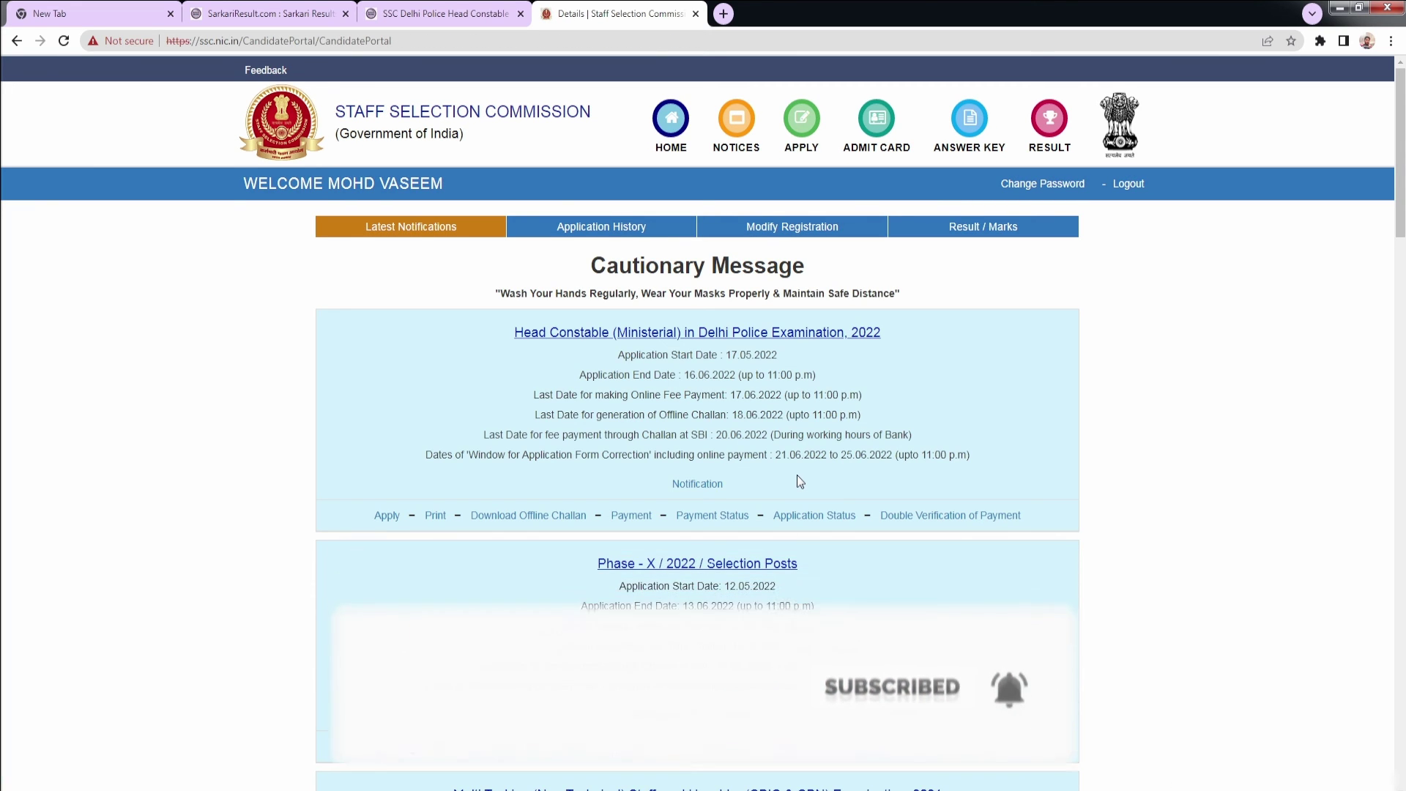
{"action": "left_click", "coordinate": [722, 516]}
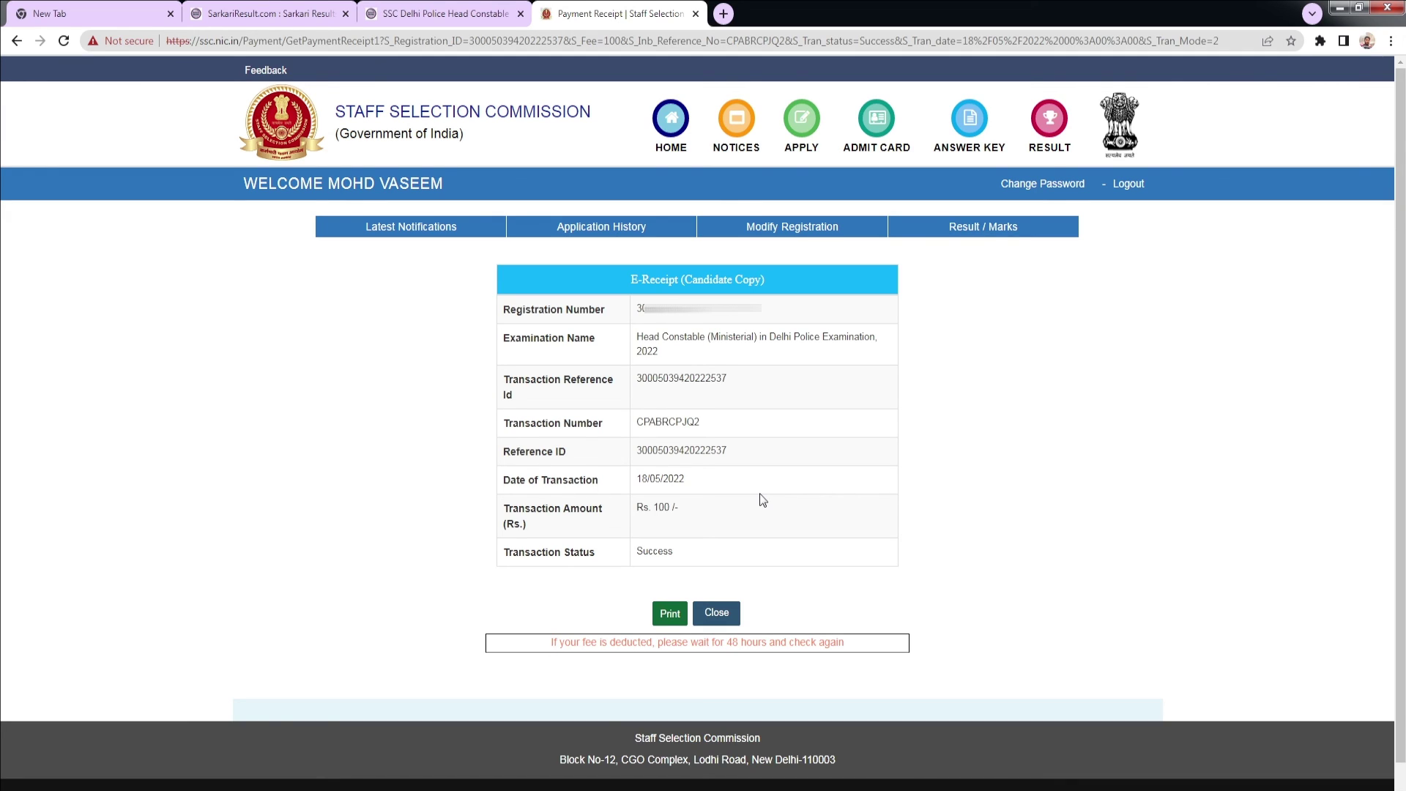
{"action": "left_click", "coordinate": [718, 617]}
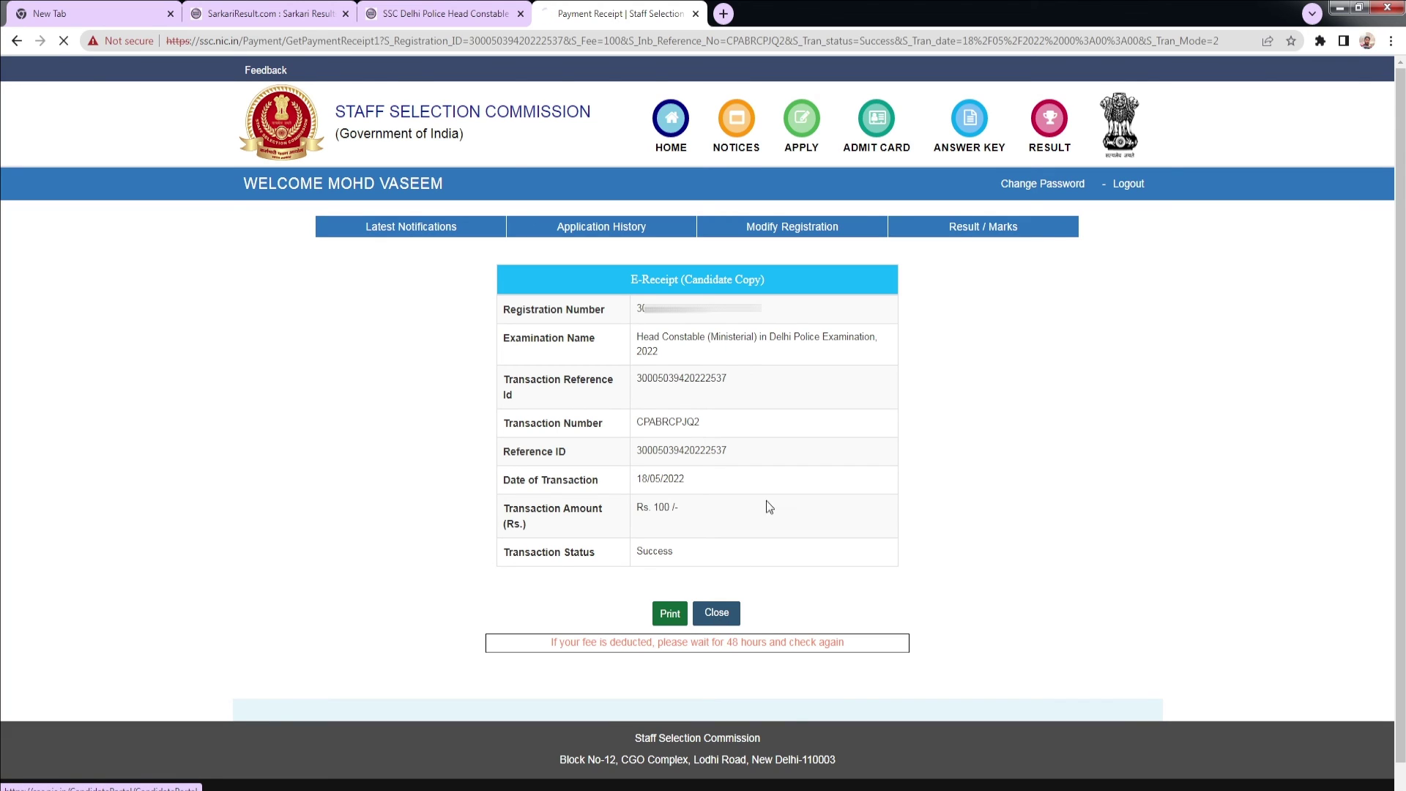